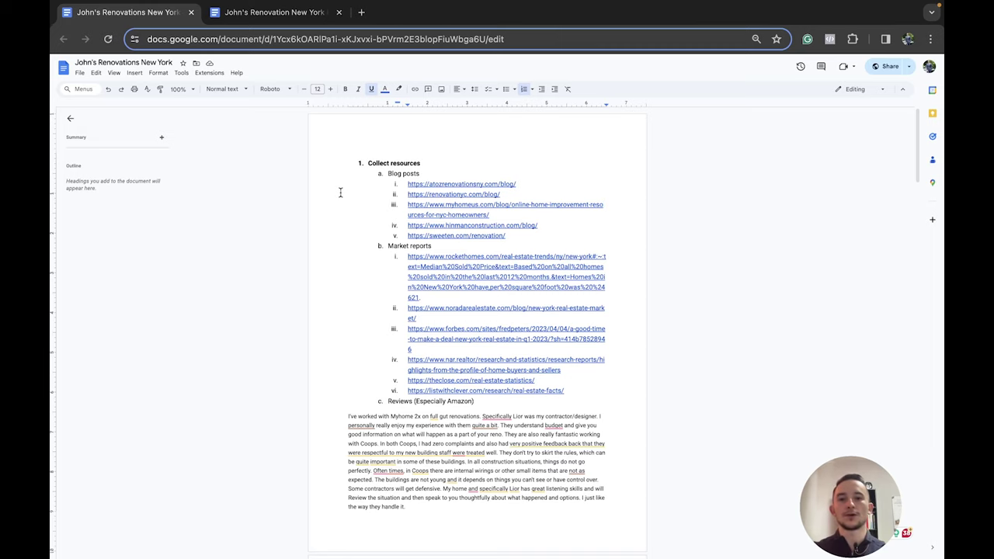
Open the atozrenovationsny.com blog link from the blog posts list, look through its articles and close the page
{"action": "scroll", "coordinate": [340, 193], "scroll_direction": "down", "scroll_amount": 1}
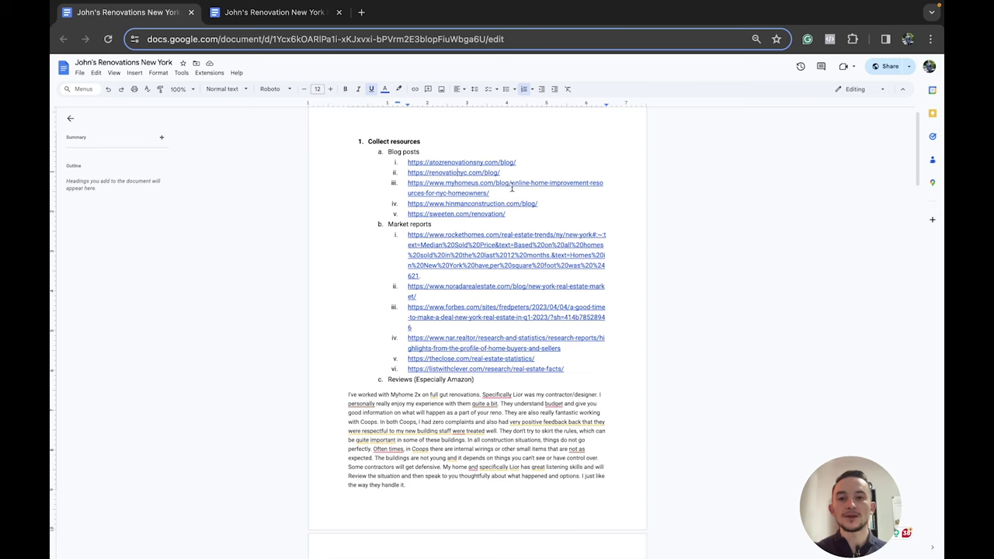
{"action": "left_click", "coordinate": [460, 175]}
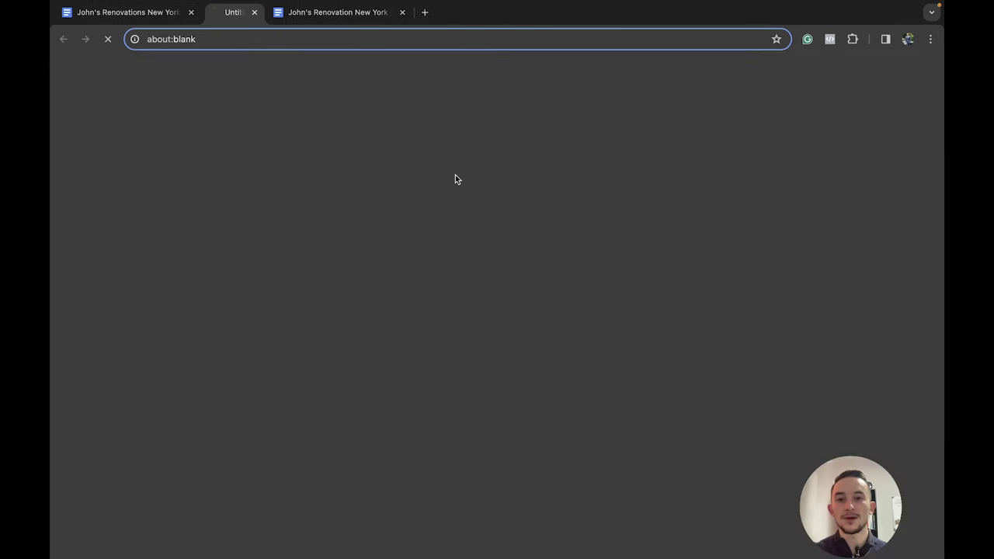
{"action": "scroll", "coordinate": [129, 208], "scroll_direction": "down", "scroll_amount": 10}
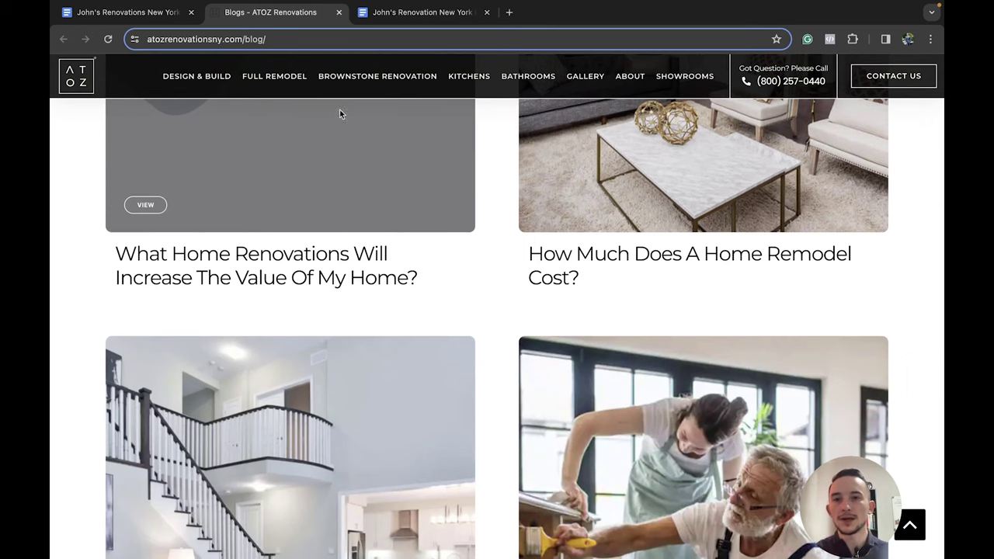
{"action": "key", "text": "ctrl+w"}
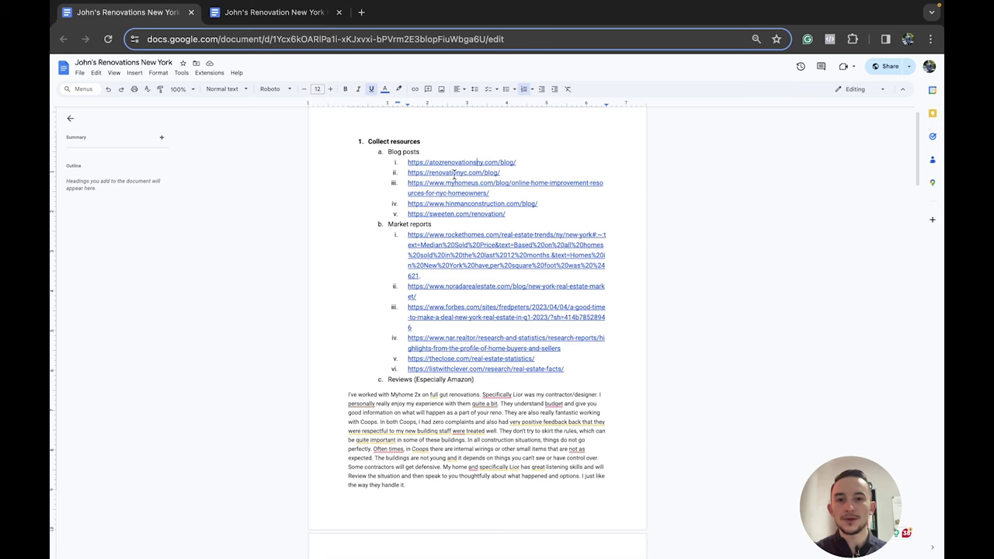
Examine the market report links and the Reviews section, highlighting the full first customer review paragraph
{"action": "scroll", "coordinate": [378, 196], "scroll_direction": "down", "scroll_amount": 1}
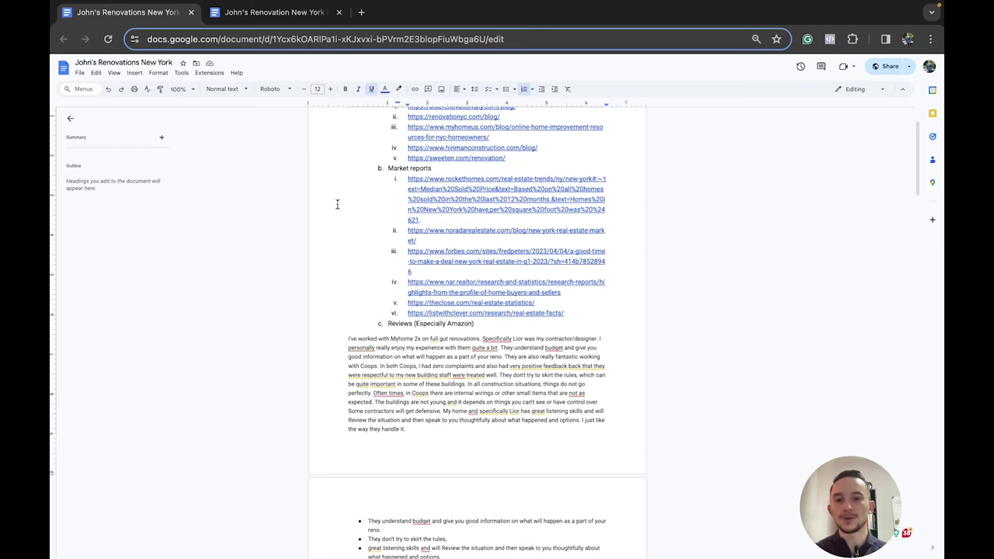
{"action": "scroll", "coordinate": [355, 215], "scroll_direction": "down", "scroll_amount": 2}
{"action": "left_click", "coordinate": [384, 189]}
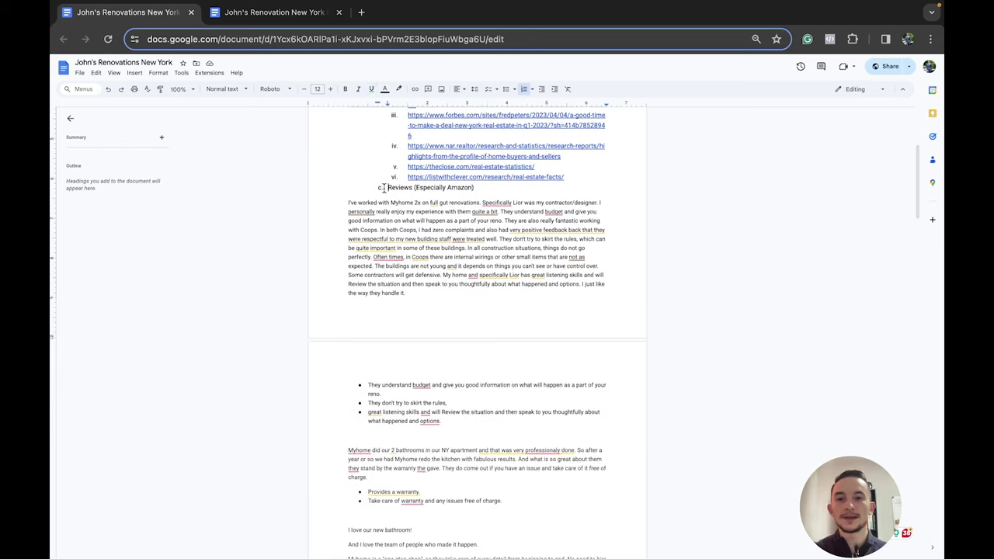
{"action": "triple_click", "coordinate": [476, 190]}
{"action": "left_click", "coordinate": [380, 188]}
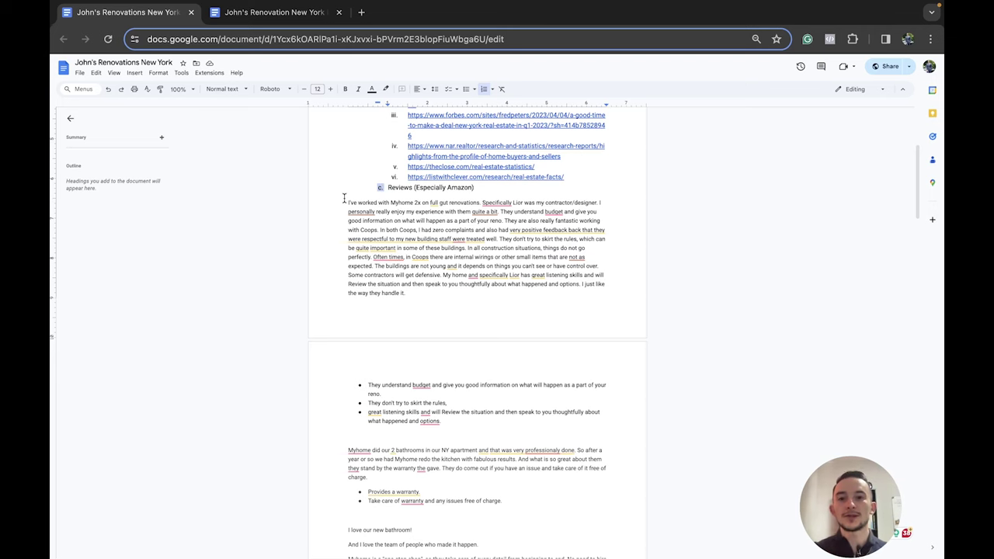
{"action": "left_click", "coordinate": [349, 202]}
{"action": "left_click", "coordinate": [413, 293], "text": "shift"}
{"action": "scroll", "coordinate": [413, 293], "scroll_direction": "down", "scroll_amount": 2}
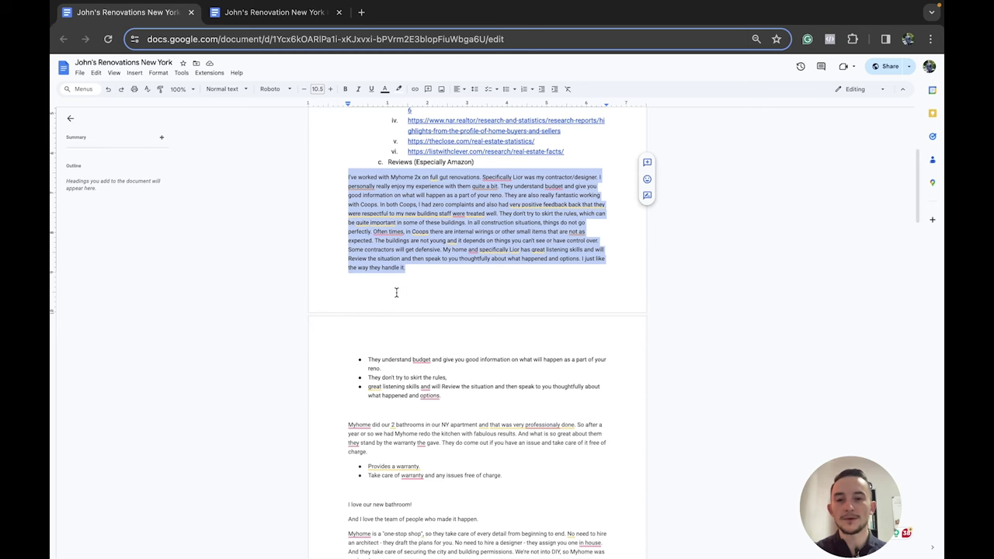
Correct the review takeaway bullets to read "They understand the budget" and "Take care of the warranty"
{"action": "key", "text": "ctrl+z"}
{"action": "scroll", "coordinate": [451, 300], "scroll_direction": "down", "scroll_amount": 4}
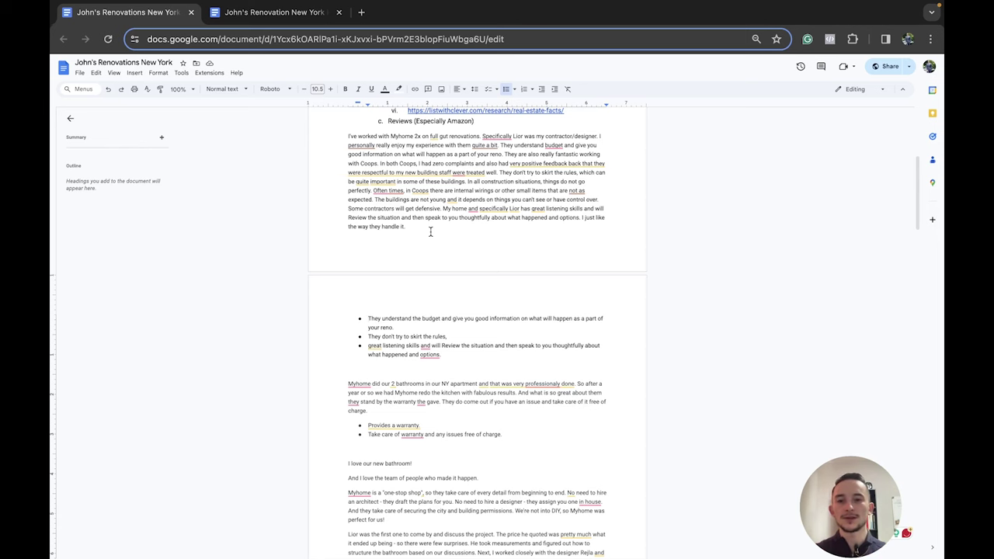
{"action": "scroll", "coordinate": [430, 232], "scroll_direction": "down", "scroll_amount": 3}
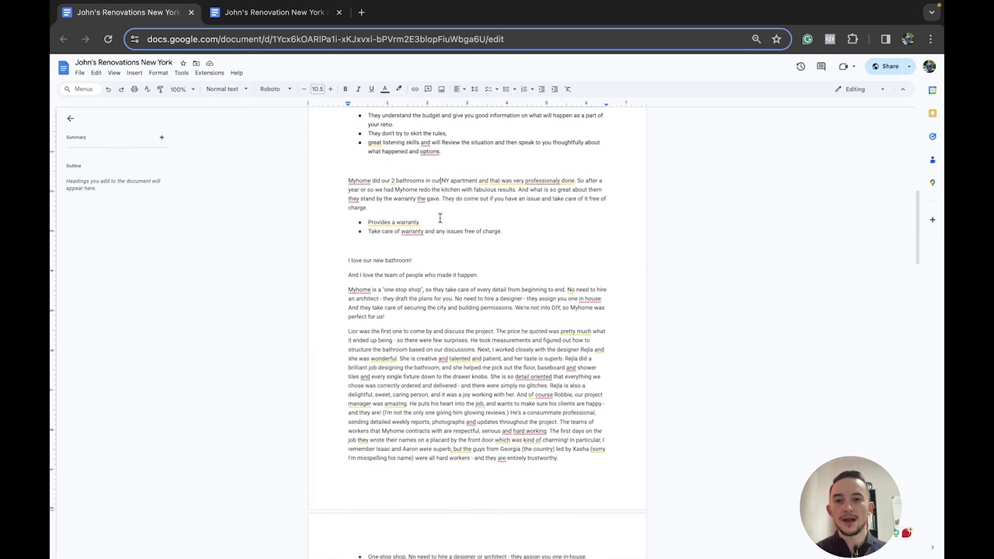
{"action": "left_click", "coordinate": [435, 223]}
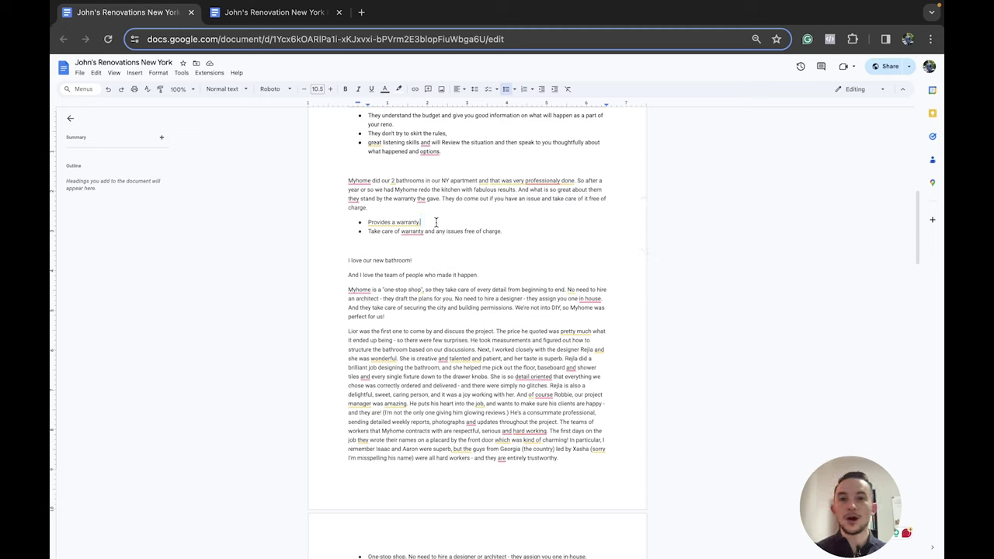
{"action": "left_click", "coordinate": [410, 233]}
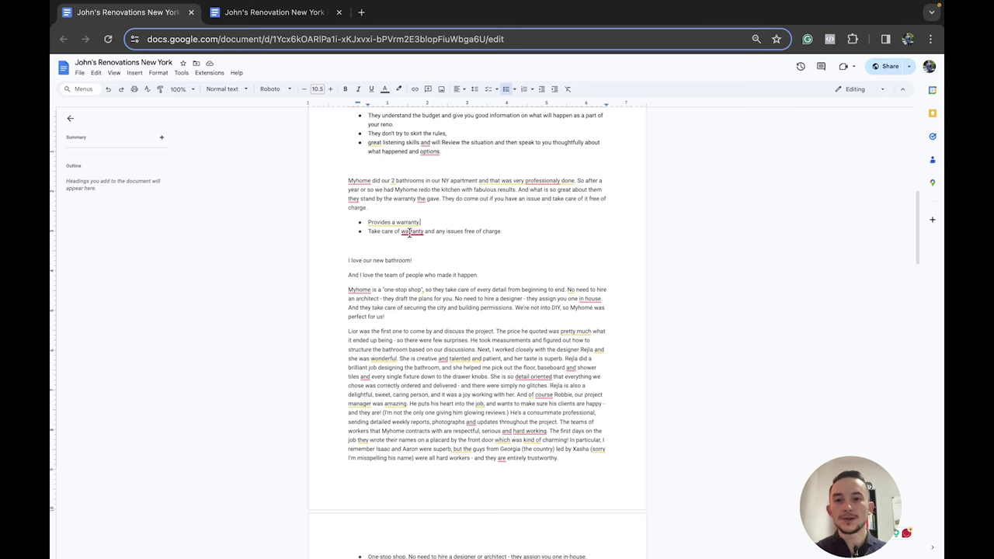
{"action": "left_click", "coordinate": [409, 246]}
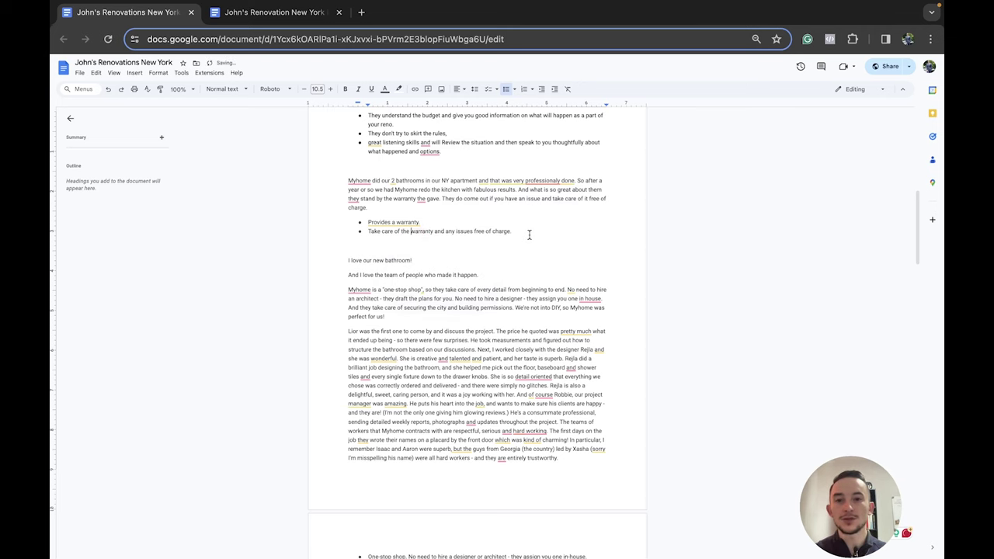
Read the long bathroom review and compare it with the takeaway bullets listed beneath it
{"action": "scroll", "coordinate": [455, 243], "scroll_direction": "up", "scroll_amount": 1}
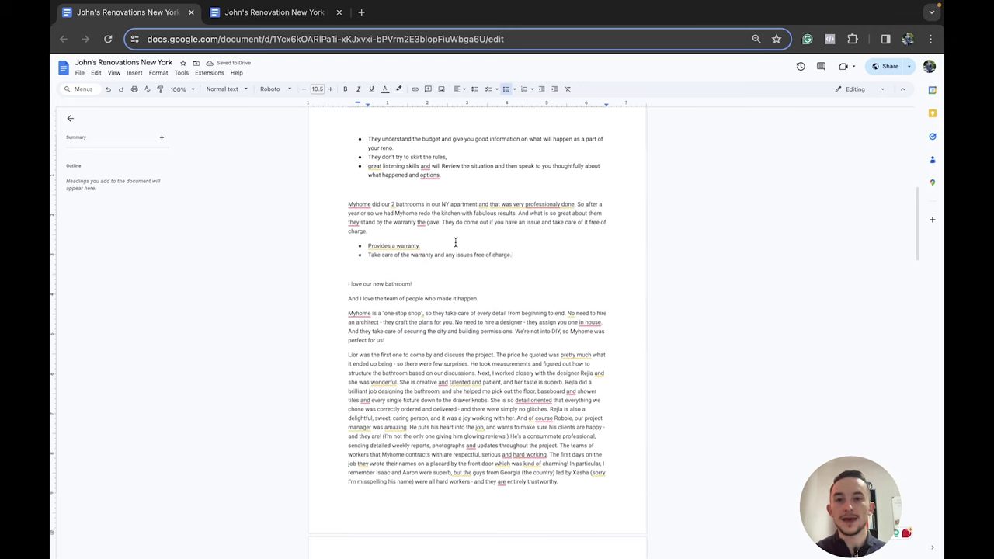
{"action": "scroll", "coordinate": [455, 243], "scroll_direction": "down", "scroll_amount": 5}
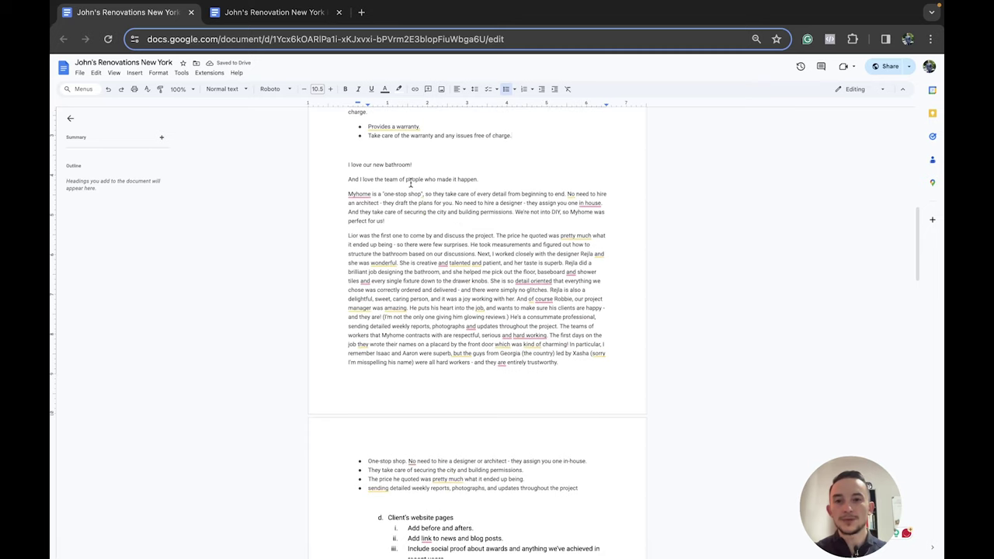
{"action": "scroll", "coordinate": [424, 212], "scroll_direction": "down", "scroll_amount": 1}
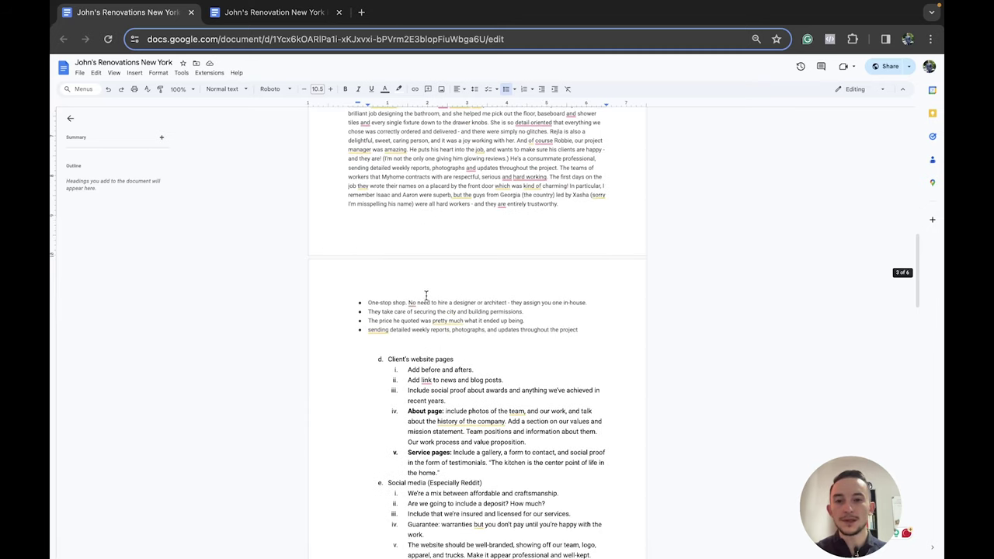
{"action": "scroll", "coordinate": [458, 291], "scroll_direction": "down", "scroll_amount": 1}
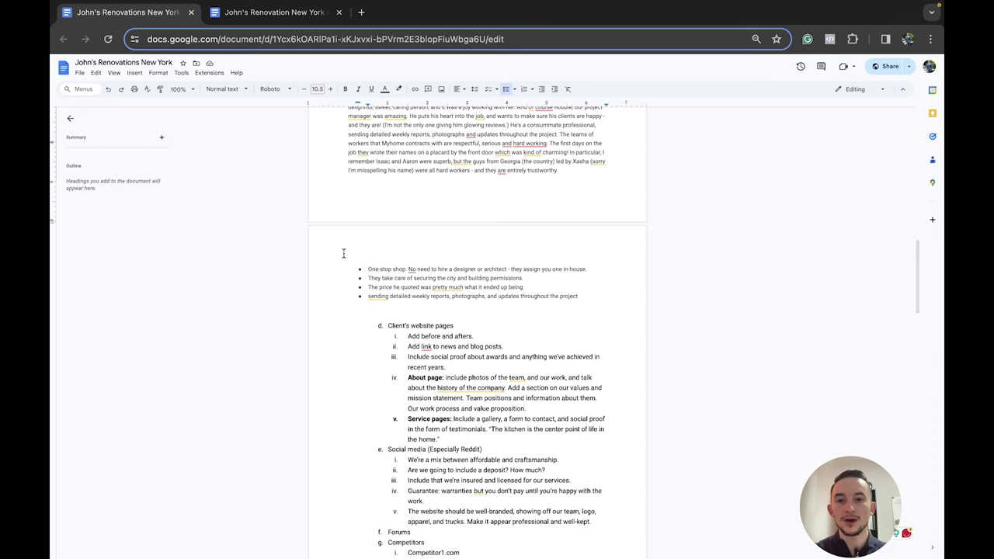
{"action": "scroll", "coordinate": [344, 253], "scroll_direction": "up", "scroll_amount": 4}
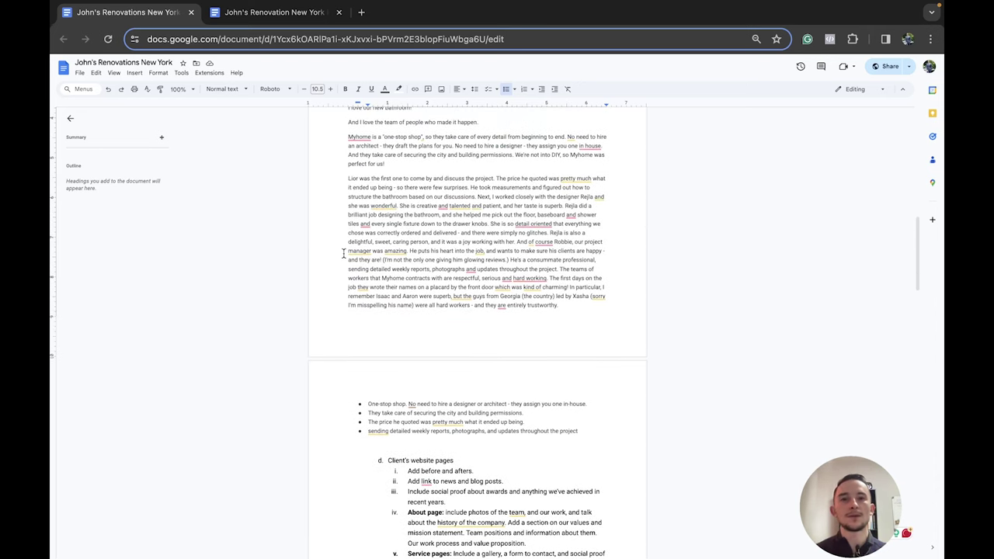
{"action": "scroll", "coordinate": [344, 254], "scroll_direction": "down", "scroll_amount": 1}
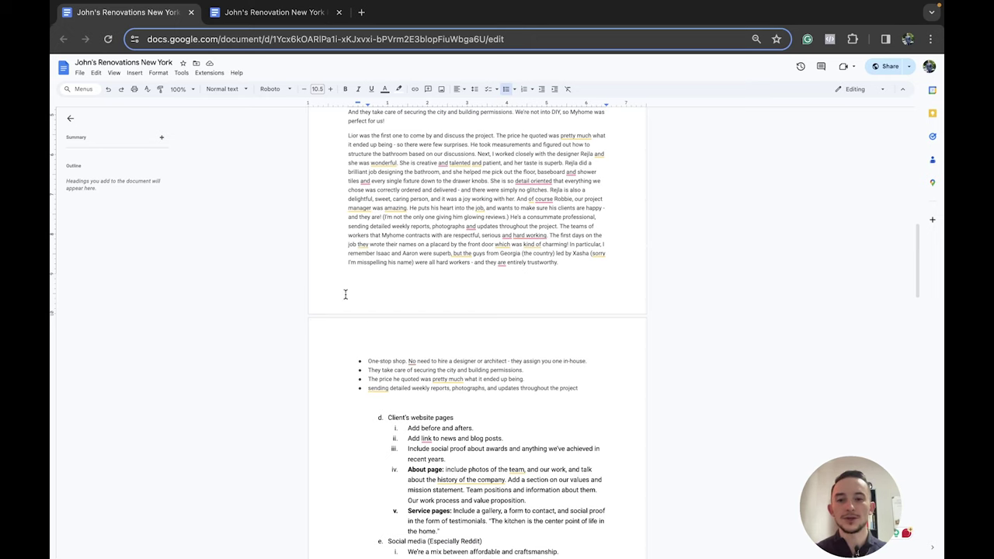
Examine the research notes on client's website pages, social media, forums, competitors, internal docs and buyers persona
{"action": "scroll", "coordinate": [355, 291], "scroll_direction": "down", "scroll_amount": 5}
{"action": "scroll", "coordinate": [371, 271], "scroll_direction": "down", "scroll_amount": 1}
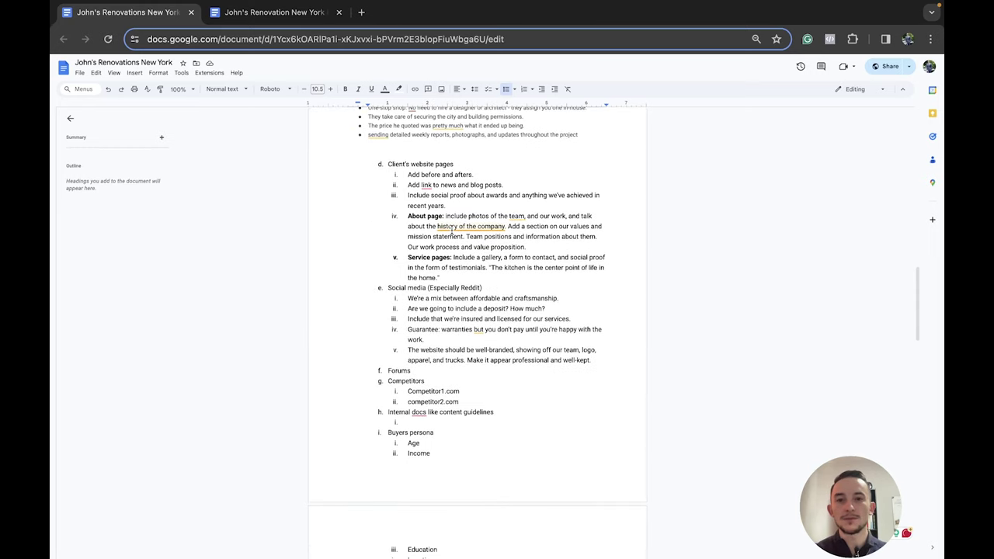
{"action": "scroll", "coordinate": [450, 167], "scroll_direction": "down", "scroll_amount": 1}
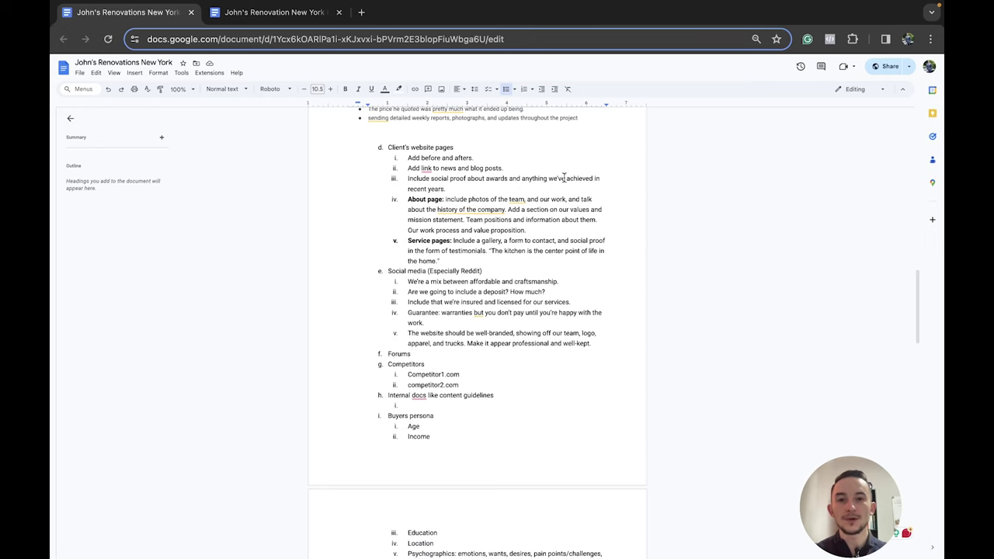
{"action": "scroll", "coordinate": [460, 186], "scroll_direction": "down", "scroll_amount": 1}
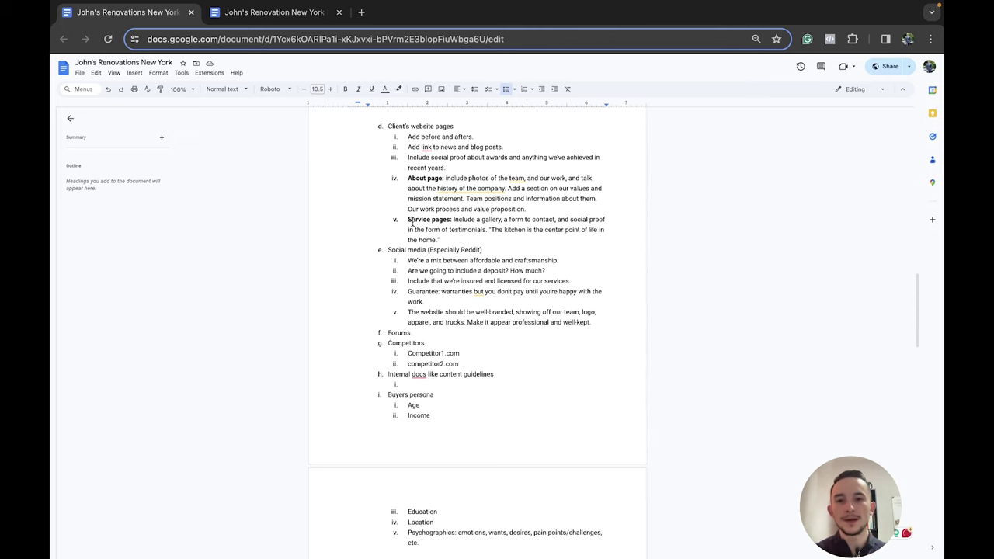
{"action": "scroll", "coordinate": [345, 193], "scroll_direction": "down", "scroll_amount": 1}
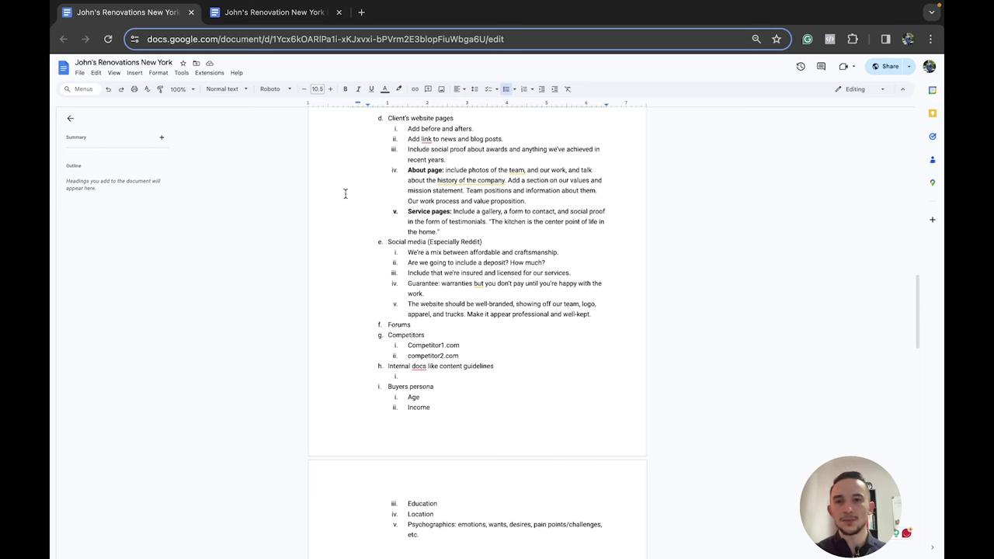
{"action": "scroll", "coordinate": [345, 193], "scroll_direction": "down", "scroll_amount": 3}
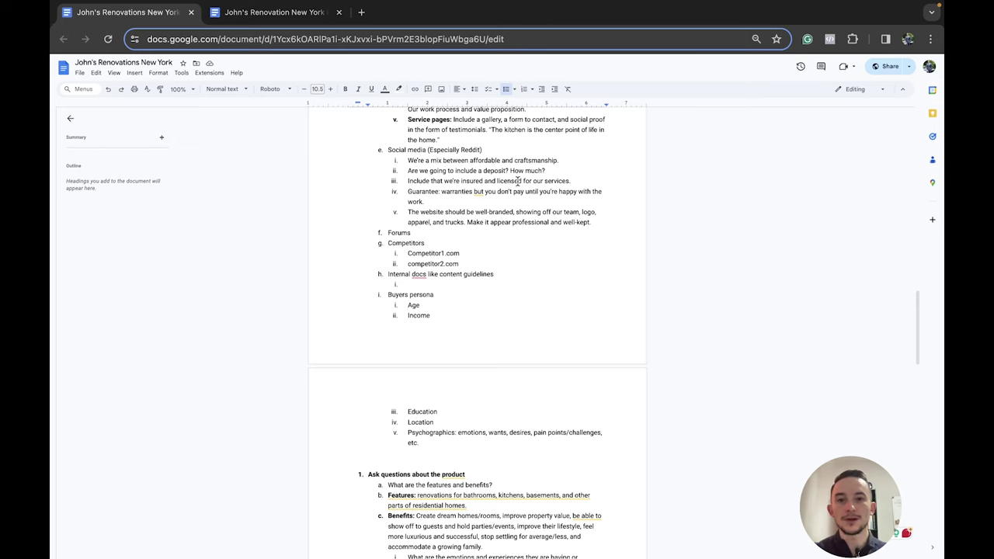
{"action": "scroll", "coordinate": [494, 164], "scroll_direction": "down", "scroll_amount": 1}
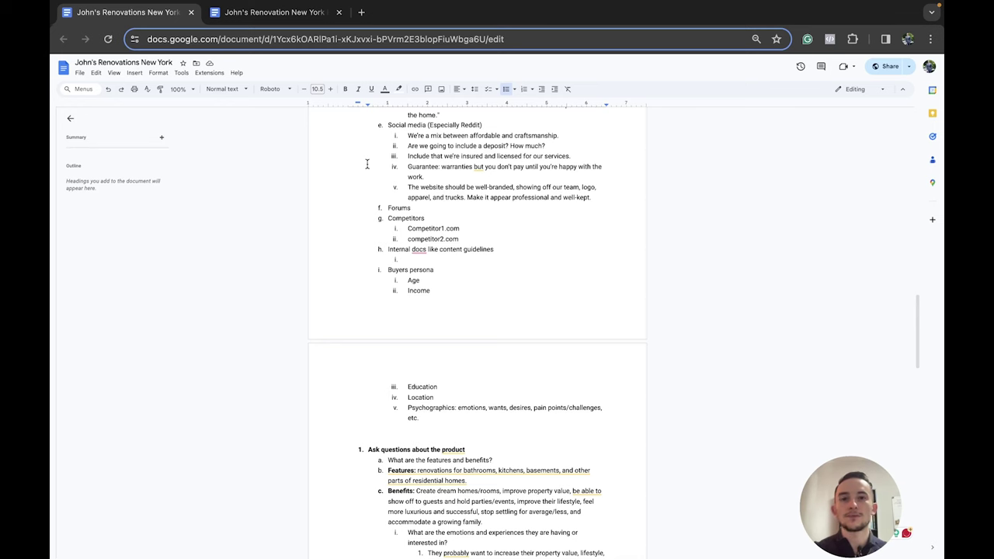
{"action": "scroll", "coordinate": [388, 169], "scroll_direction": "down", "scroll_amount": 1}
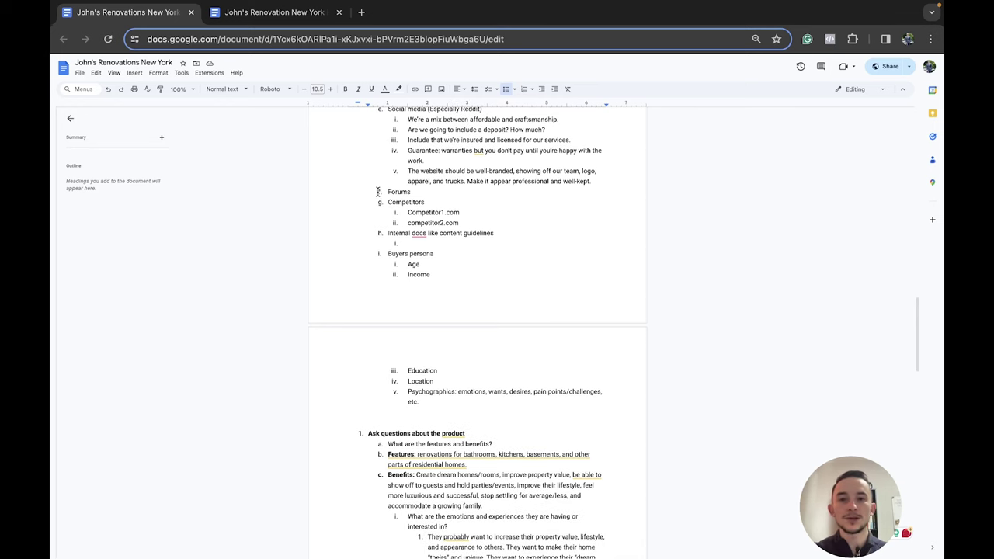
{"action": "scroll", "coordinate": [486, 206], "scroll_direction": "down", "scroll_amount": 2}
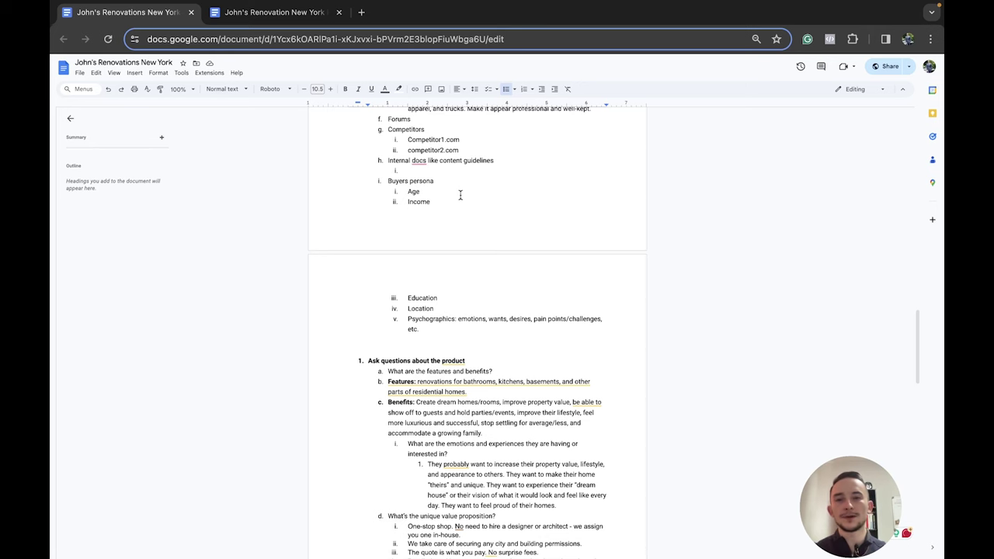
{"action": "scroll", "coordinate": [447, 189], "scroll_direction": "down", "scroll_amount": 1}
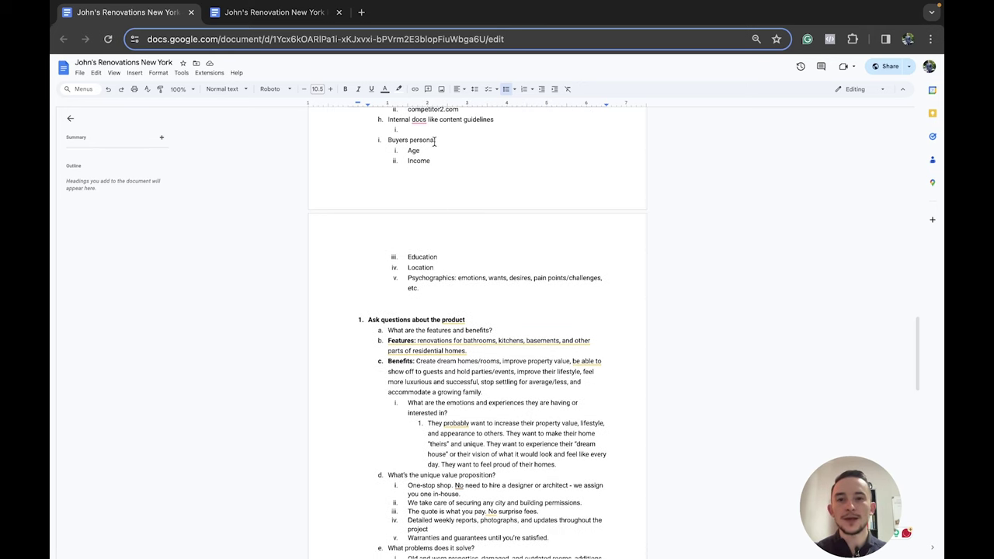
Read through the "Ask questions about the product" and "Ask about audience" sections of the research notes
{"action": "scroll", "coordinate": [444, 291], "scroll_direction": "down", "scroll_amount": 2}
{"action": "scroll", "coordinate": [362, 276], "scroll_direction": "down", "scroll_amount": 10}
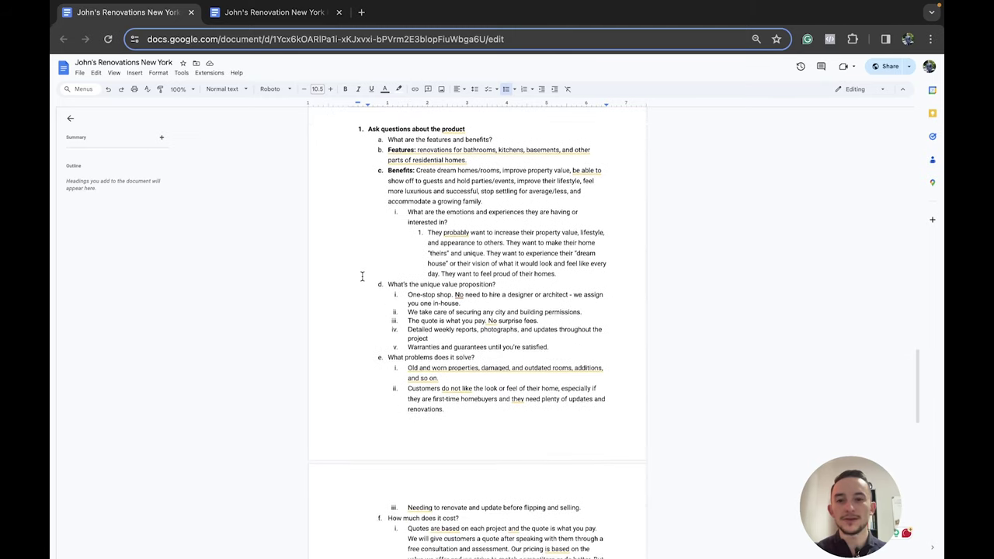
{"action": "scroll", "coordinate": [338, 275], "scroll_direction": "up", "scroll_amount": 3}
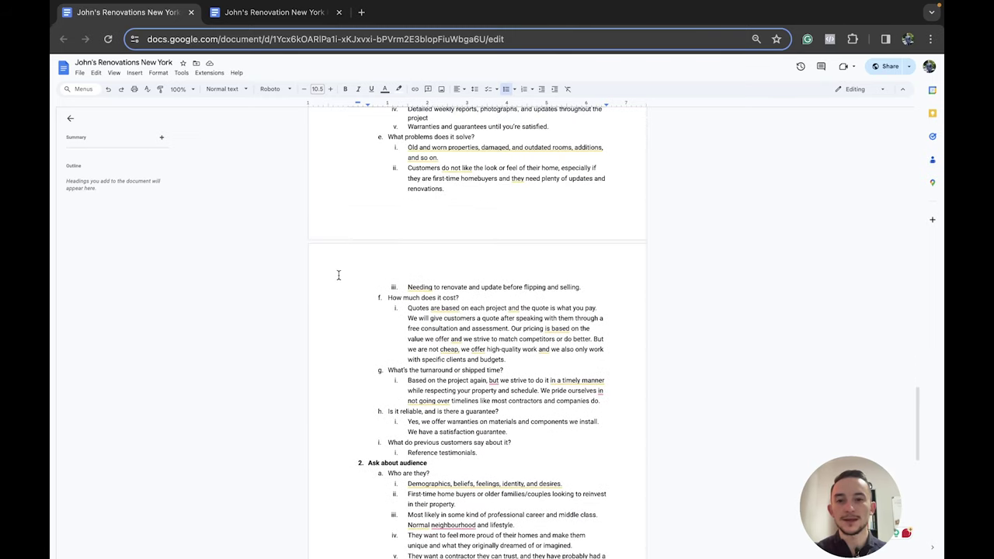
{"action": "scroll", "coordinate": [339, 275], "scroll_direction": "up", "scroll_amount": 7}
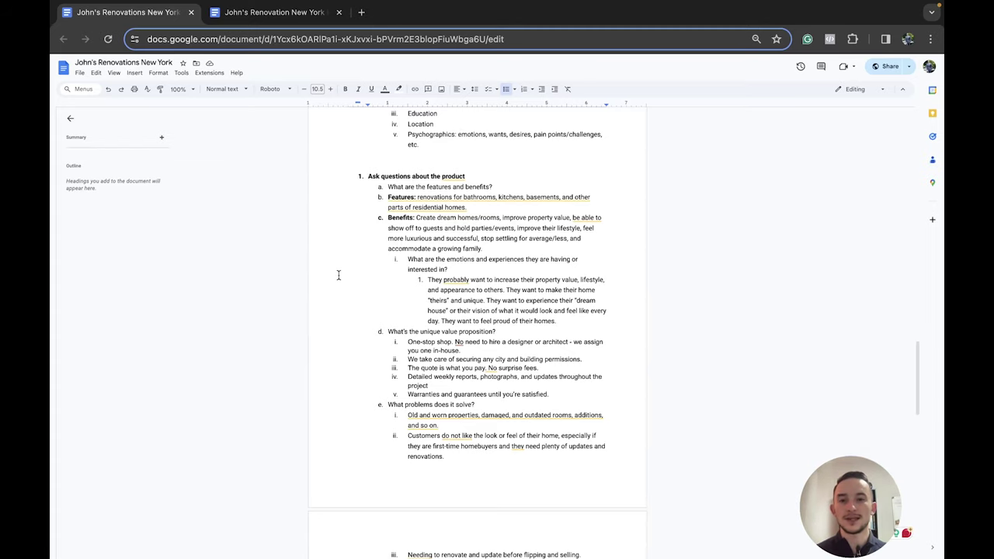
{"action": "scroll", "coordinate": [339, 275], "scroll_direction": "down", "scroll_amount": 14}
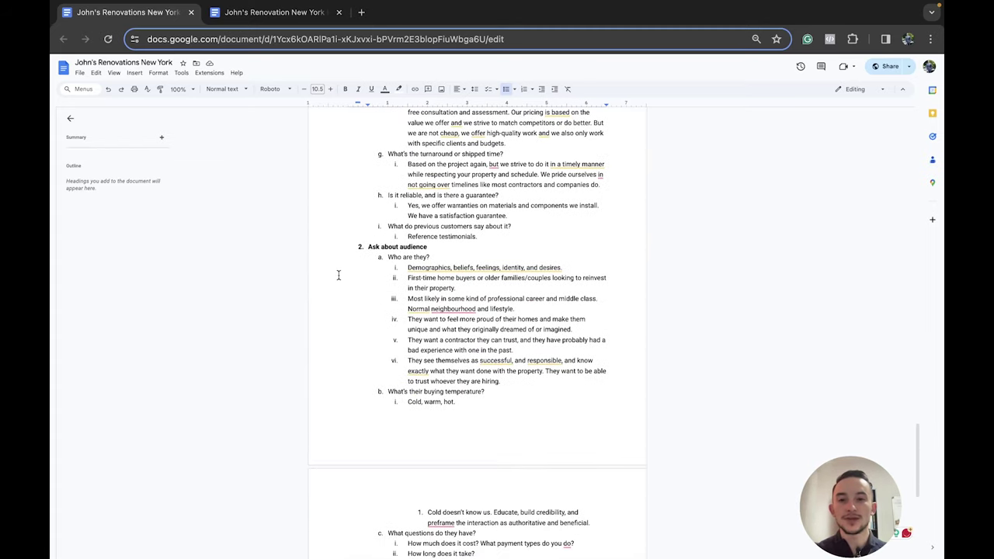
{"action": "scroll", "coordinate": [338, 275], "scroll_direction": "down", "scroll_amount": 3}
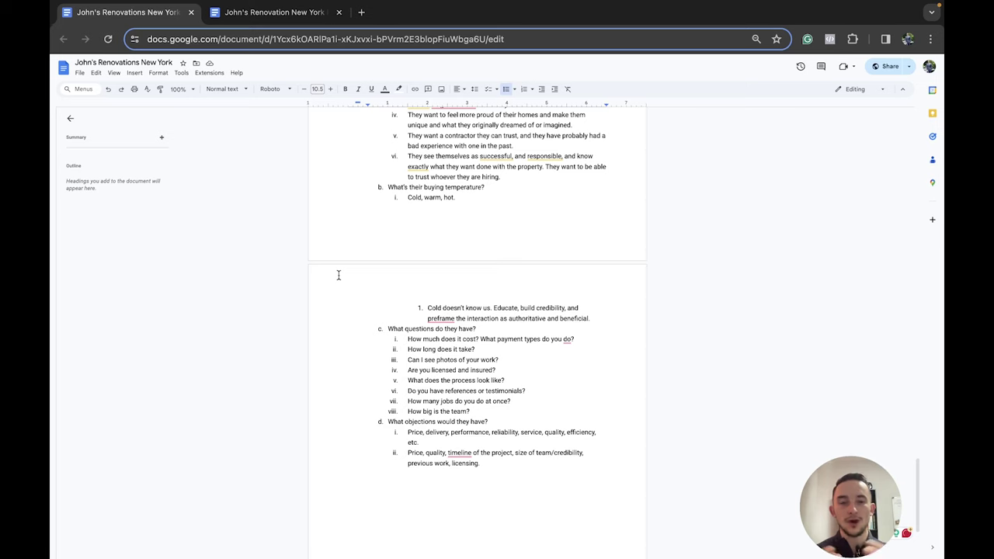
{"action": "scroll", "coordinate": [338, 275], "scroll_direction": "up", "scroll_amount": 5}
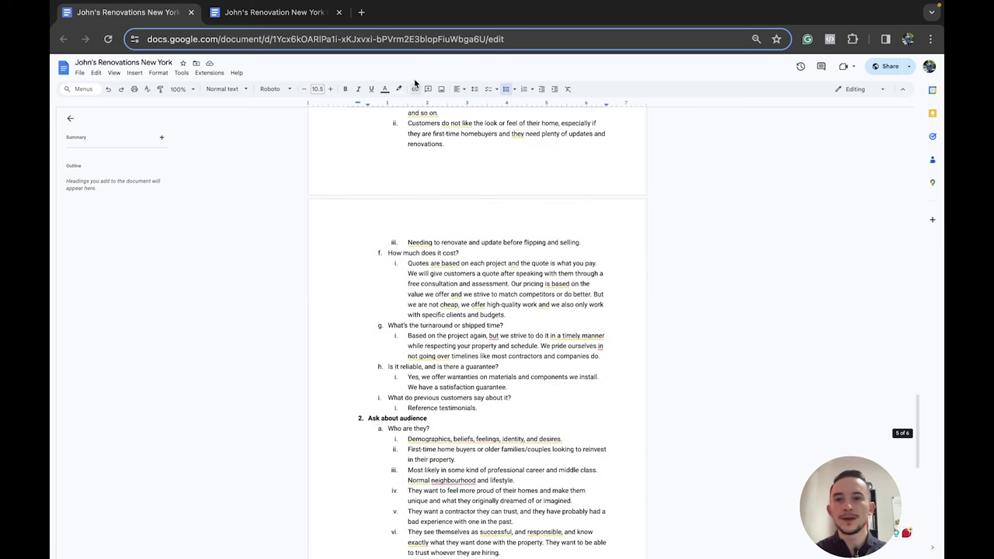
Switch to the blank "John's Renovation New York Home Page" document
{"action": "left_click", "coordinate": [292, 14]}
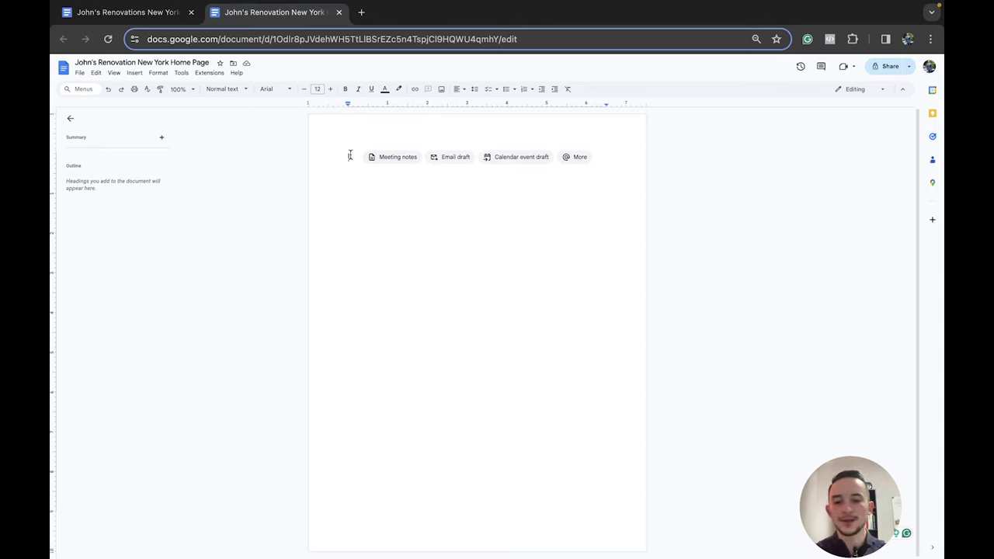
Enter "Hero section" as the document's first line and format it as Heading 1
{"action": "type", "text": "Hero section"}
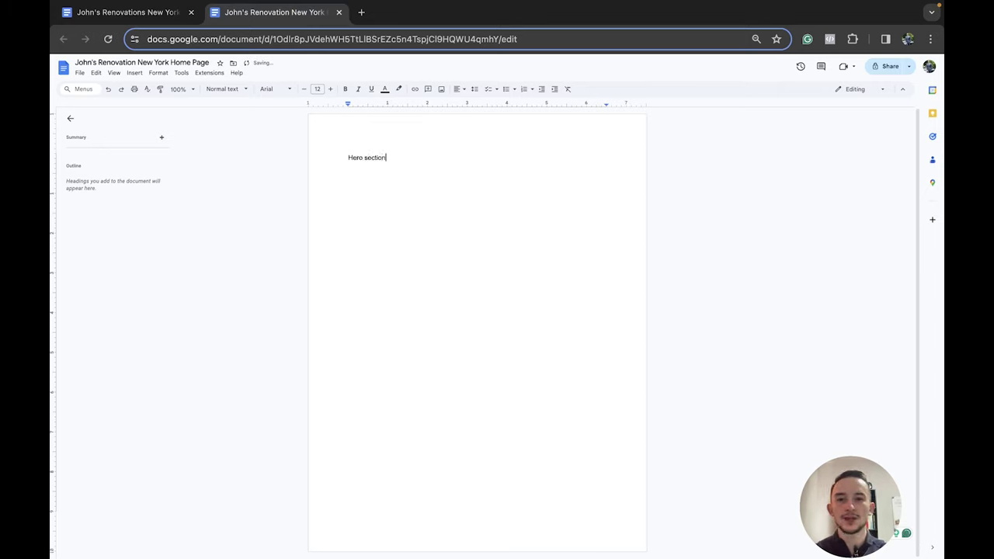
{"action": "left_click", "coordinate": [225, 89]}
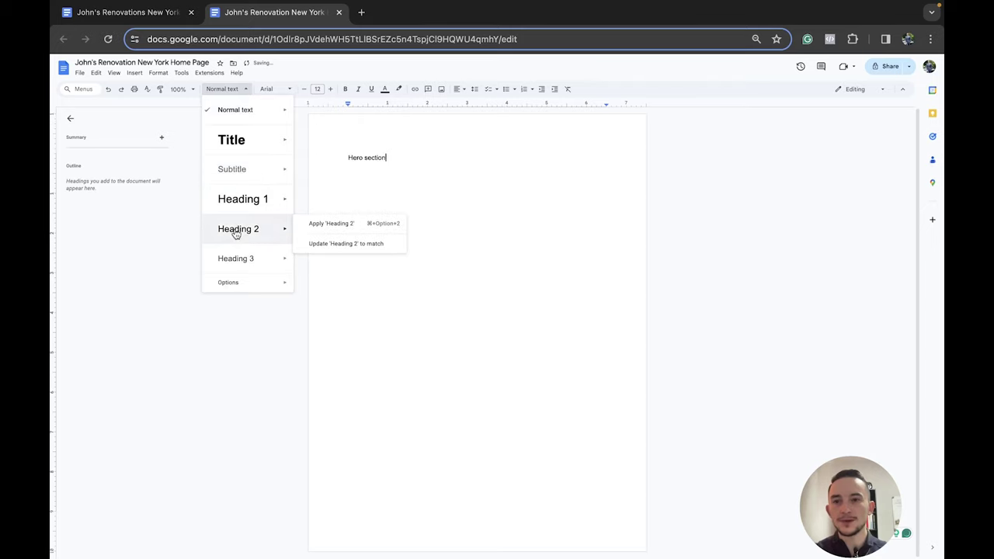
{"action": "left_click", "coordinate": [240, 228]}
{"action": "left_click", "coordinate": [223, 89]}
{"action": "left_click", "coordinate": [239, 200]}
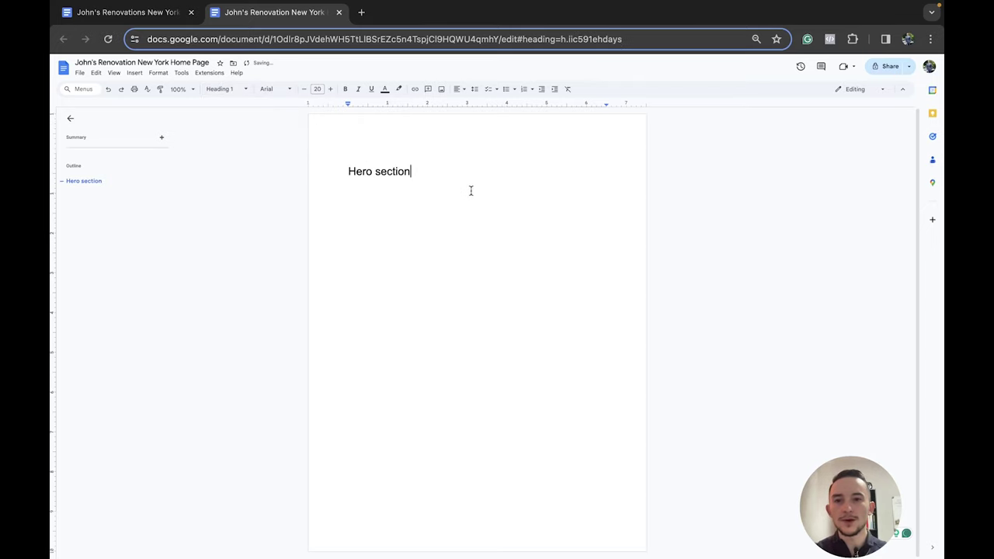
Beneath "Hero section", add bullets "Headline", "Subhead" and "CTA/button", with a nested bullet "Relevant image in the background"
{"action": "key", "text": "Return"}
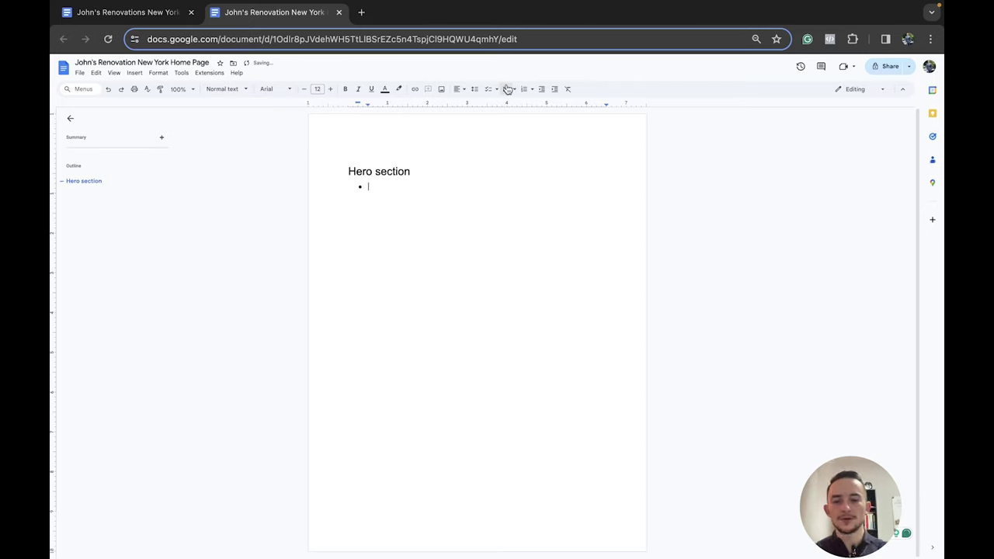
{"action": "type", "text": "Headline"}
{"action": "key", "text": "Return"}
{"action": "type", "text": "Subhe"}
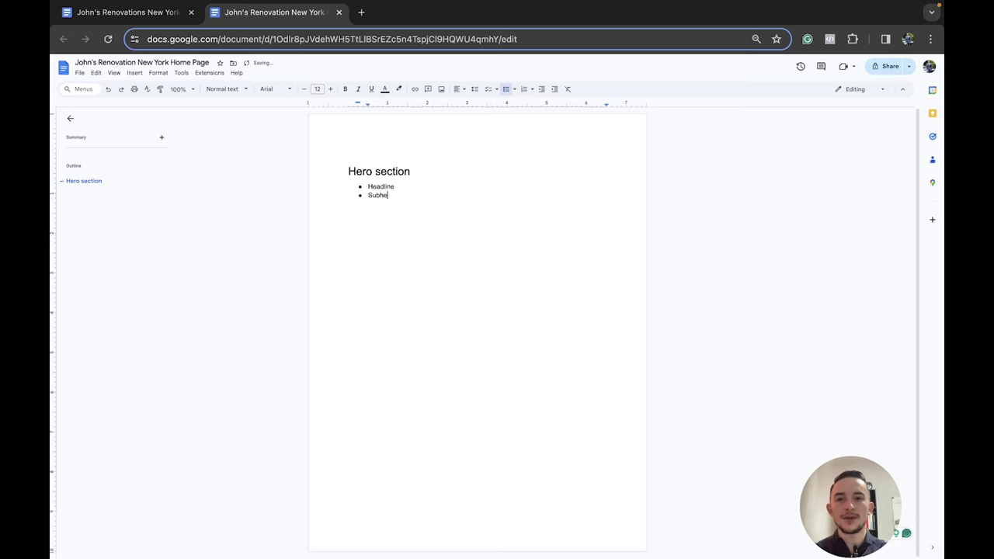
{"action": "type", "text": "ad CTA/"}
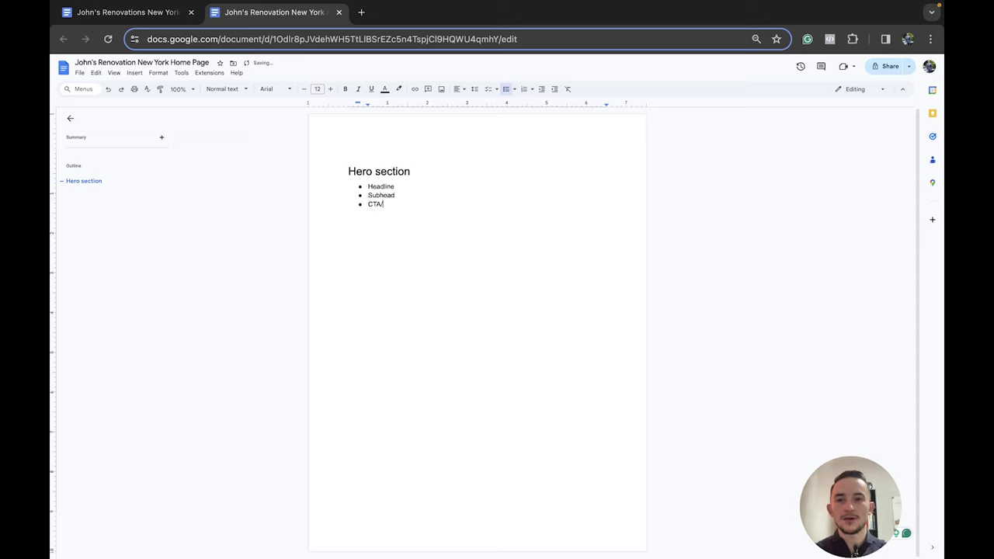
{"action": "type", "text": "button "}
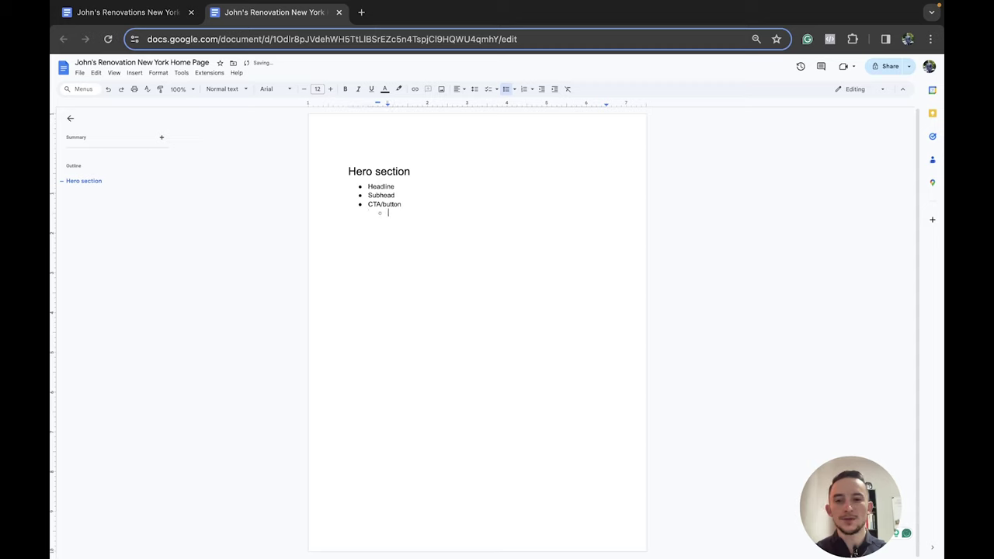
{"action": "type", "text": "Relevant image"}
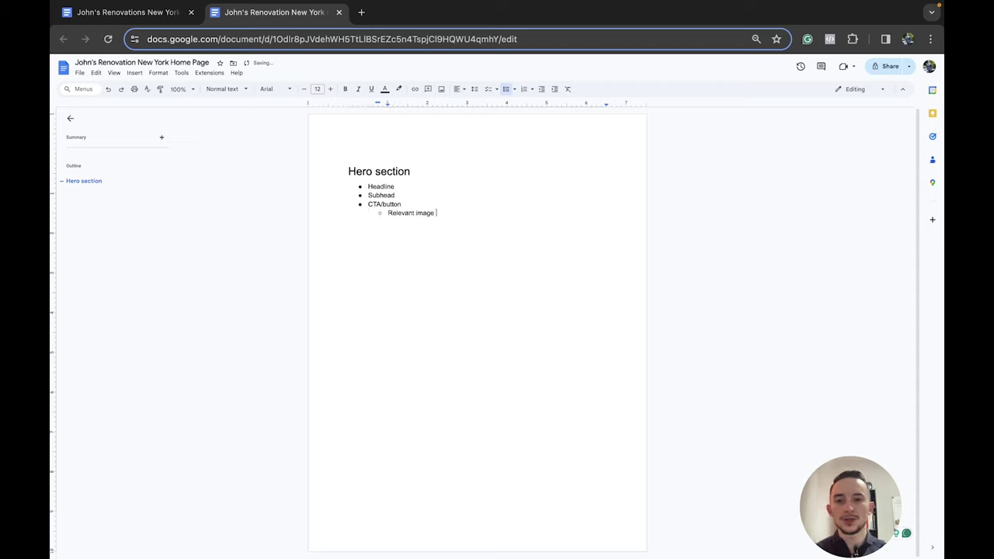
{"action": "type", "text": " in the background"}
{"action": "key", "text": "Return"}
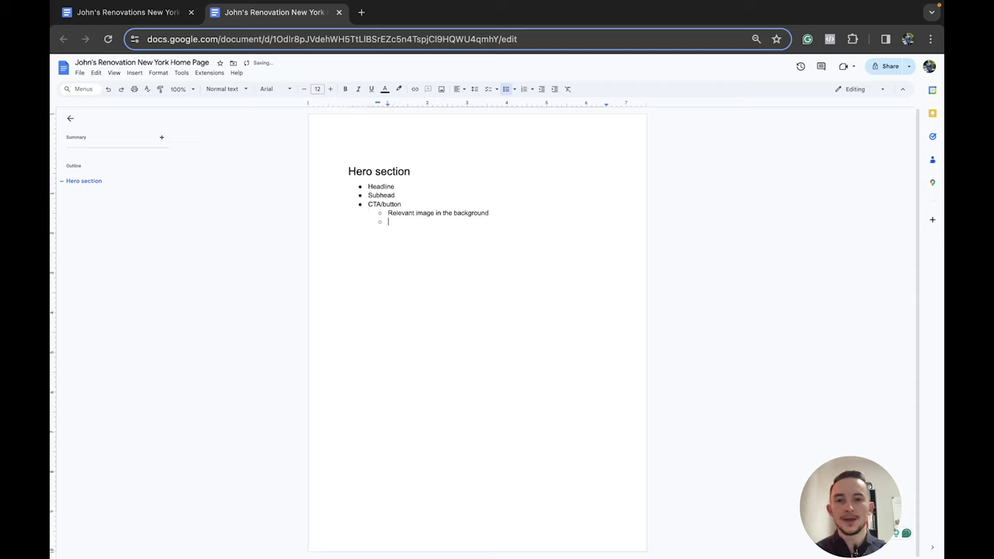
{"action": "key", "text": "Return"}
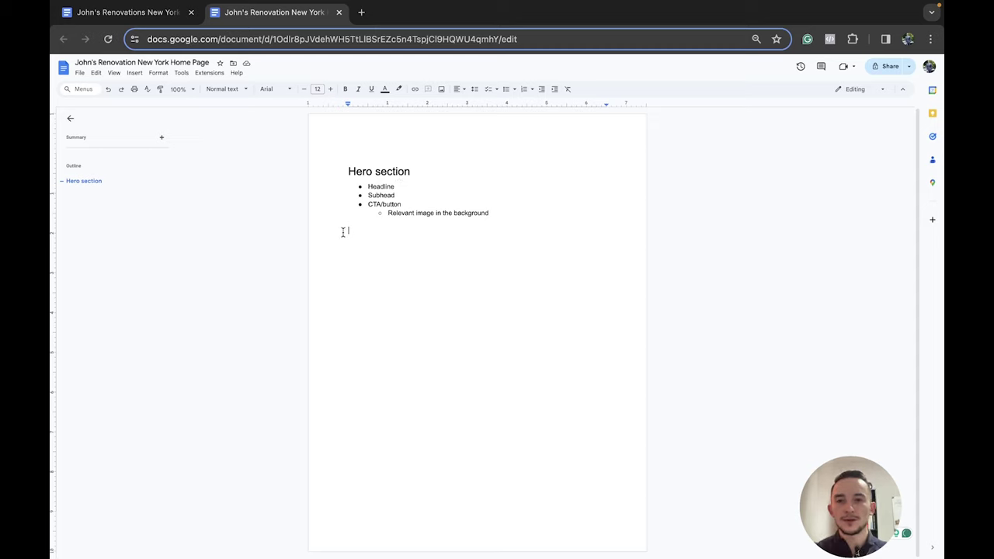
Below the list, add separate lines "Features and Benefits/Services", "Social proof and testimonials", "Final call to action area" and "Footer", with blank lines between them
{"action": "type", "text": "Features "}
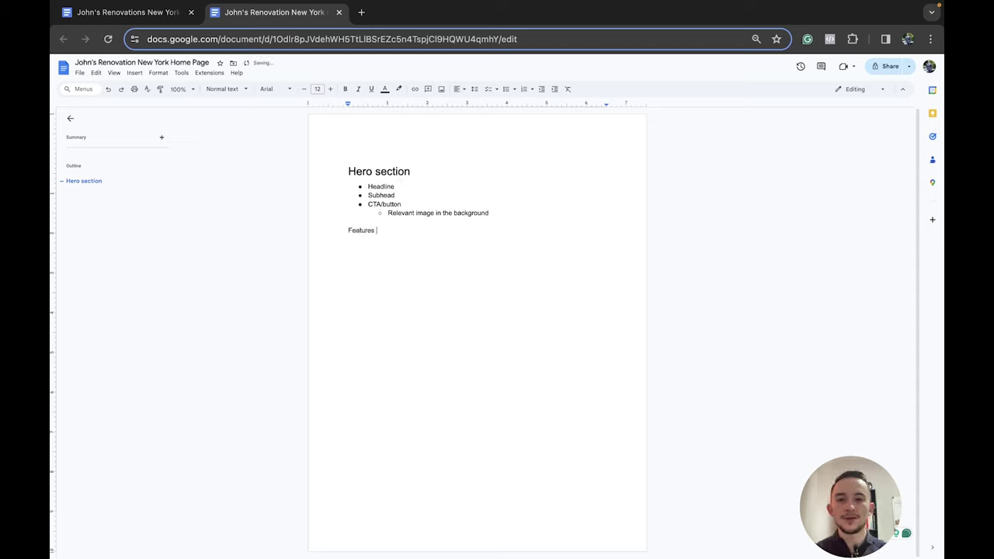
{"action": "type", "text": "and Benefits/Services  "}
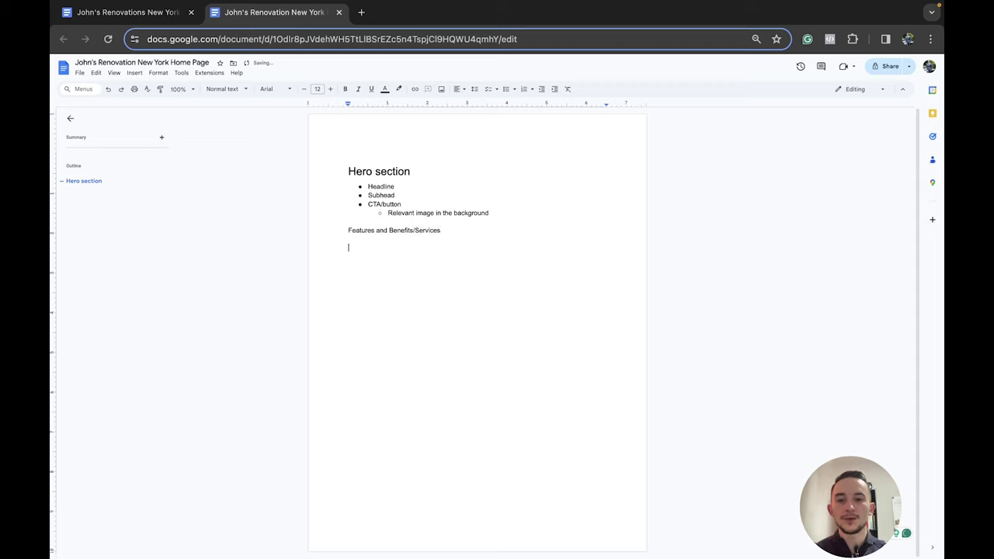
{"action": "type", "text": "Social proof and "}
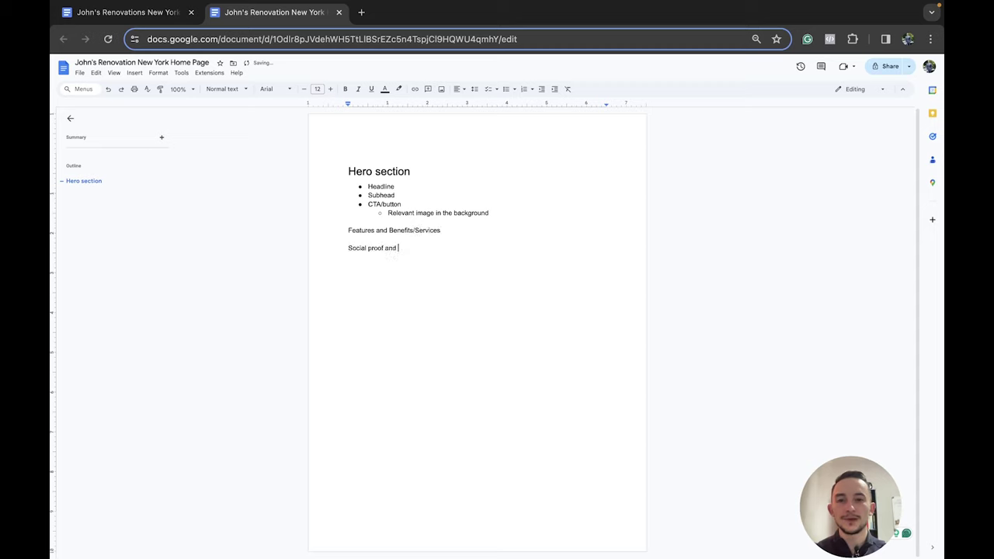
{"action": "type", "text": "testimonials"}
{"action": "key", "text": "Return"}
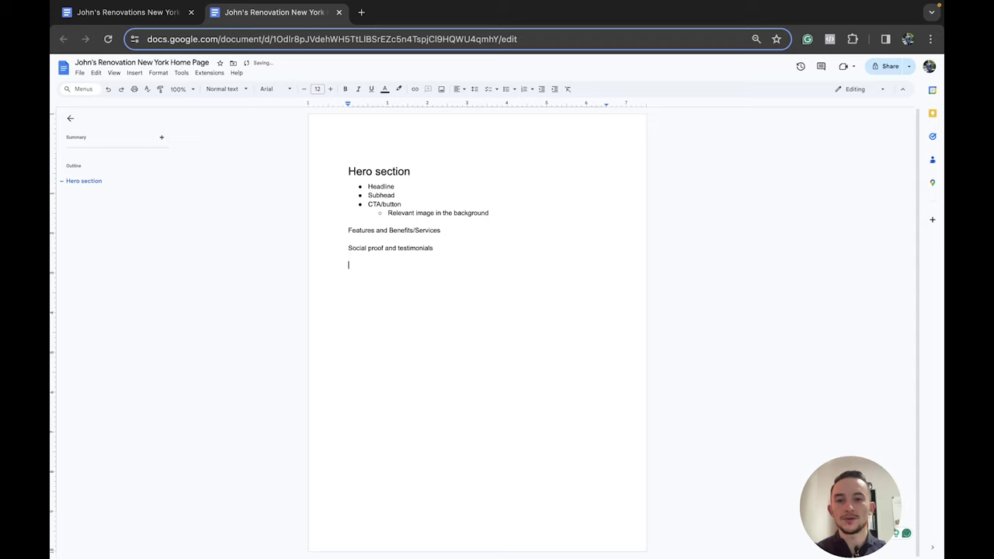
{"action": "type", "text": "Final call to action"}
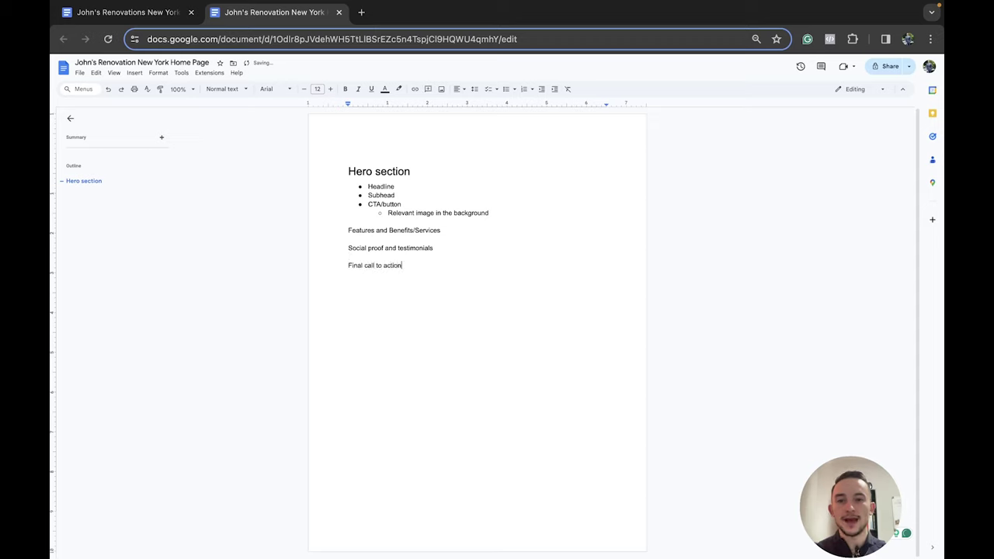
{"action": "type", "text": " area  "}
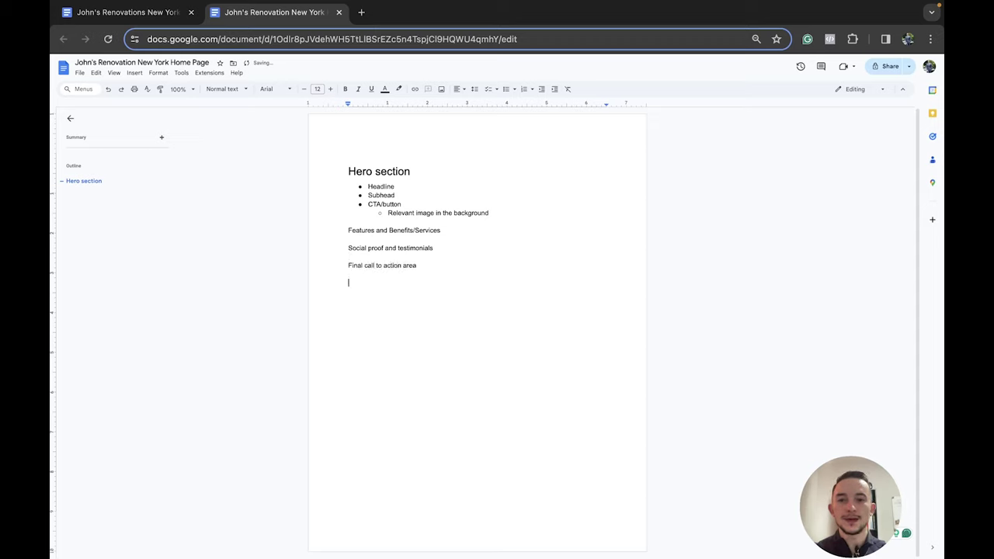
{"action": "type", "text": "Footer"}
Format the lines from "Features and Benefits/Services" through "Footer" as Heading 2 and add a line beneath "Footer"
{"action": "left_click", "coordinate": [346, 230], "text": "shift"}
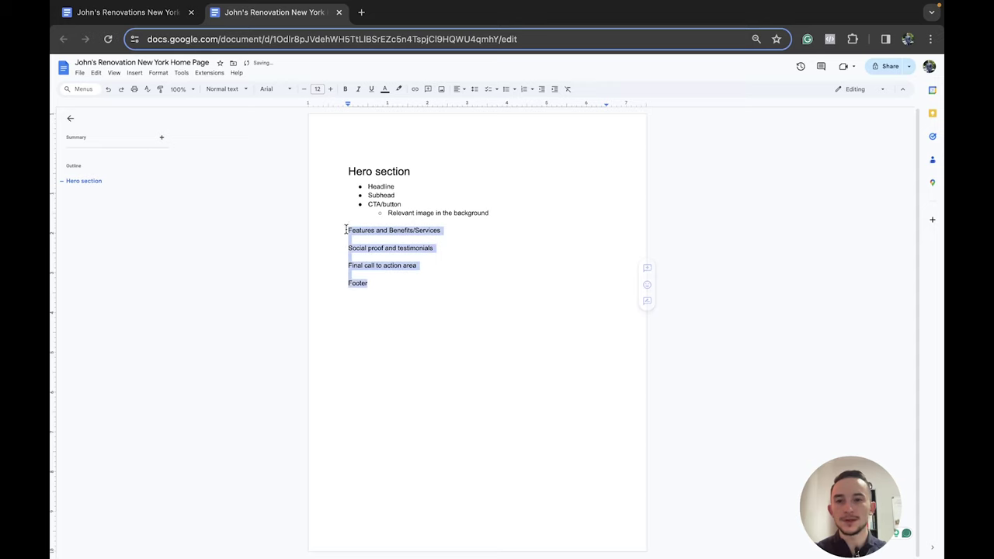
{"action": "left_click", "coordinate": [224, 88]}
{"action": "left_click", "coordinate": [244, 224]}
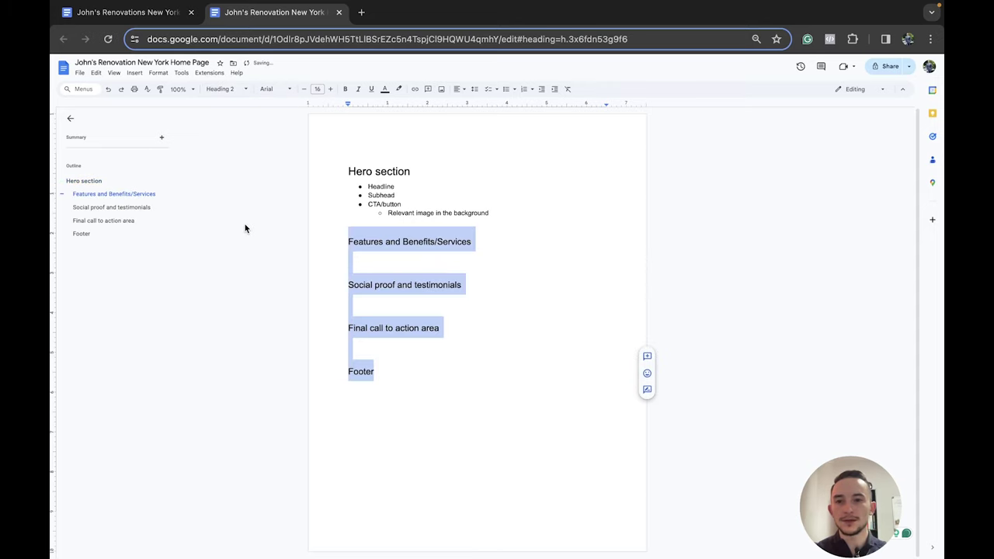
{"action": "left_click", "coordinate": [379, 371]}
{"action": "key", "text": "Return"}
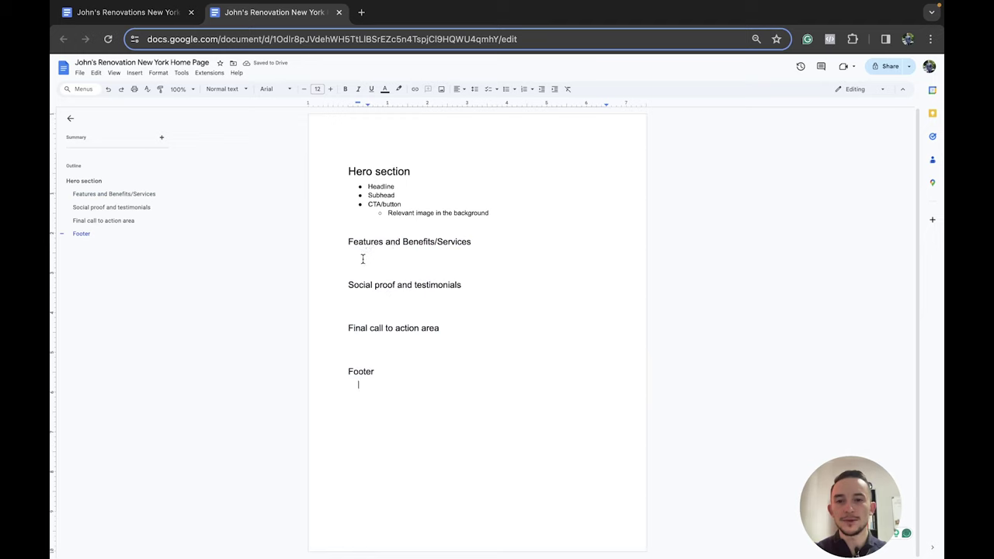
Insert a "Content area" heading above "Final call to action area", with bullets "Blog posts" and "News and updates" beneath it
{"action": "left_click", "coordinate": [347, 308]}
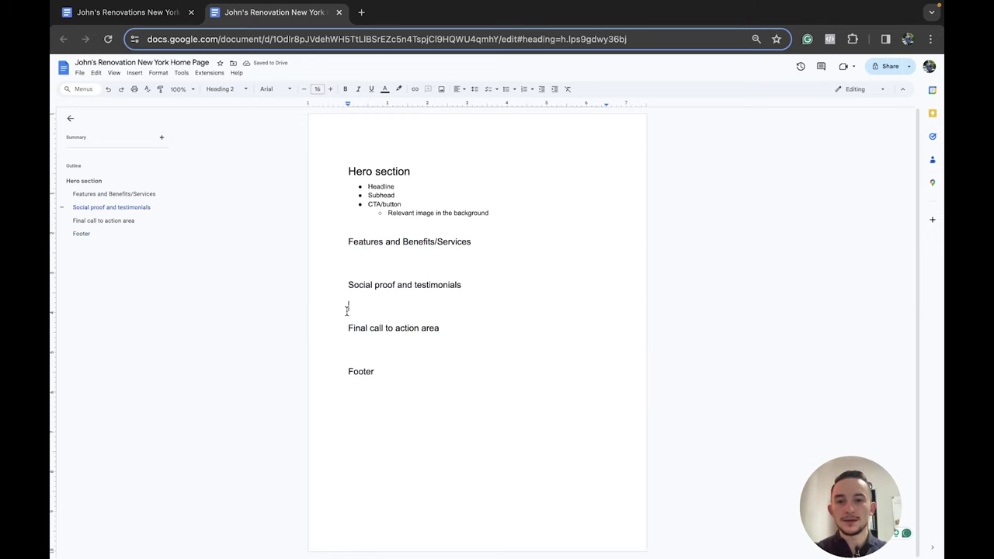
{"action": "type", "text": "Content area"}
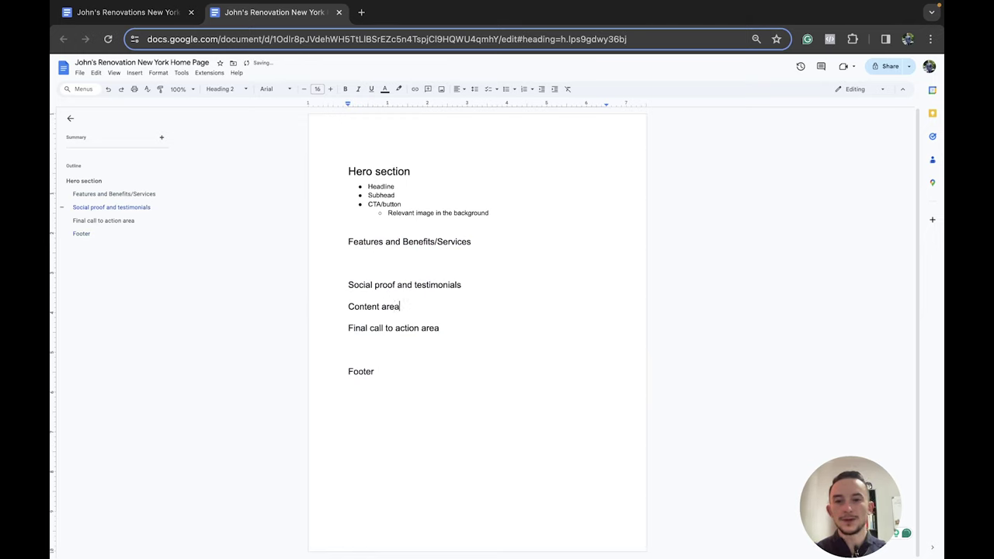
{"action": "left_click", "coordinate": [346, 327]}
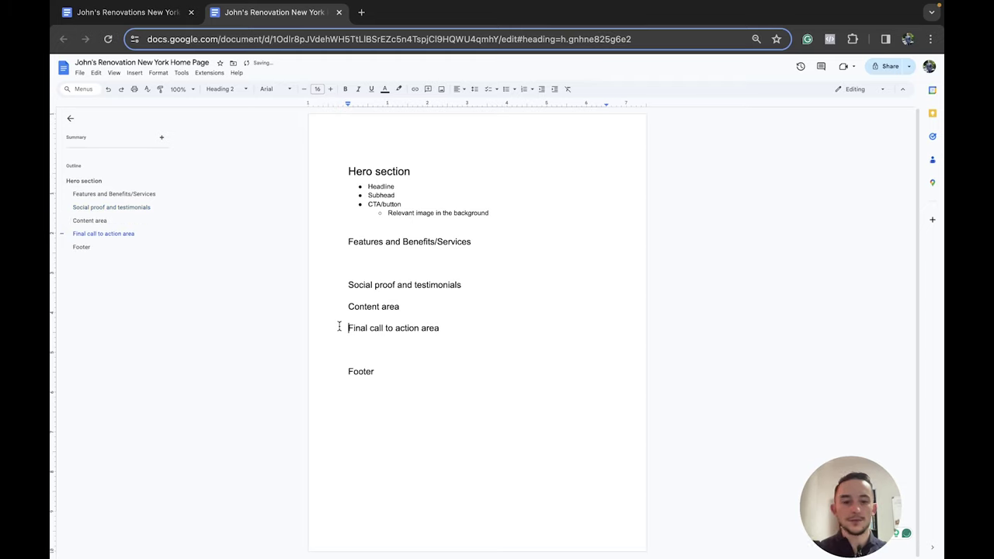
{"action": "key", "text": "Return"}
{"action": "left_click", "coordinate": [351, 327]}
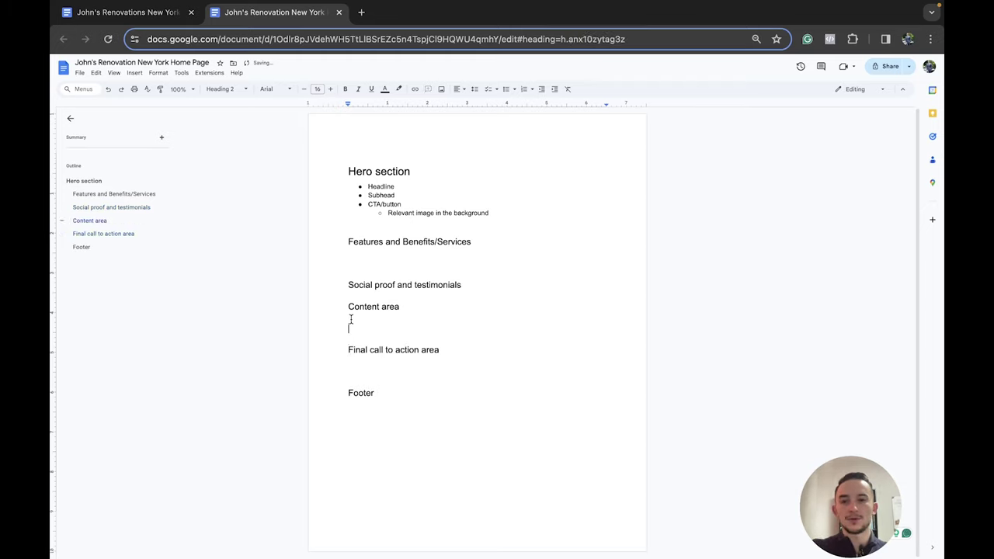
{"action": "left_click", "coordinate": [507, 89]}
{"action": "type", "text": "Blog posts"}
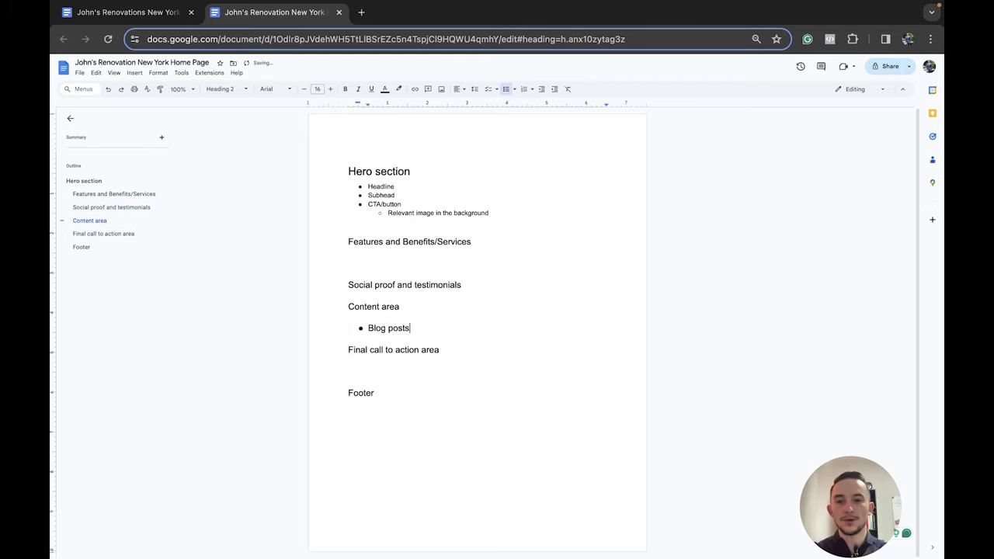
{"action": "key", "text": "Return"}
{"action": "type", "text": "News and updates"}
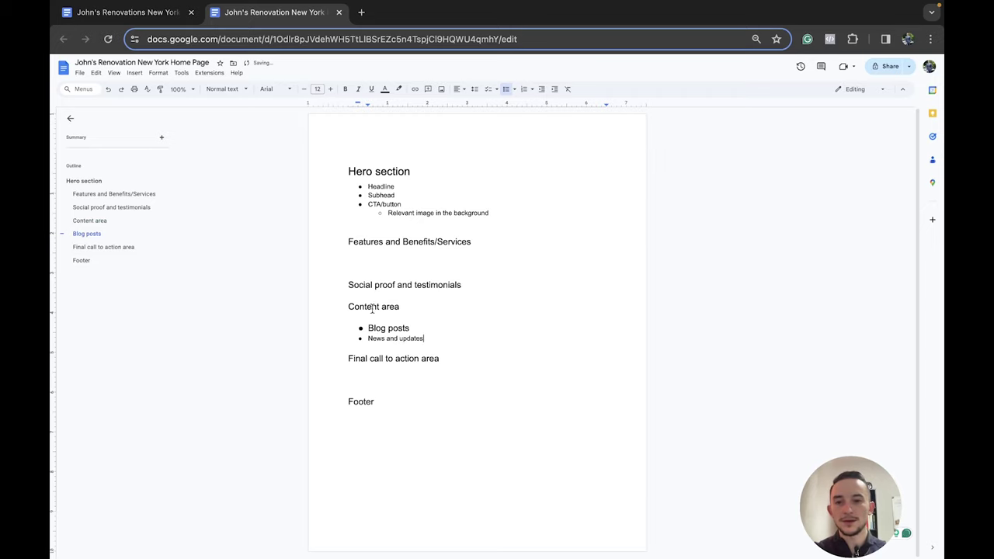
Set both "Content area" bullets to Normal text and add an empty line beneath "Social proof and testimonials"
{"action": "left_click_drag", "start_coordinate": [365, 327], "coordinate": [424, 340]}
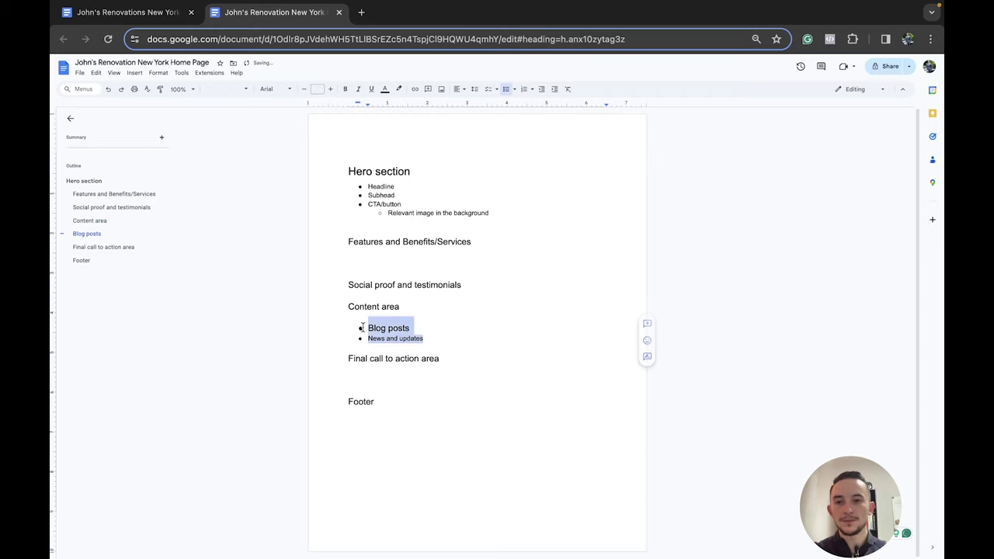
{"action": "left_click", "coordinate": [225, 89]}
{"action": "left_click", "coordinate": [253, 110]}
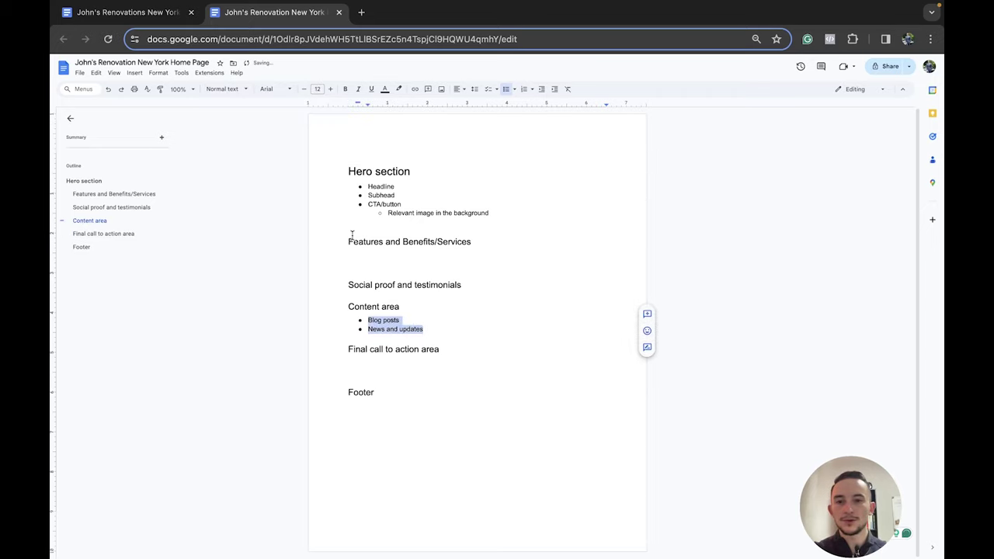
{"action": "left_click", "coordinate": [472, 285]}
{"action": "key", "text": "Return"}
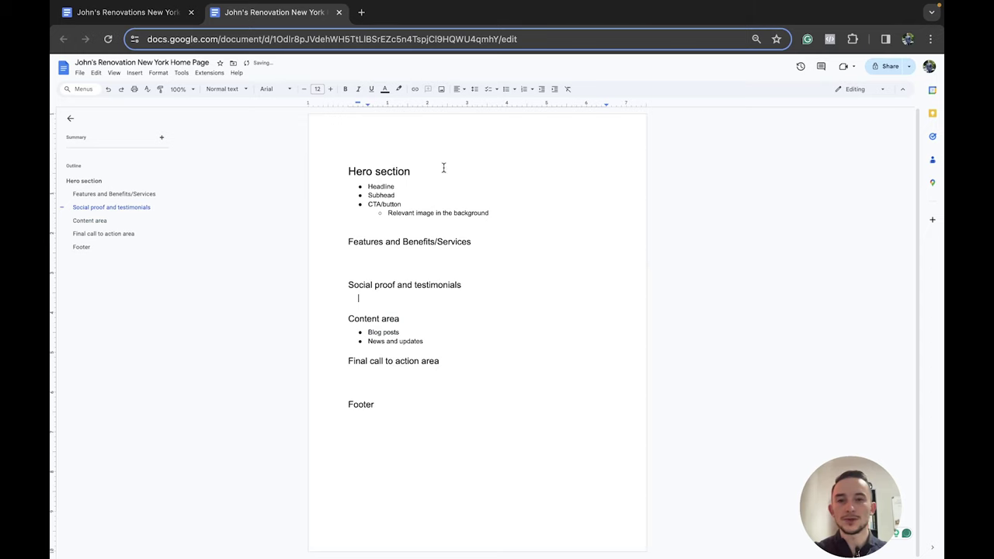
Add a "Logo bar" line between the hero bullets and "Features and Benefits/Services", formatted as Heading 2
{"action": "left_click", "coordinate": [487, 227]}
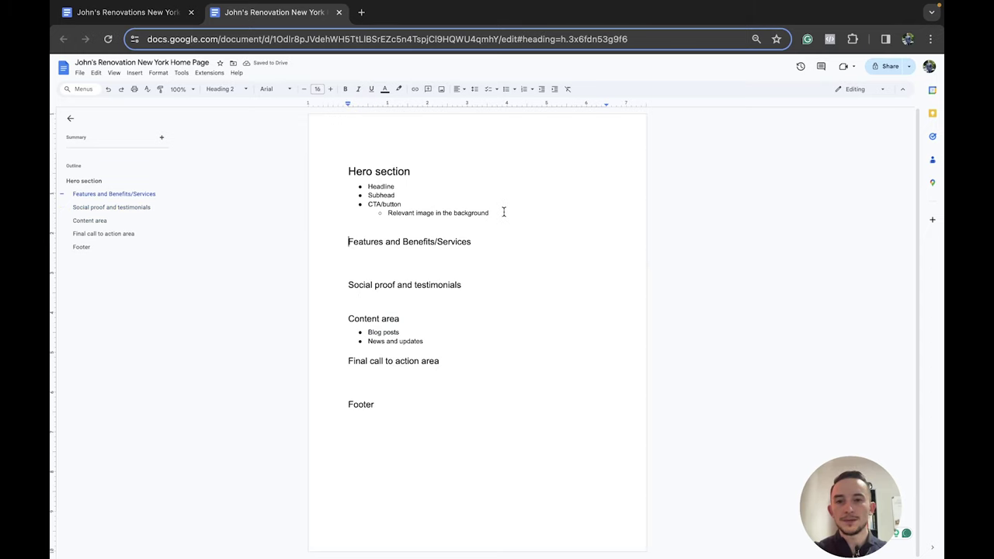
{"action": "key", "text": "Up"}
{"action": "key", "text": "Return"}
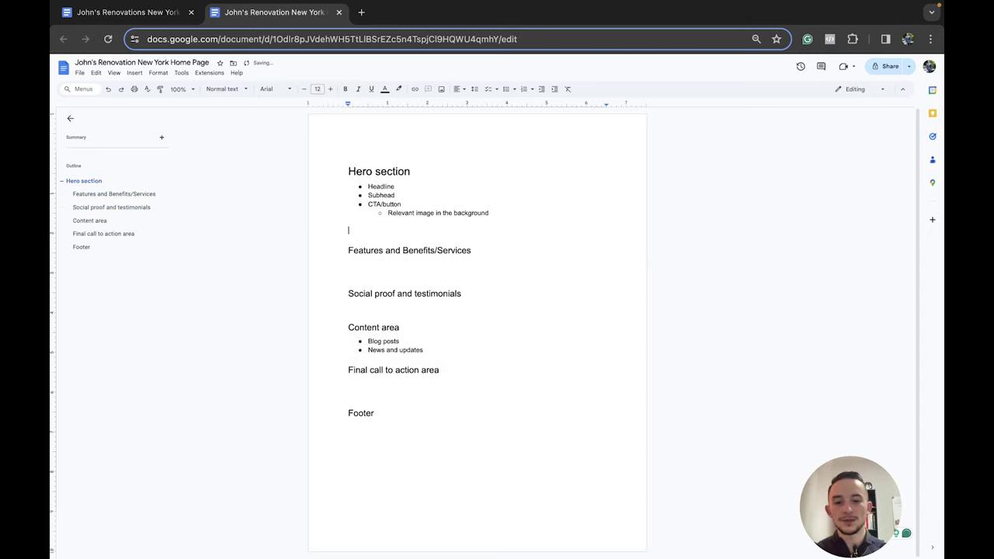
{"action": "type", "text": "Logo a"}
{"action": "type", "text": "ll"}
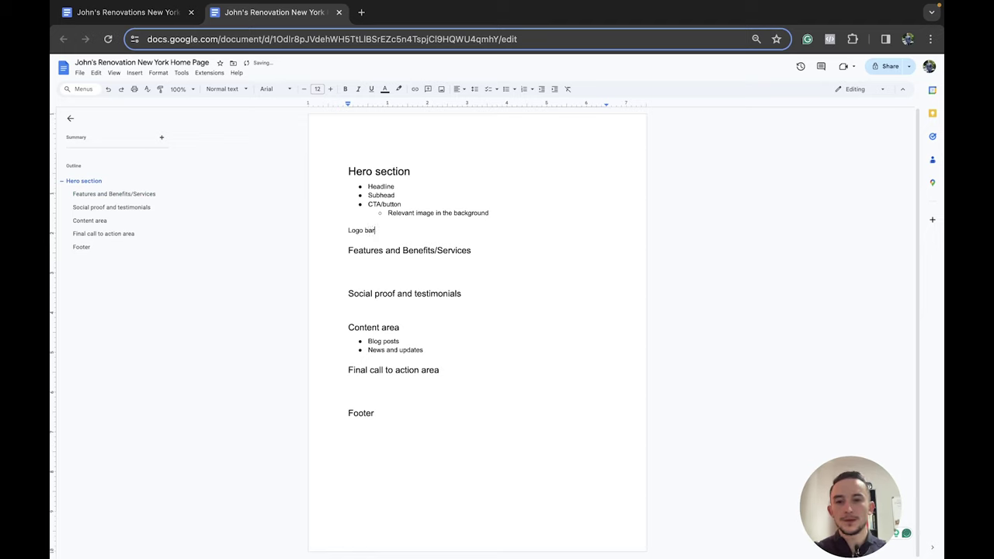
{"action": "left_click", "coordinate": [225, 89]}
{"action": "left_click", "coordinate": [233, 230]}
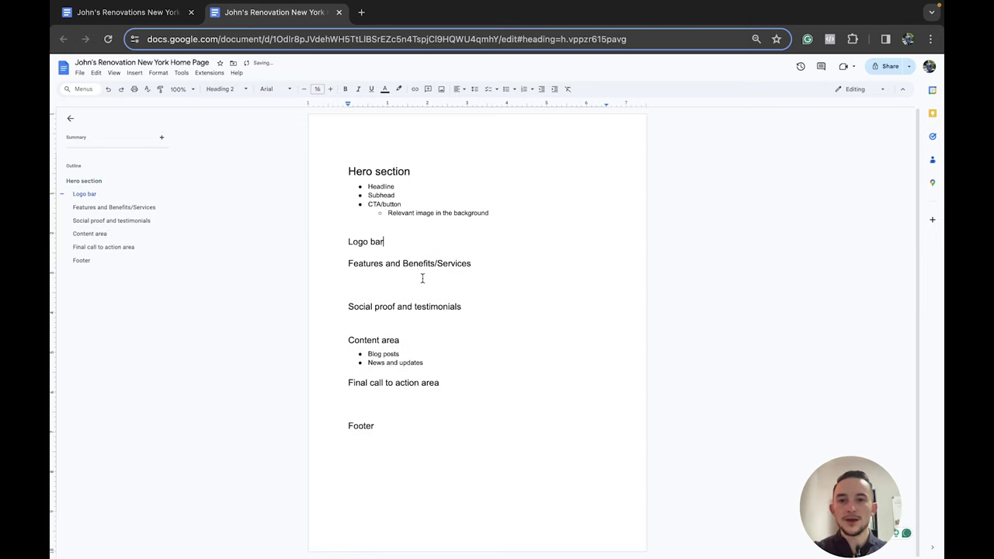
Add a bullet beneath "Logo bar" reading "List of logos you've worked with or you're associated with."
{"action": "left_click", "coordinate": [343, 267]}
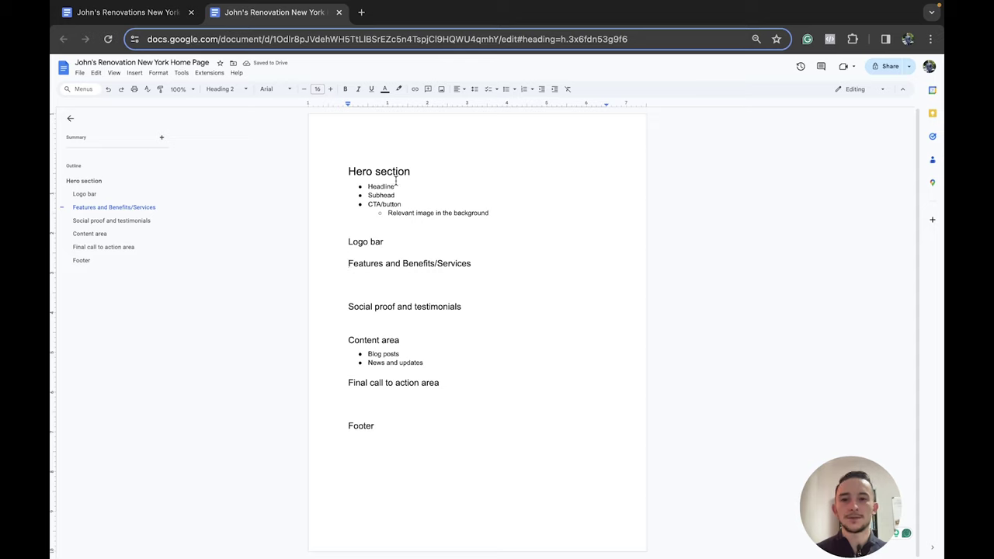
{"action": "left_click_drag", "start_coordinate": [341, 244], "coordinate": [393, 247]}
{"action": "left_click", "coordinate": [393, 242]}
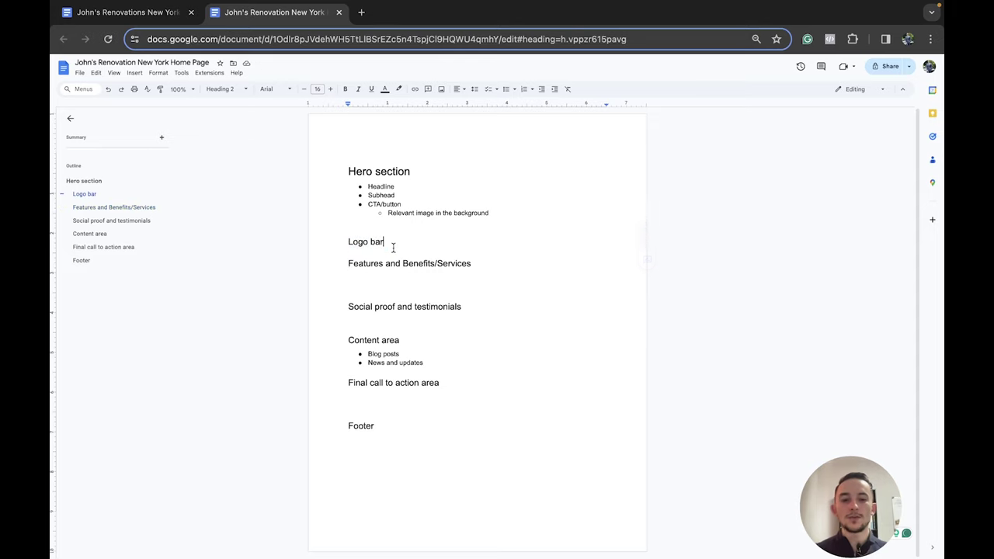
{"action": "key", "text": "Return"}
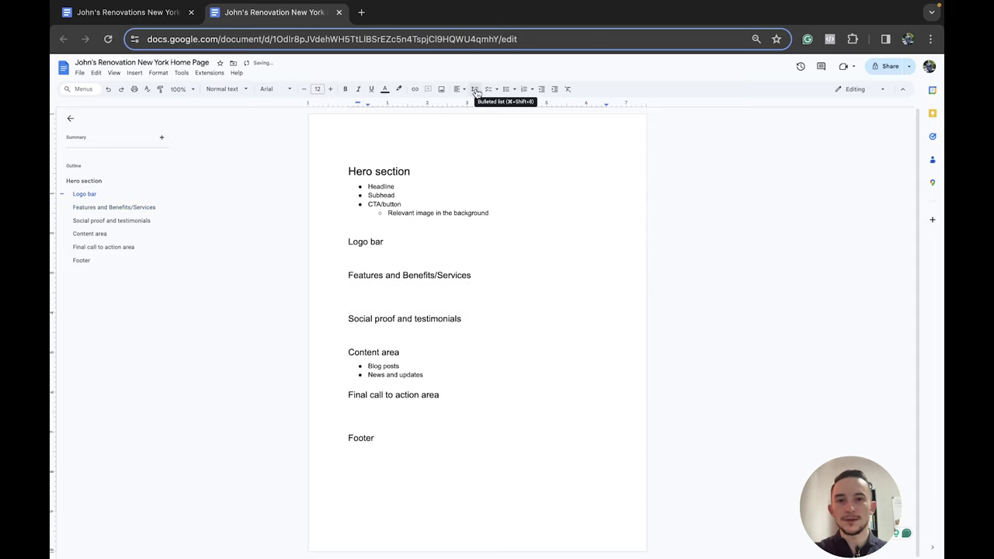
{"action": "left_click", "coordinate": [505, 89]}
{"action": "type", "text": "List o"}
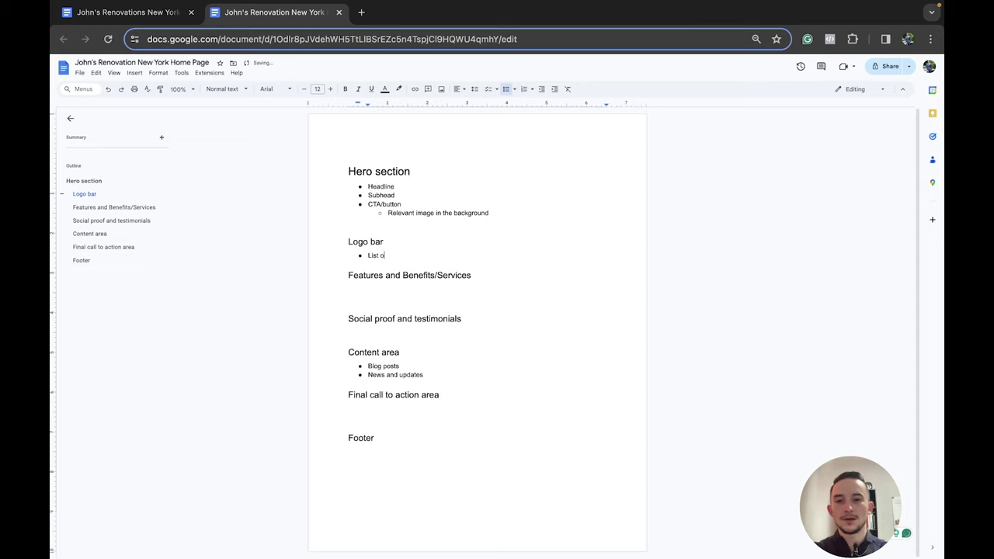
{"action": "type", "text": "f logos you've worked with or"}
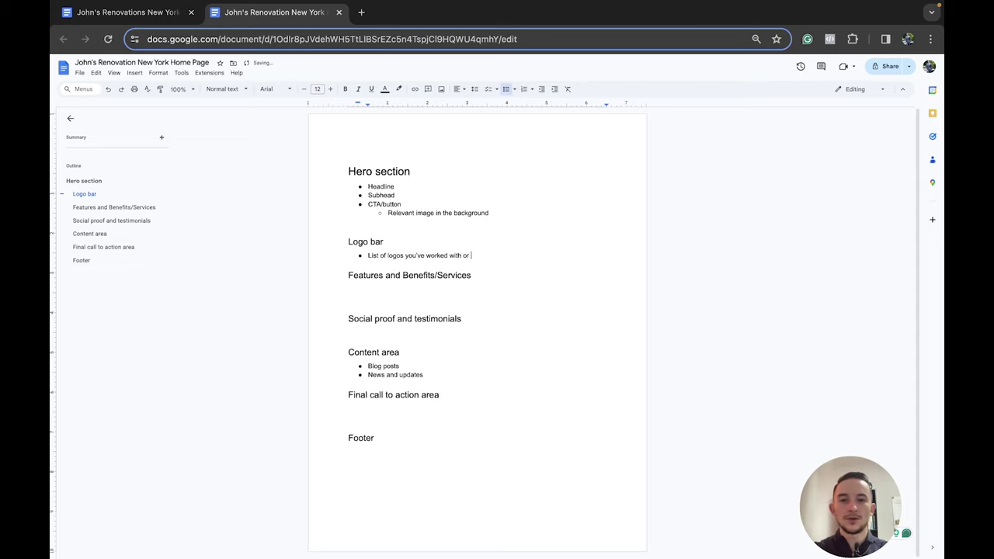
{"action": "type", "text": " you're associa"}
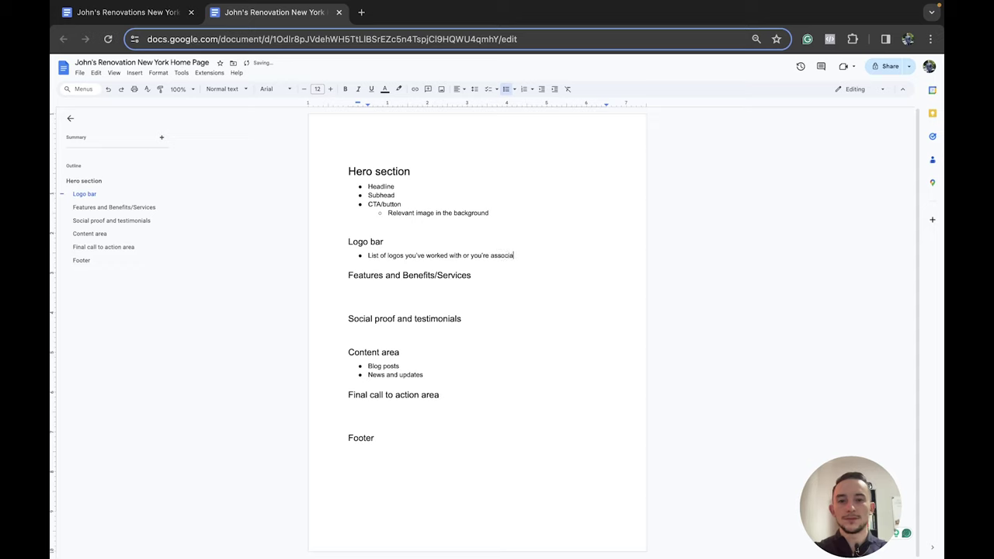
{"action": "type", "text": "ted with."}
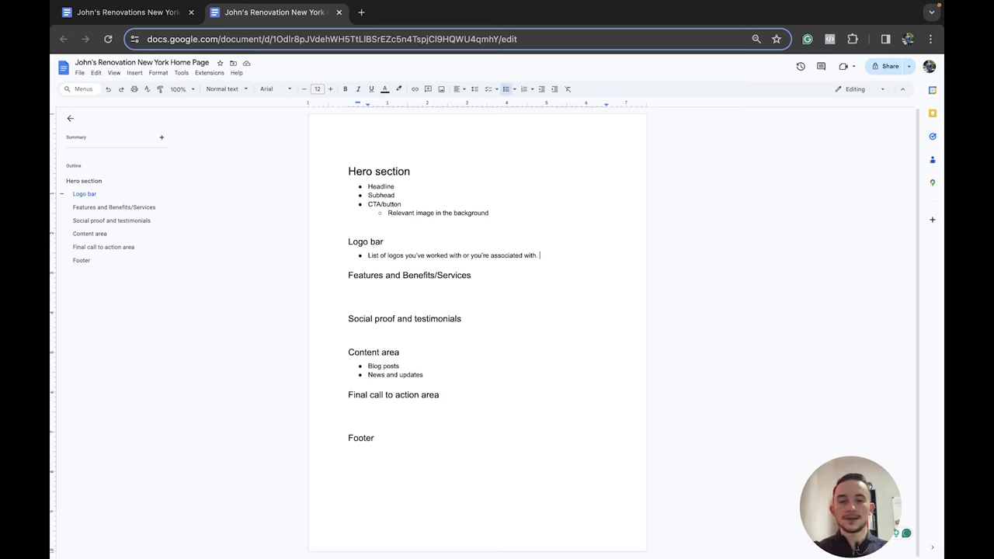
Append "Awards and credentials." to the "Logo bar" bullet and make those words bold
{"action": "type", "text": "Awa"}
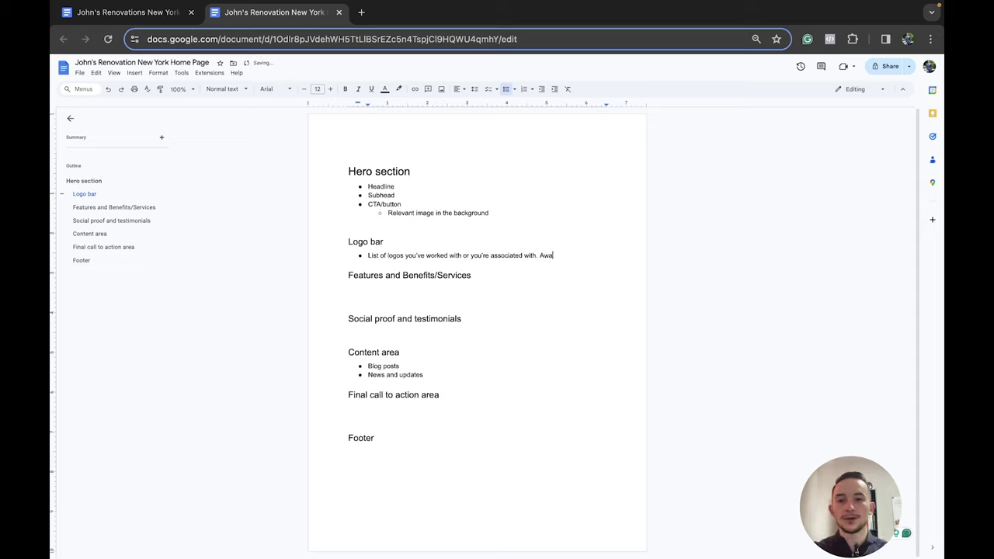
{"action": "type", "text": "rds and credentials."}
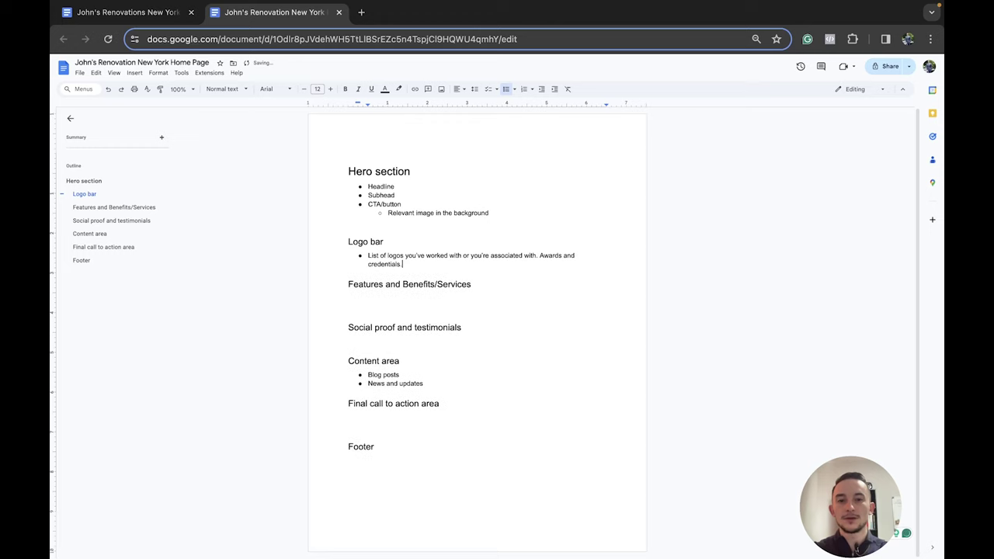
{"action": "left_click_drag", "start_coordinate": [538, 255], "coordinate": [405, 264]}
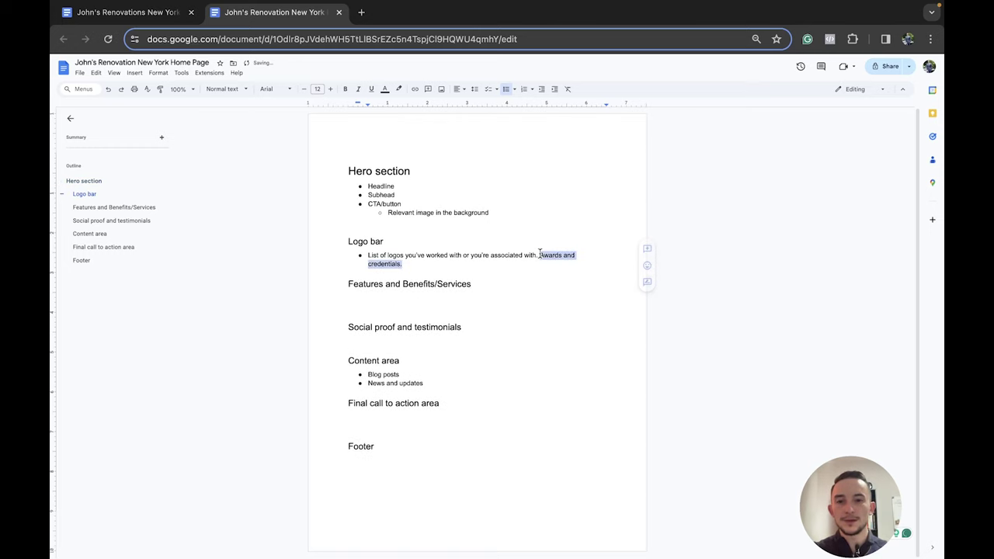
{"action": "key", "text": "ctrl+b"}
Add a bullet beneath "Features and Benefits/Services" reading "Features with an internal link to the individual page"
{"action": "left_click", "coordinate": [385, 303]}
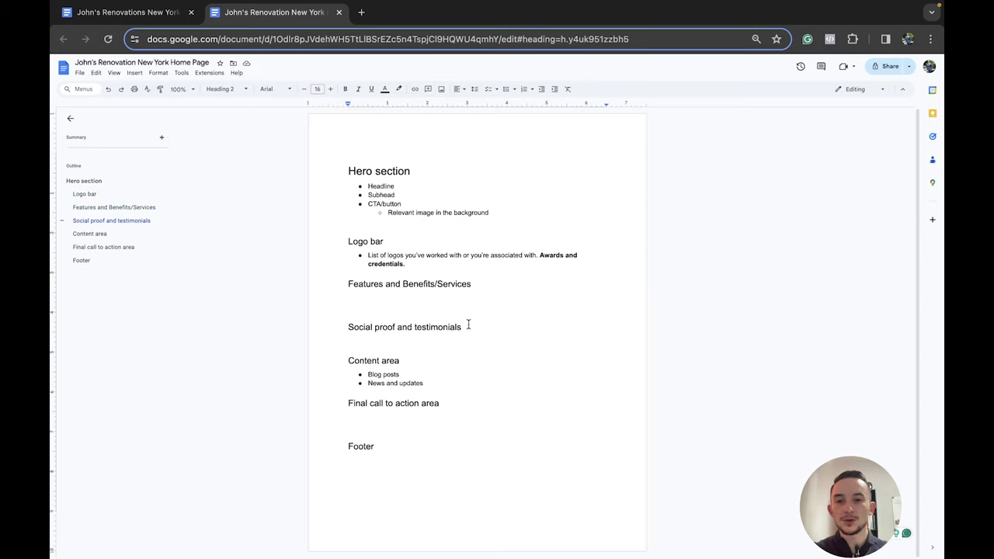
{"action": "left_click", "coordinate": [505, 88]}
{"action": "type", "text": "Features"}
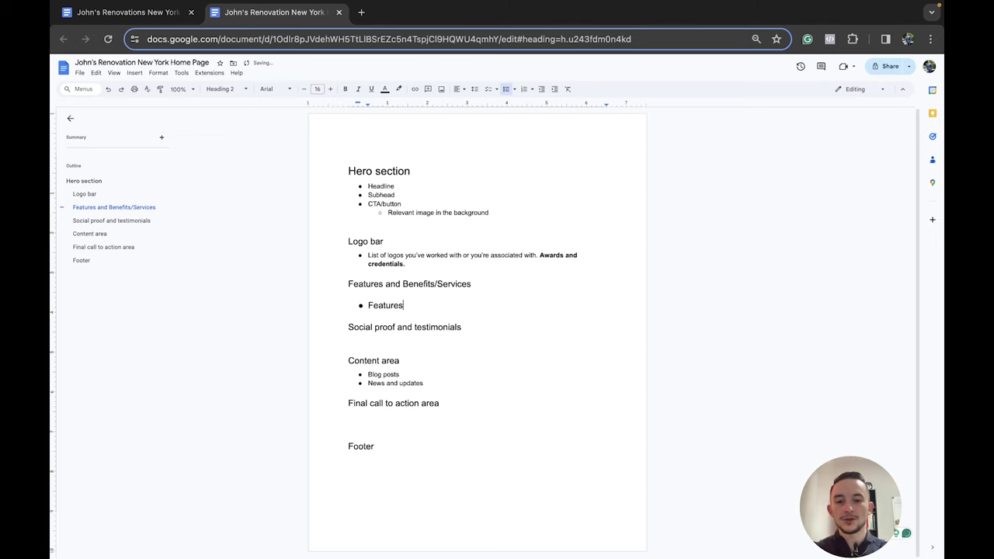
{"action": "type", "text": " with an interal"}
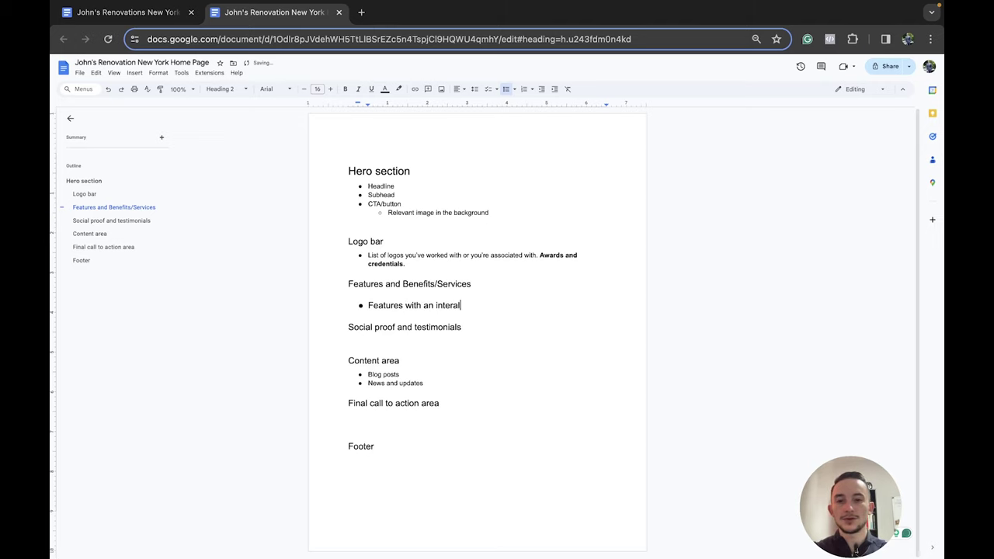
{"action": "key", "text": "BackSpace"}
{"action": "type", "text": "ink "}
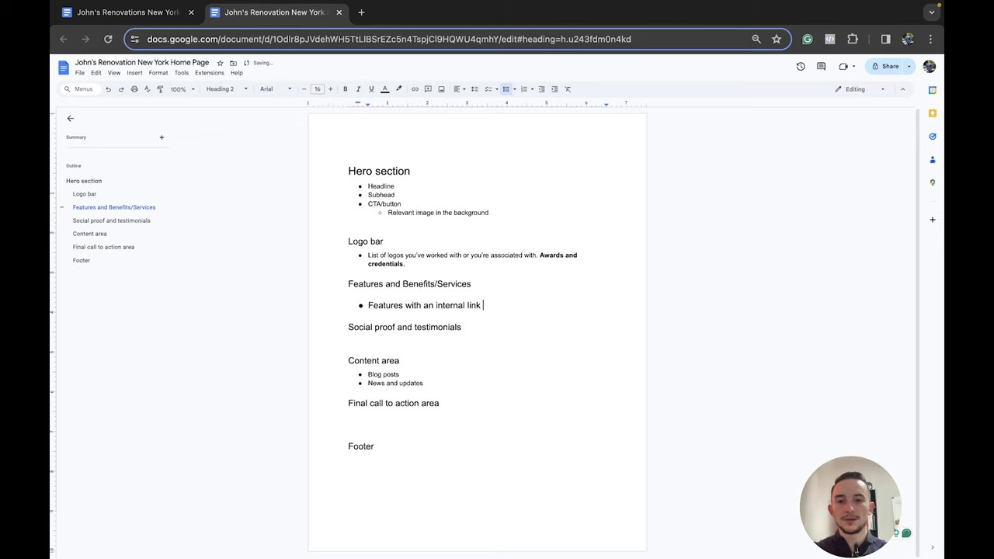
{"action": "type", "text": "to the indi"}
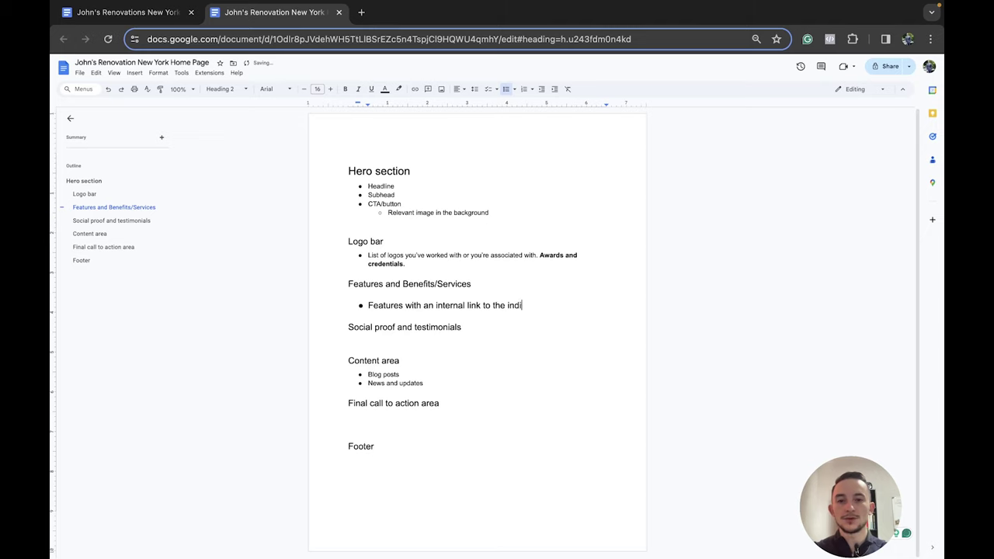
{"action": "type", "text": "vidual page"}
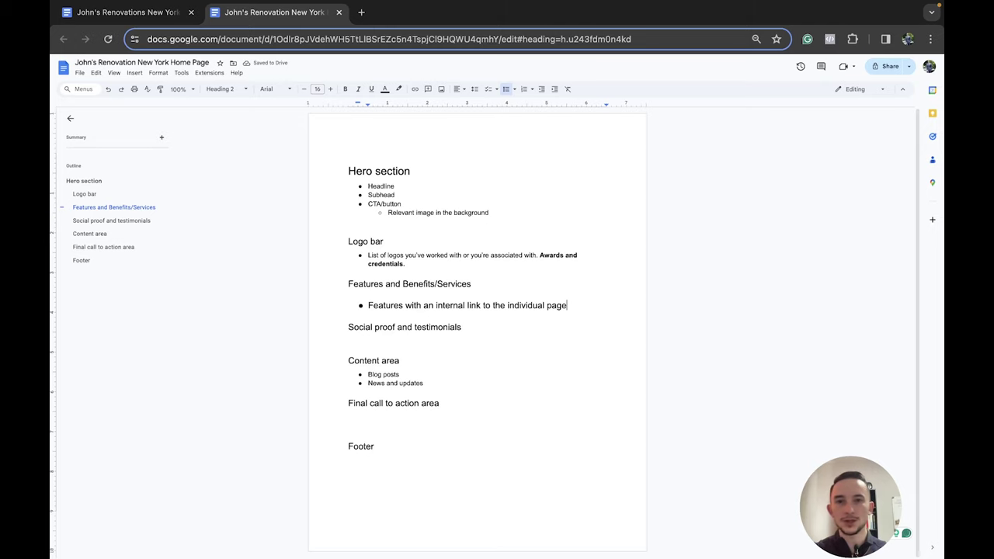
Add a "Carousel of reviews" bullet beneath "Social proof and testimonials"
{"action": "left_click", "coordinate": [348, 339]}
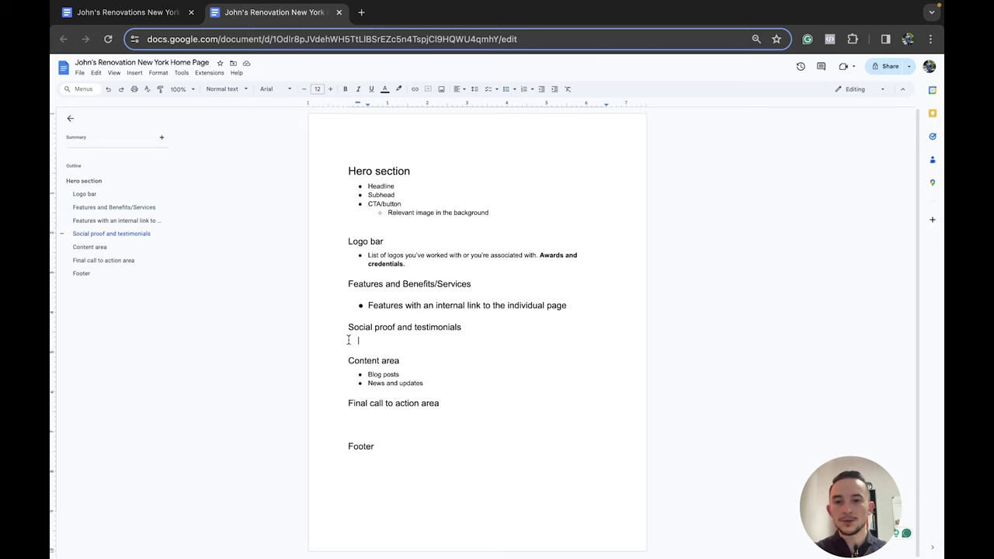
{"action": "left_click", "coordinate": [506, 89]}
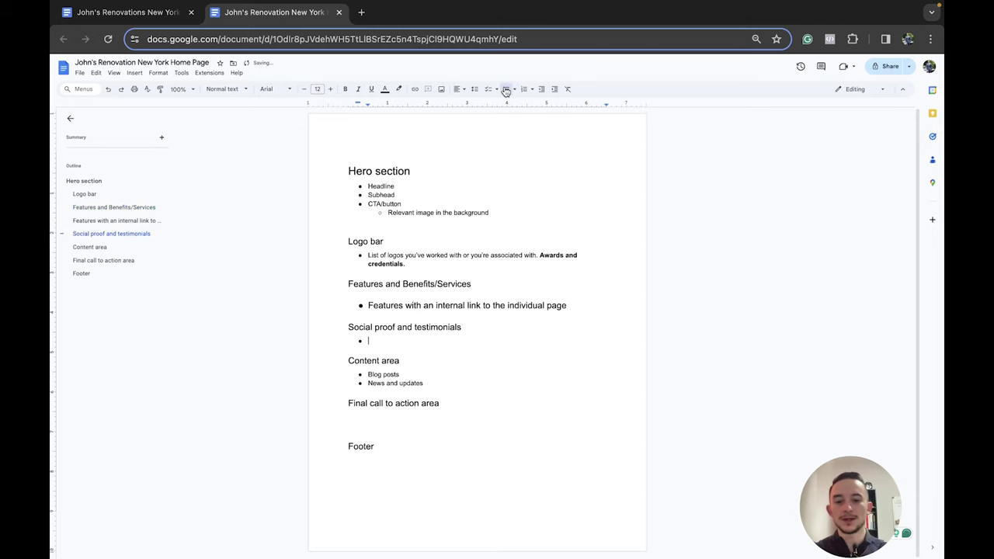
{"action": "type", "text": "Caor"}
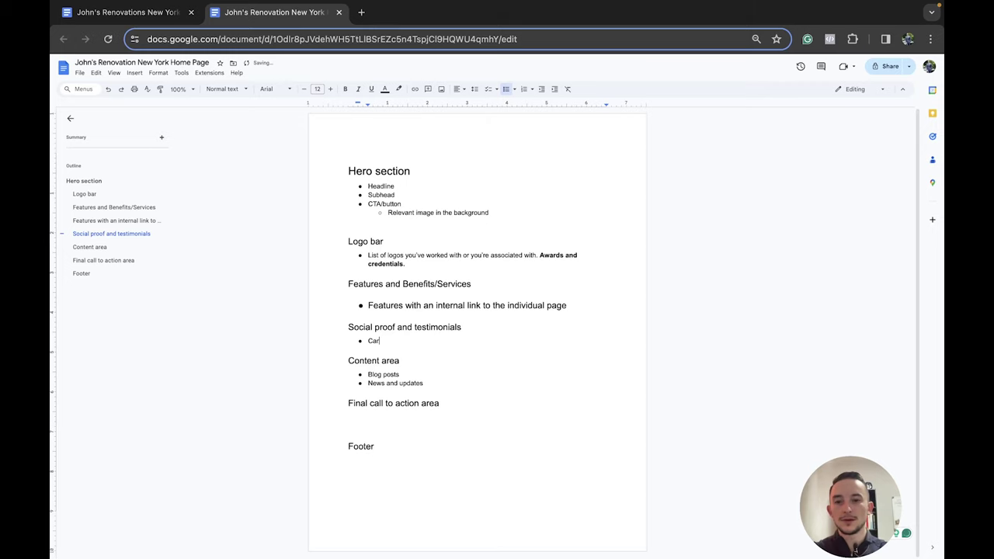
{"action": "type", "text": "ousel of reviews"}
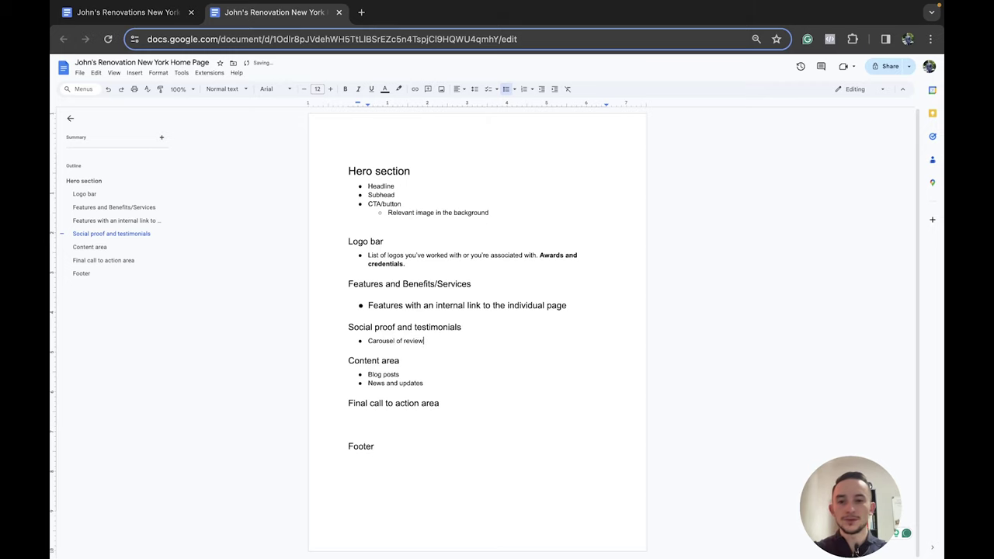
Copy the hero section's bullets, including the background image sub-bullet, beneath "Final call to action area" and remove the empty line above "Logo bar"
{"action": "left_click", "coordinate": [350, 423]}
{"action": "left_click_drag", "start_coordinate": [370, 189], "coordinate": [499, 211]}
{"action": "key", "text": "ctrl+c"}
{"action": "left_click", "coordinate": [351, 420]}
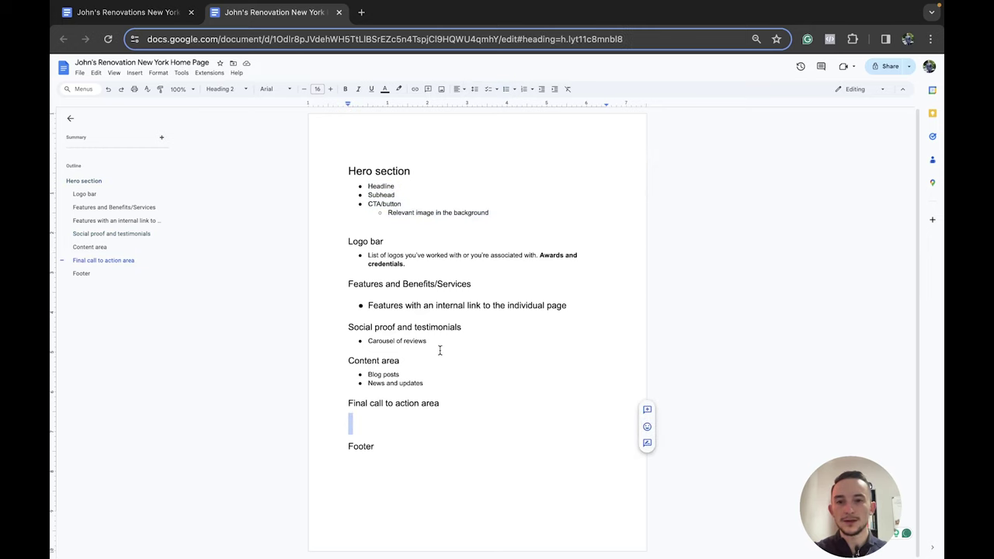
{"action": "key", "text": "ctrl+v"}
{"action": "key", "text": "BackSpace"}
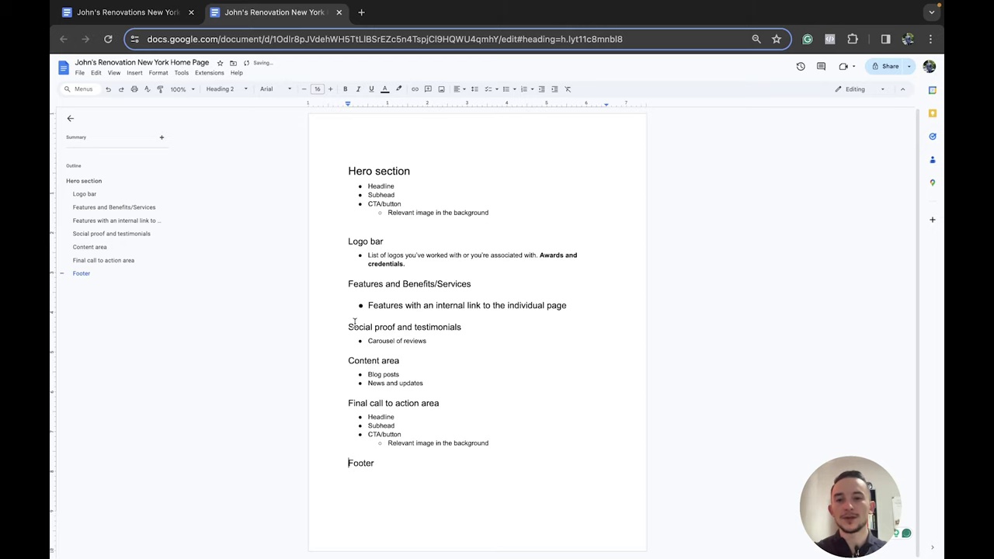
{"action": "left_click", "coordinate": [336, 238]}
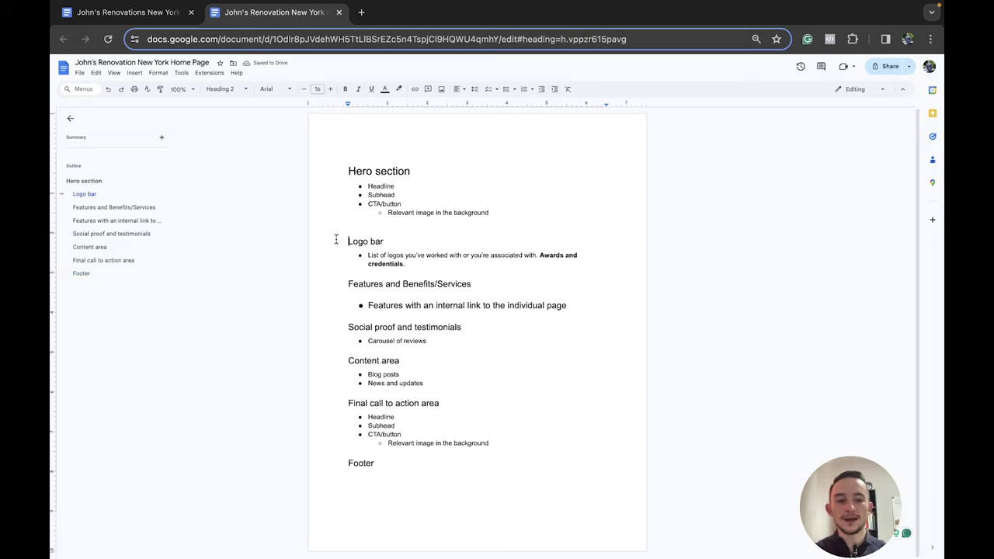
{"action": "key", "text": "BackSpace"}
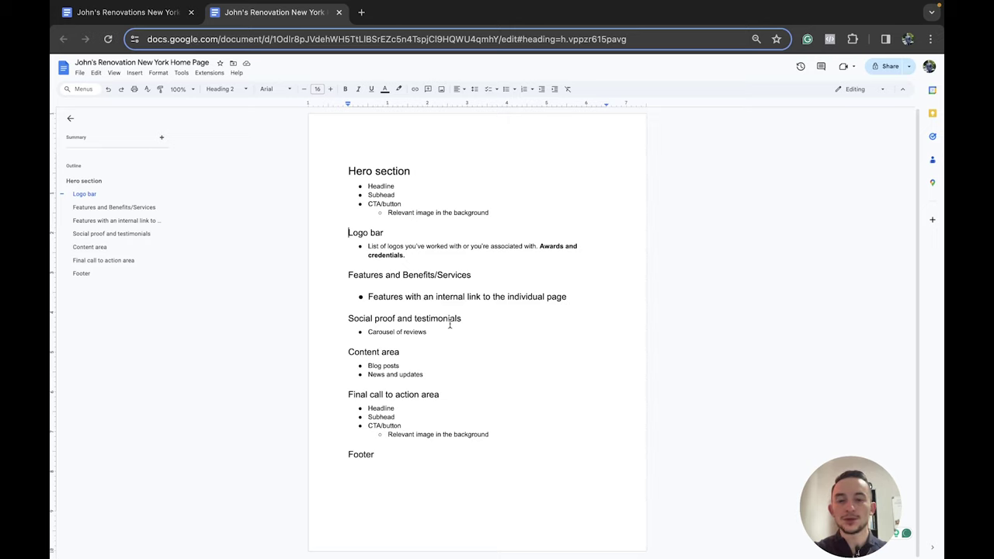
{"action": "left_click_drag", "start_coordinate": [340, 355], "coordinate": [440, 386]}
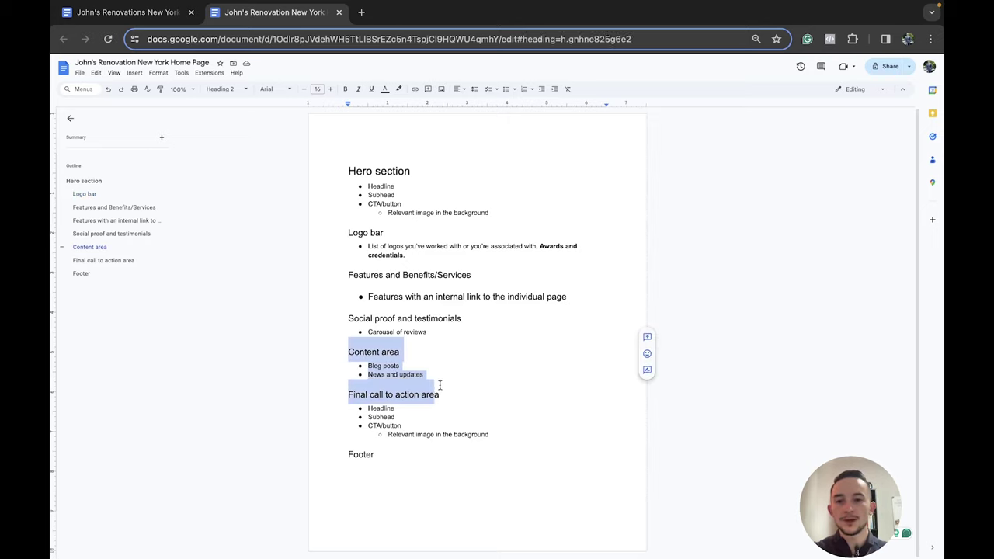
{"action": "left_click", "coordinate": [435, 380]}
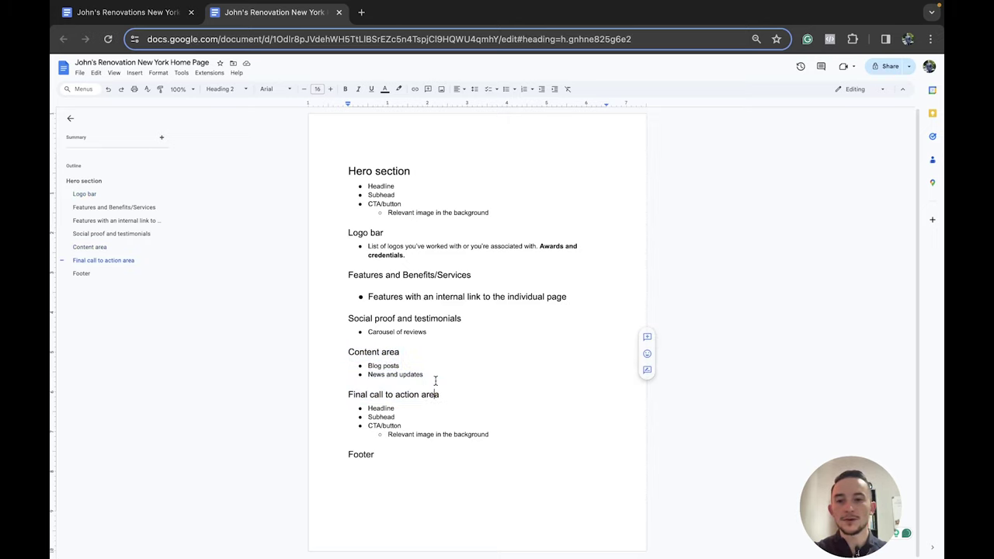
{"action": "left_click", "coordinate": [365, 366]}
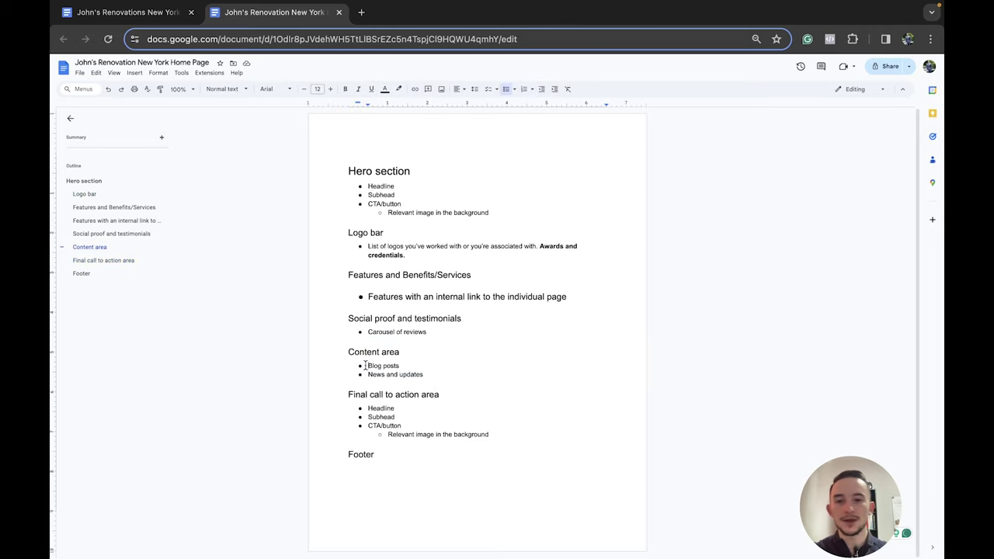
{"action": "left_click_drag", "start_coordinate": [349, 395], "coordinate": [415, 403]}
{"action": "left_click", "coordinate": [381, 464]}
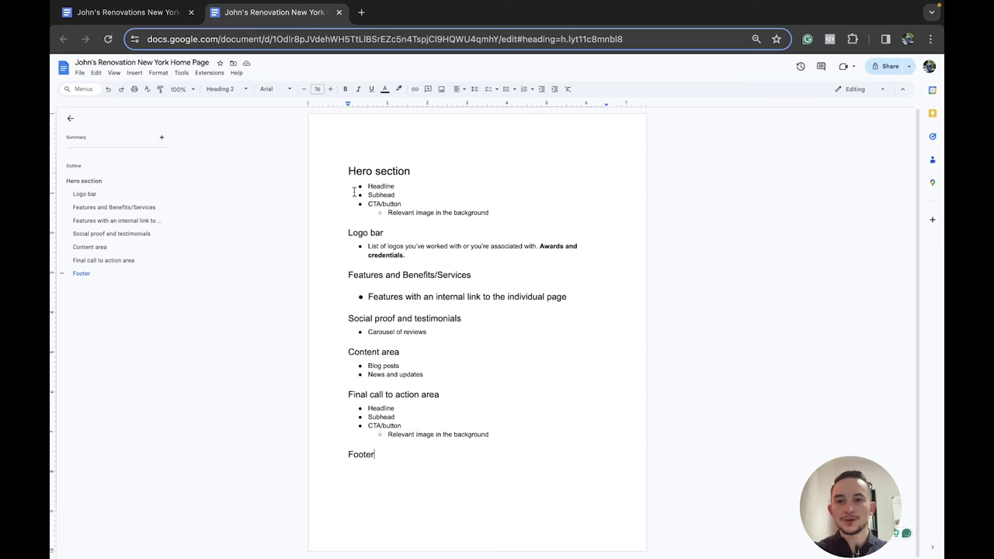
Add a line beneath "Hero section" and extend its "Headline" bullet with ": addressing pain point, provind a solution, and unique value proposition. Local SEO keyword."
{"action": "left_click_drag", "start_coordinate": [410, 172], "coordinate": [418, 176]}
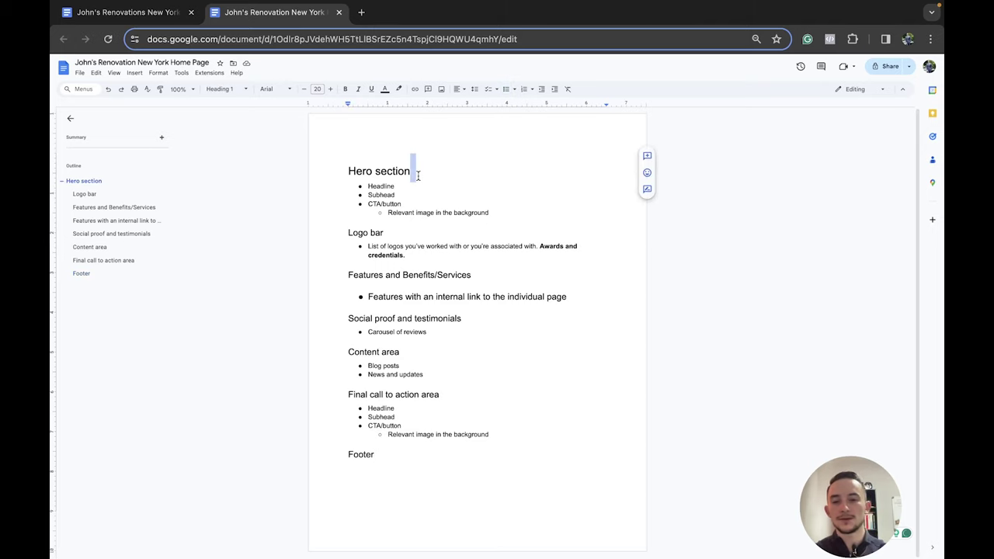
{"action": "key", "text": "Return"}
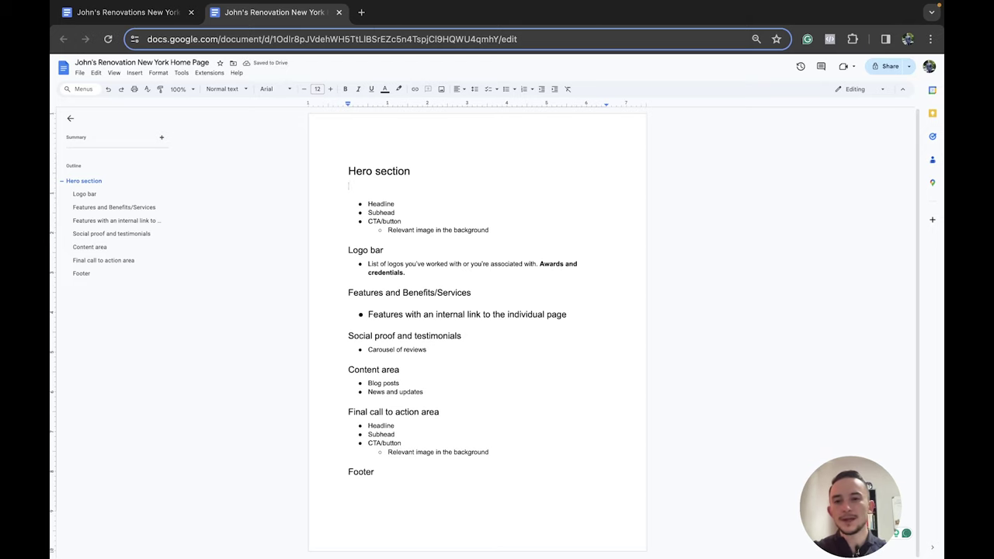
{"action": "left_click", "coordinate": [437, 204]}
{"action": "type", "text": ": ad"}
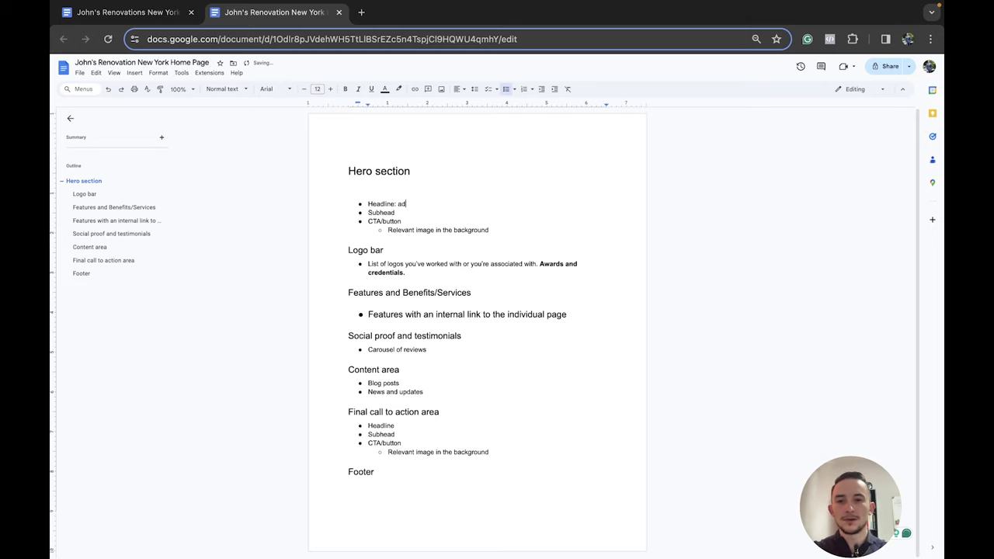
{"action": "type", "text": "dressing pain point, provind a solutio"}
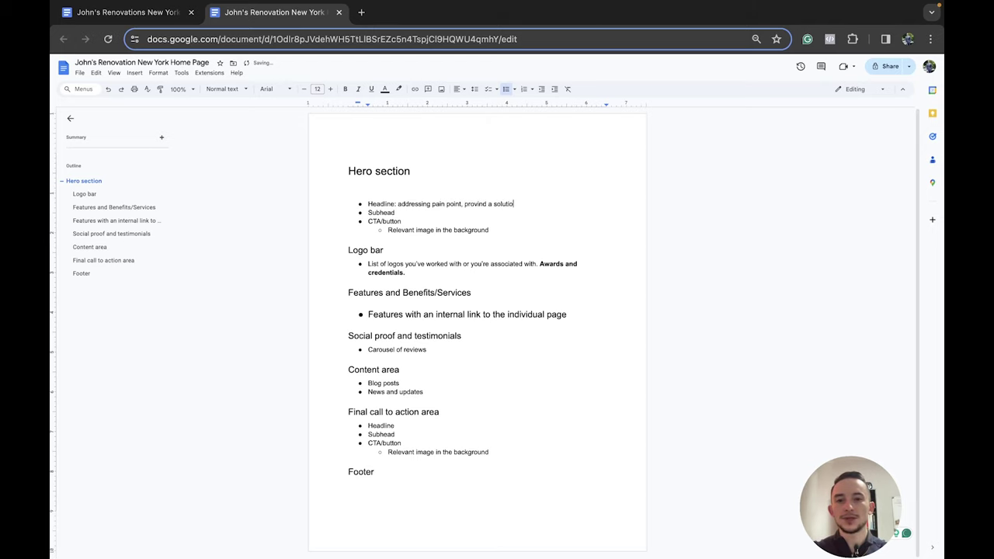
{"action": "type", "text": "n, and unique value propositio"}
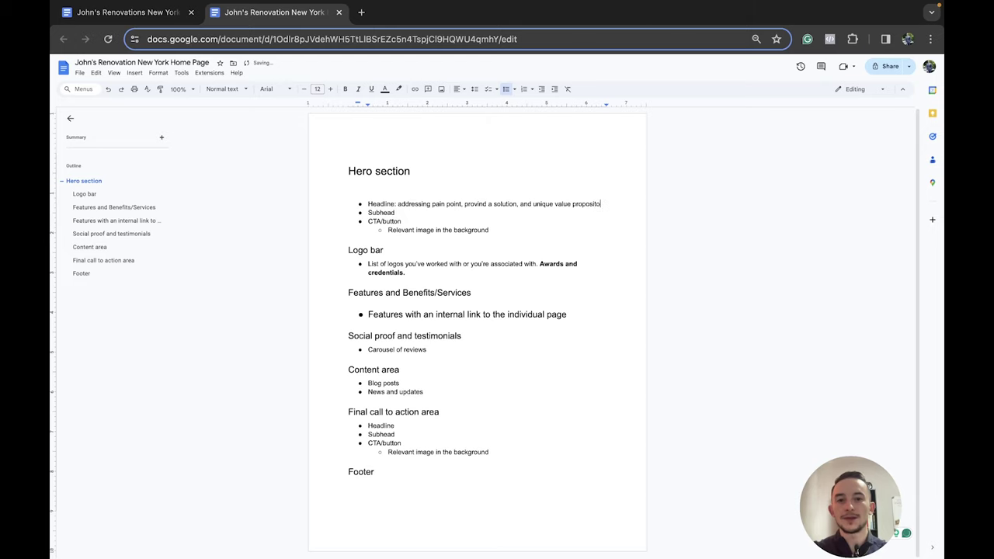
{"action": "type", "text": "n."}
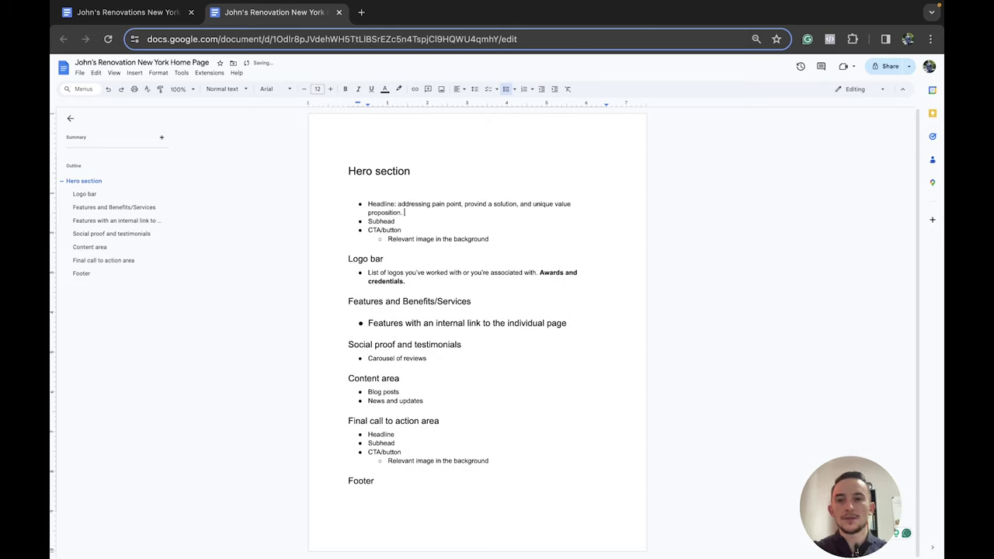
{"action": "type", "text": " Local "}
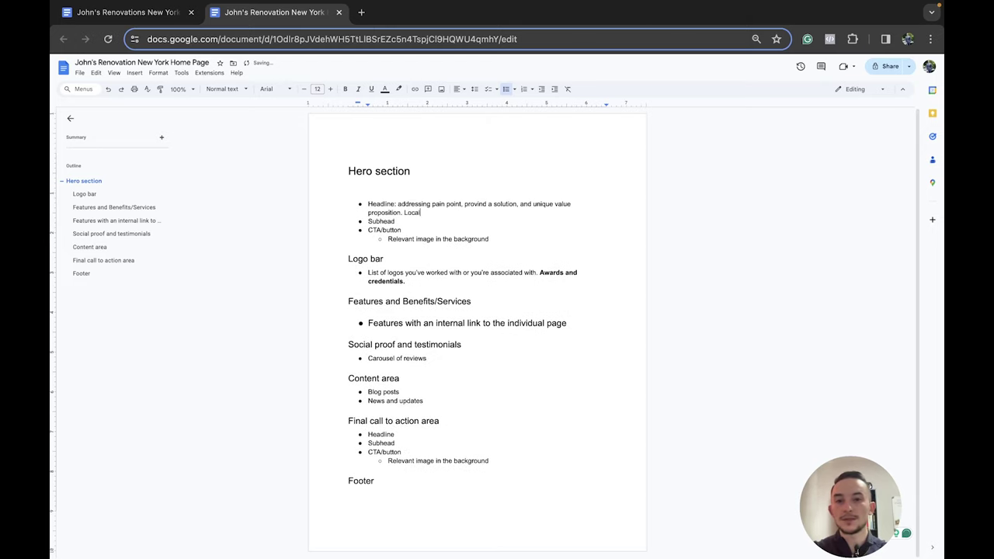
{"action": "type", "text": "SEO keyword."}
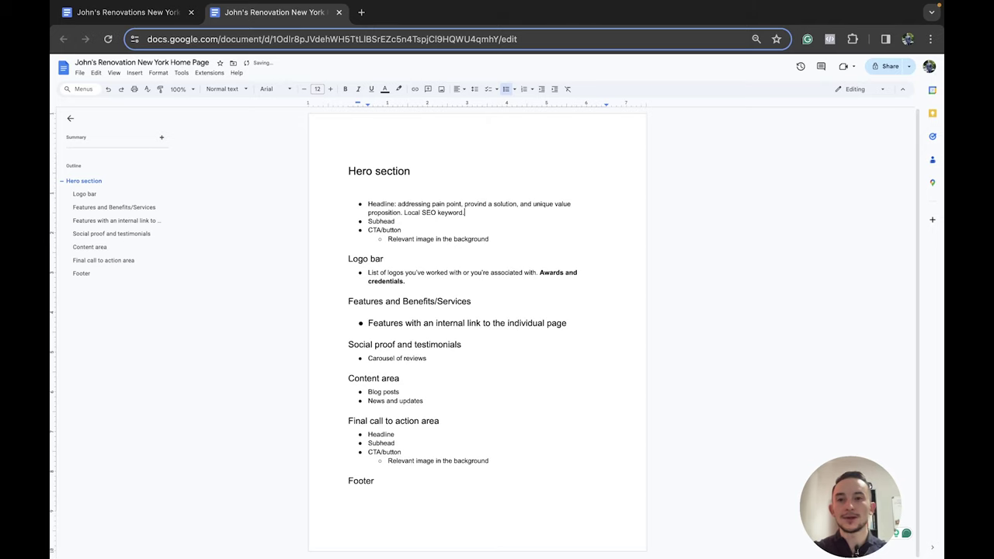
Write "New York Renovation Company" on the line beneath "Hero section" and format it as Heading 2
{"action": "left_click", "coordinate": [378, 184]}
{"action": "type", "text": "New "}
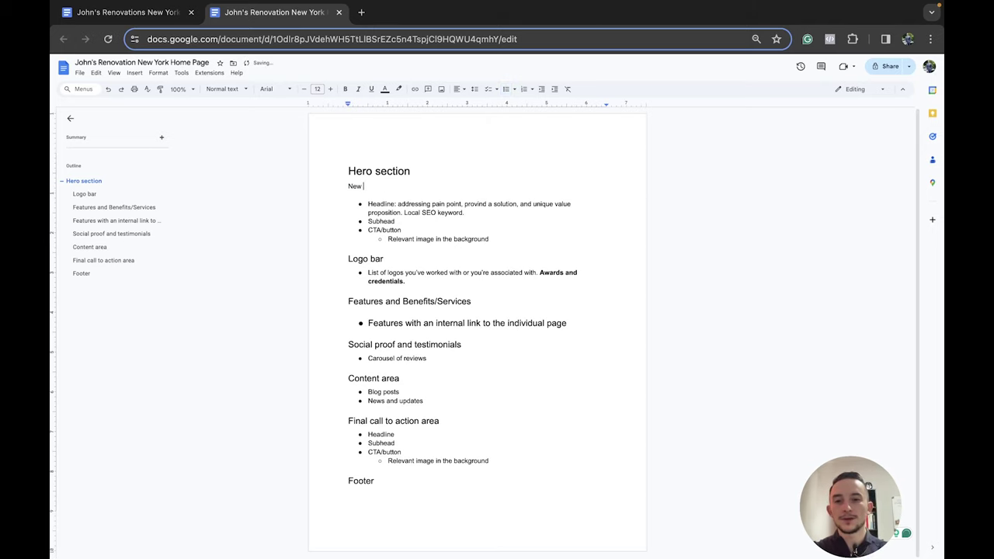
{"action": "type", "text": "York r"}
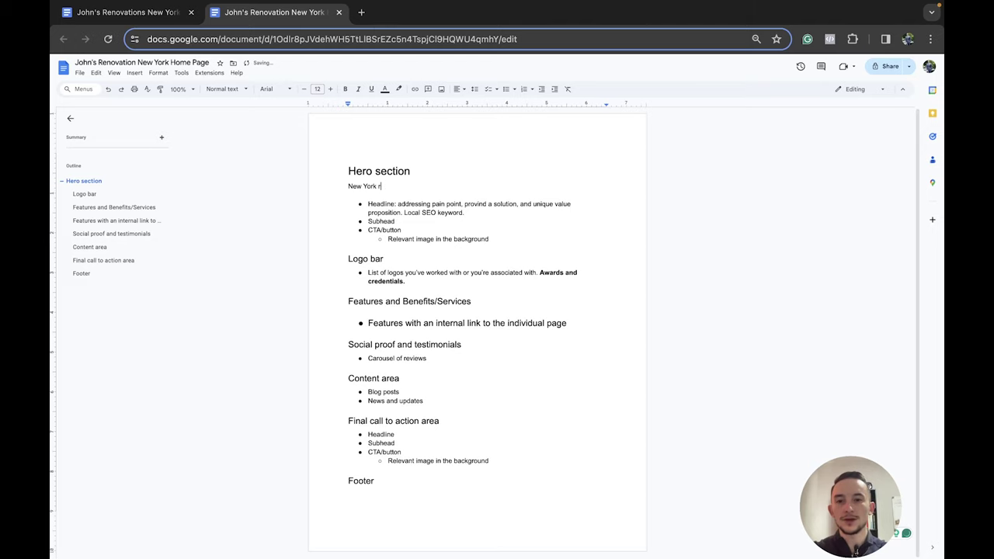
{"action": "key", "text": "BackSpace"}
{"action": "type", "text": "Renovation Company"}
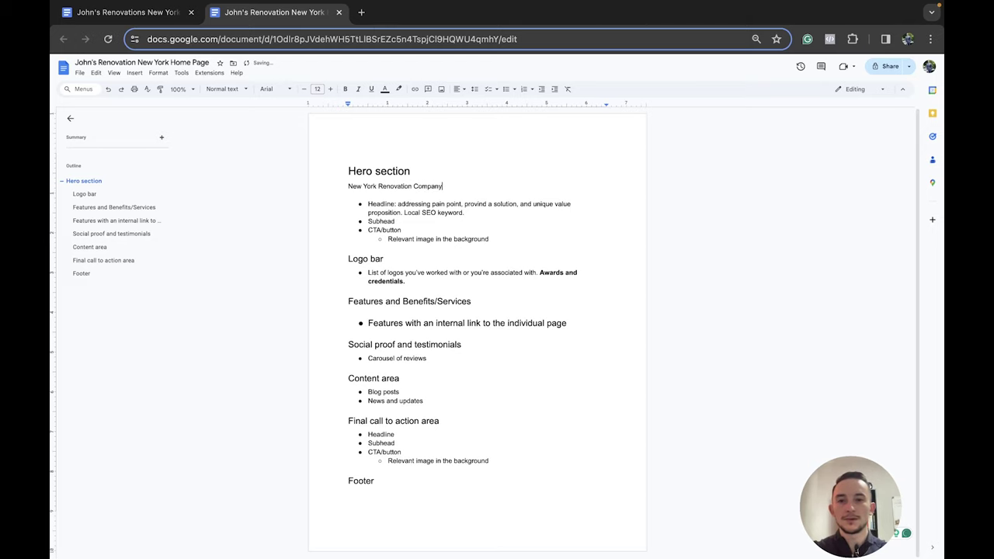
{"action": "left_click", "coordinate": [225, 89]}
{"action": "left_click", "coordinate": [241, 226]}
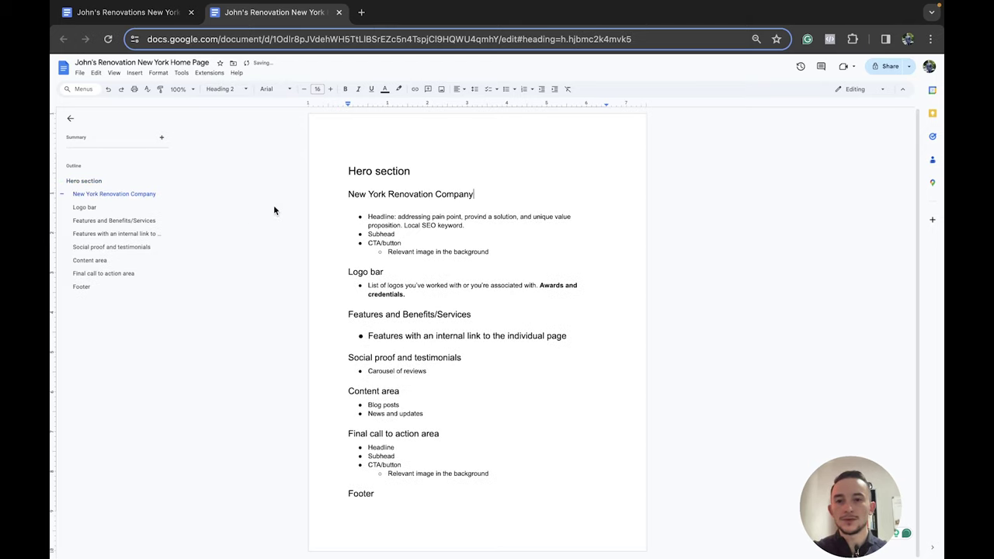
Expand the hero headline to read "New York's Top Renovation Company For Affordable Home Renovations"
{"action": "left_click", "coordinate": [386, 195]}
{"action": "type", "text": "'s T"}
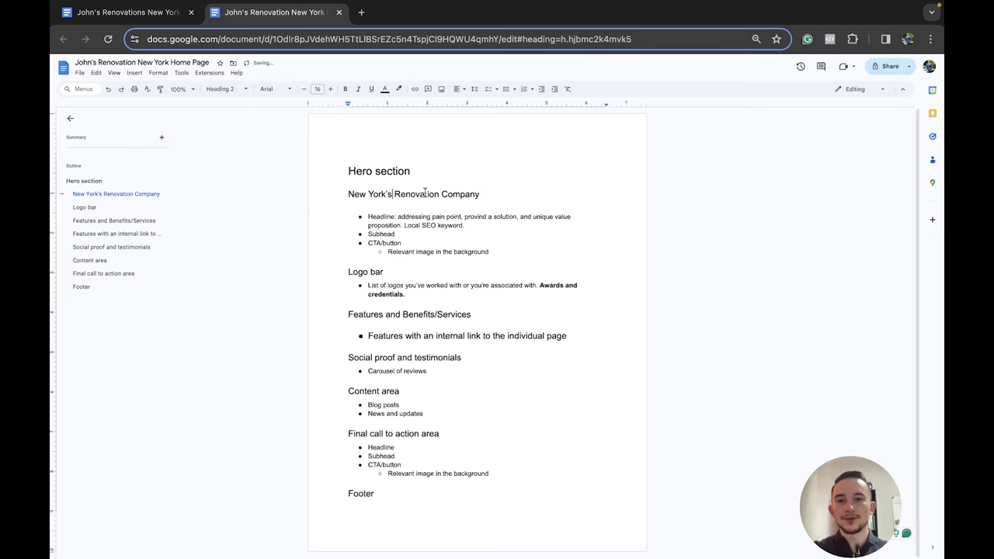
{"action": "type", "text": "op"}
{"action": "left_click", "coordinate": [512, 194]}
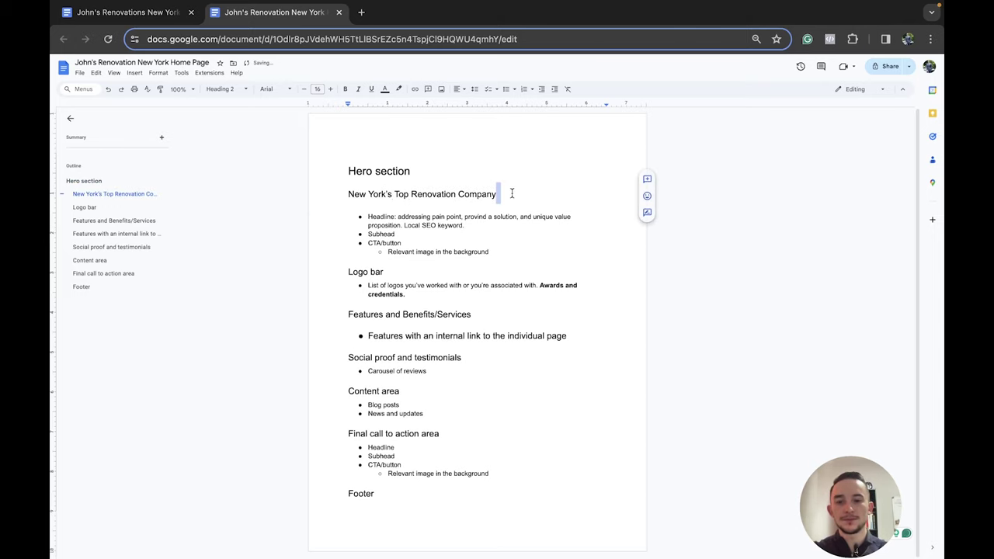
{"action": "type", "text": "For A"}
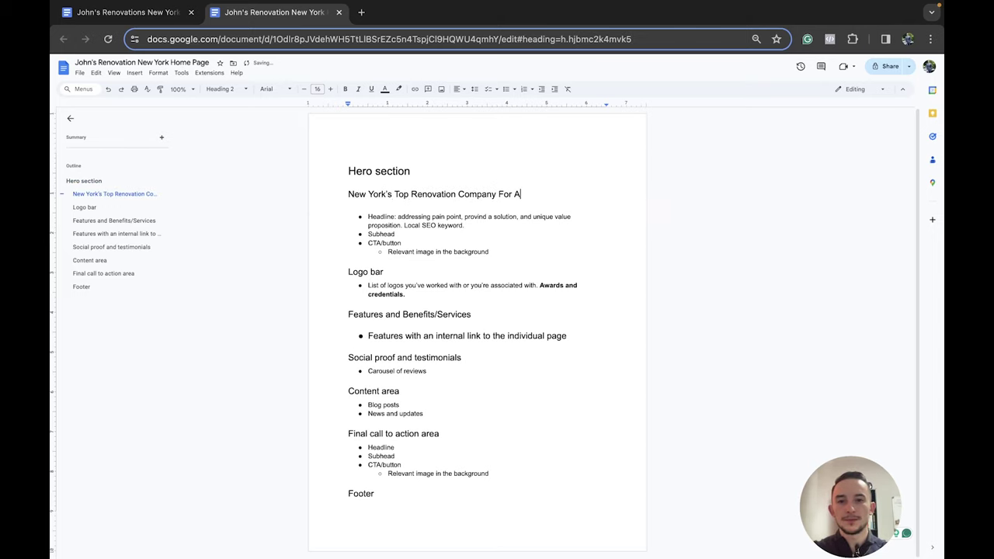
{"action": "type", "text": "ffordable Home R"}
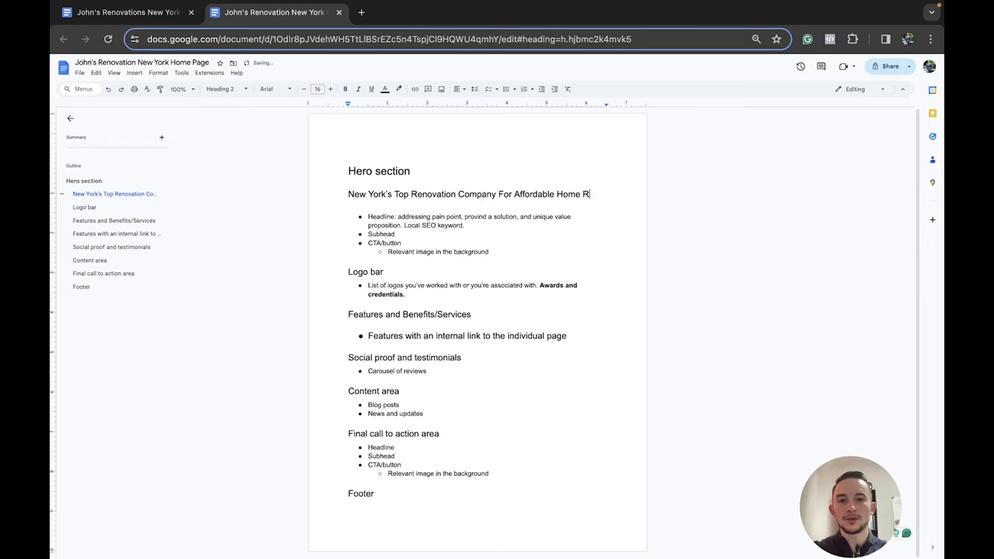
{"action": "type", "text": "enov"}
{"action": "key", "text": "BackSpace"}
{"action": "key", "text": "BackSpace"}
{"action": "key", "text": "BackSpace"}
{"action": "key", "text": "BackSpace"}
{"action": "type", "text": "enov"}
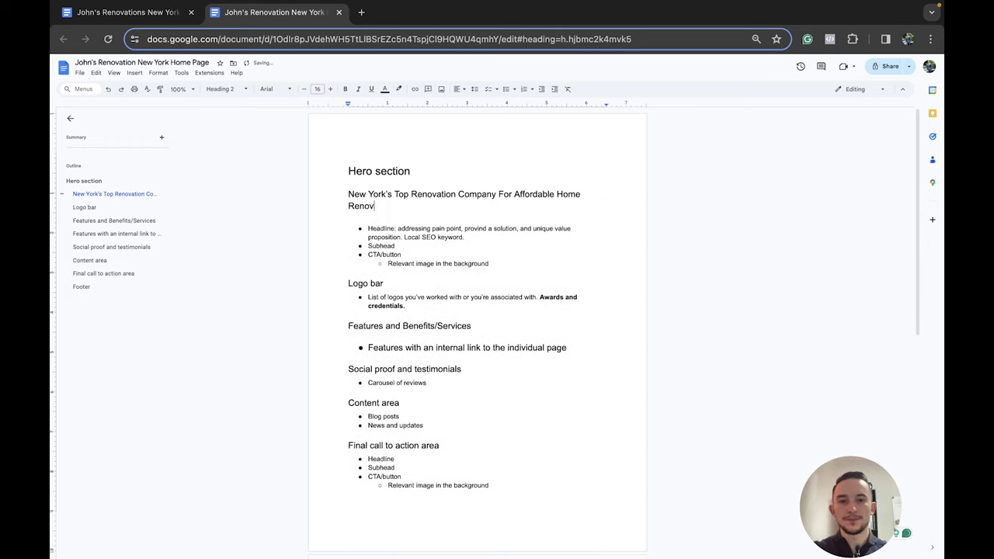
{"action": "type", "text": "ations"}
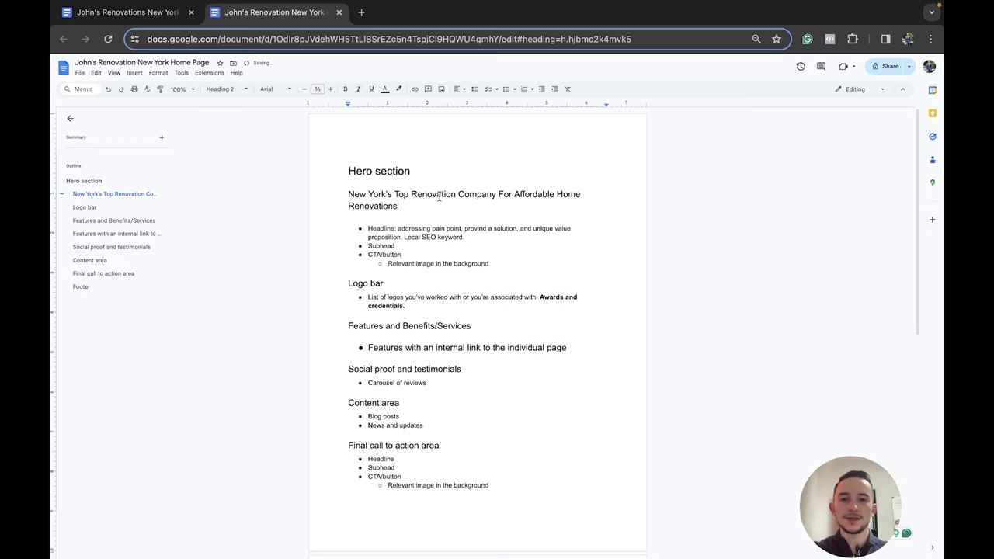
{"action": "triple_click", "coordinate": [349, 195]}
{"action": "left_click", "coordinate": [403, 206]}
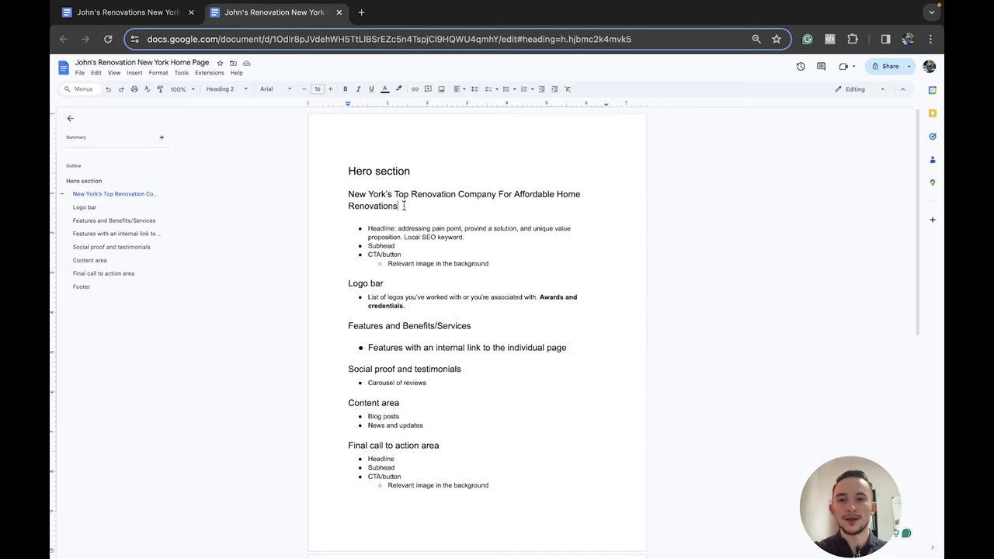
{"action": "triple_click", "coordinate": [342, 202]}
{"action": "left_click", "coordinate": [403, 205]}
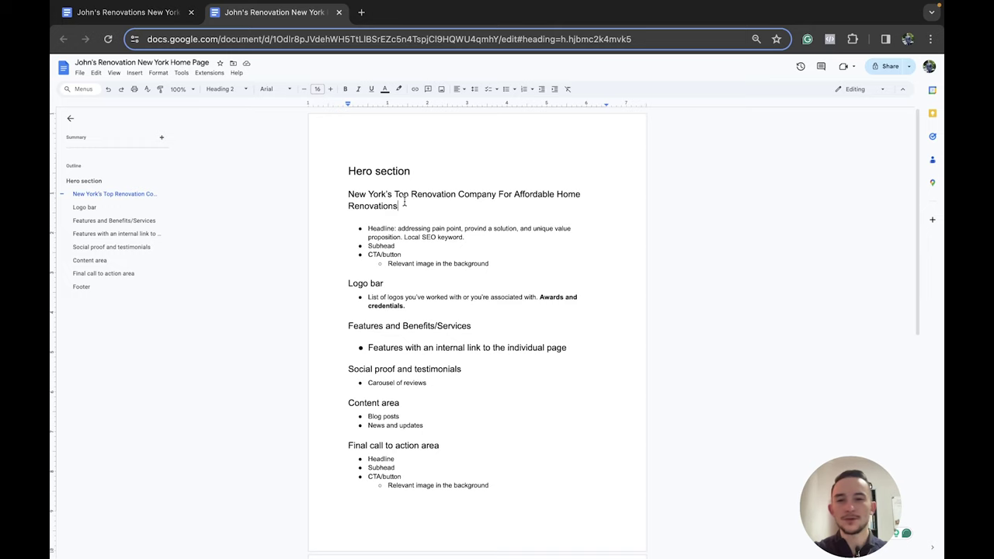
{"action": "left_click", "coordinate": [514, 194], "text": "shift"}
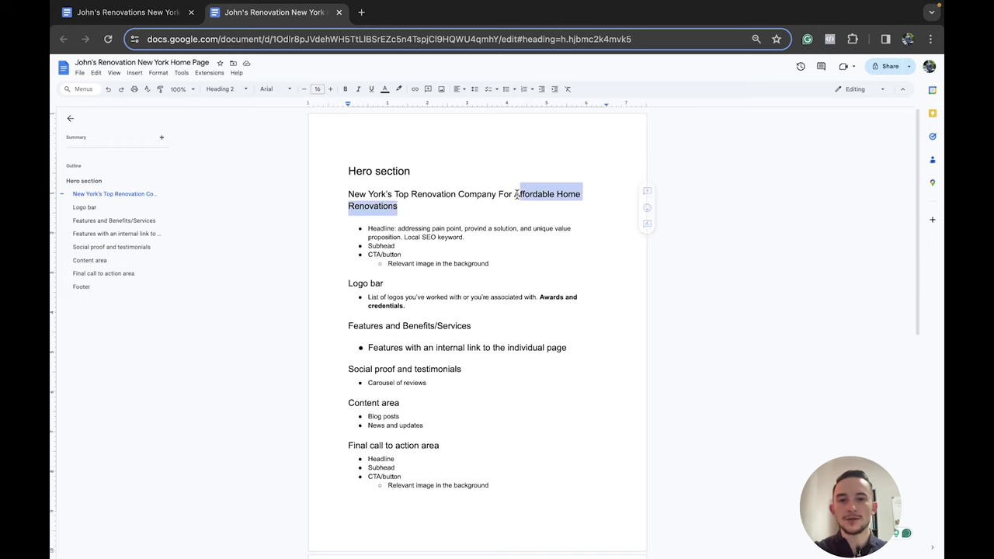
{"action": "left_click", "coordinate": [494, 195]}
{"action": "scroll", "coordinate": [451, 213], "scroll_direction": "down", "scroll_amount": 1}
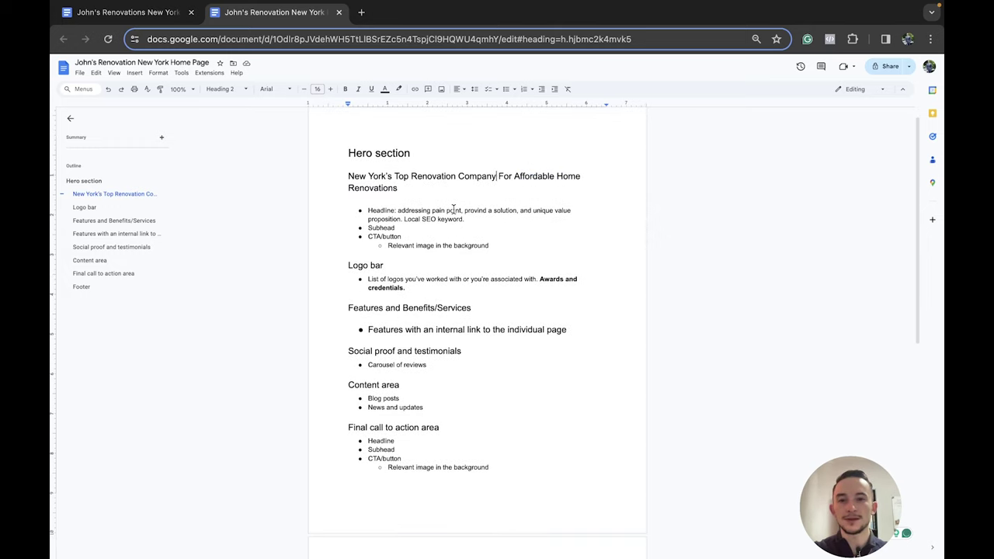
Insert an empty normal-text line directly beneath the hero headline for the subhead
{"action": "left_click_drag", "start_coordinate": [346, 177], "coordinate": [405, 187]}
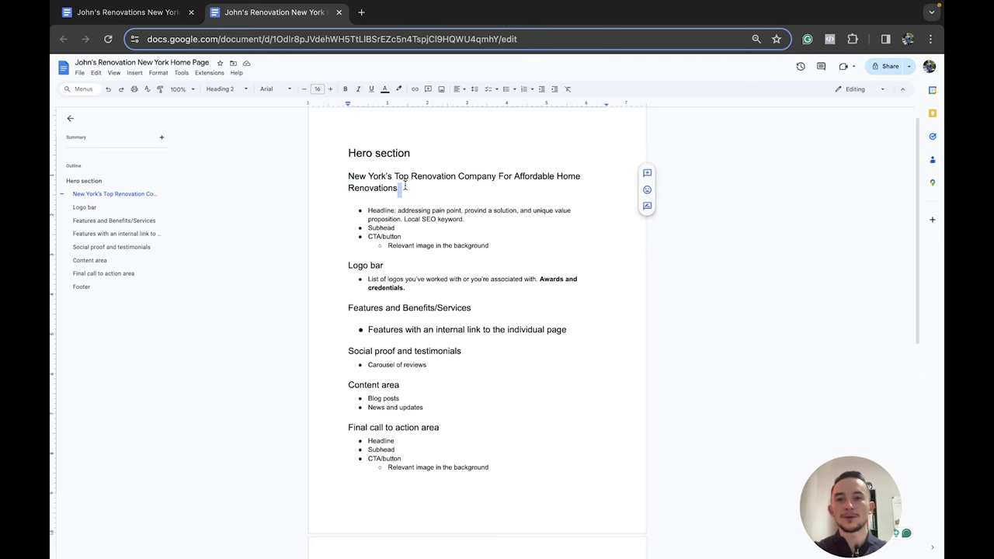
{"action": "key", "text": "Return"}
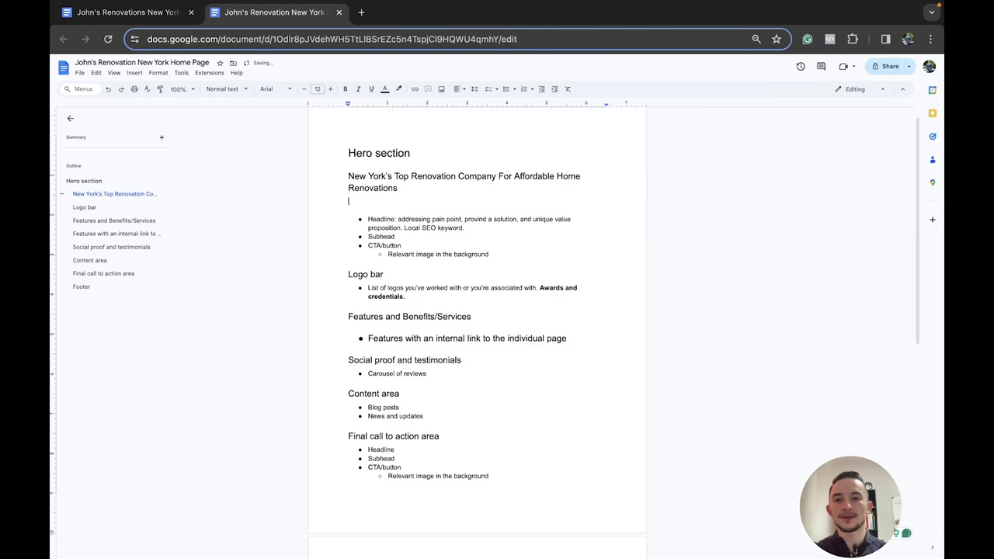
{"action": "scroll", "coordinate": [418, 195], "scroll_direction": "up", "scroll_amount": 1}
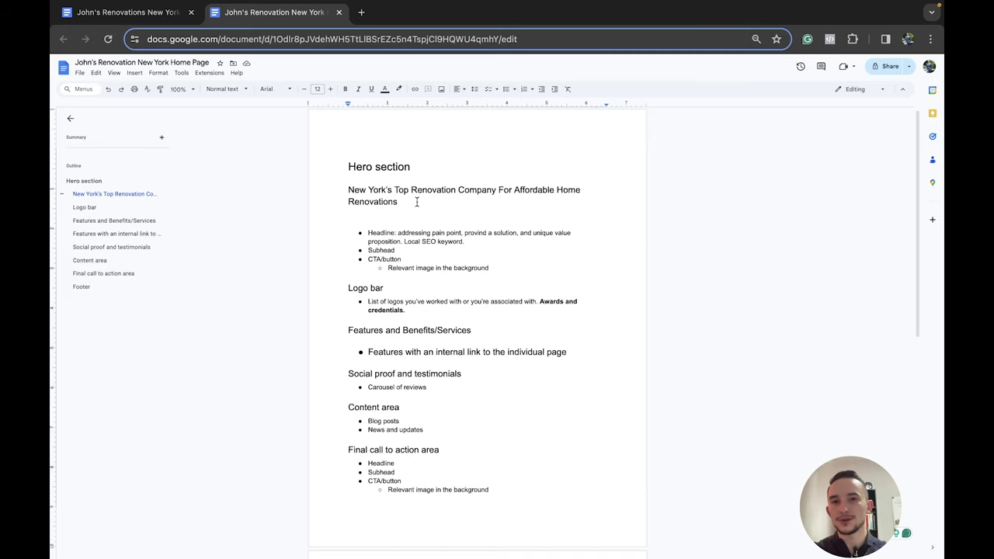
Switch to the "John's Renovations New York" research document and examine the customer reviews with their bulleted takeaways
{"action": "key", "text": "ctrl+shift+Tab"}
{"action": "scroll", "coordinate": [352, 212], "scroll_direction": "up", "scroll_amount": 20}
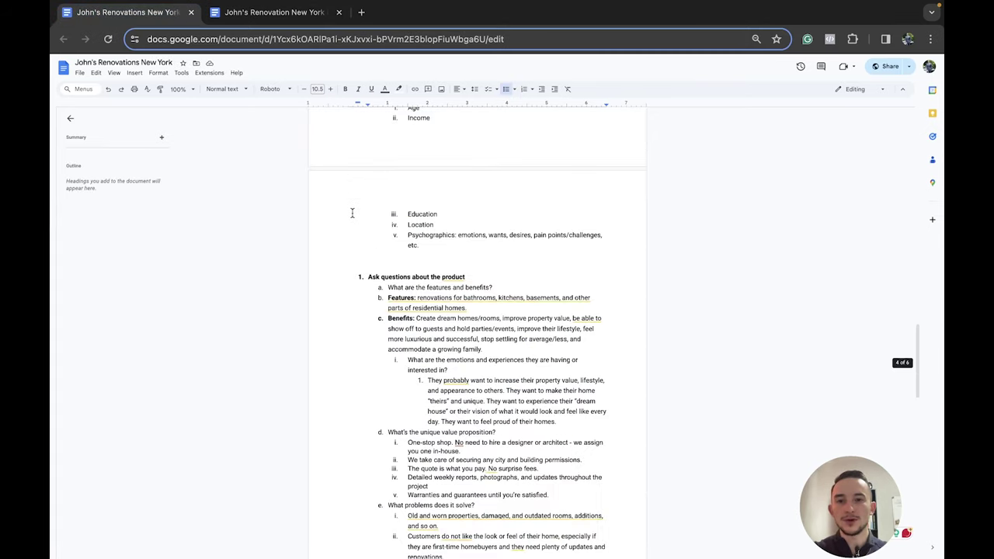
{"action": "scroll", "coordinate": [339, 248], "scroll_direction": "down", "scroll_amount": 10}
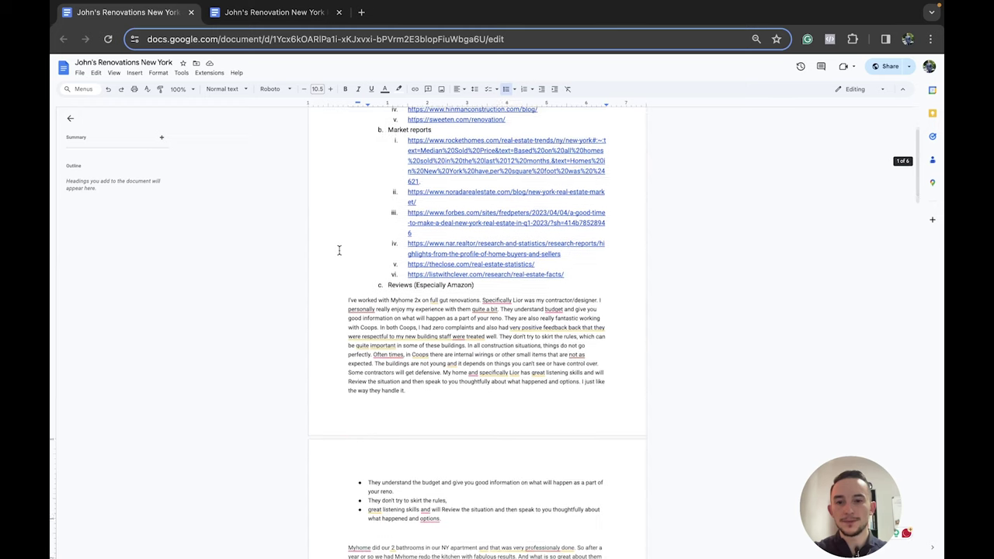
{"action": "scroll", "coordinate": [339, 250], "scroll_direction": "down", "scroll_amount": 1}
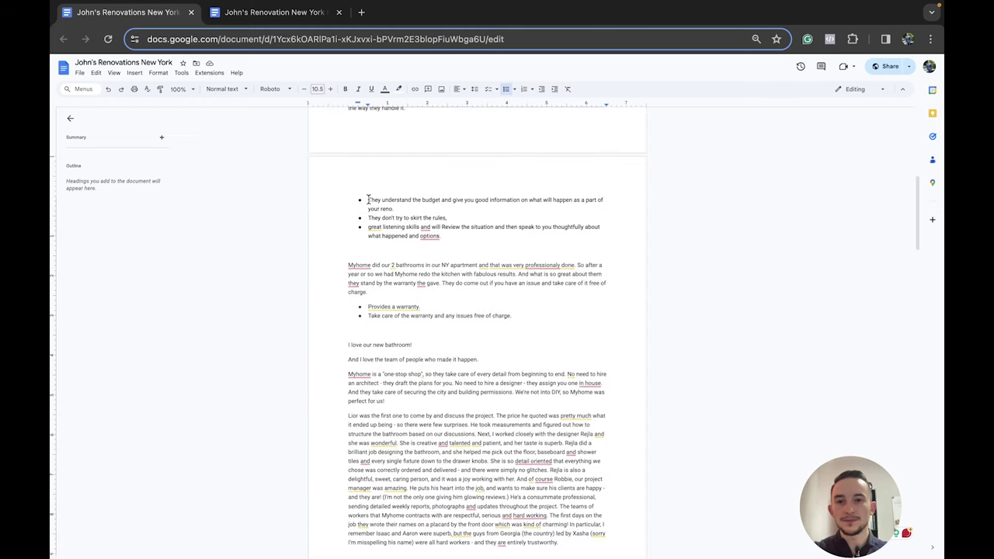
{"action": "left_click_drag", "start_coordinate": [368, 198], "coordinate": [453, 200]}
{"action": "left_click", "coordinate": [471, 218]}
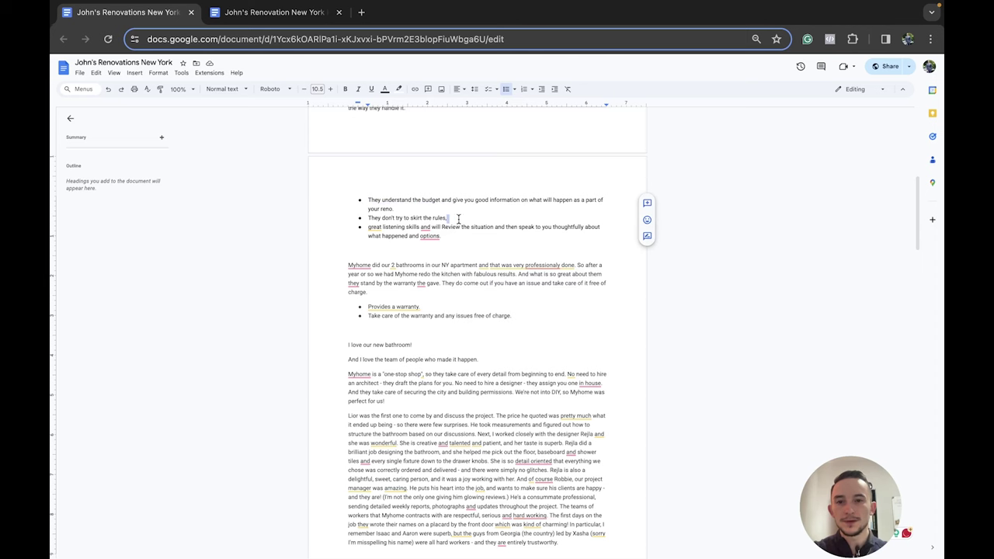
{"action": "scroll", "coordinate": [455, 258], "scroll_direction": "down", "scroll_amount": 3}
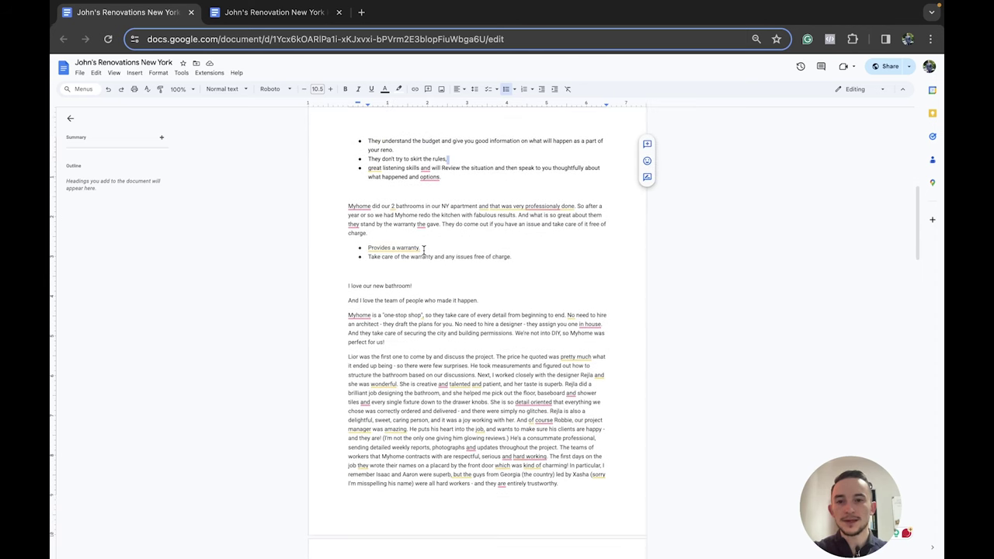
Return to the home page document and write "Backed by warranties and money-back guarantee." beneath the hero headline
{"action": "left_click", "coordinate": [264, 13]}
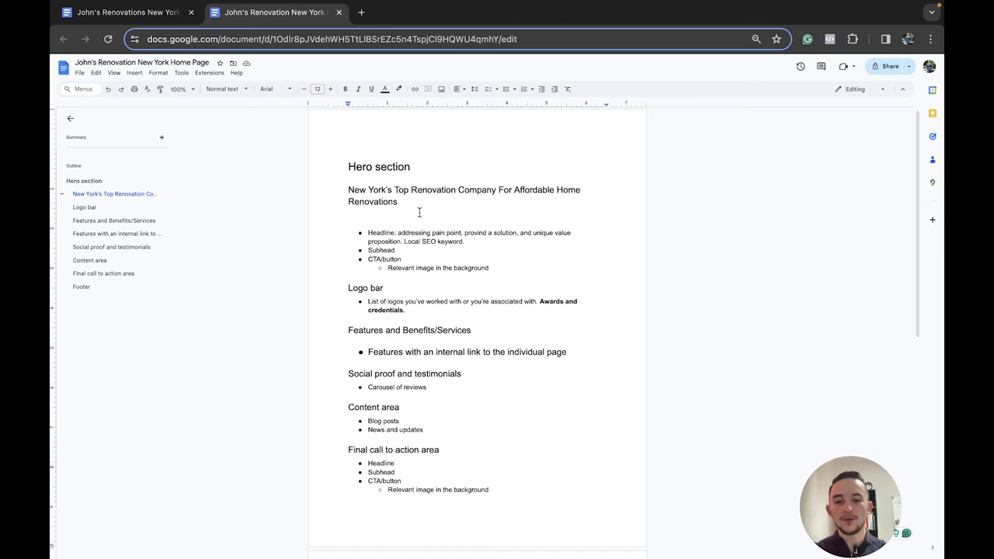
{"action": "type", "text": "acked by warranties and "}
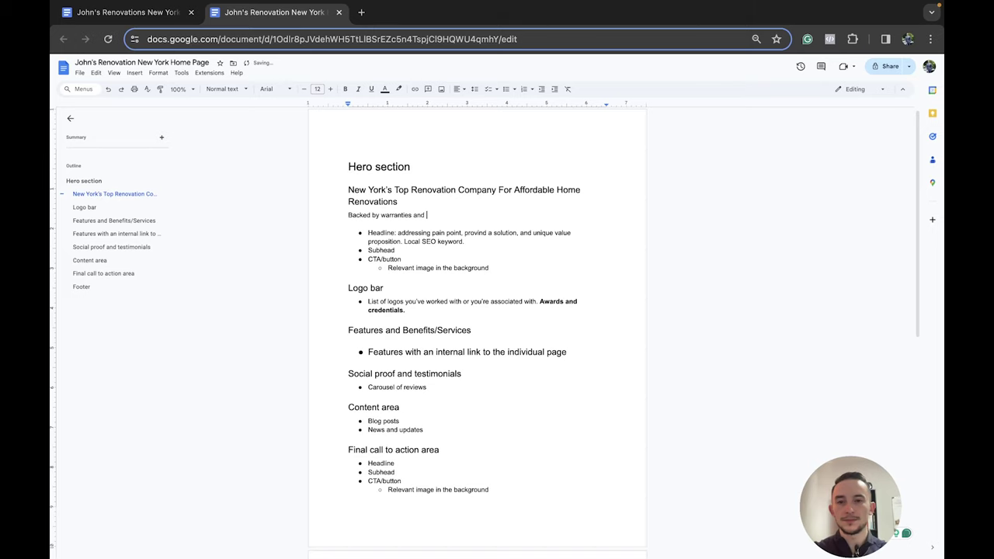
{"action": "type", "text": "money-back gura"}
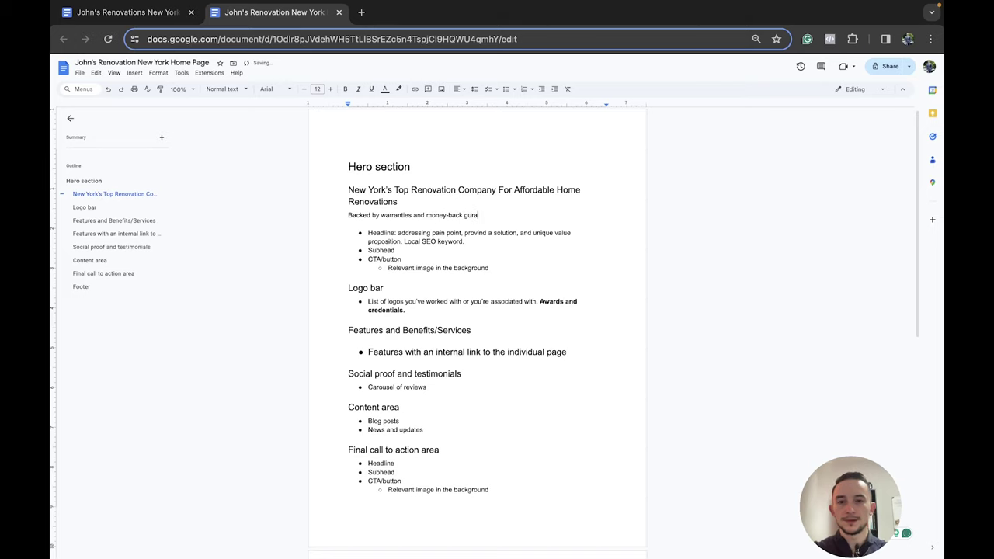
{"action": "key", "text": "BackSpace"}
{"action": "key", "text": "BackSpace"}
{"action": "type", "text": "arantee."}
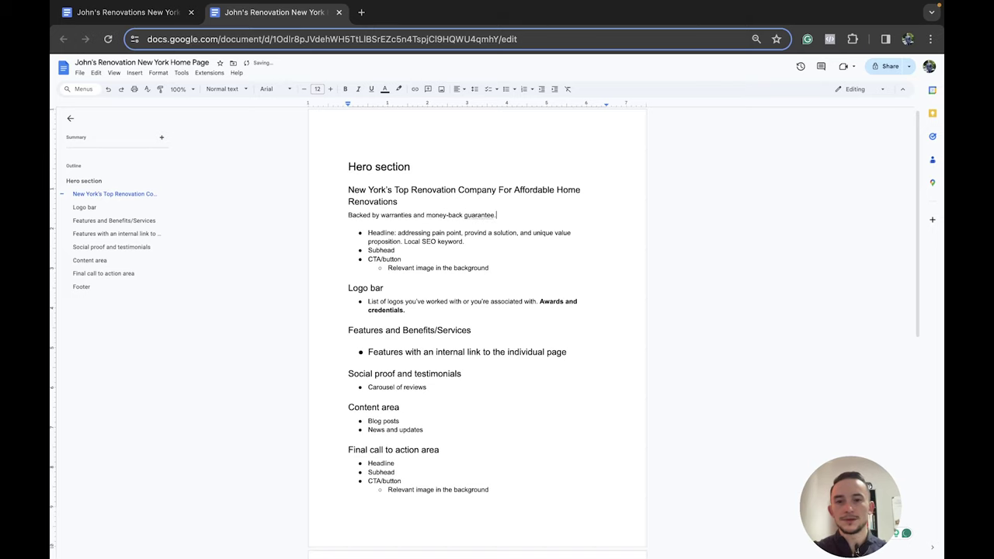
Change the first letter of the hero subhead to a lowercase "b"
{"action": "left_click", "coordinate": [348, 215]}
{"action": "key", "text": "Delete"}
{"action": "type", "text": "b"}
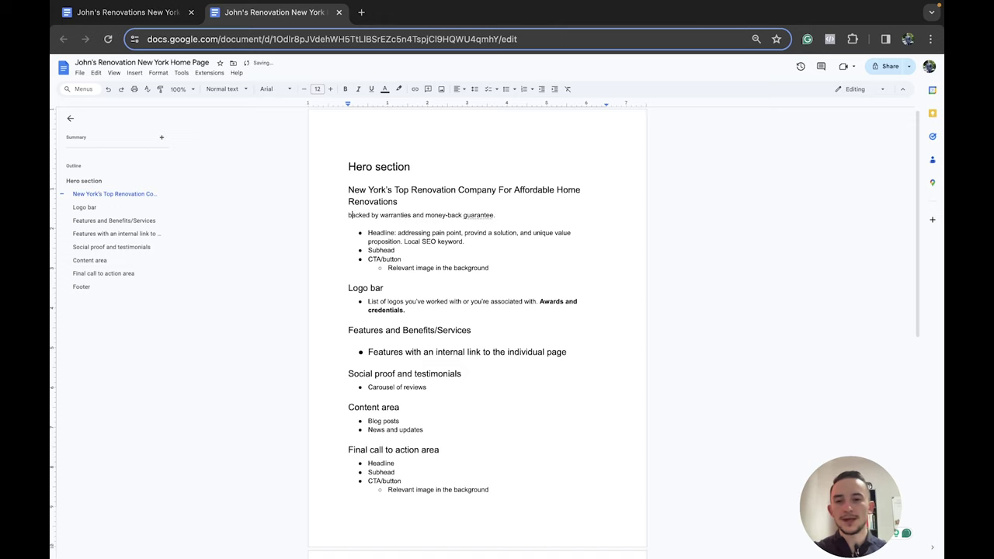
{"action": "key", "text": "Up"}
{"action": "left_click", "coordinate": [342, 220]}
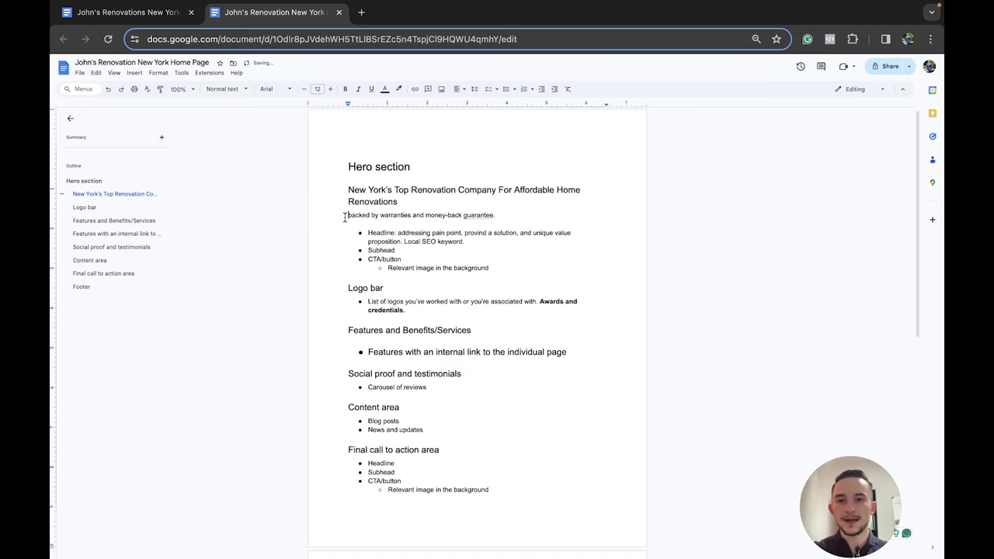
{"action": "left_click", "coordinate": [424, 214]}
{"action": "type", "text": "or "}
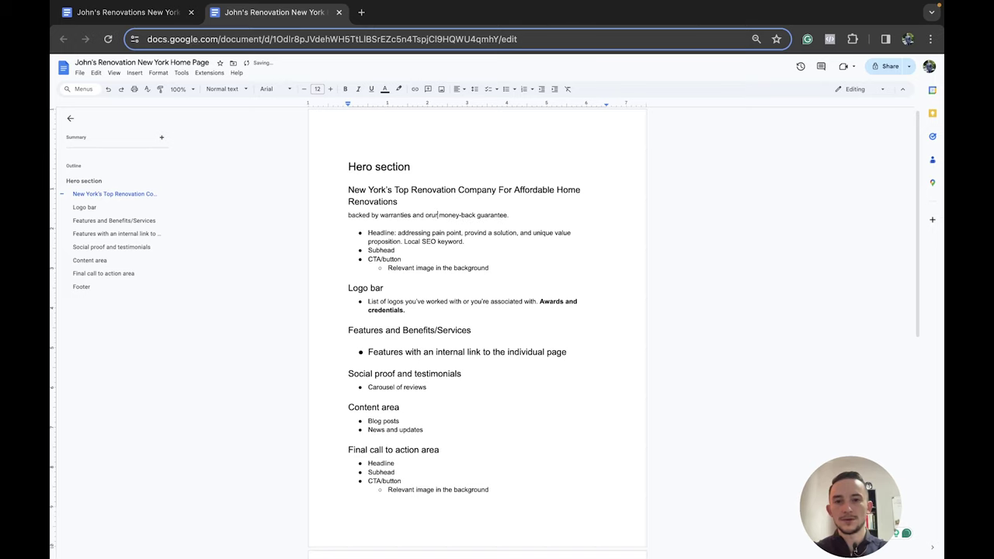
{"action": "type", "text": "r"}
Shorten the subhead and add "life-time" so that it reads "backed by life-time warranties."
{"action": "left_click_drag", "start_coordinate": [510, 217], "coordinate": [413, 217]}
{"action": "type", "text": "."}
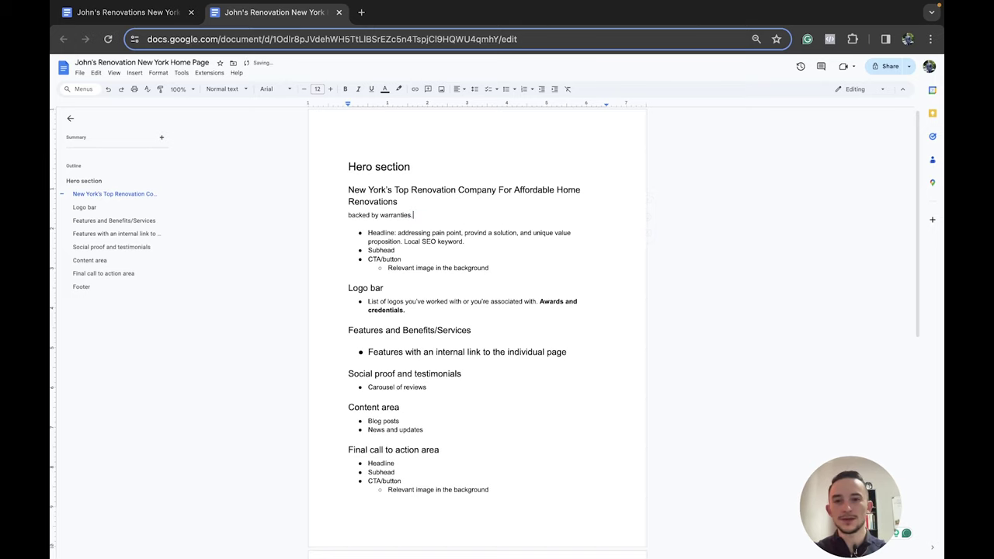
{"action": "left_click", "coordinate": [380, 215]}
{"action": "type", "text": "life-time"}
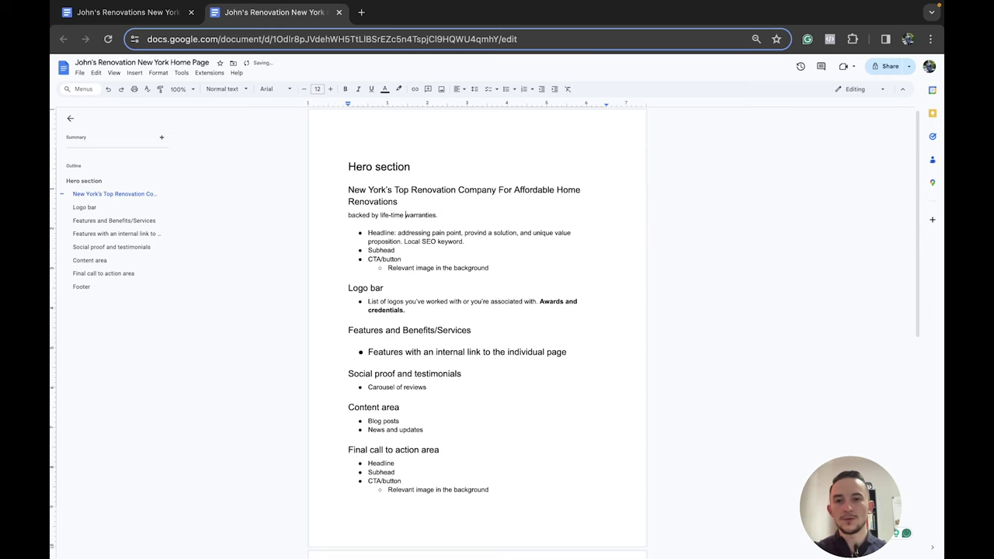
Consult the review takeaways in the research document and insert "One-Stop" before "Renovation Company" in the home page's hero headline
{"action": "left_click", "coordinate": [171, 12]}
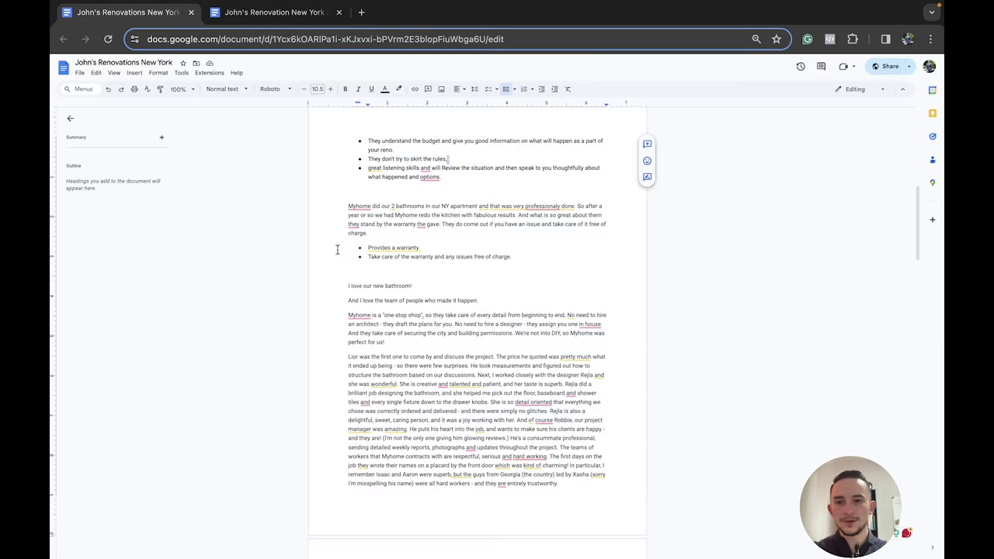
{"action": "scroll", "coordinate": [337, 250], "scroll_direction": "down", "scroll_amount": 5}
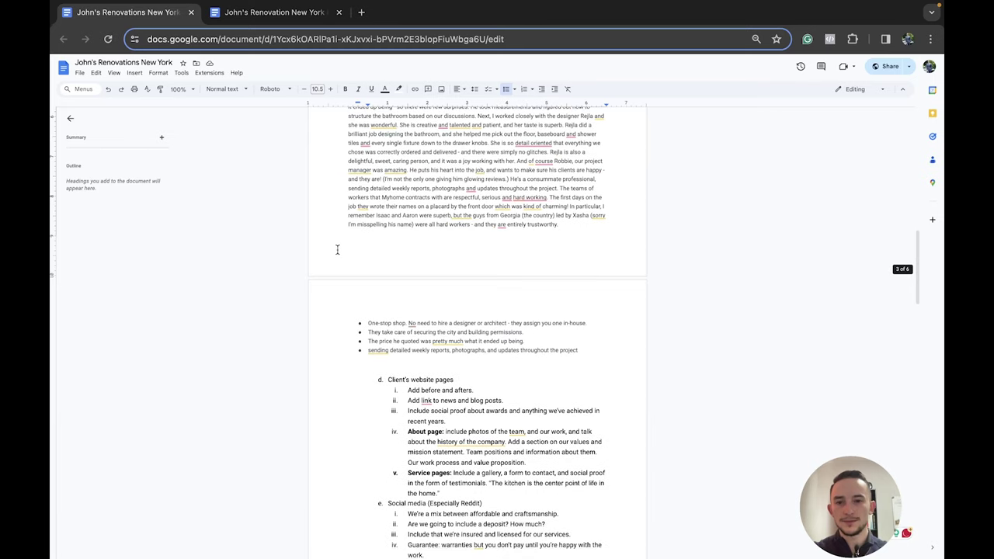
{"action": "left_click", "coordinate": [250, 12]}
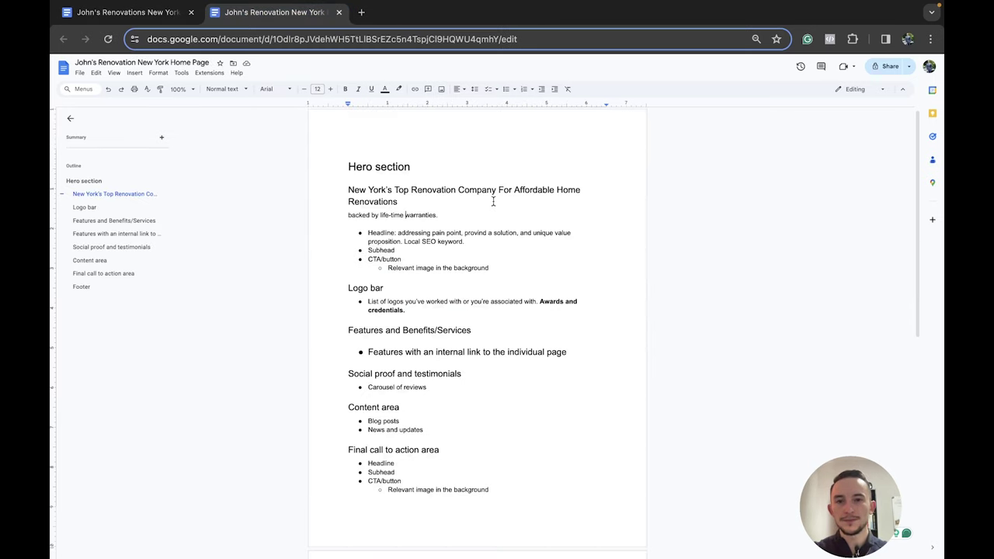
{"action": "left_click", "coordinate": [411, 189]}
{"action": "type", "text": "O"}
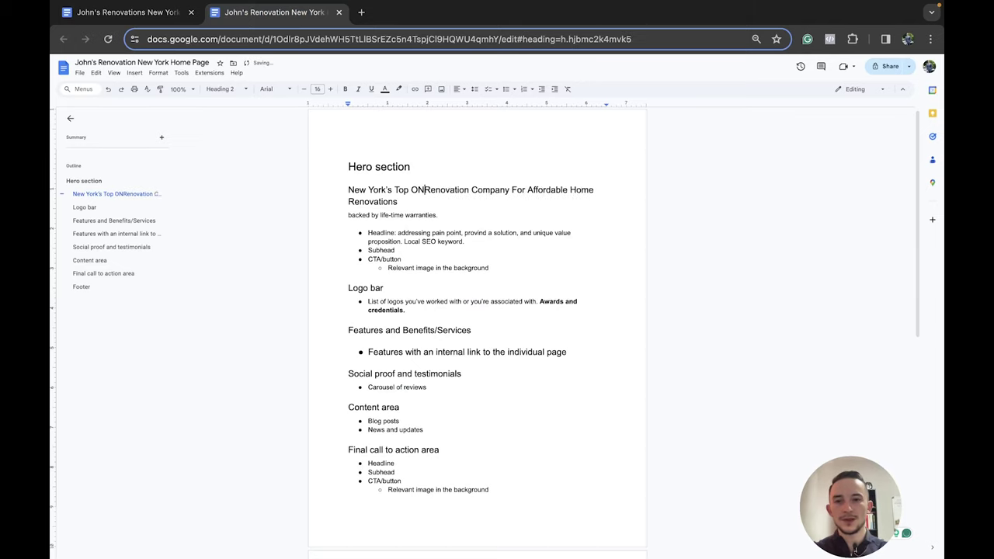
{"action": "type", "text": "N"}
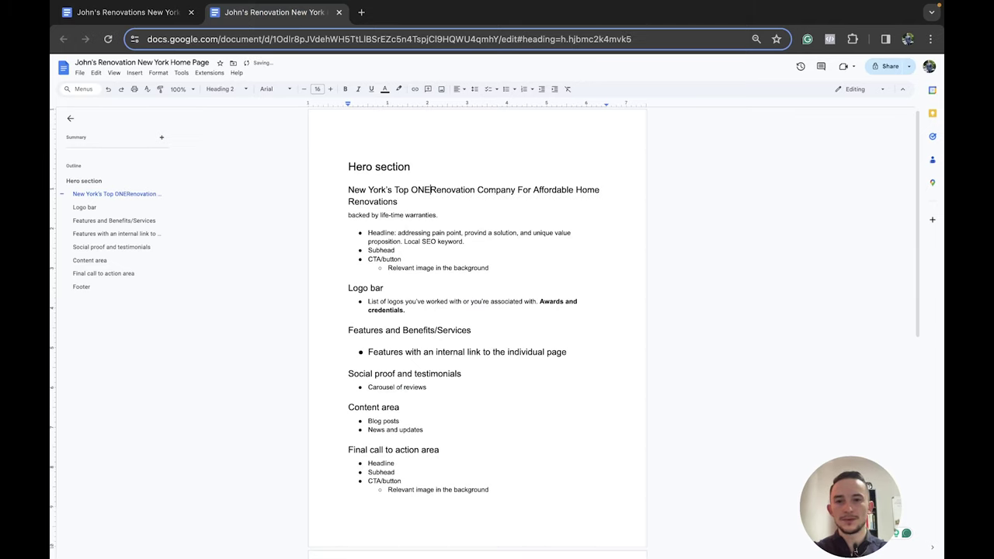
{"action": "key", "text": "BackSpace"}
{"action": "type", "text": "ne-Stop"}
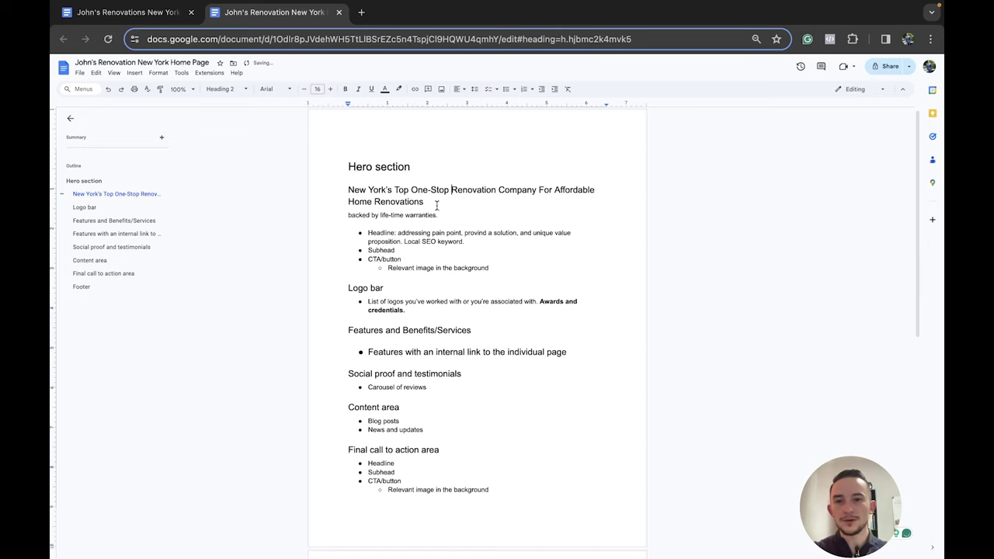
Begin the subhead with "Bring your dream to life with our services" ahead of "backed by life-time warranties."
{"action": "left_click", "coordinate": [347, 216]}
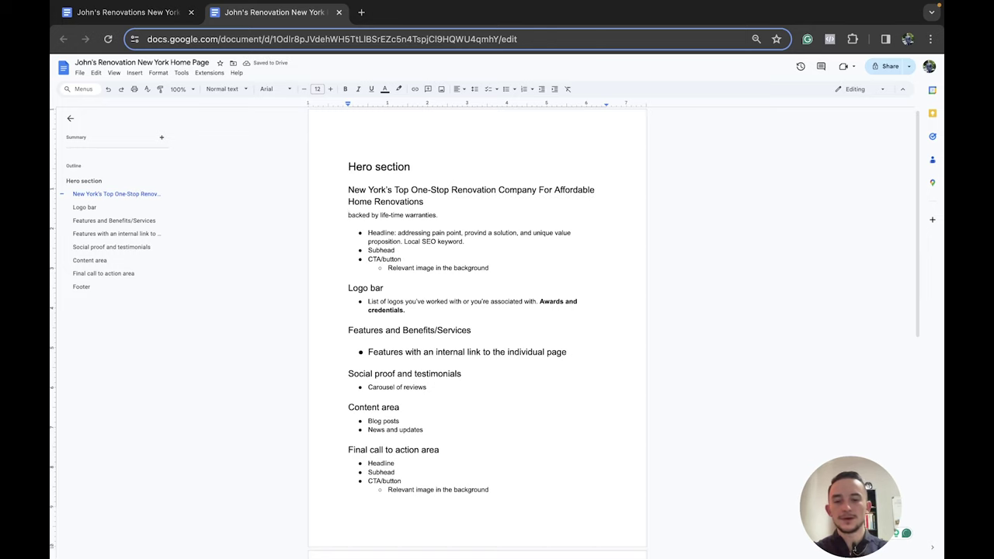
{"action": "type", "text": "Bring your dr"}
{"action": "type", "text": "eam to life with "}
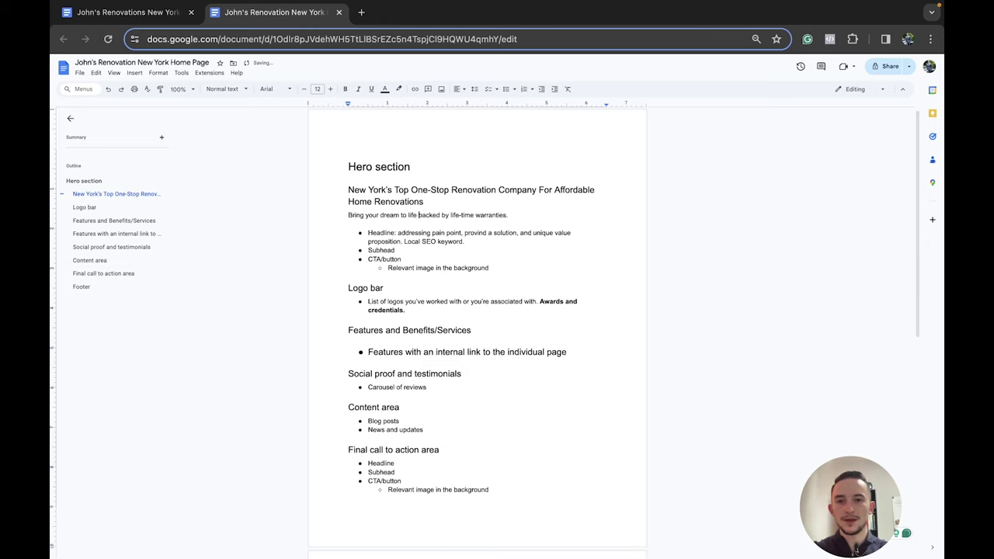
{"action": "type", "text": "our "}
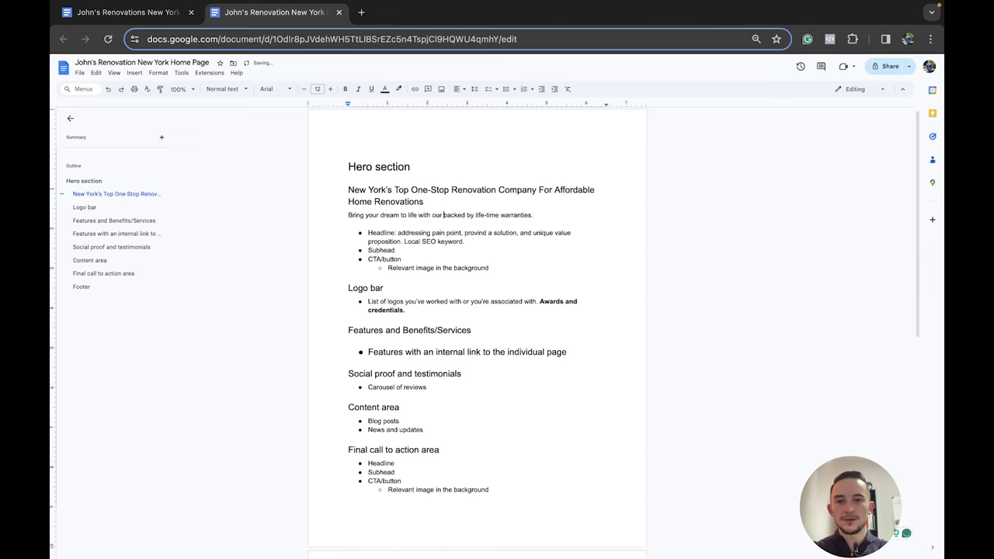
{"action": "type", "text": "services"}
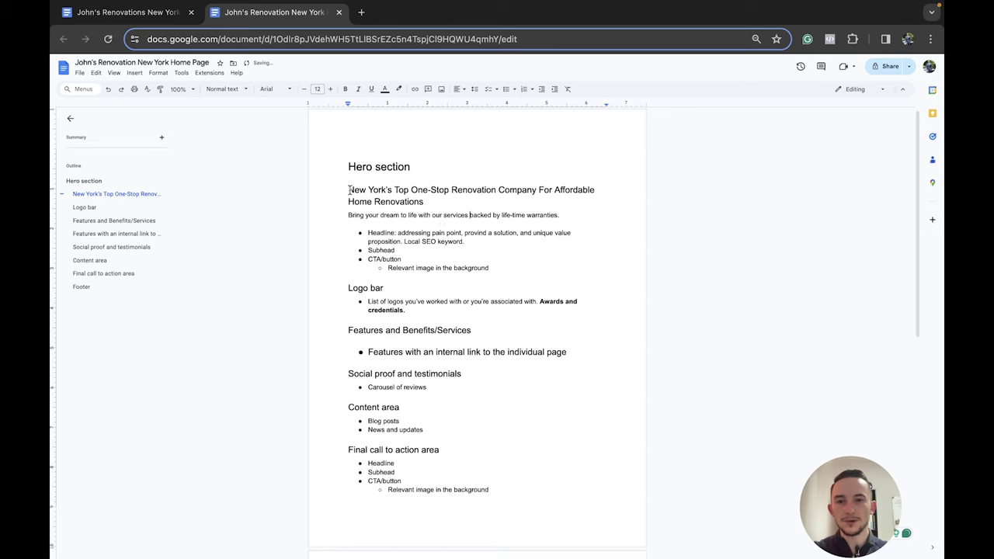
{"action": "scroll", "coordinate": [340, 193], "scroll_direction": "down", "scroll_amount": 1}
{"action": "left_click", "coordinate": [568, 184]}
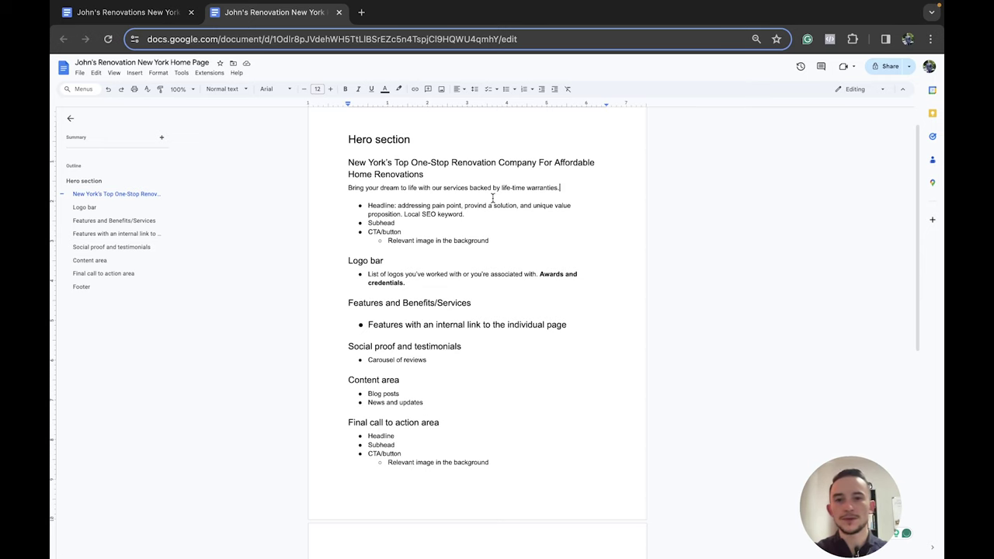
Examine the customer-review takeaways in the research document again and compare them with the home page document's hero headline and subhead
{"action": "left_click", "coordinate": [128, 13]}
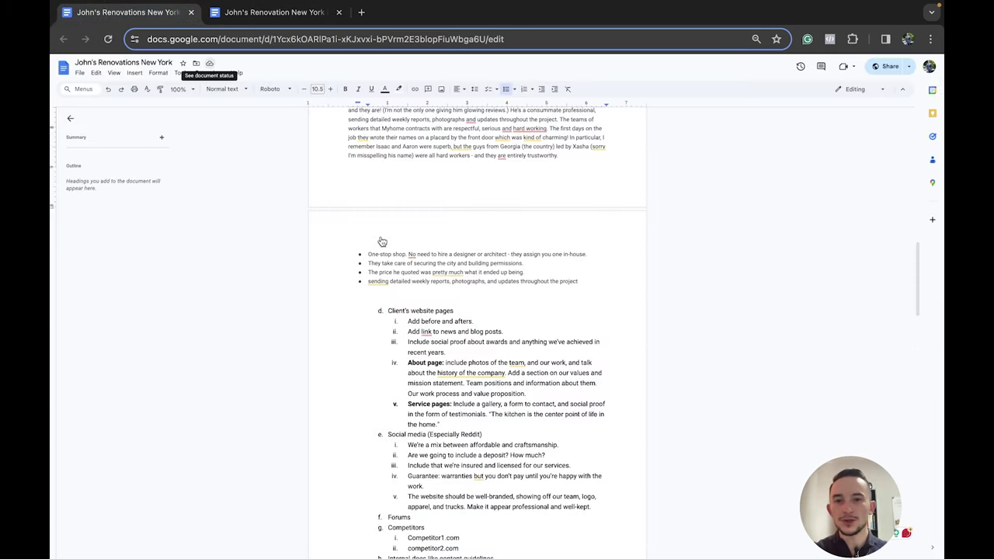
{"action": "scroll", "coordinate": [340, 232], "scroll_direction": "up", "scroll_amount": 3}
{"action": "scroll", "coordinate": [338, 231], "scroll_direction": "up", "scroll_amount": 4}
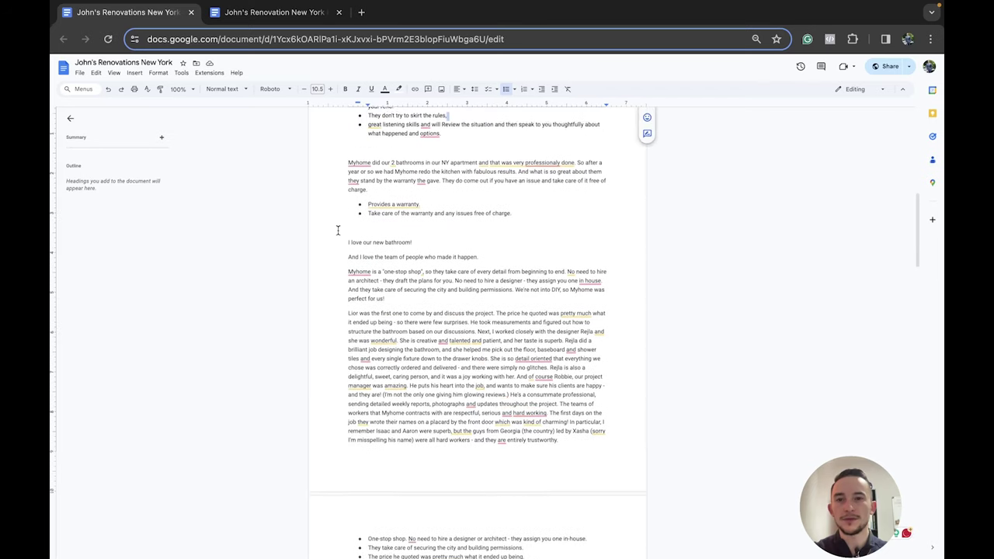
{"action": "left_click", "coordinate": [368, 226]}
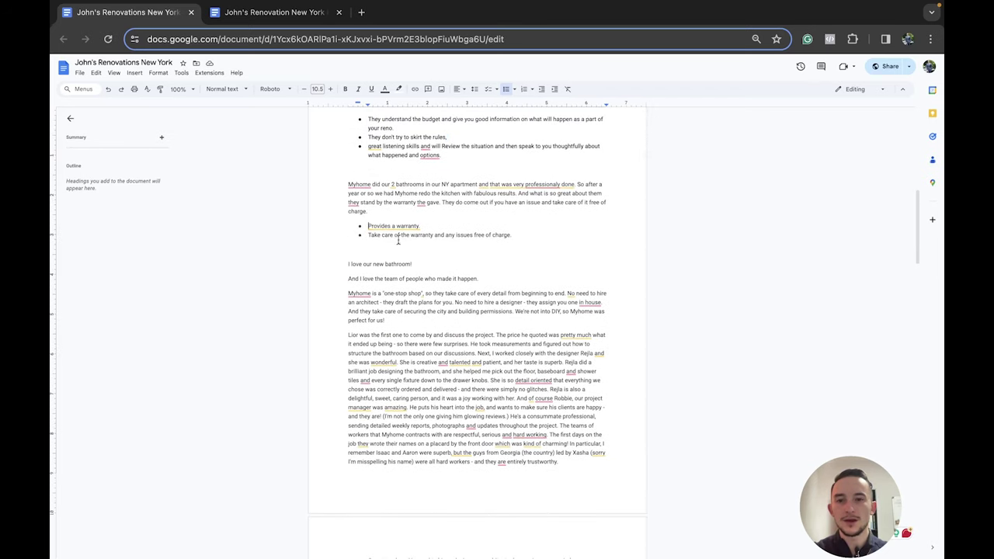
{"action": "scroll", "coordinate": [338, 238], "scroll_direction": "down", "scroll_amount": 10}
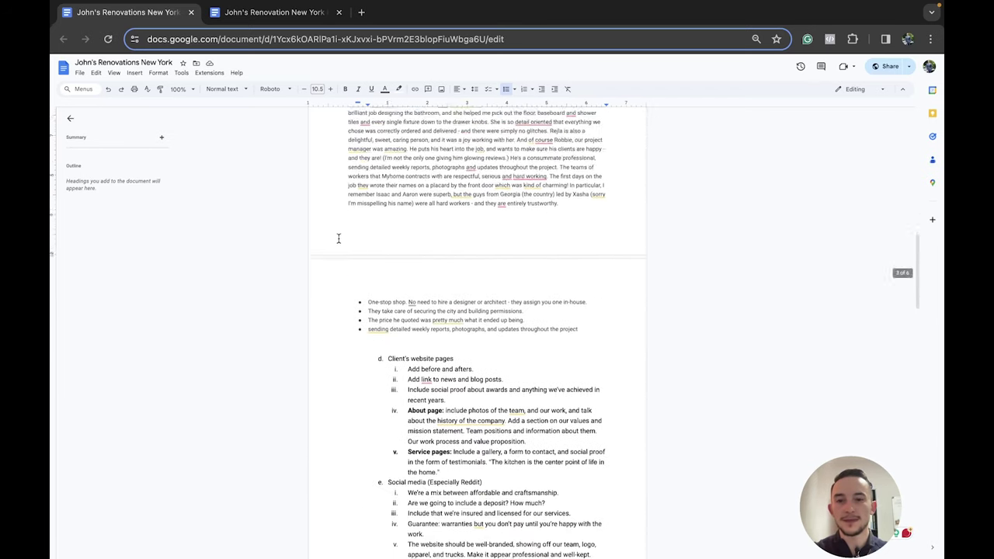
{"action": "scroll", "coordinate": [380, 309], "scroll_direction": "up", "scroll_amount": 3}
{"action": "left_click", "coordinate": [365, 347]}
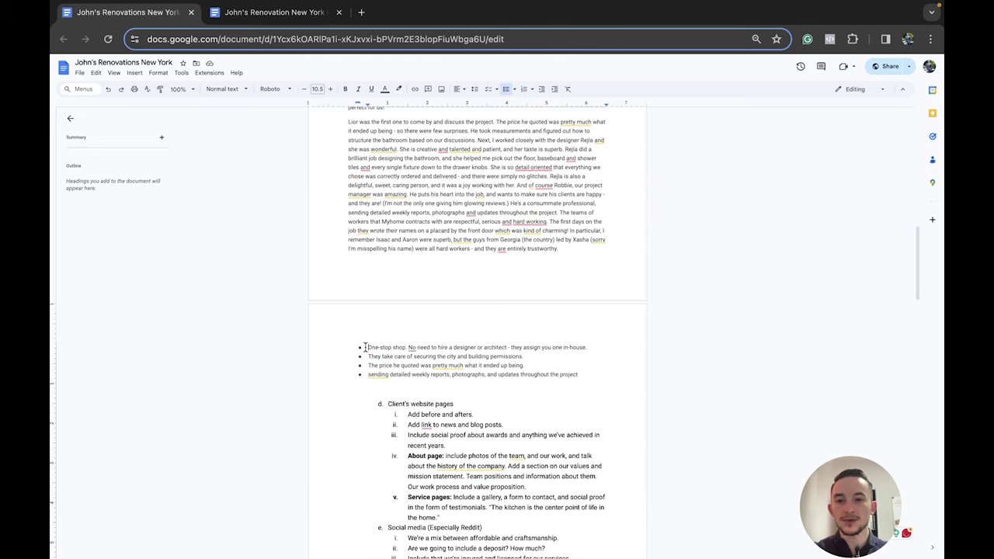
{"action": "scroll", "coordinate": [327, 249], "scroll_direction": "up", "scroll_amount": 1}
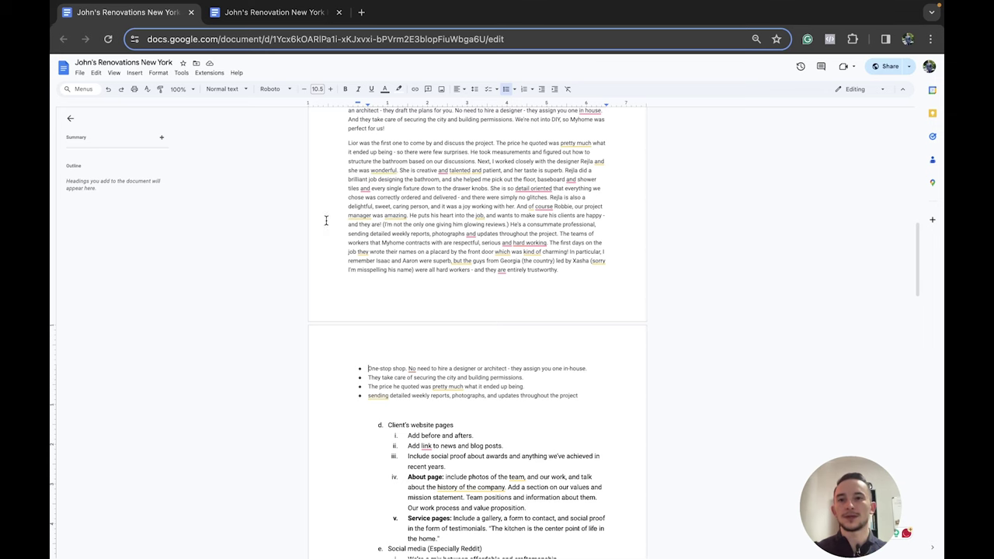
{"action": "left_click", "coordinate": [272, 12]}
{"action": "left_click", "coordinate": [343, 164]}
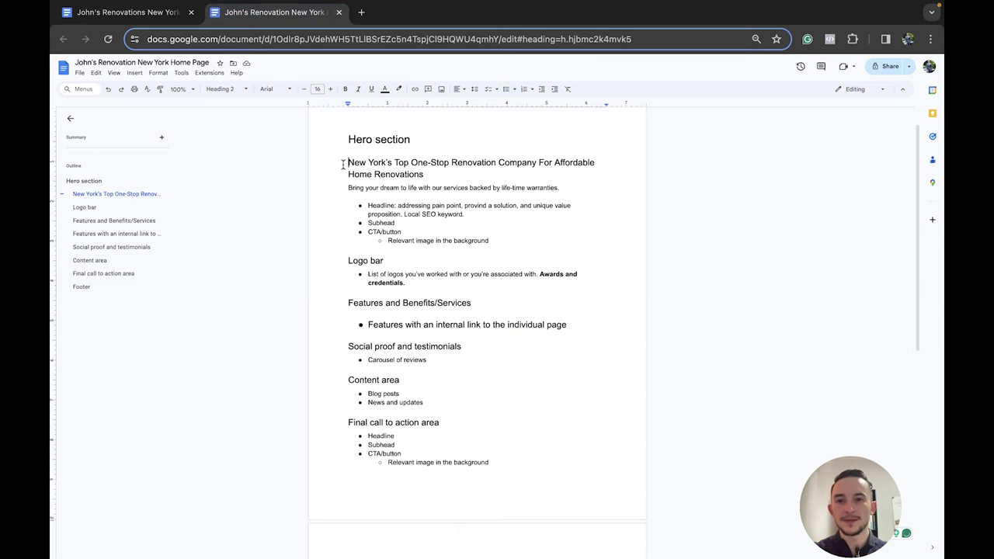
{"action": "left_click_drag", "start_coordinate": [348, 190], "coordinate": [412, 190]}
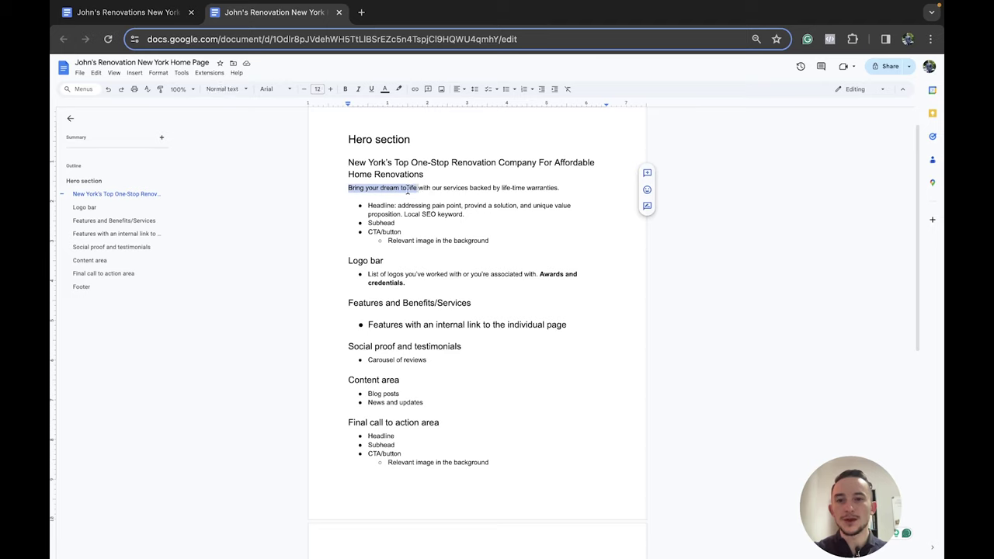
{"action": "left_click", "coordinate": [405, 189]}
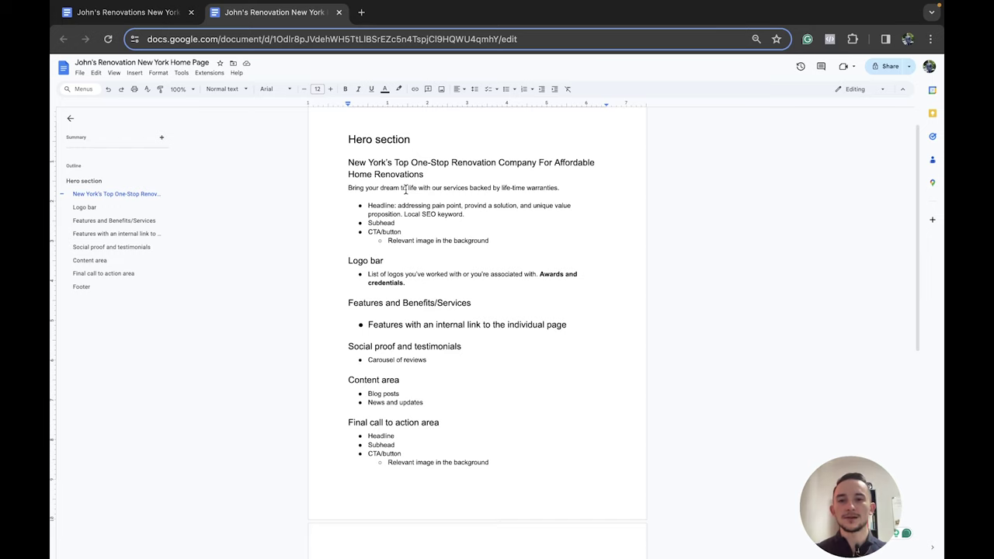
Replace the hero section's Headline and Subhead guideline bullets with the call-to-action text "[Get a Free Quote Today]"
{"action": "left_click_drag", "start_coordinate": [404, 223], "coordinate": [366, 205]}
{"action": "key", "text": "BackSpace"}
{"action": "key", "text": "BackSpace"}
{"action": "scroll", "coordinate": [477, 310], "scroll_direction": "up", "scroll_amount": 1}
{"action": "key", "text": "Return"}
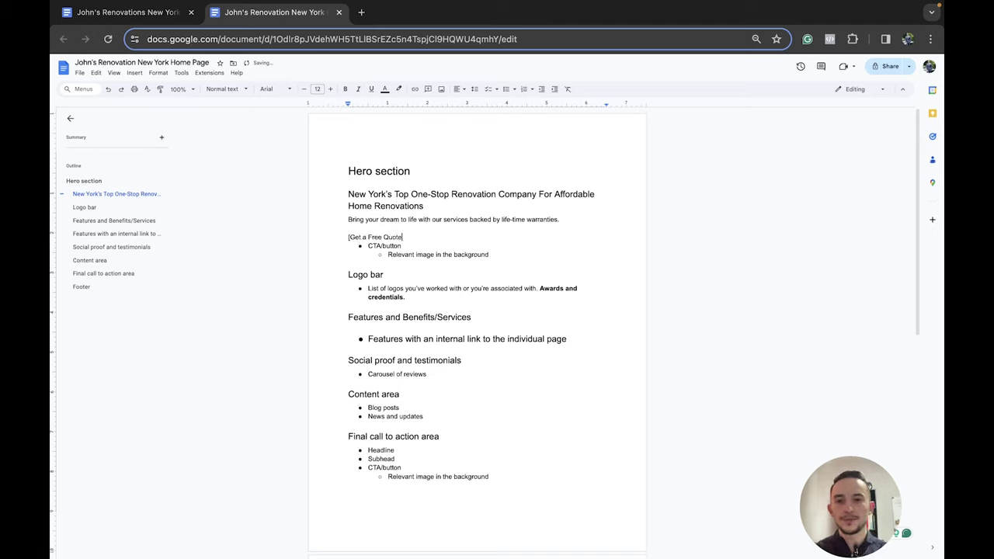
{"action": "type", "text": "[Get a Free Quote Today)"}
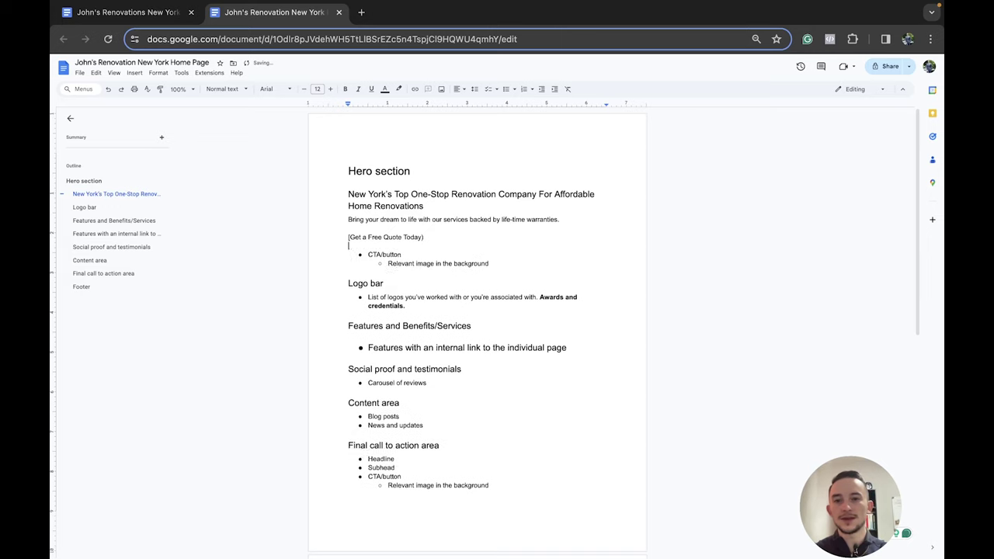
Delete the hero section's CTA/button and background image bullets along with the leftover blank lines
{"action": "key", "text": "Return"}
{"action": "left_click", "coordinate": [506, 273], "text": "shift"}
{"action": "key", "text": "BackSpace"}
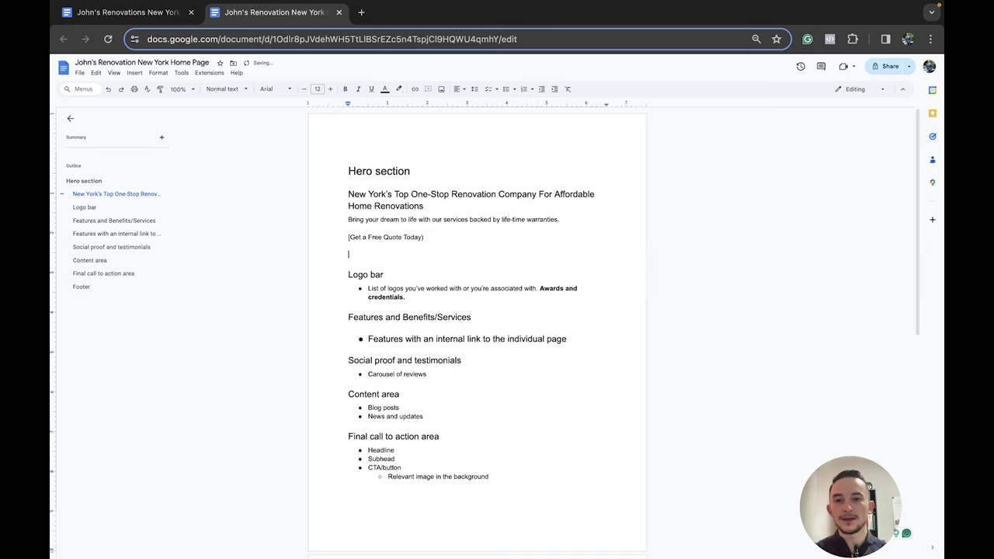
{"action": "key", "text": "BackSpace"}
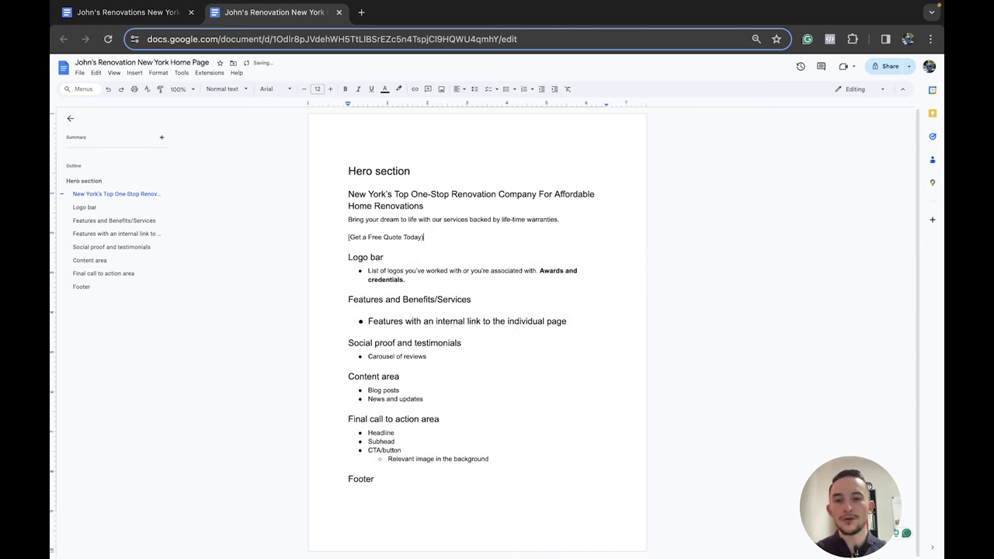
Highlight the "[Get a Free Quote Today]" call-to-action line in cyan
{"action": "triple_click", "coordinate": [337, 238]}
{"action": "left_click", "coordinate": [398, 88]}
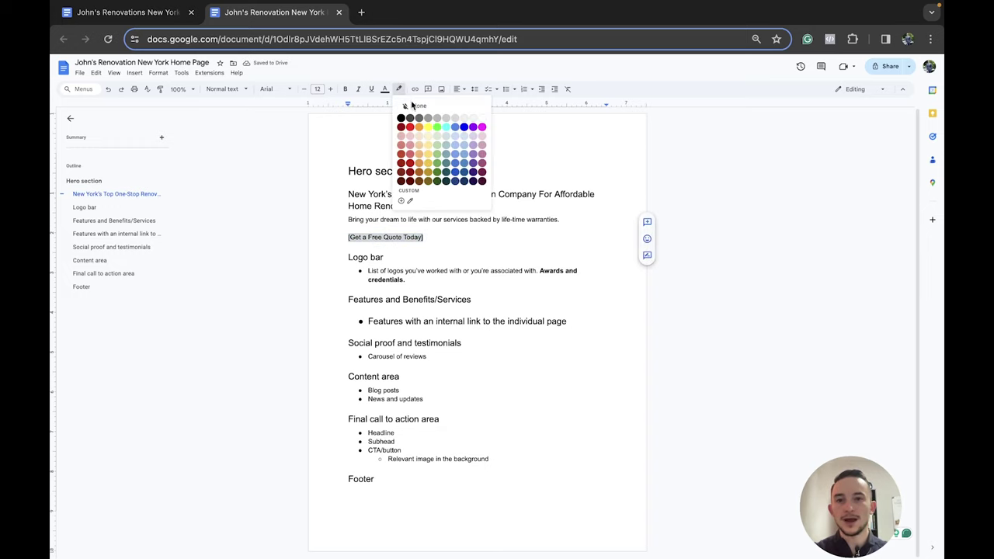
{"action": "left_click", "coordinate": [444, 127]}
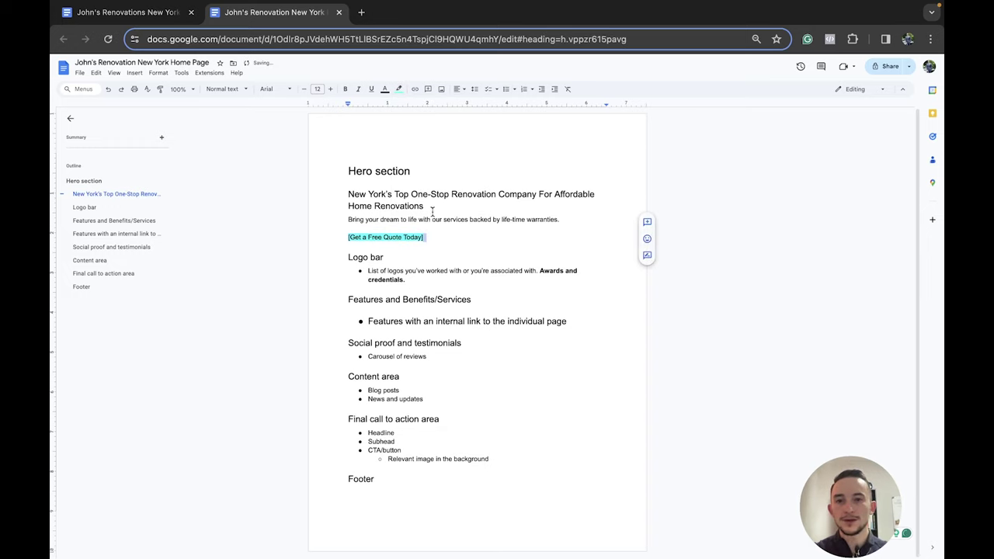
{"action": "left_click", "coordinate": [437, 237]}
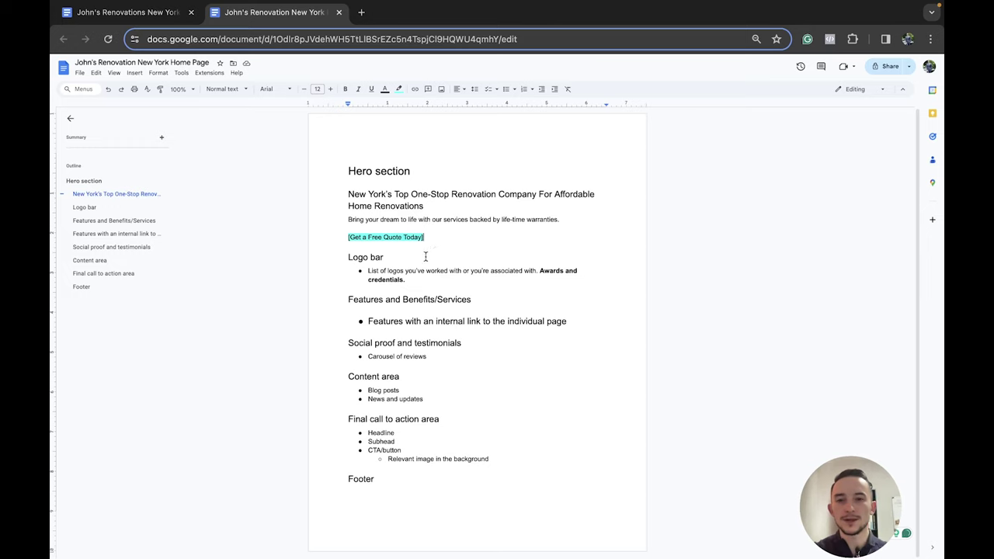
{"action": "left_click", "coordinate": [417, 278]}
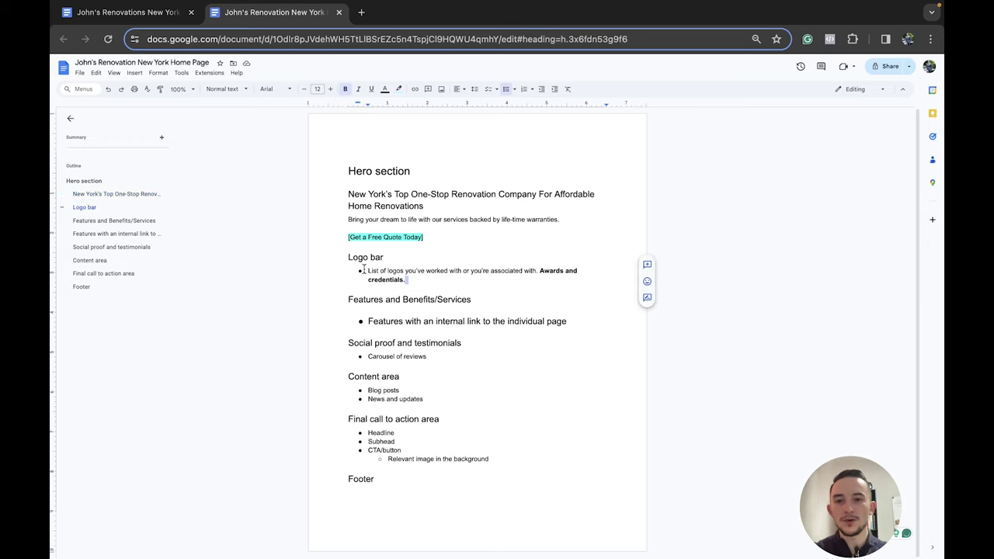
{"action": "triple_click", "coordinate": [364, 270]}
{"action": "left_click_drag", "start_coordinate": [393, 257], "coordinate": [337, 255]}
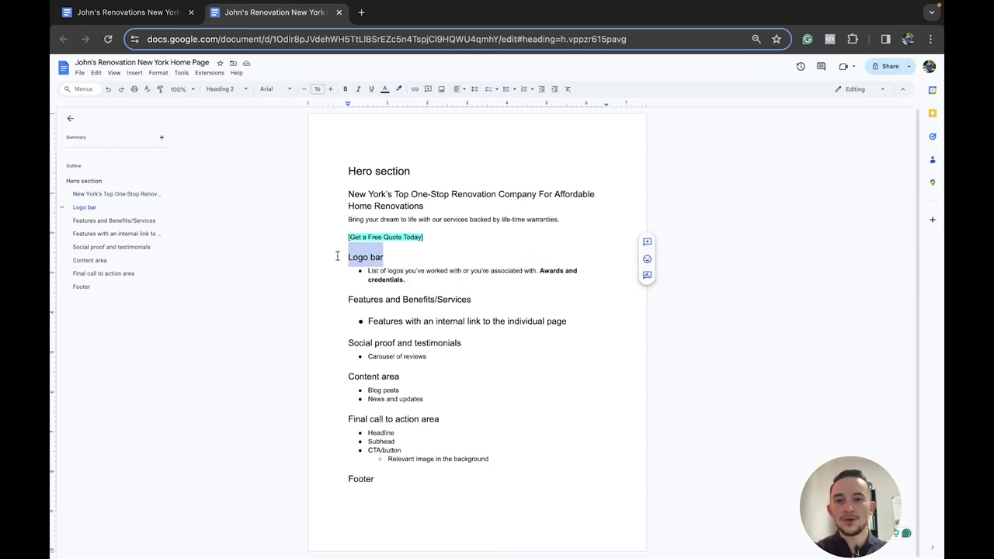
{"action": "left_click", "coordinate": [411, 281]}
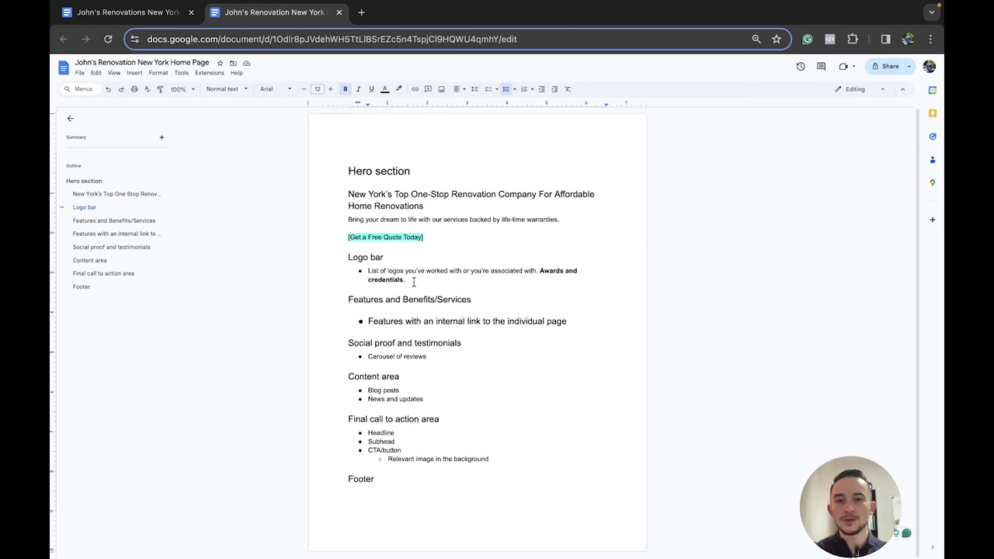
Replace the Logo bar heading with the image strip of four star ratings and copy the logos and awards bullet under Footer
{"action": "key", "text": "ctrl+z"}
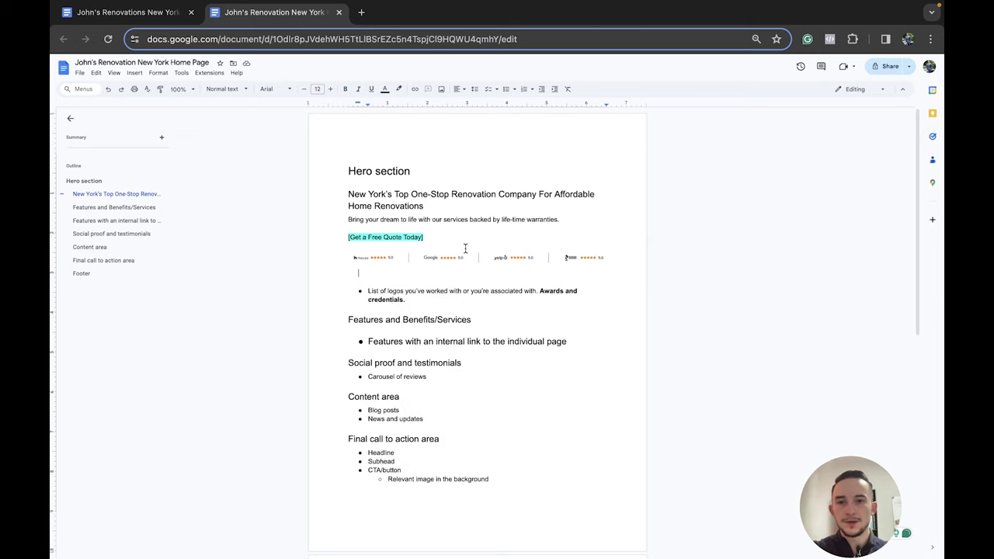
{"action": "scroll", "coordinate": [463, 250], "scroll_direction": "down", "scroll_amount": 1}
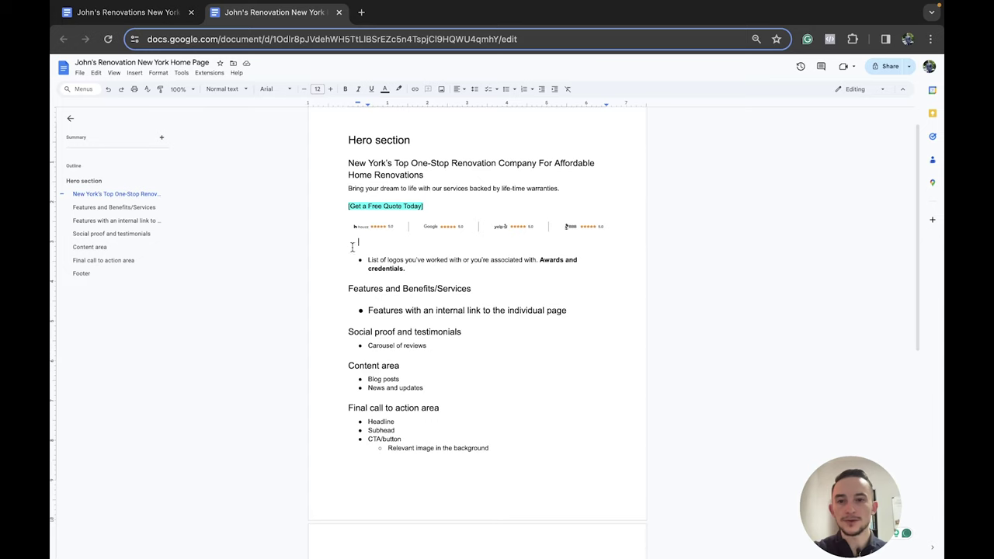
{"action": "left_click_drag", "start_coordinate": [407, 268], "coordinate": [362, 264]}
{"action": "key", "text": "ctrl+c"}
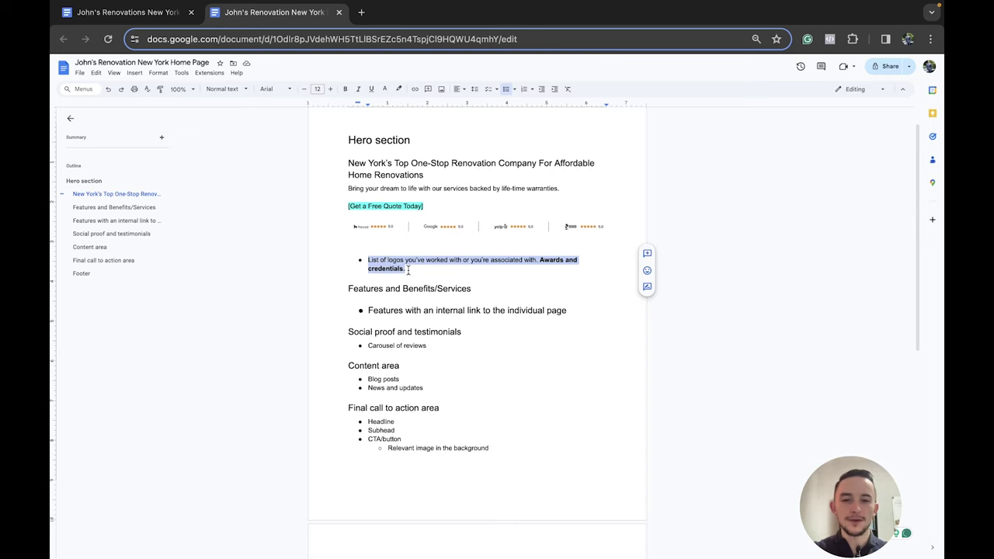
{"action": "scroll", "coordinate": [449, 298], "scroll_direction": "down", "scroll_amount": 2}
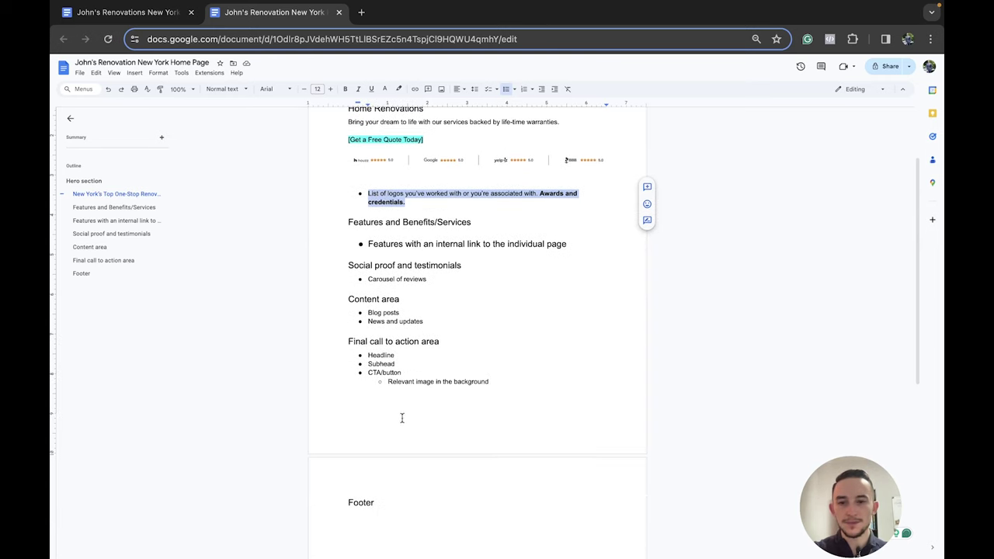
{"action": "scroll", "coordinate": [352, 475], "scroll_direction": "down", "scroll_amount": 1}
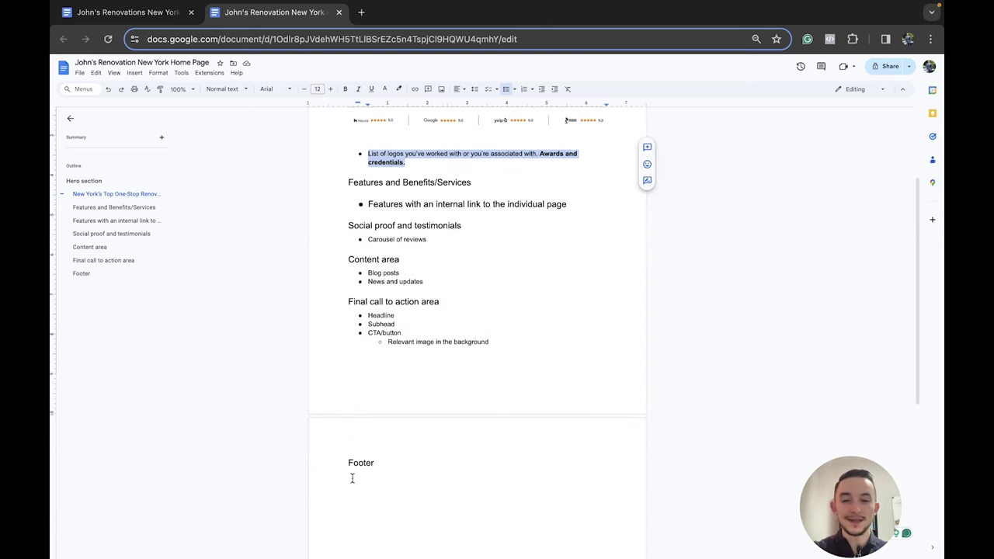
{"action": "left_click", "coordinate": [350, 476]}
{"action": "key", "text": "ctrl+v"}
Delete the original logos and awards bullet beneath the ratings strip, along with the leftover blank line above Features and Benefits/Services
{"action": "scroll", "coordinate": [505, 221], "scroll_direction": "up", "scroll_amount": 2}
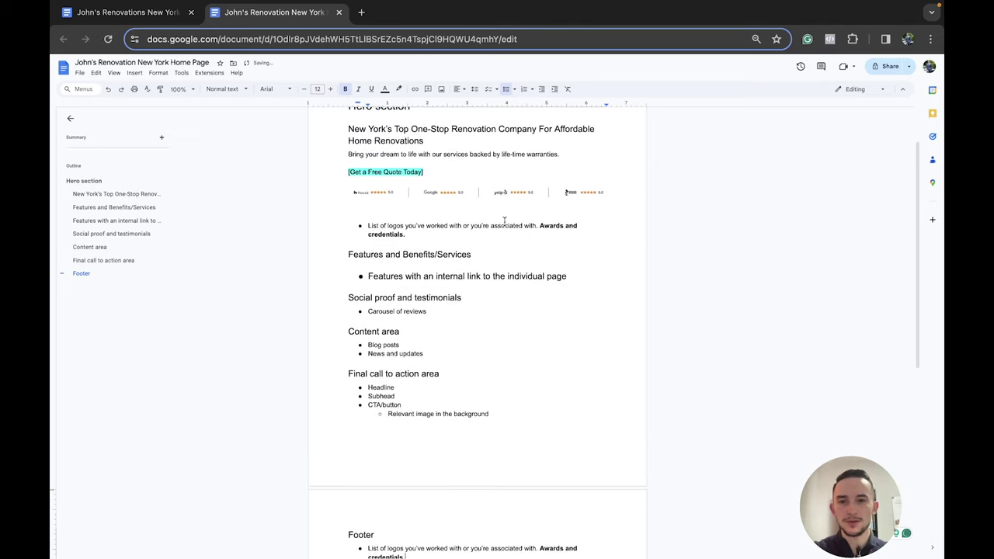
{"action": "left_click_drag", "start_coordinate": [413, 233], "coordinate": [369, 234]}
{"action": "key", "text": "BackSpace"}
{"action": "key", "text": "BackSpace"}
{"action": "key", "text": "BackSpace"}
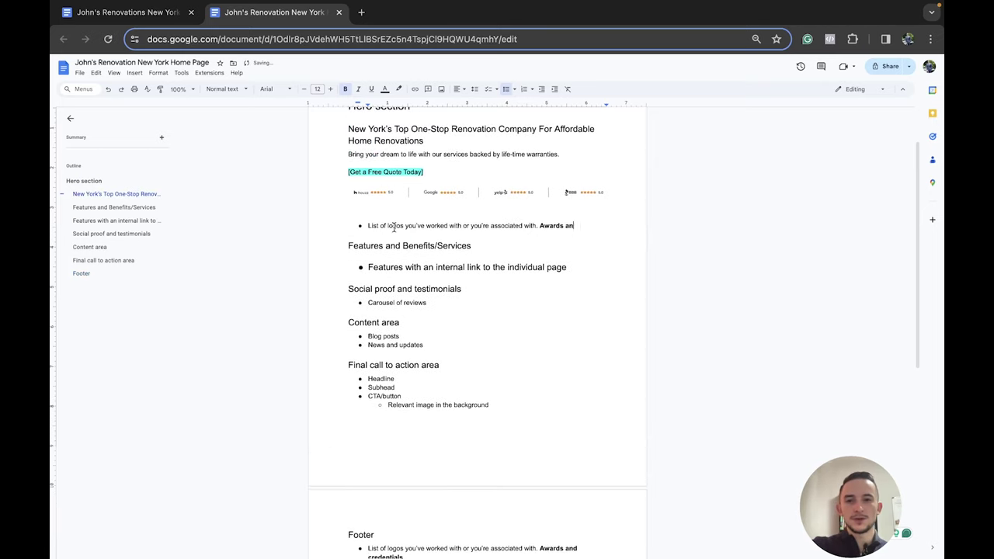
{"action": "left_click_drag", "start_coordinate": [570, 226], "coordinate": [362, 225]}
{"action": "key", "text": "BackSpace"}
{"action": "key", "text": "BackSpace"}
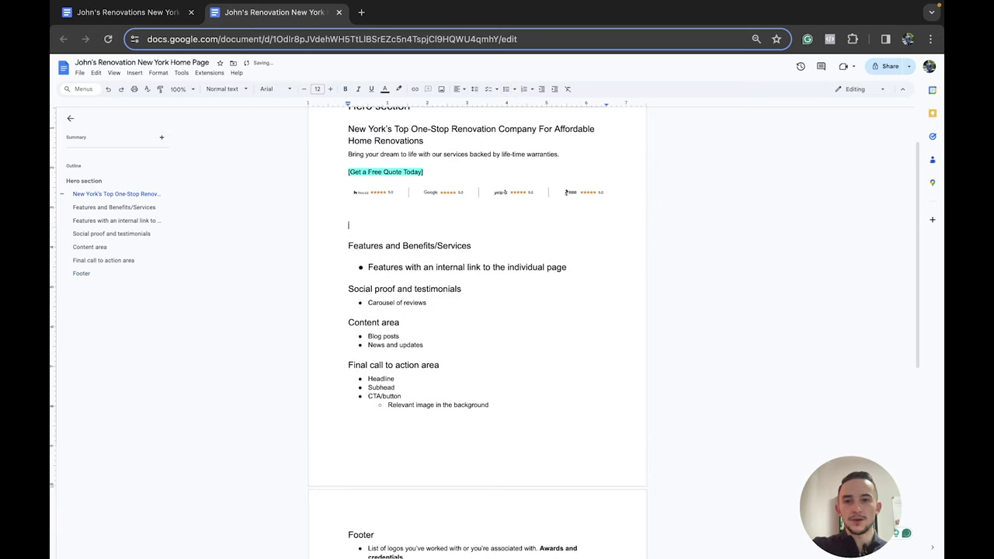
{"action": "scroll", "coordinate": [353, 229], "scroll_direction": "up", "scroll_amount": 2}
{"action": "left_click", "coordinate": [340, 304]}
{"action": "key", "text": "BackSpace"}
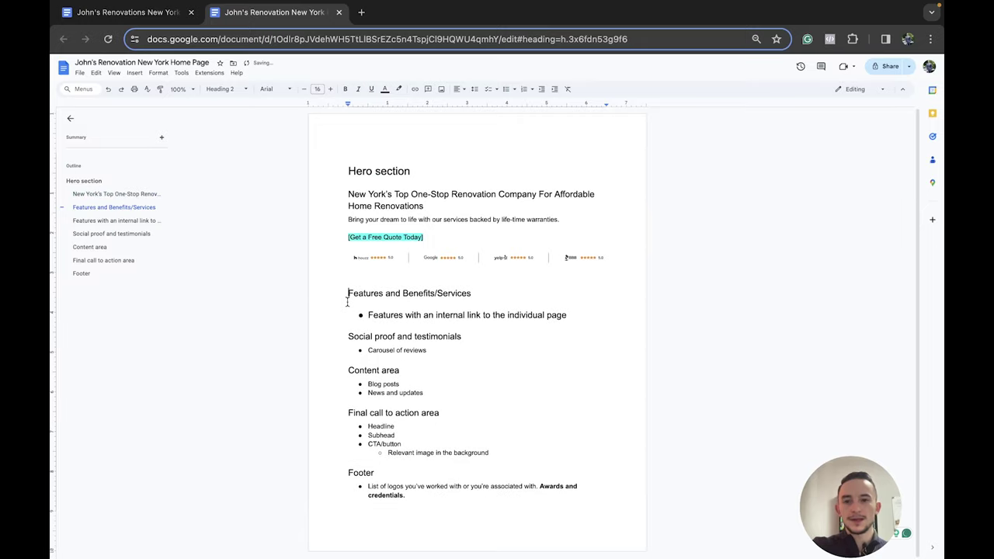
Look through the research document's customer reviews, unique value proposition and client website page notes for home page content
{"action": "left_click", "coordinate": [160, 20]}
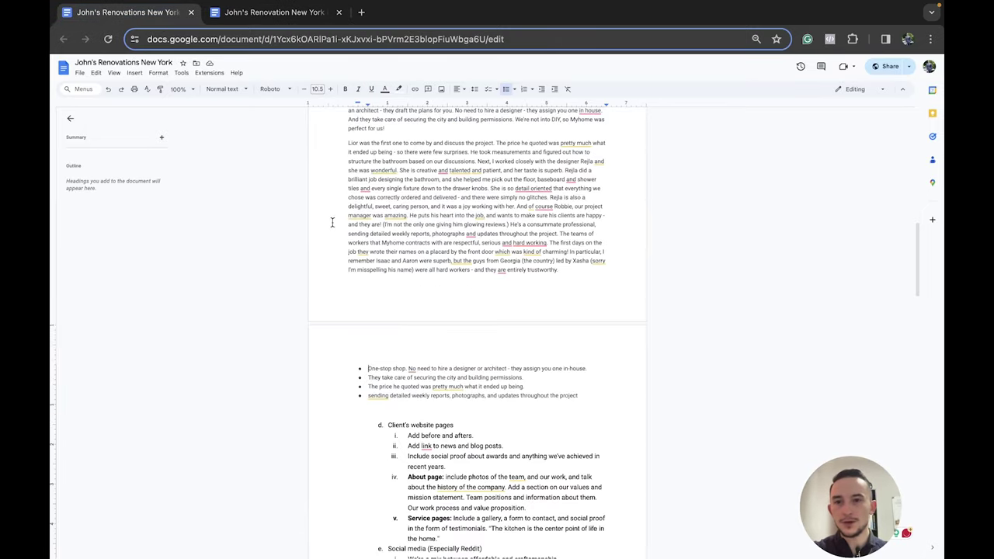
{"action": "scroll", "coordinate": [332, 225], "scroll_direction": "up", "scroll_amount": 5}
{"action": "scroll", "coordinate": [331, 224], "scroll_direction": "down", "scroll_amount": 20}
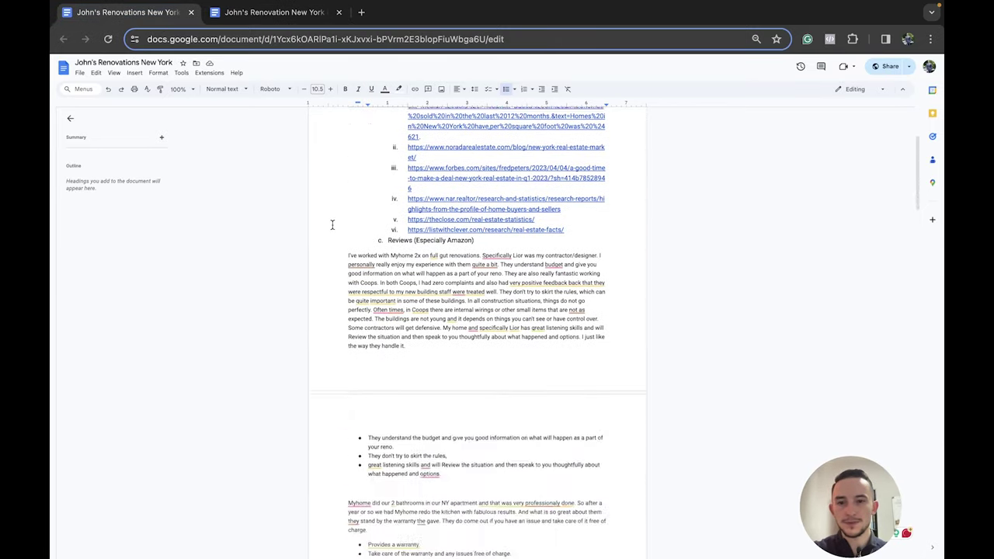
{"action": "scroll", "coordinate": [332, 224], "scroll_direction": "down", "scroll_amount": 15}
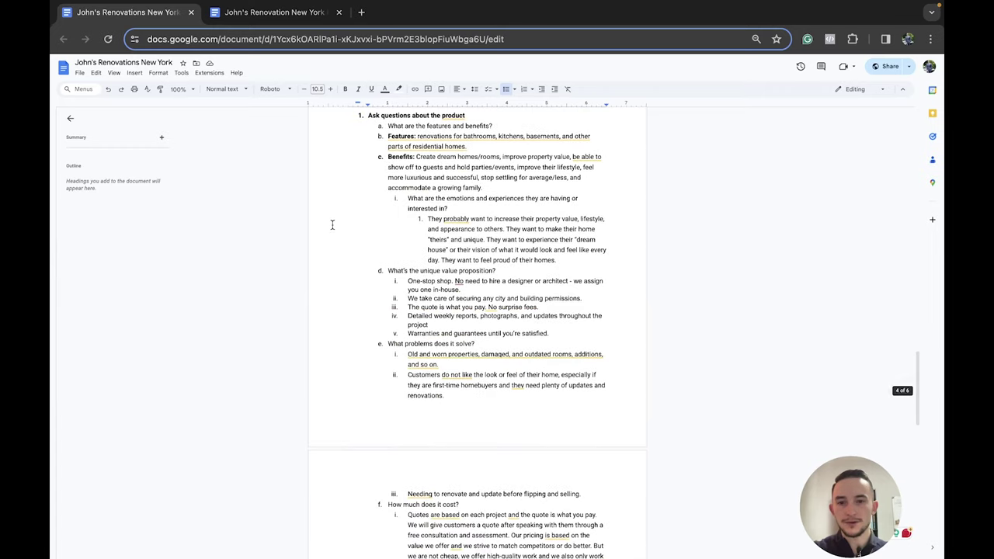
{"action": "scroll", "coordinate": [331, 225], "scroll_direction": "up", "scroll_amount": 15}
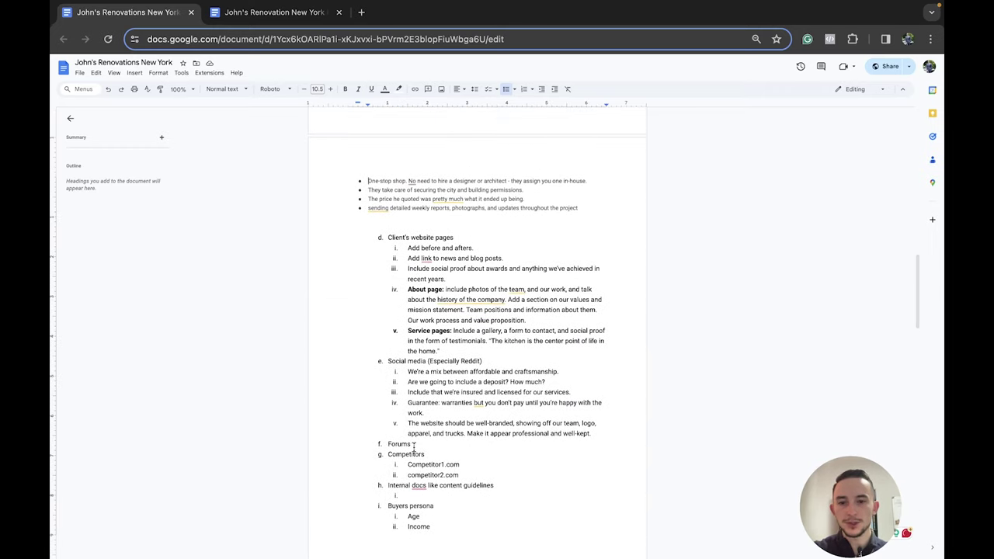
{"action": "scroll", "coordinate": [338, 372], "scroll_direction": "up", "scroll_amount": 10}
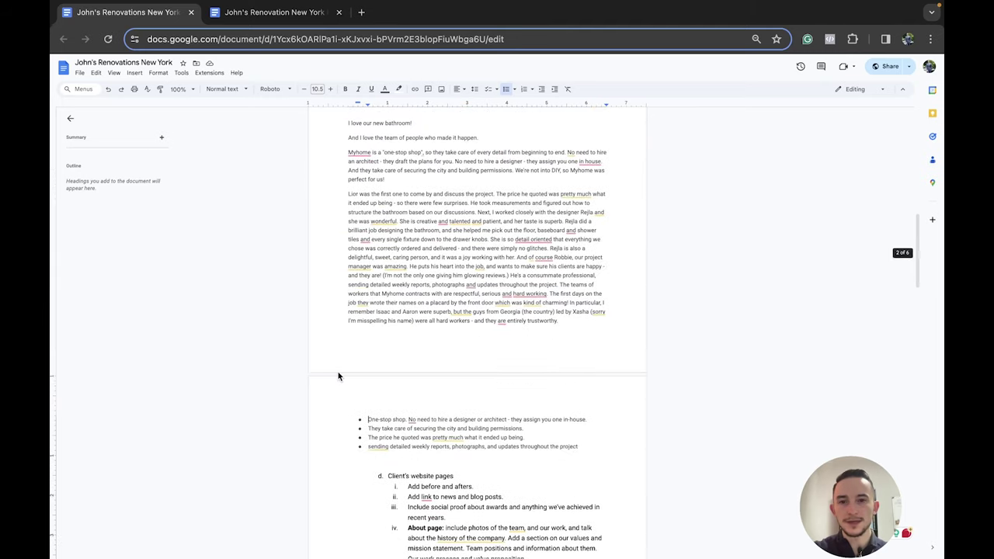
{"action": "scroll", "coordinate": [338, 372], "scroll_direction": "up", "scroll_amount": 5}
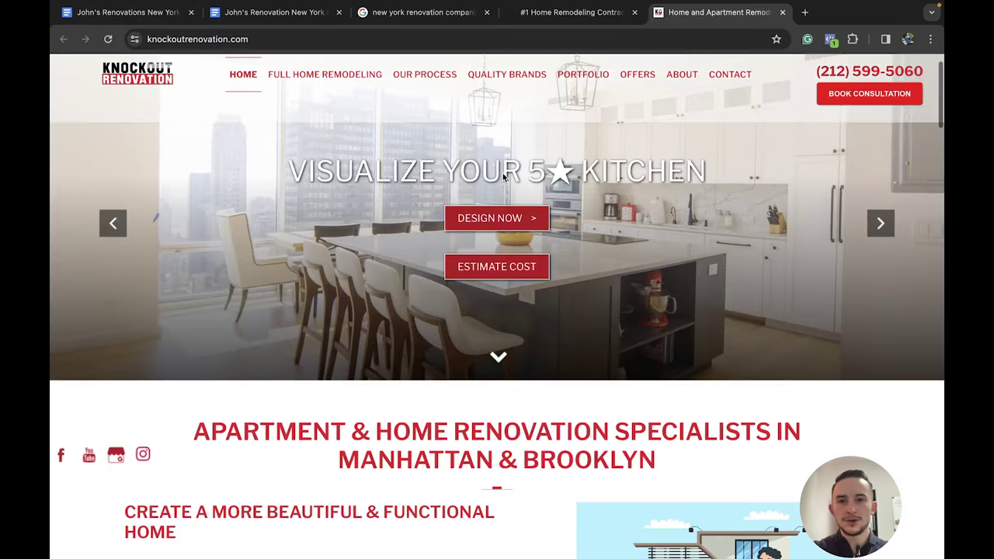
Examine the Knockout Renovation home page from its hero section down to the Our Process steps
{"action": "scroll", "coordinate": [534, 178], "scroll_direction": "up", "scroll_amount": 1}
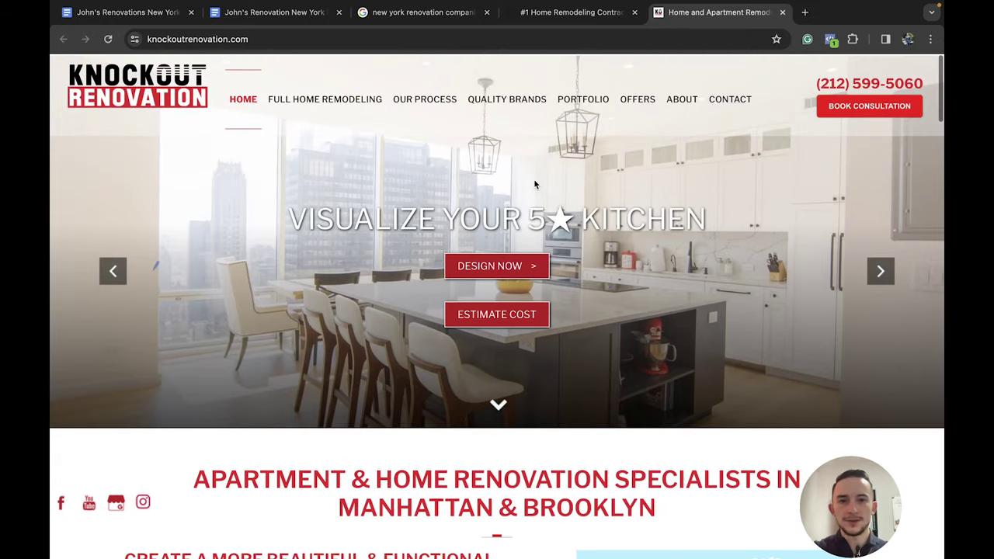
{"action": "scroll", "coordinate": [599, 247], "scroll_direction": "down", "scroll_amount": 3}
{"action": "scroll", "coordinate": [523, 267], "scroll_direction": "down", "scroll_amount": 3}
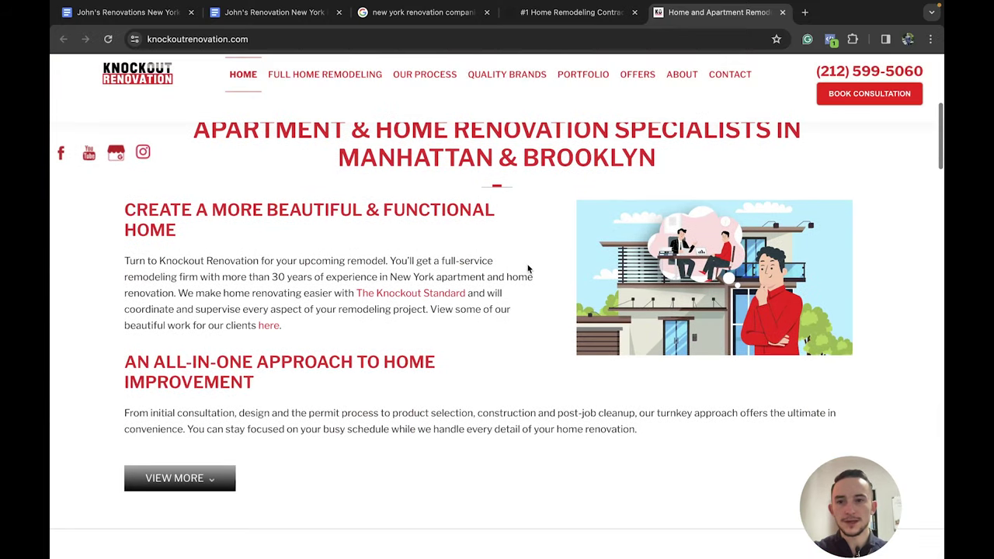
{"action": "scroll", "coordinate": [527, 268], "scroll_direction": "up", "scroll_amount": 1}
{"action": "scroll", "coordinate": [527, 269], "scroll_direction": "down", "scroll_amount": 6}
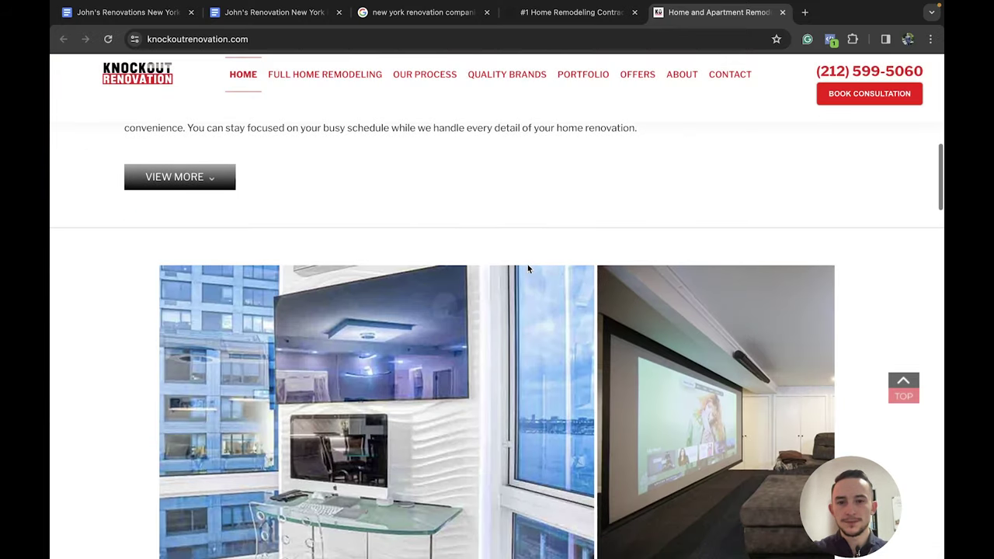
{"action": "scroll", "coordinate": [527, 269], "scroll_direction": "down", "scroll_amount": 5}
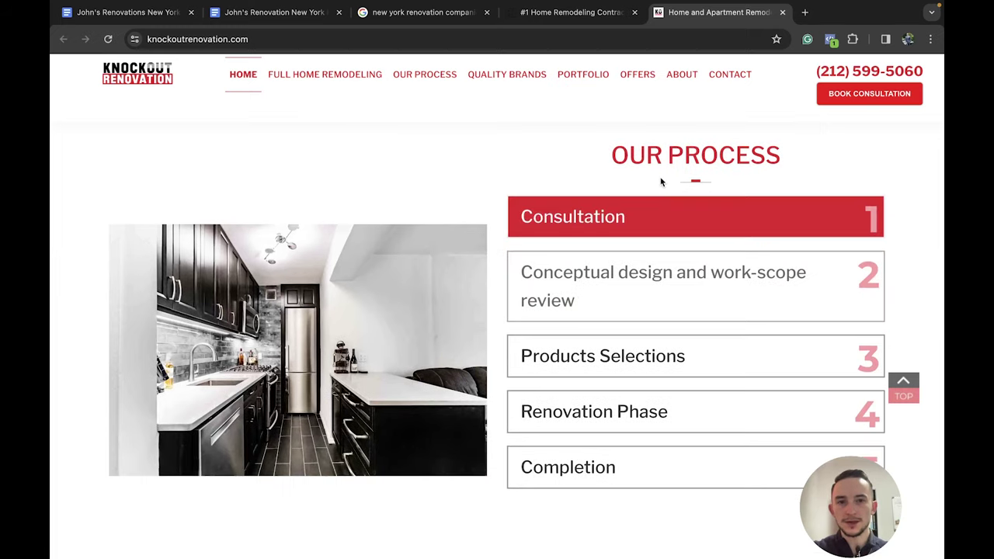
Add an "Our process section" line in Heading 2 style below the features bullet in the home page document
{"action": "left_click", "coordinate": [303, 14]}
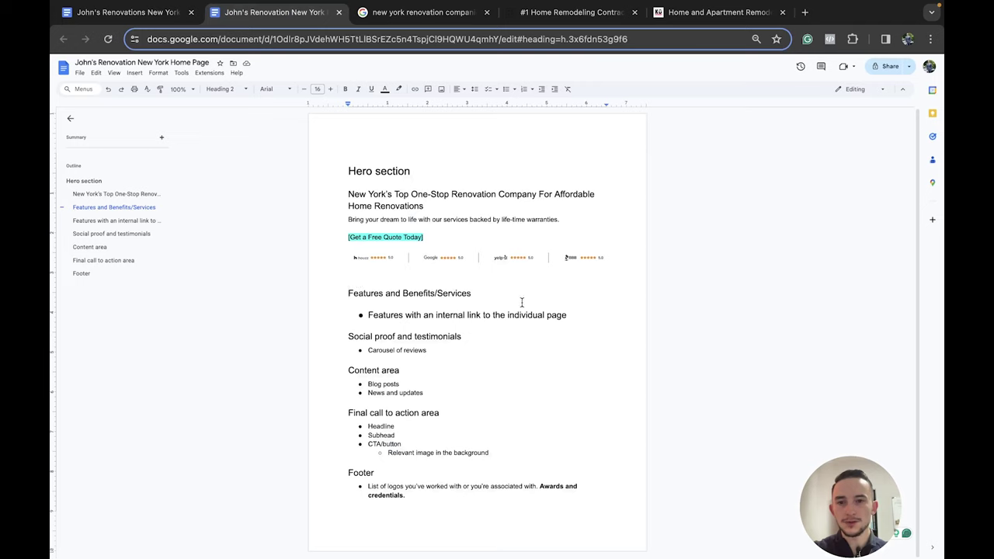
{"action": "left_click", "coordinate": [574, 314]}
{"action": "key", "text": "Return"}
{"action": "key", "text": "Return"}
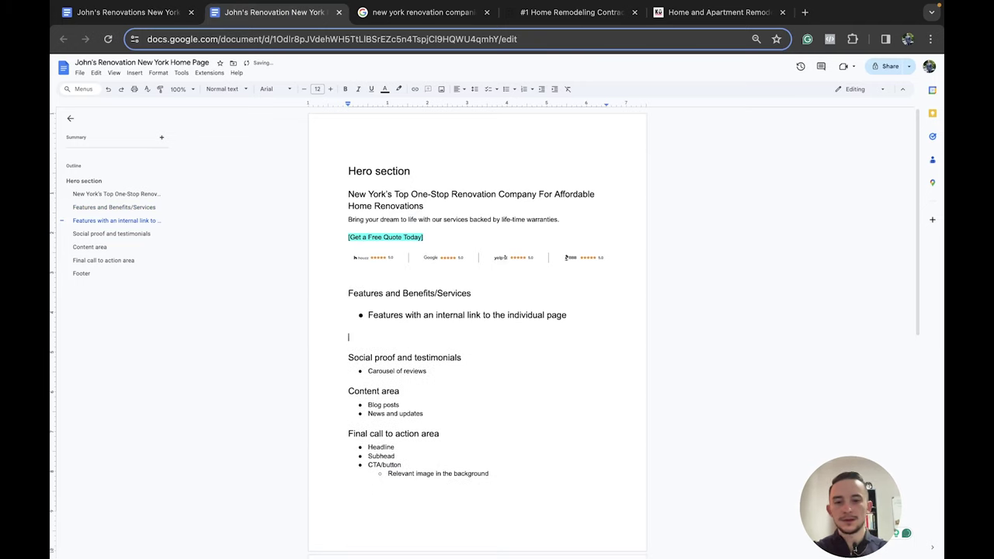
{"action": "type", "text": "Our process section"}
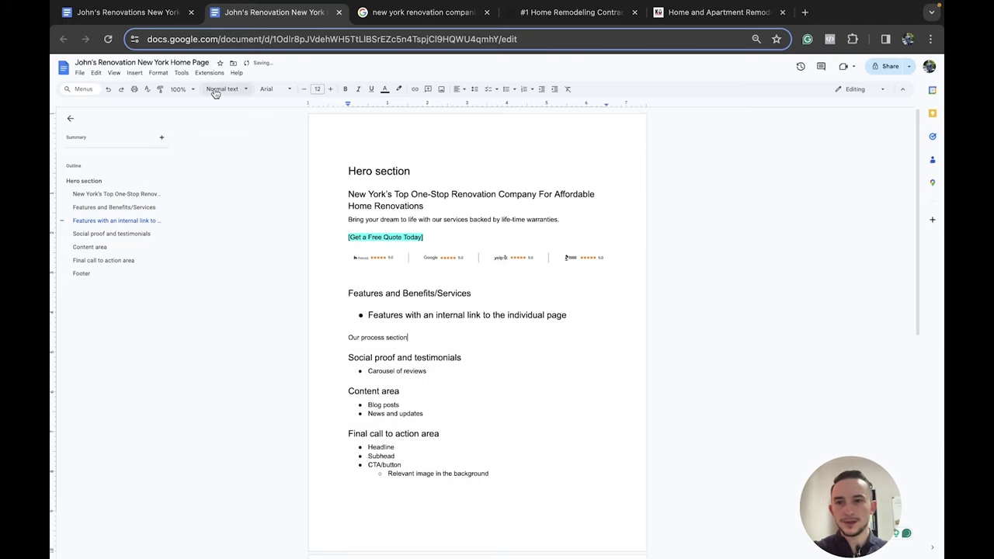
{"action": "left_click", "coordinate": [224, 89]}
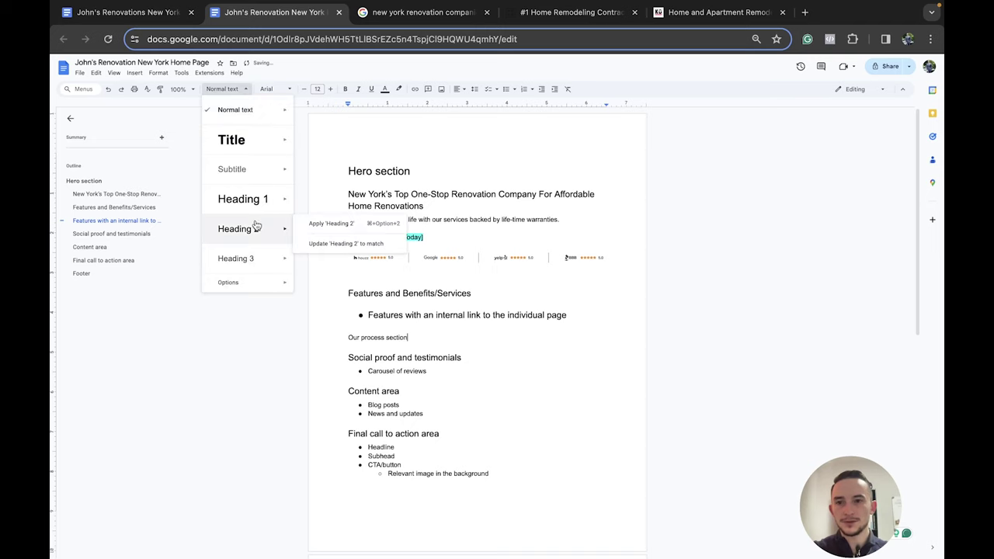
{"action": "left_click", "coordinate": [256, 226]}
Capture a screenshot of the Recognition & Awards logos on the Knockout Renovation home page
{"action": "left_click", "coordinate": [702, 12]}
{"action": "scroll", "coordinate": [531, 202], "scroll_direction": "down", "scroll_amount": 5}
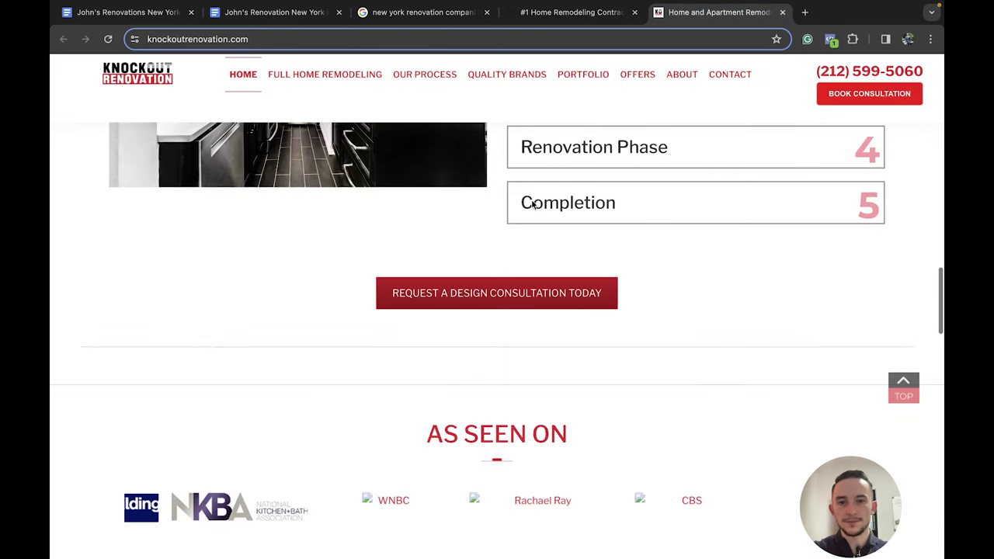
{"action": "scroll", "coordinate": [533, 204], "scroll_direction": "down", "scroll_amount": 2}
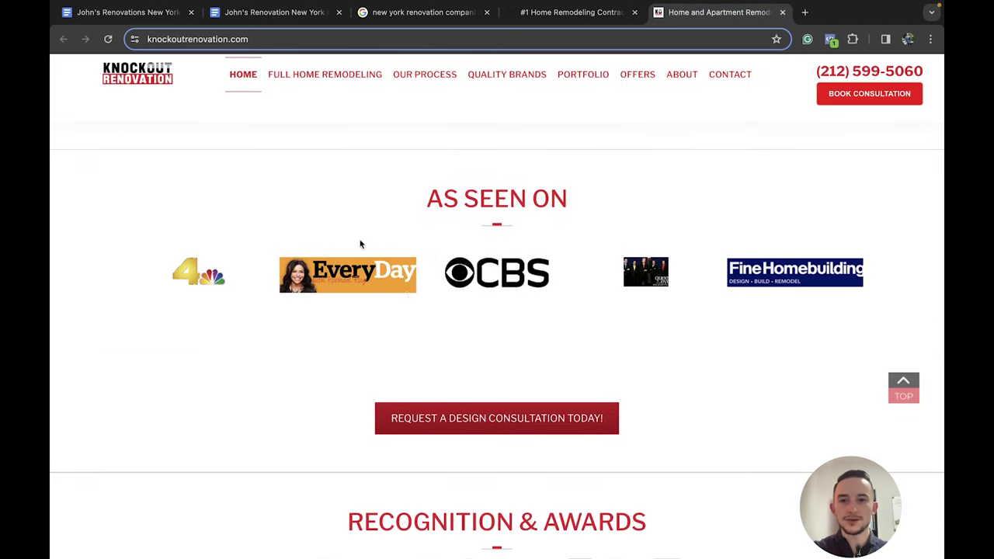
{"action": "scroll", "coordinate": [469, 372], "scroll_direction": "up", "scroll_amount": 1}
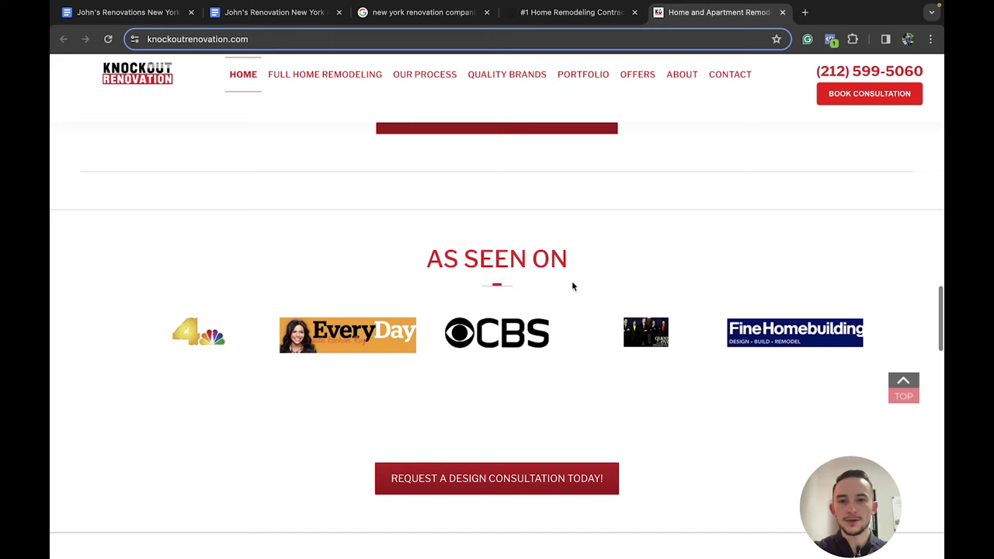
{"action": "scroll", "coordinate": [546, 309], "scroll_direction": "down", "scroll_amount": 4}
{"action": "scroll", "coordinate": [546, 309], "scroll_direction": "down", "scroll_amount": 2}
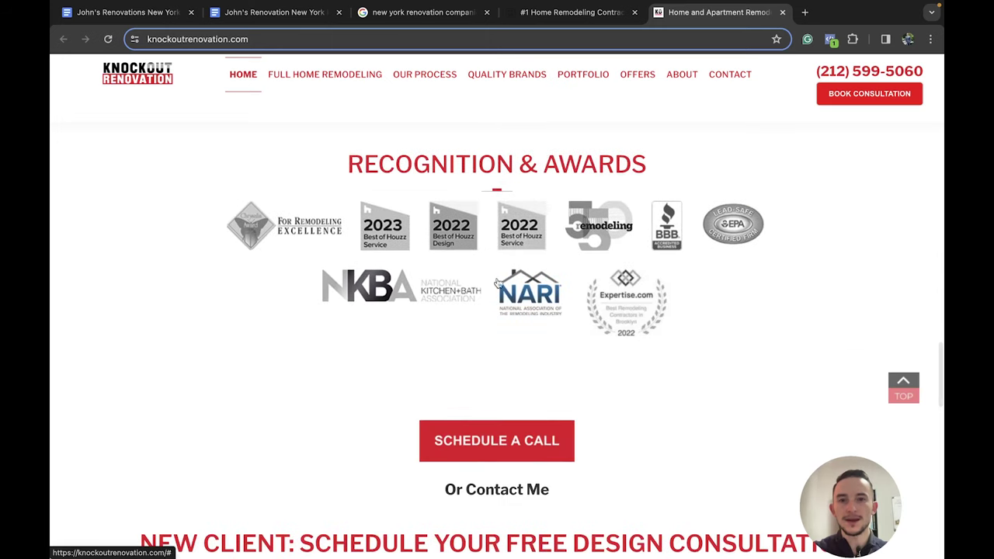
{"action": "scroll", "coordinate": [488, 335], "scroll_direction": "up", "scroll_amount": 1}
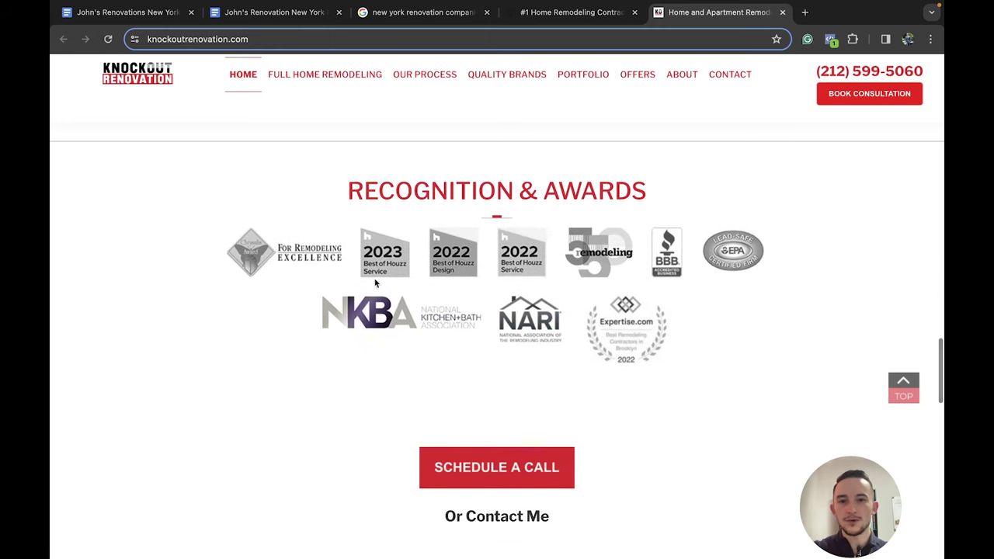
{"action": "key", "text": "super+shift+4"}
{"action": "left_click_drag", "start_coordinate": [202, 211], "coordinate": [786, 372]}
Check the contact form area below the awards on the Knockout Renovation page, then return to the As Seen On section
{"action": "scroll", "coordinate": [646, 290], "scroll_direction": "down", "scroll_amount": 4}
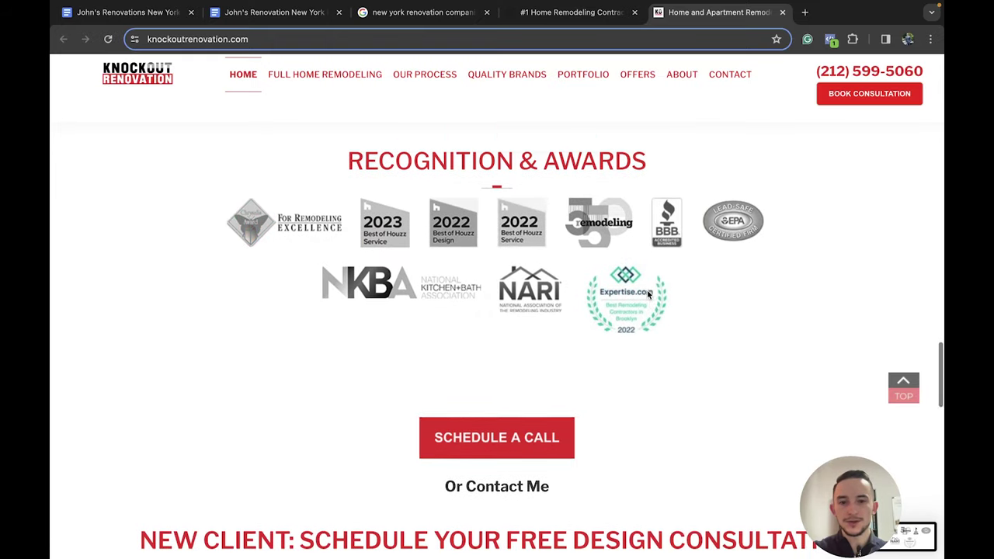
{"action": "scroll", "coordinate": [647, 295], "scroll_direction": "down", "scroll_amount": 10}
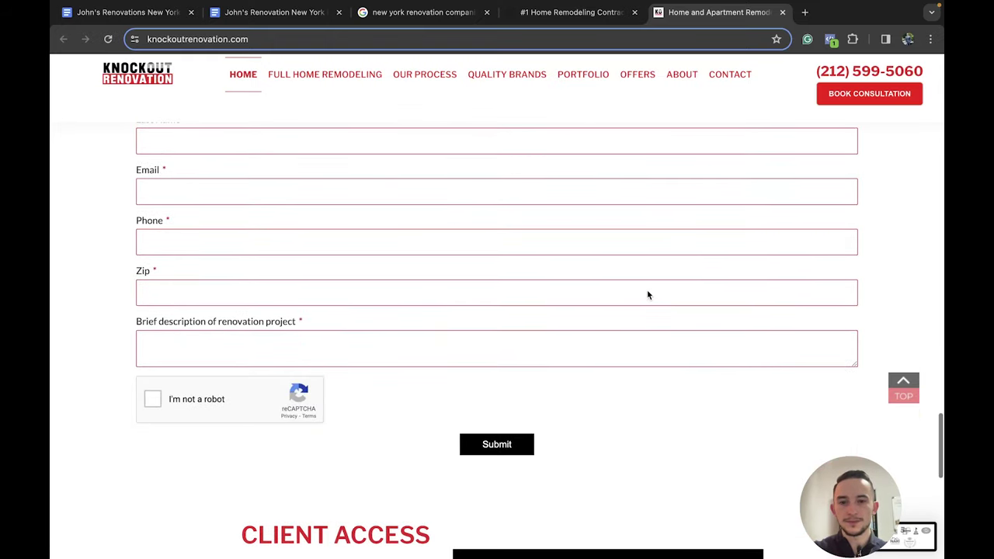
{"action": "scroll", "coordinate": [627, 320], "scroll_direction": "up", "scroll_amount": 10}
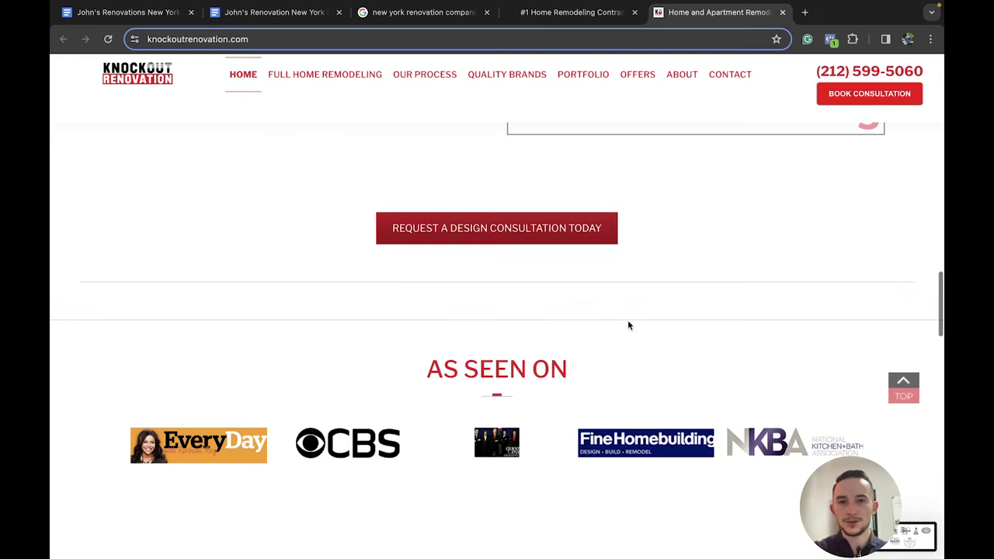
Examine the ATOZ Renovations home page from its introduction through the press logos to the home, bathroom and kitchen remodel services
{"action": "left_click", "coordinate": [574, 12]}
{"action": "scroll", "coordinate": [673, 256], "scroll_direction": "down", "scroll_amount": 7}
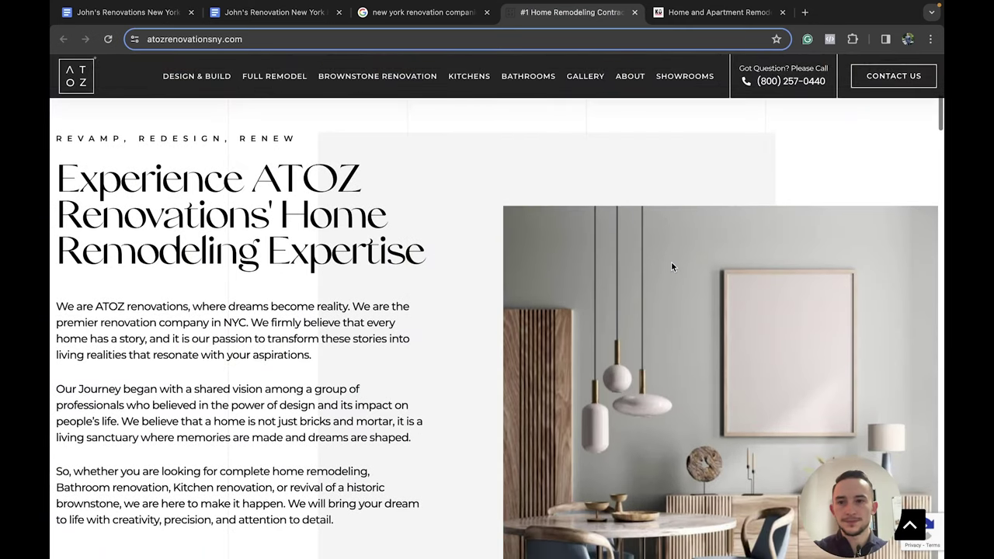
{"action": "scroll", "coordinate": [671, 261], "scroll_direction": "down", "scroll_amount": 2}
{"action": "scroll", "coordinate": [538, 241], "scroll_direction": "down", "scroll_amount": 8}
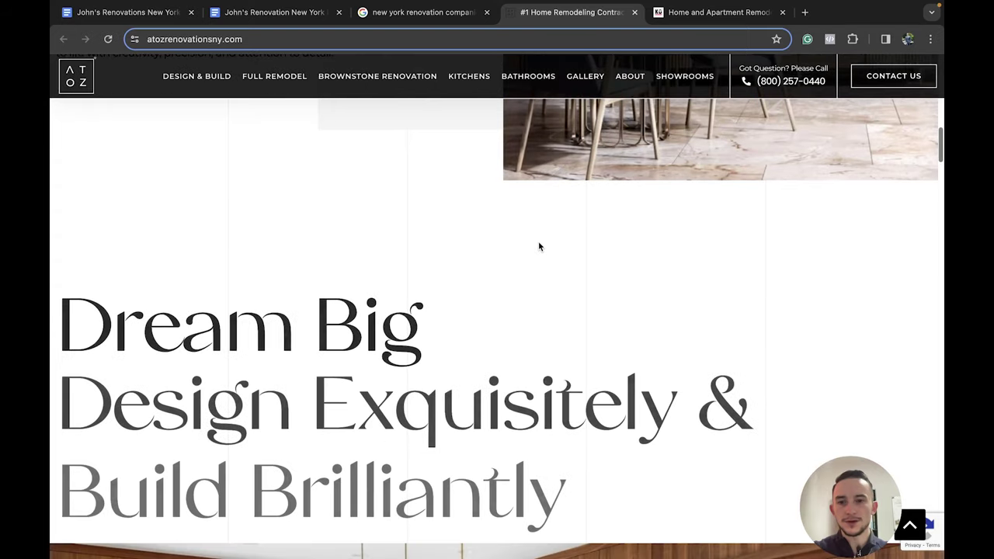
{"action": "scroll", "coordinate": [538, 241], "scroll_direction": "down", "scroll_amount": 10}
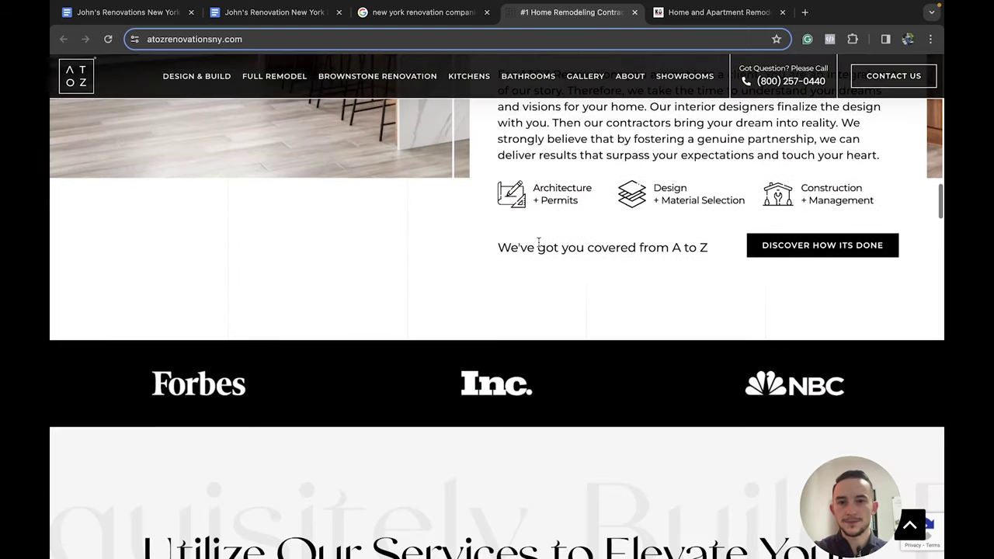
{"action": "scroll", "coordinate": [602, 285], "scroll_direction": "down", "scroll_amount": 5}
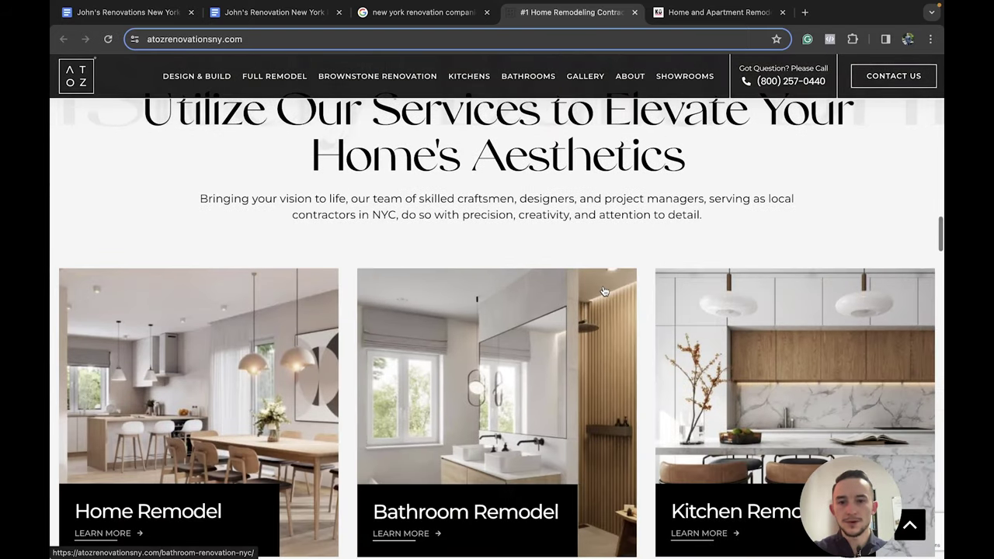
Return to the home page document and clear the bullet line below the Features and Benefits/Services heading
{"action": "scroll", "coordinate": [413, 287], "scroll_direction": "up", "scroll_amount": 1}
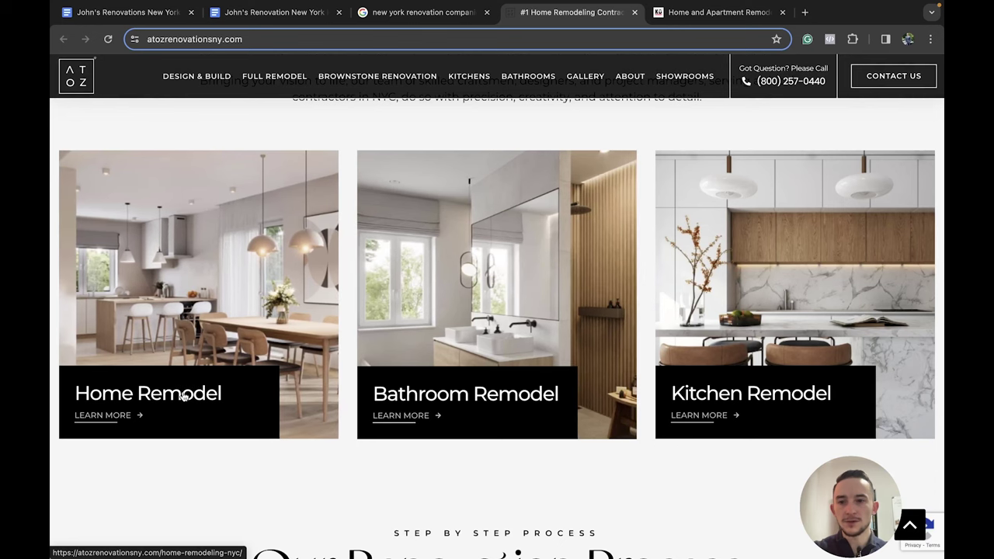
{"action": "left_click", "coordinate": [268, 12]}
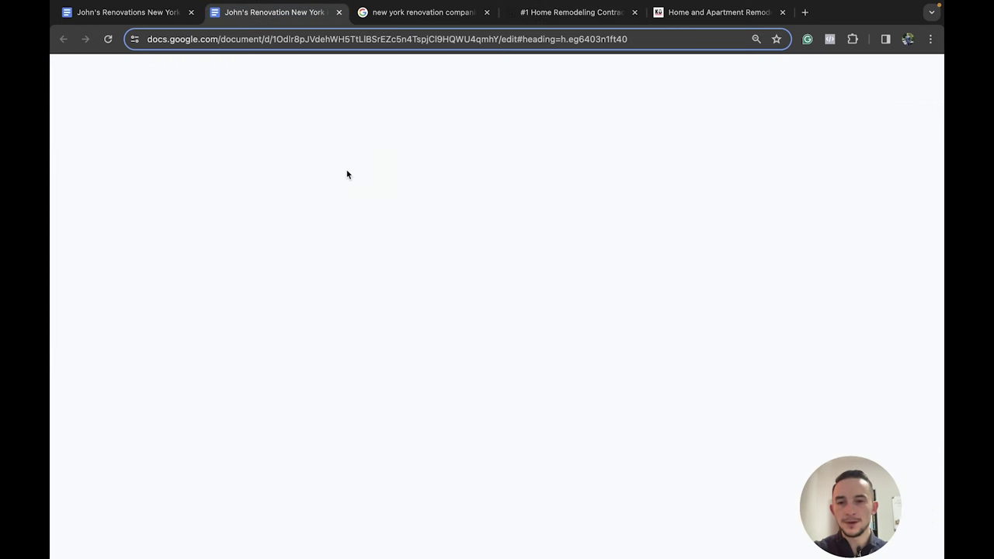
{"action": "scroll", "coordinate": [466, 295], "scroll_direction": "down", "scroll_amount": 1}
{"action": "left_click_drag", "start_coordinate": [572, 284], "coordinate": [361, 286]}
{"action": "key", "text": "BackSpace"}
{"action": "key", "text": "BackSpace"}
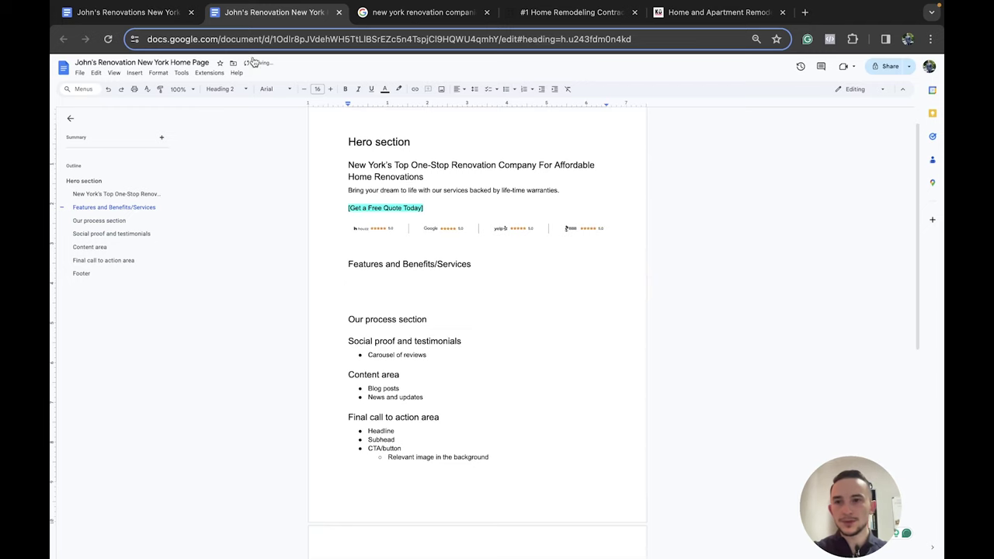
Insert a table with three columns and two rows below Features and Benefits/Services, with "Bathroom Renovations" in the first cell
{"action": "left_click", "coordinate": [134, 72]}
{"action": "mouse_move", "coordinate": [155, 100]}
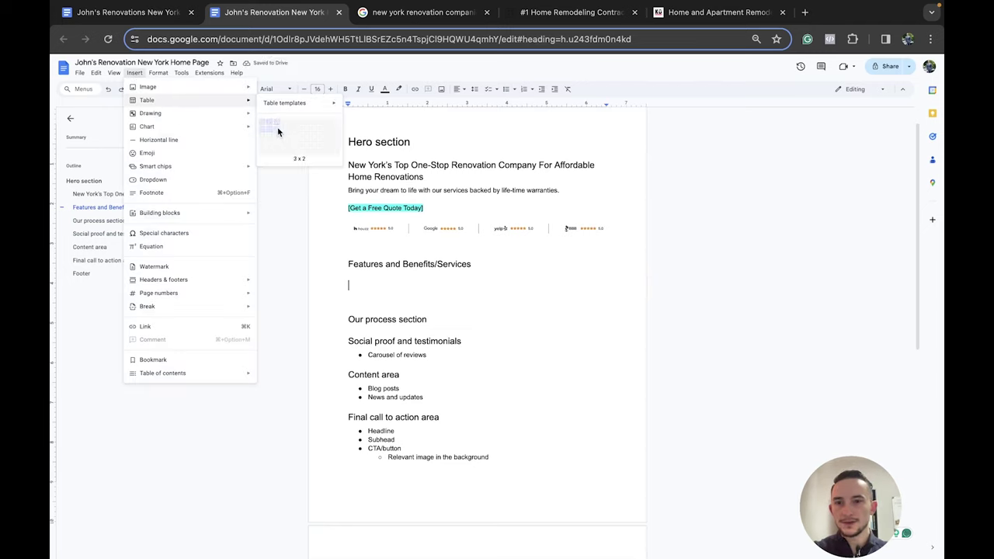
{"action": "left_click", "coordinate": [278, 132]}
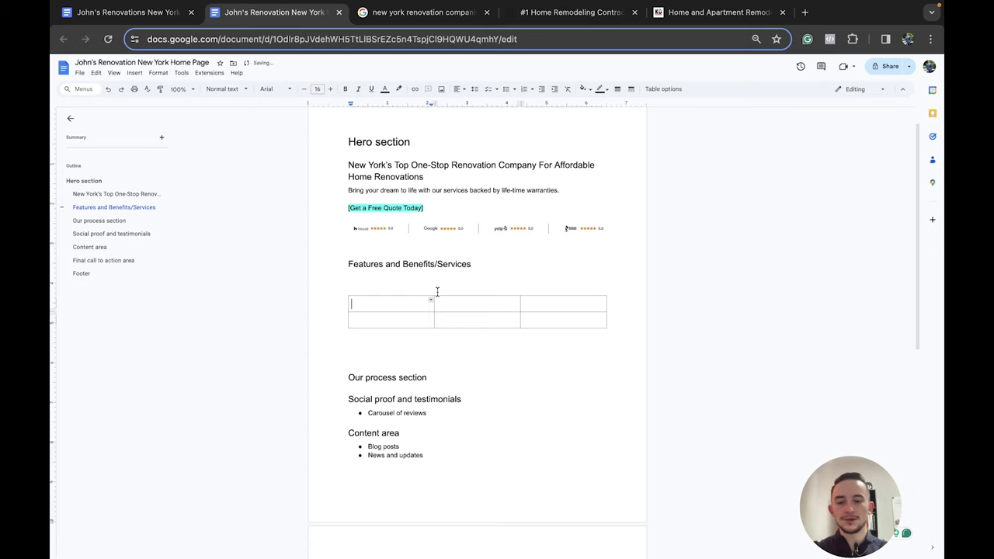
{"action": "type", "text": "Bathroom Reno"}
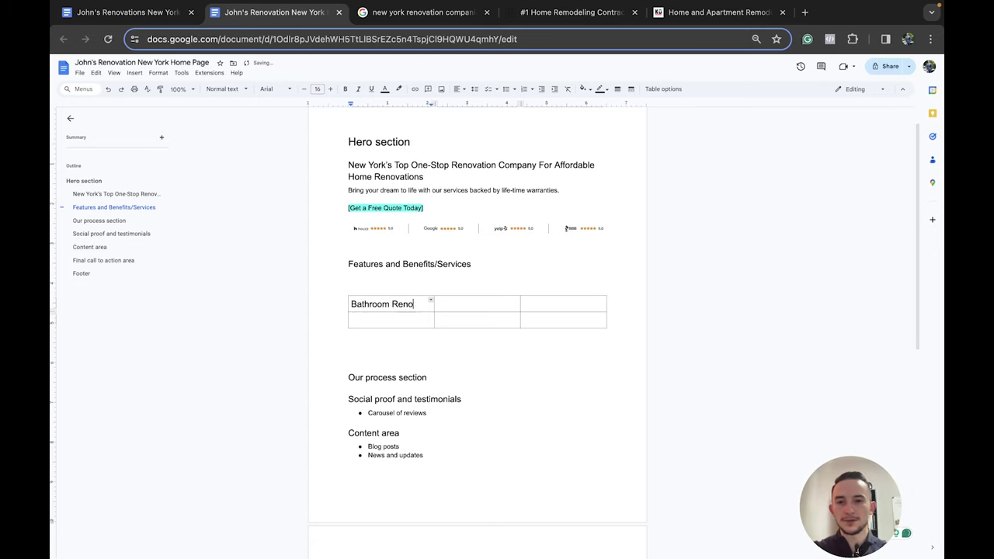
{"action": "type", "text": "vations"}
Copy "Bathroom Renovations" into the other five cells of the services table
{"action": "key", "text": "ctrl+a"}
{"action": "left_click", "coordinate": [401, 313]}
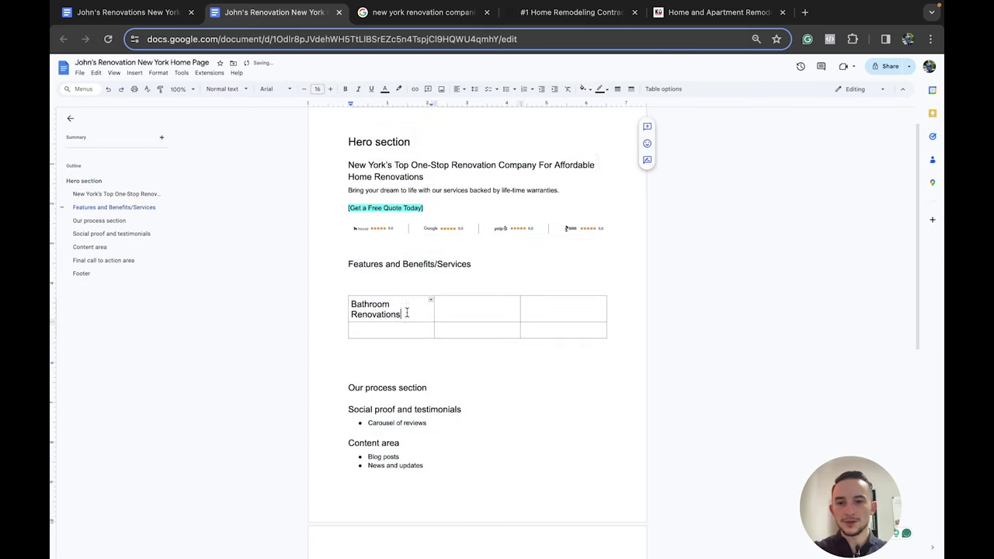
{"action": "left_click", "coordinate": [351, 304], "text": "shift"}
{"action": "key", "text": "ctrl+c"}
{"action": "left_click", "coordinate": [466, 303]}
{"action": "key", "text": "ctrl+v"}
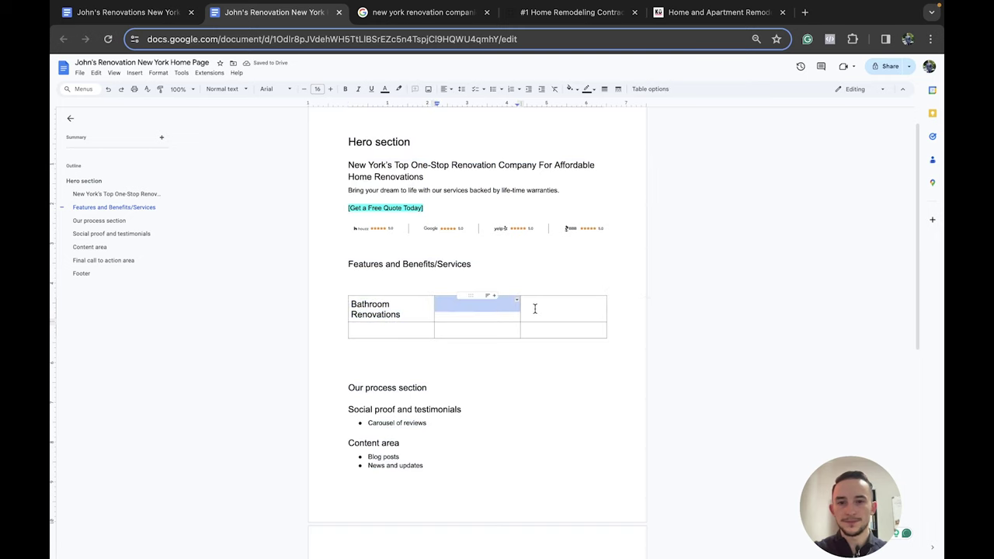
{"action": "left_click", "coordinate": [535, 309]}
{"action": "key", "text": "ctrl+v"}
{"action": "left_click", "coordinate": [395, 328]}
{"action": "key", "text": "ctrl+v"}
{"action": "left_click", "coordinate": [466, 330]}
{"action": "key", "text": "ctrl+v"}
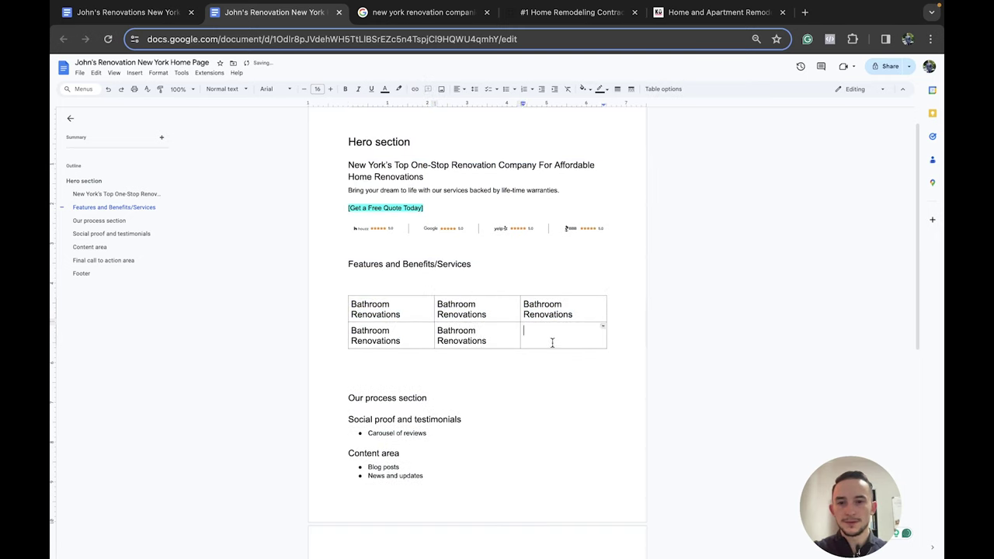
{"action": "left_click", "coordinate": [552, 339]}
{"action": "key", "text": "ctrl+v"}
Change the first row's second and third cells to "Kitchen Renovations" and "Basement Renovations", and the second row's first cell to "Landscaping"
{"action": "double_click", "coordinate": [457, 304]}
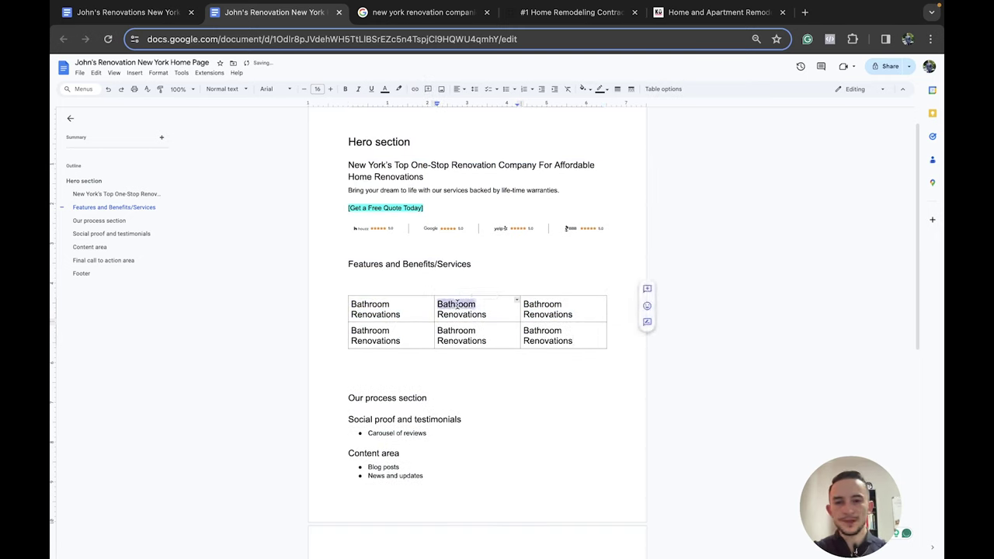
{"action": "type", "text": "Kitchen"}
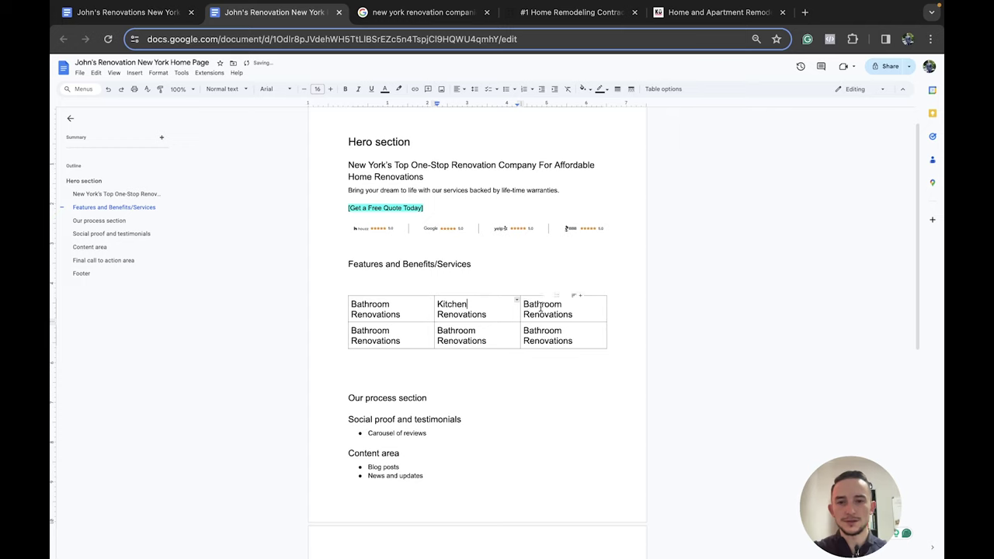
{"action": "left_click", "coordinate": [534, 306]}
{"action": "double_click", "coordinate": [535, 306]}
{"action": "type", "text": "Basemen"}
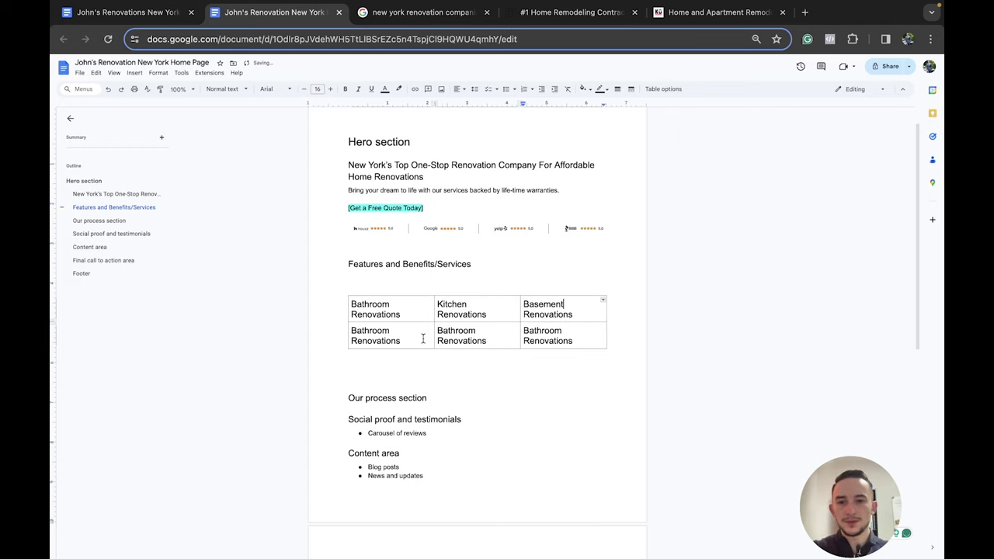
{"action": "type", "text": "t"}
{"action": "left_click_drag", "start_coordinate": [409, 340], "coordinate": [356, 326]}
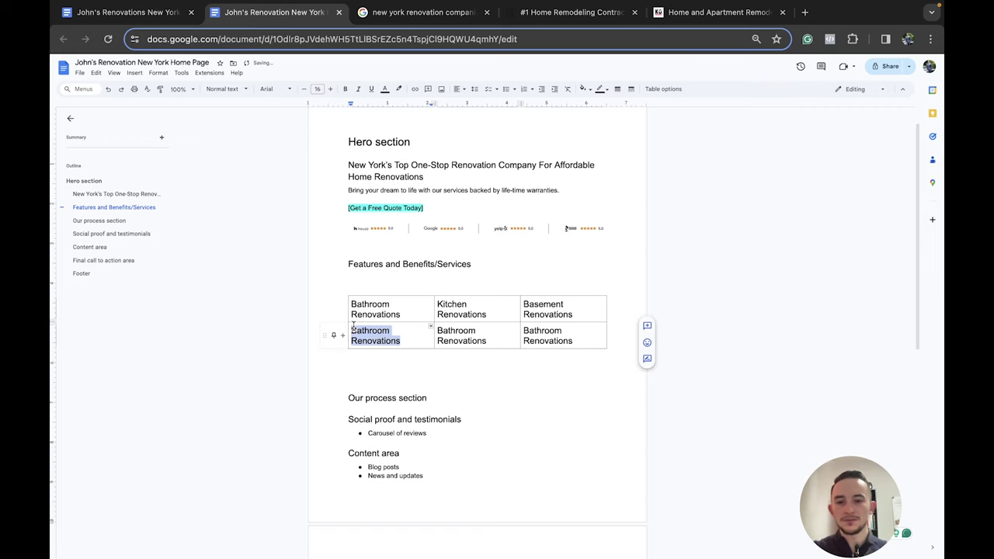
{"action": "type", "text": "Landscaping"}
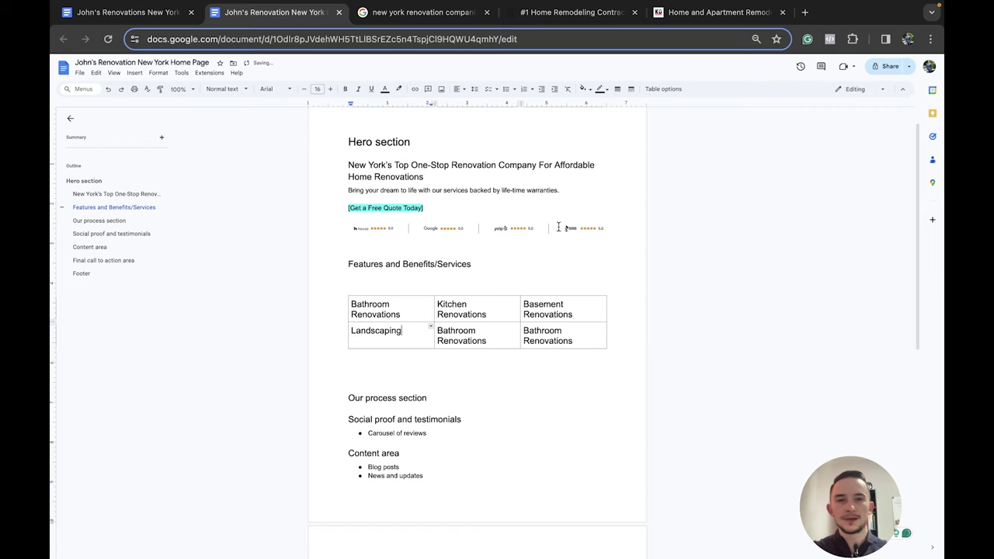
Check the services on the Knockout and ATOZ websites, and replace the second row's middle cell with "Home Remodels"
{"action": "key", "text": "super+5"}
{"action": "scroll", "coordinate": [541, 279], "scroll_direction": "up", "scroll_amount": 3}
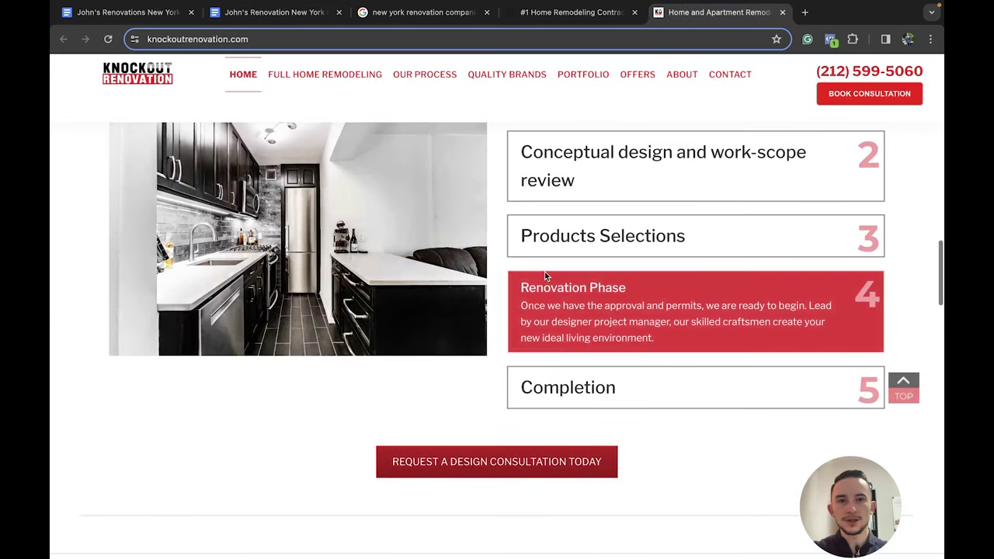
{"action": "left_click", "coordinate": [581, 13]}
{"action": "scroll", "coordinate": [550, 256], "scroll_direction": "down", "scroll_amount": 1}
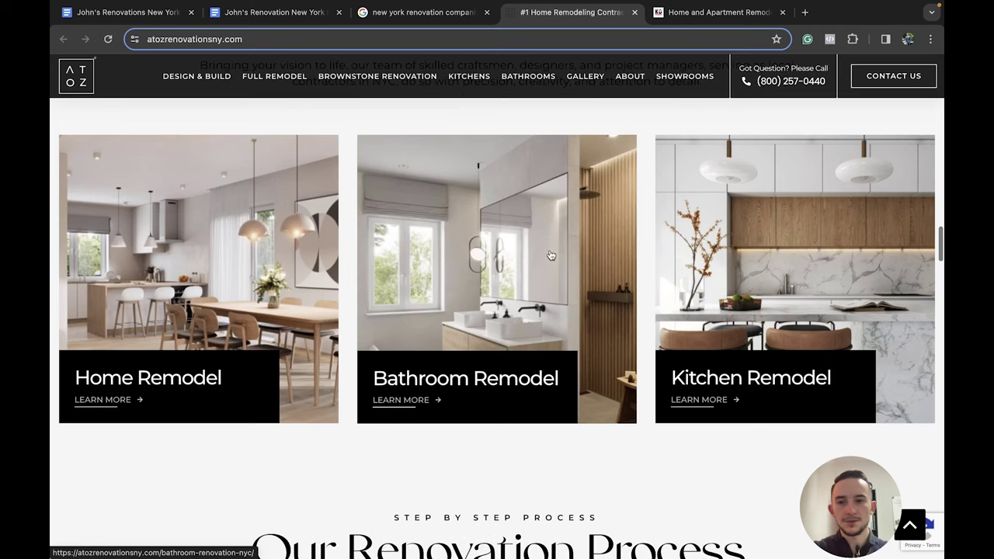
{"action": "scroll", "coordinate": [550, 255], "scroll_direction": "down", "scroll_amount": 5}
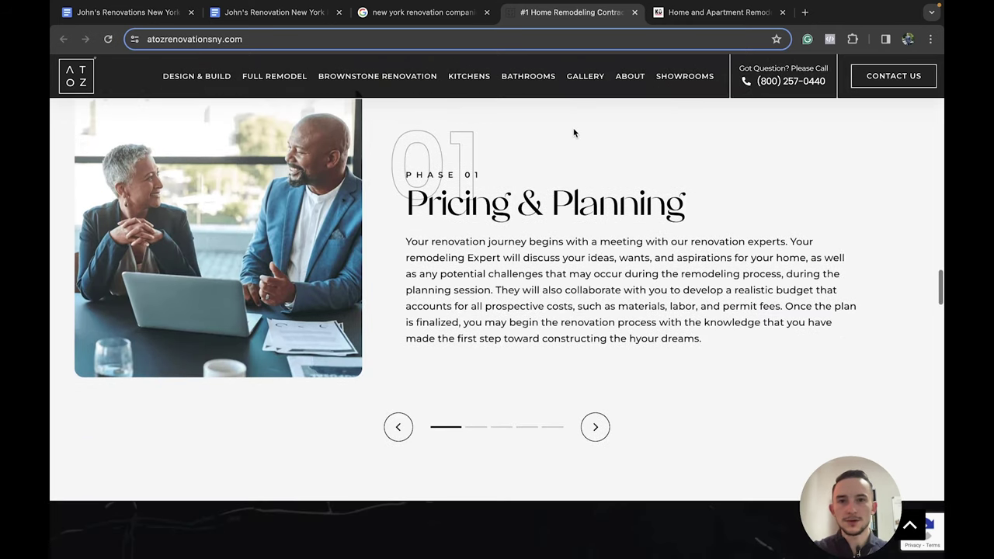
{"action": "left_click", "coordinate": [299, 19]}
{"action": "left_click", "coordinate": [488, 339]}
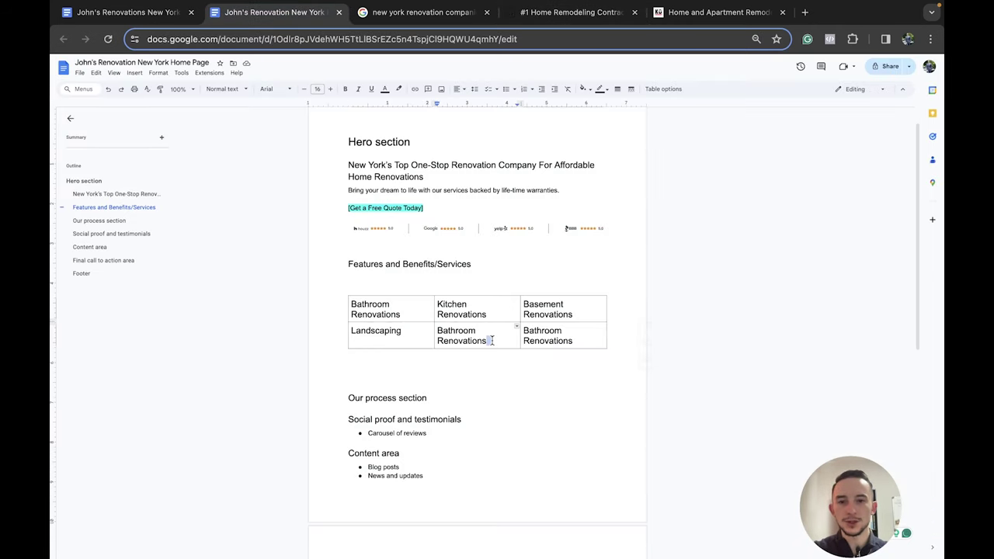
{"action": "left_click", "coordinate": [438, 331], "text": "shift"}
{"action": "type", "text": "Home Remodels"}
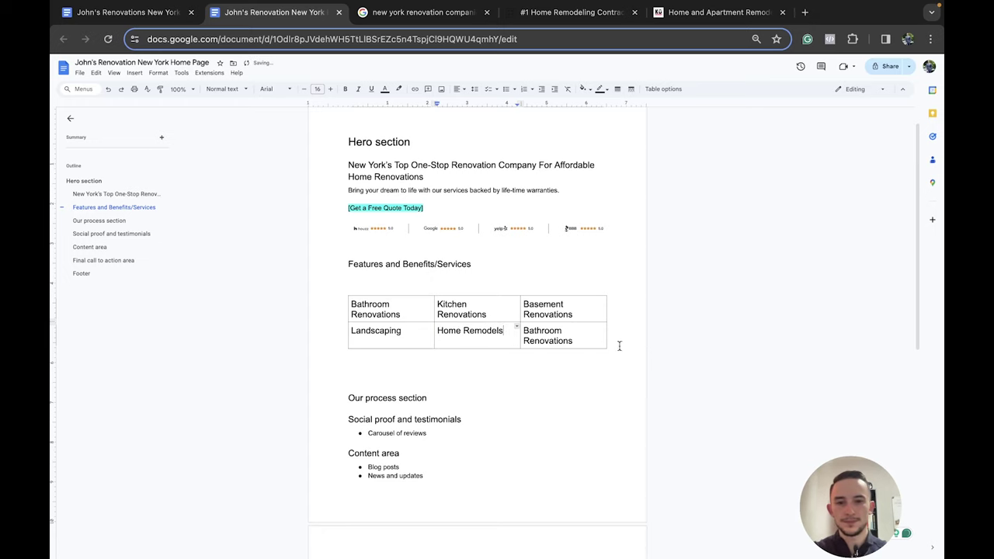
Empty the last cell of the services table and remove the blank line between the section heading and the table
{"action": "left_click", "coordinate": [521, 328]}
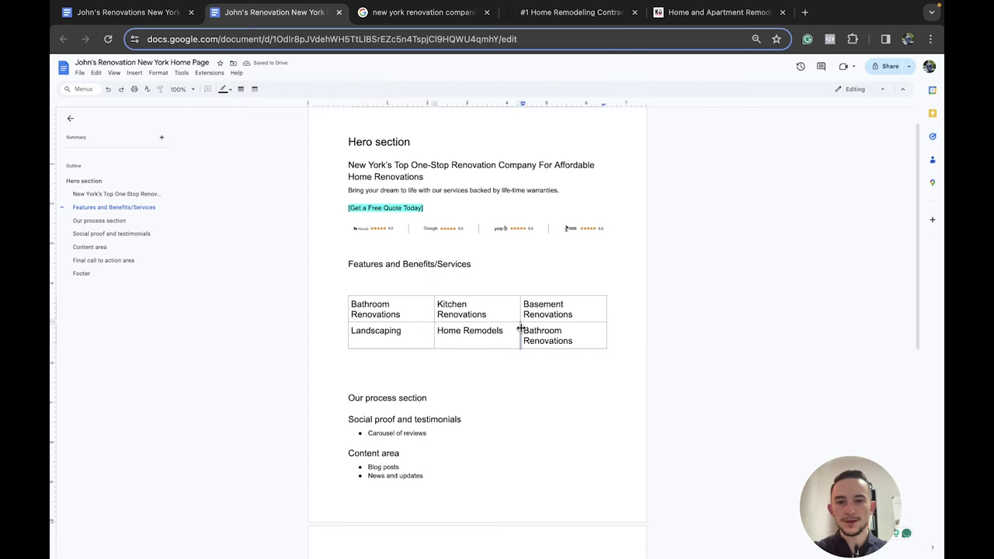
{"action": "triple_click", "coordinate": [573, 339]}
{"action": "key", "text": "BackSpace"}
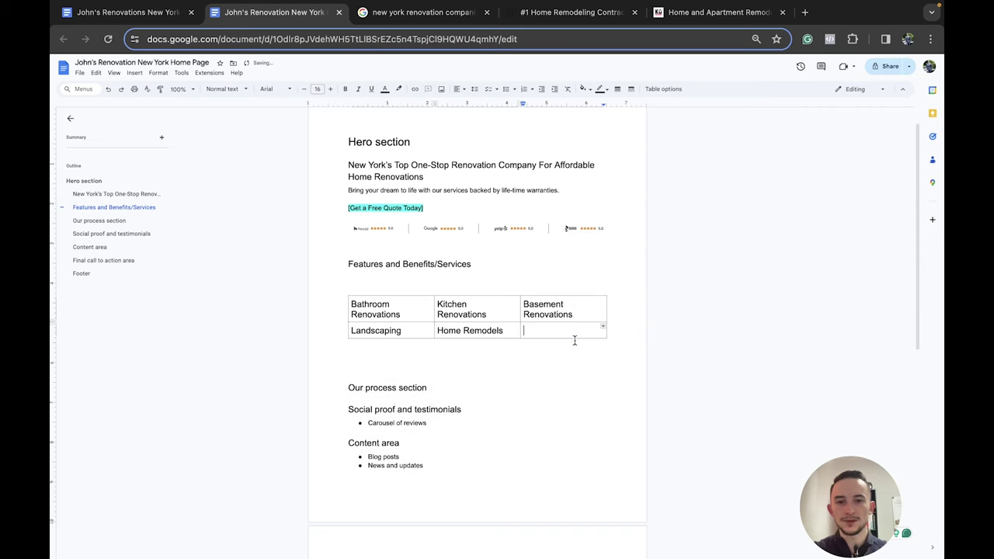
{"action": "left_click", "coordinate": [417, 315]}
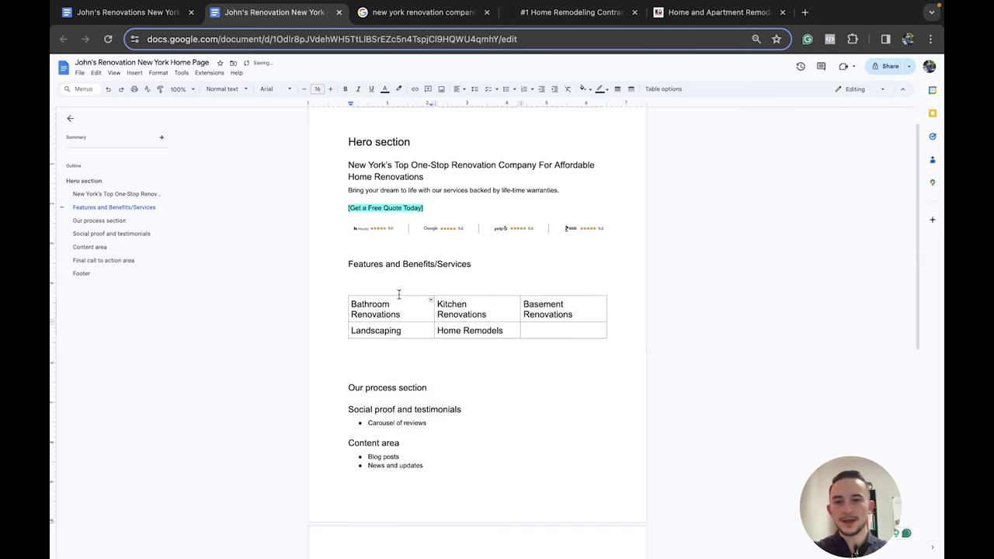
{"action": "left_click", "coordinate": [402, 280]}
{"action": "key", "text": "BackSpace"}
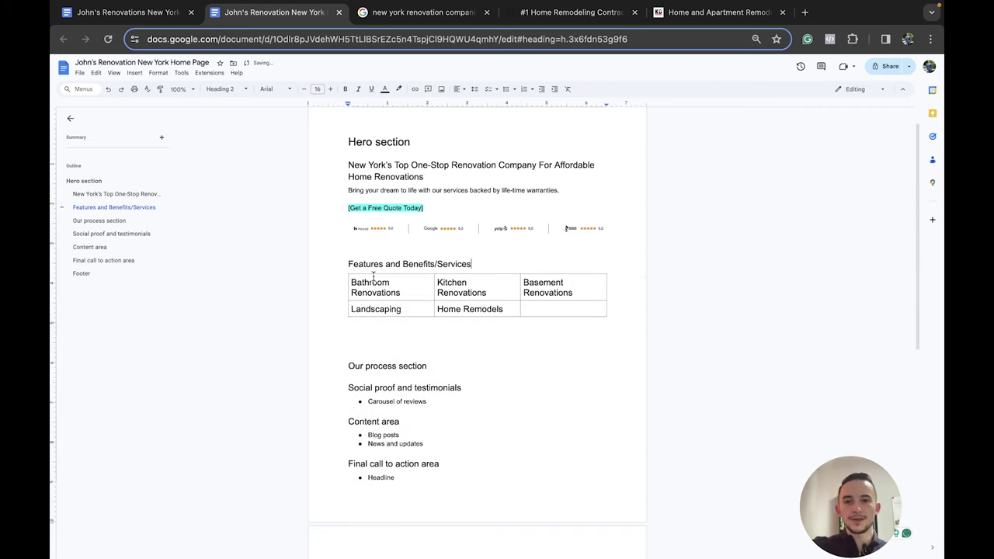
Add an empty line below "Bathroom Renovations" and bold the three service names in the table's first row
{"action": "left_click", "coordinate": [416, 296]}
{"action": "key", "text": "Return"}
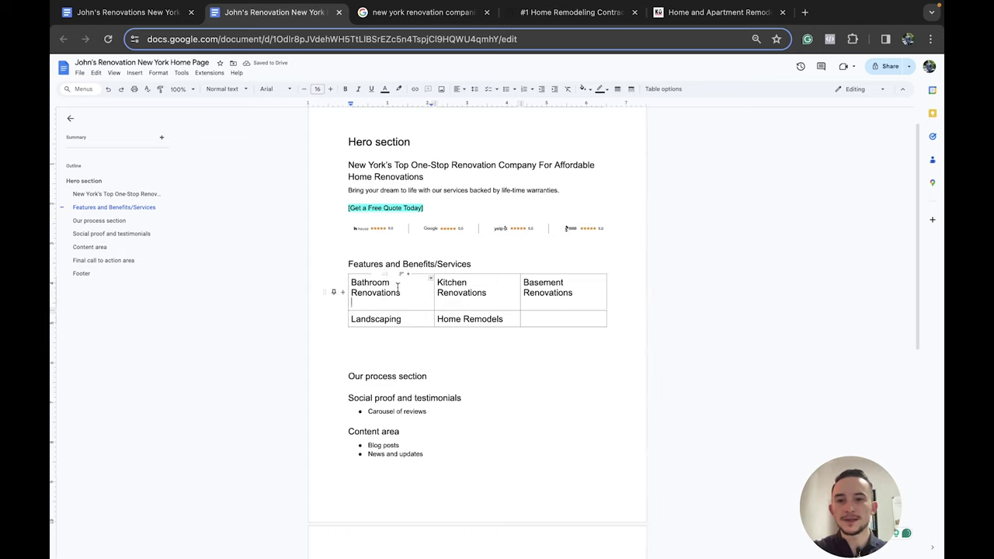
{"action": "left_click_drag", "start_coordinate": [401, 294], "coordinate": [351, 283]}
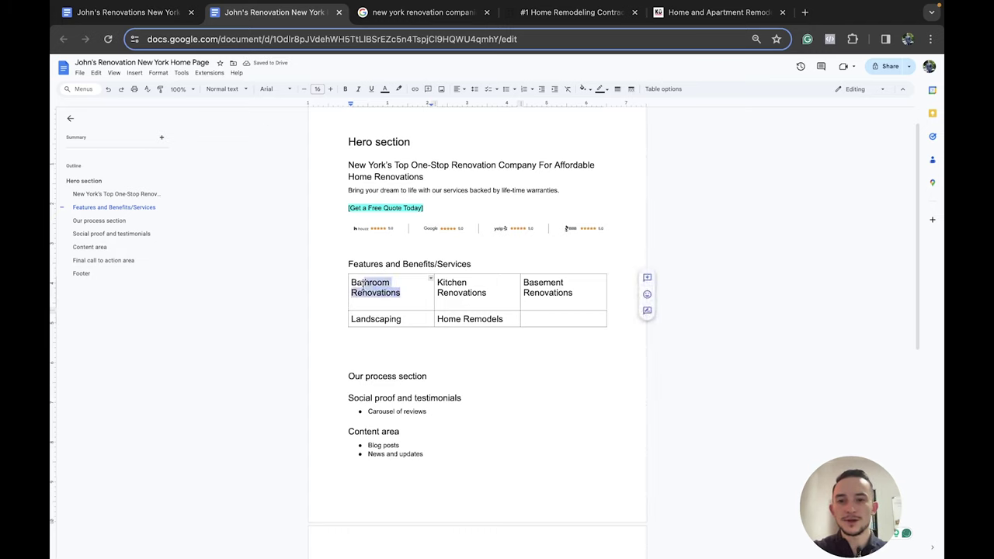
{"action": "key", "text": "ctrl+b"}
{"action": "left_click", "coordinate": [438, 282]}
{"action": "left_click_drag", "start_coordinate": [491, 293], "coordinate": [437, 282]}
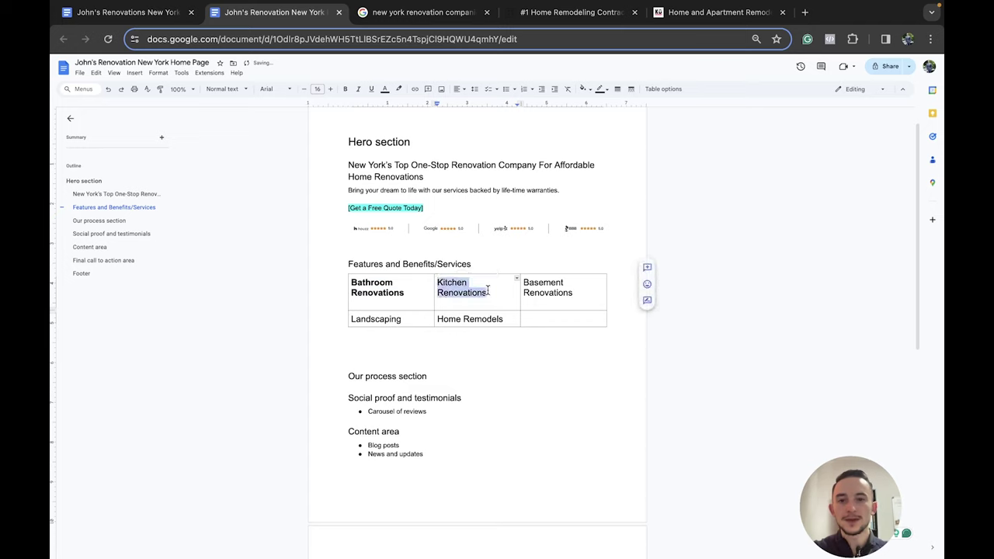
{"action": "key", "text": "ctrl+b"}
{"action": "left_click", "coordinate": [524, 284]}
{"action": "left_click", "coordinate": [573, 293], "text": "shift"}
{"action": "key", "text": "ctrl+b"}
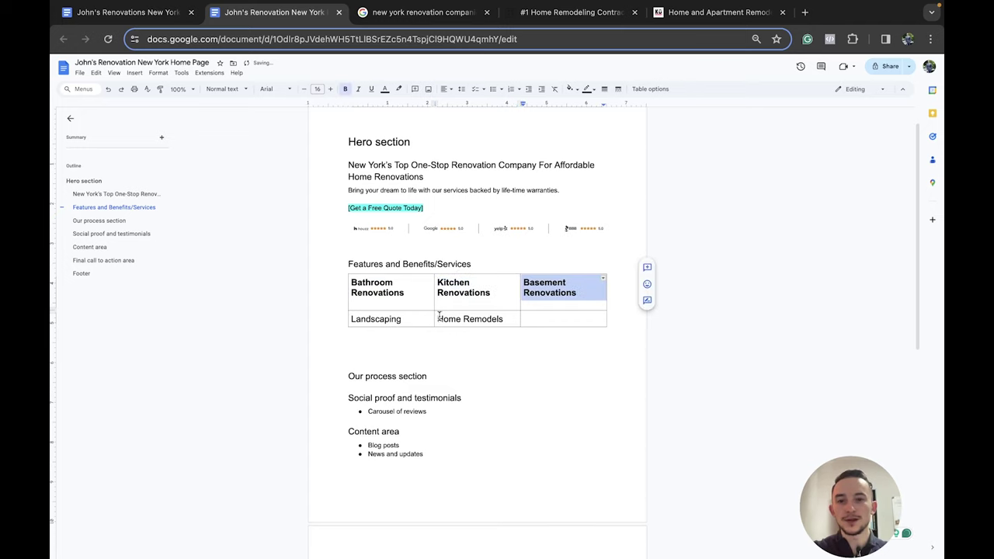
Bold "Home Remodels" and "Landscaping" in the second row and place the cursor on the empty line below "Bathroom Renovations"
{"action": "left_click", "coordinate": [437, 319]}
{"action": "left_click", "coordinate": [502, 319], "text": "shift"}
{"action": "key", "text": "ctrl+b"}
{"action": "left_click", "coordinate": [351, 318]}
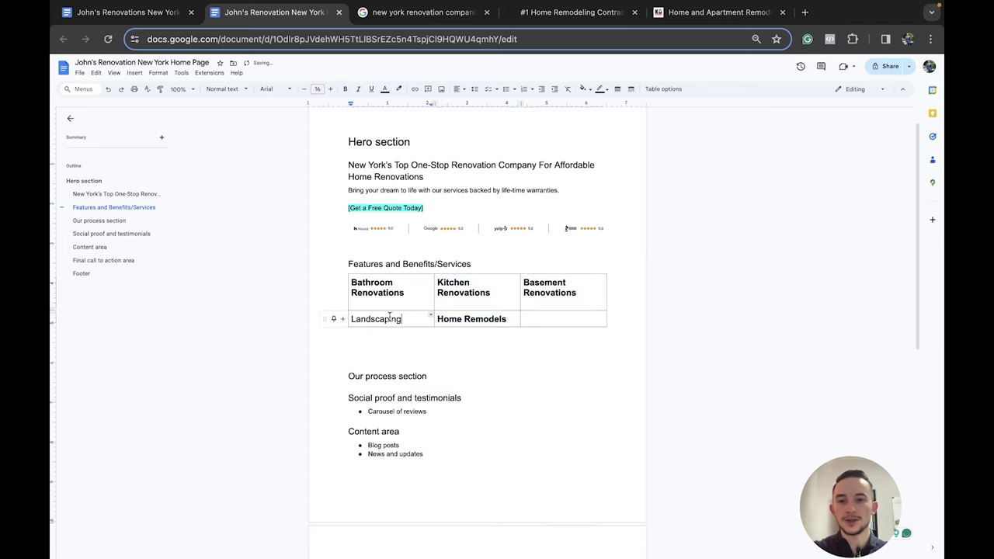
{"action": "left_click", "coordinate": [404, 318], "text": "shift"}
{"action": "key", "text": "ctrl+b"}
{"action": "left_click", "coordinate": [399, 305]}
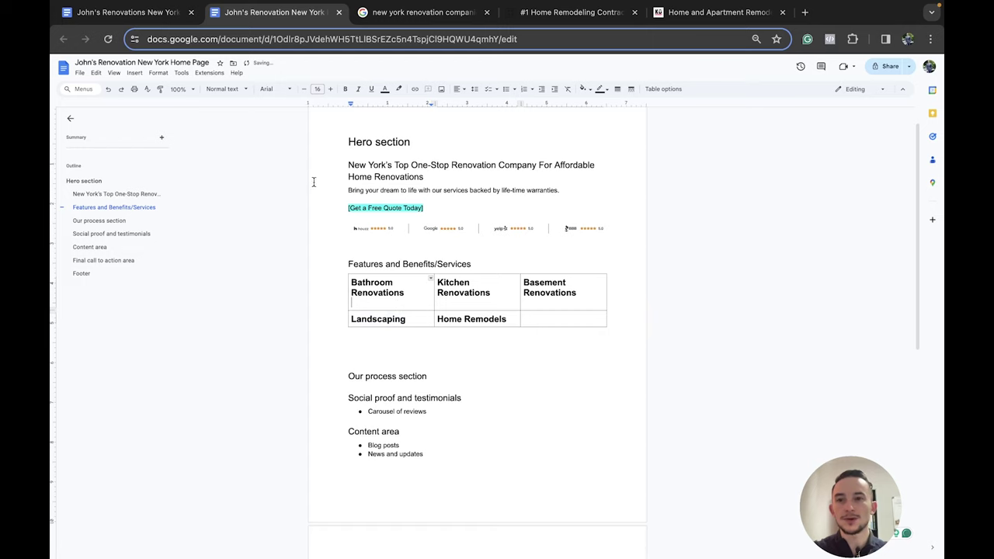
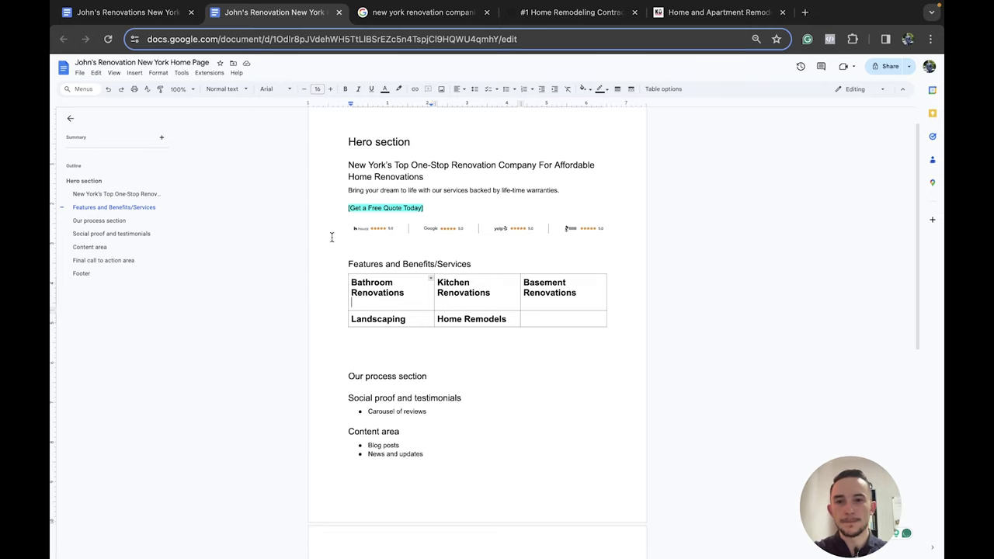
Review the home page outline, and examine the Our Renovation Process section on the ATOZ Renovations website
{"action": "scroll", "coordinate": [331, 237], "scroll_direction": "up", "scroll_amount": 1}
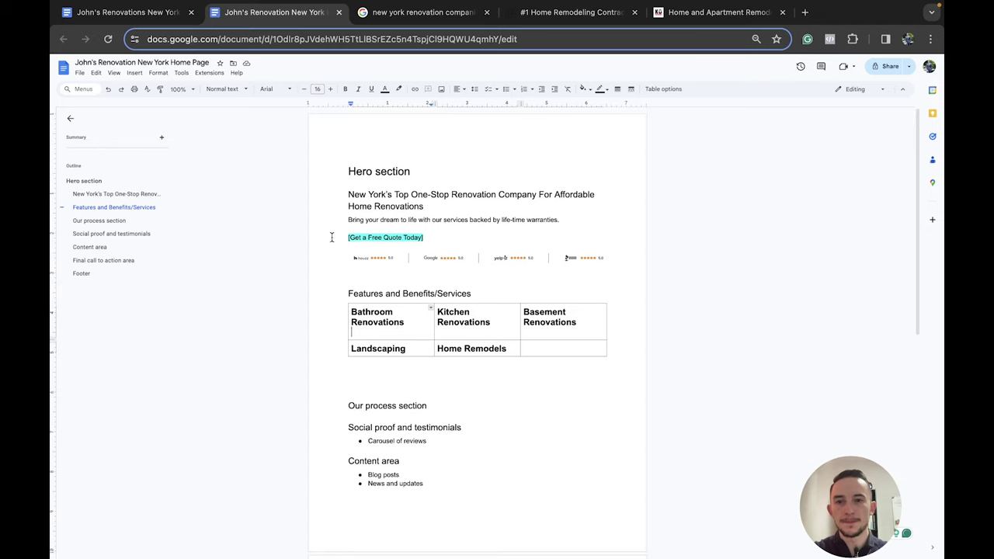
{"action": "scroll", "coordinate": [331, 237], "scroll_direction": "down", "scroll_amount": 2}
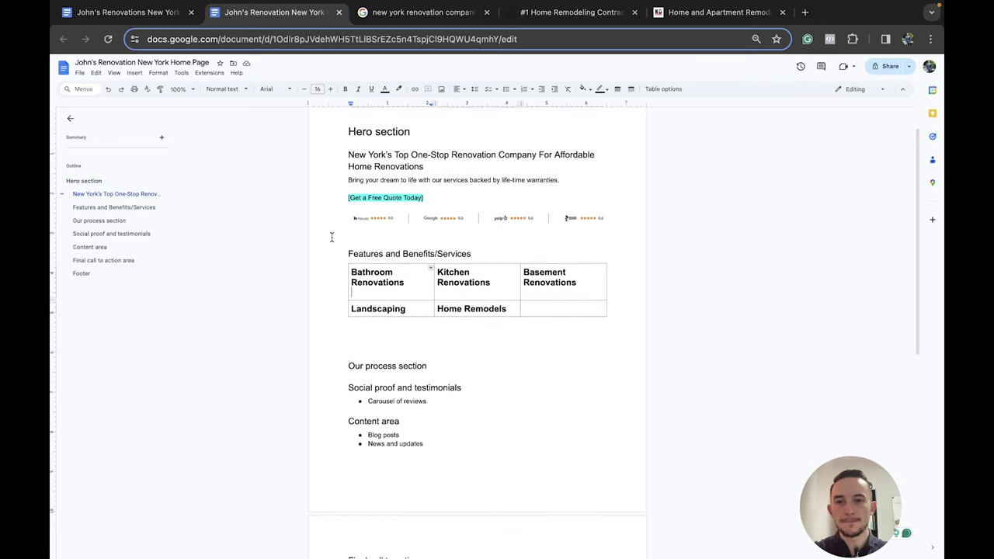
{"action": "scroll", "coordinate": [331, 237], "scroll_direction": "down", "scroll_amount": 3}
{"action": "scroll", "coordinate": [332, 237], "scroll_direction": "up", "scroll_amount": 3}
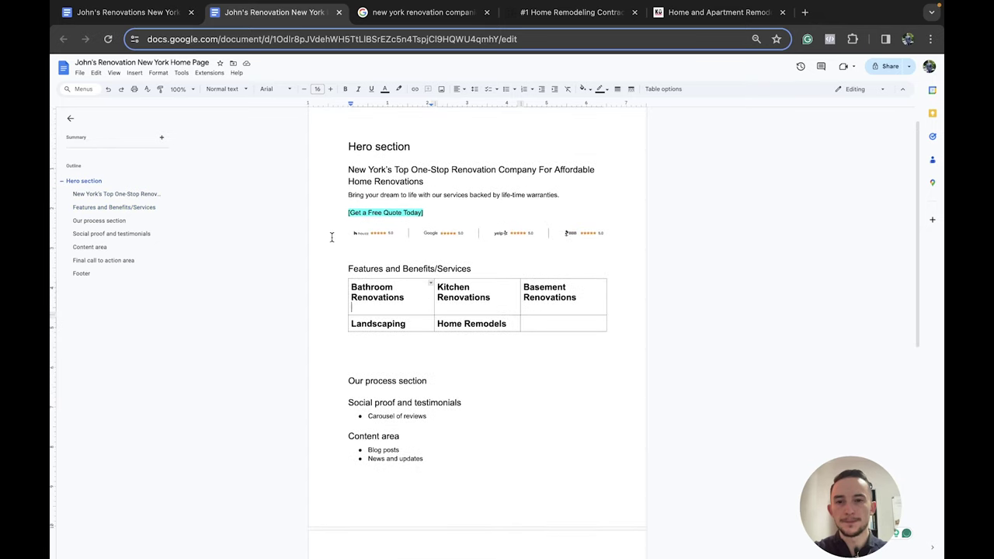
{"action": "left_click", "coordinate": [705, 13]}
{"action": "left_click", "coordinate": [604, 14]}
{"action": "scroll", "coordinate": [454, 230], "scroll_direction": "down", "scroll_amount": 3}
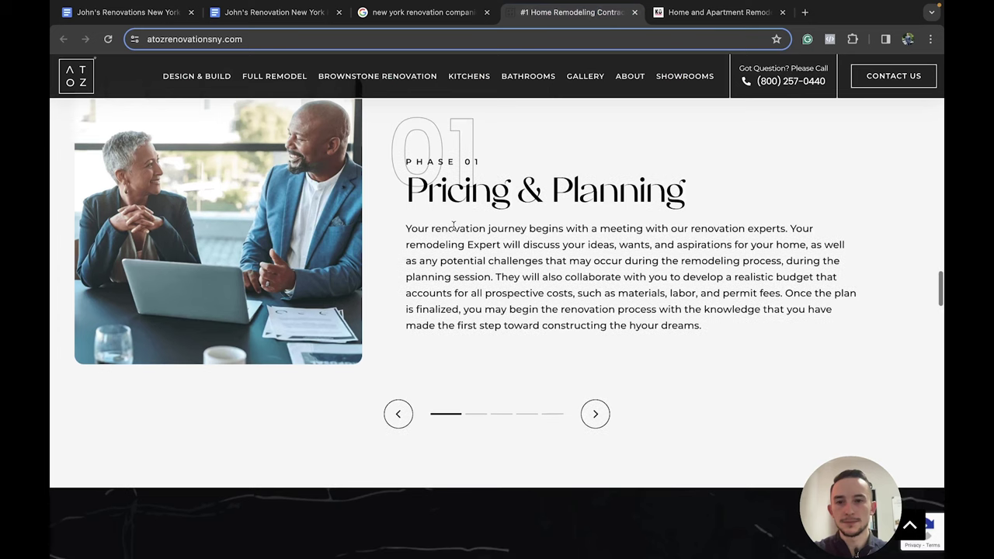
{"action": "scroll", "coordinate": [453, 225], "scroll_direction": "up", "scroll_amount": 3}
{"action": "scroll", "coordinate": [519, 203], "scroll_direction": "up", "scroll_amount": 3}
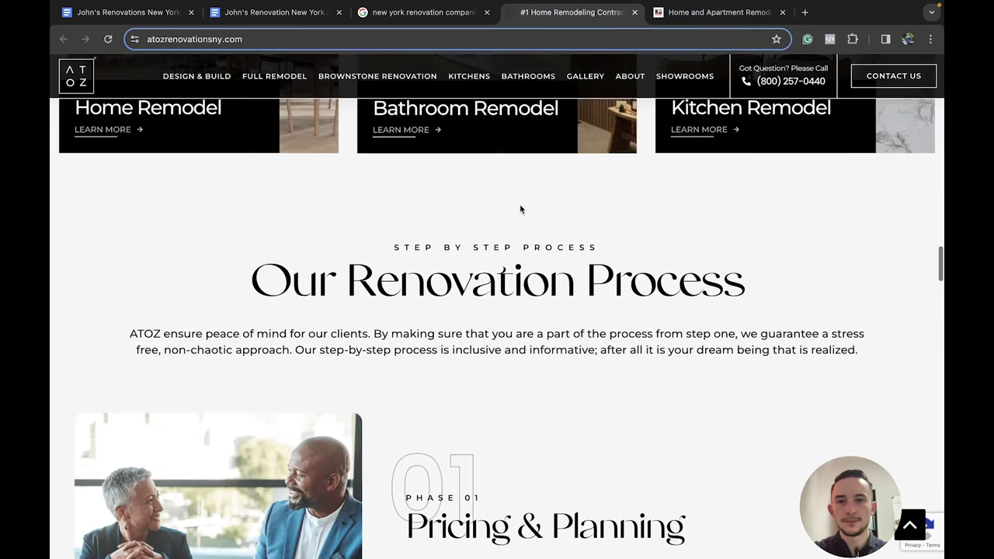
Back in the home page document, write "Turn your bathroom into an at-home oasis. Everything from walk-in tubs to vanities" under "Bathroom Renovations"
{"action": "left_click", "coordinate": [275, 12]}
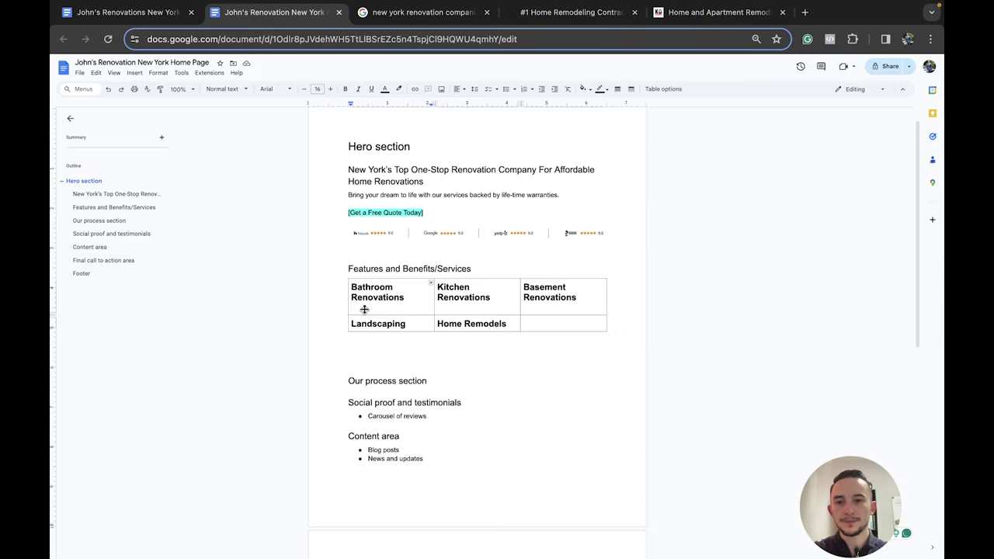
{"action": "type", "text": "Turn "}
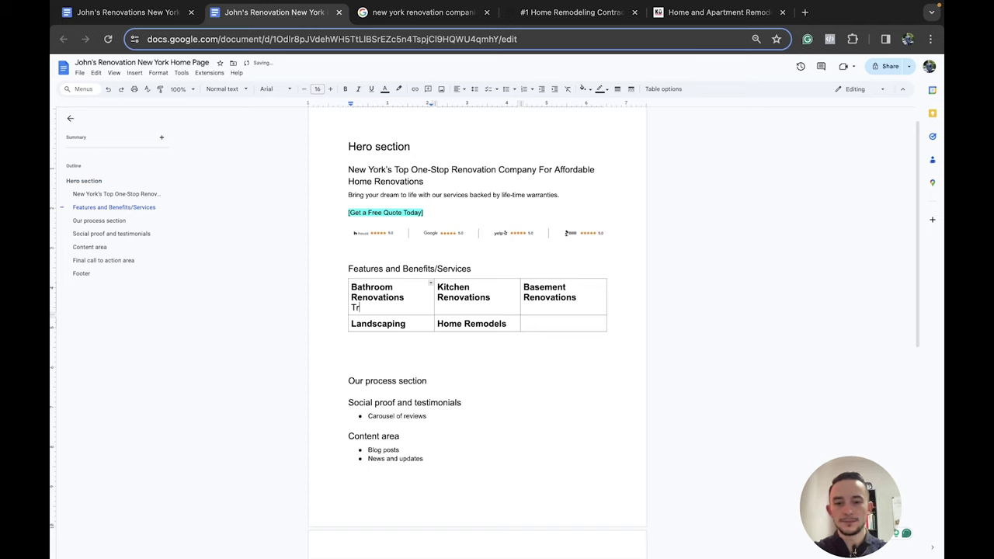
{"action": "type", "text": "your bat"}
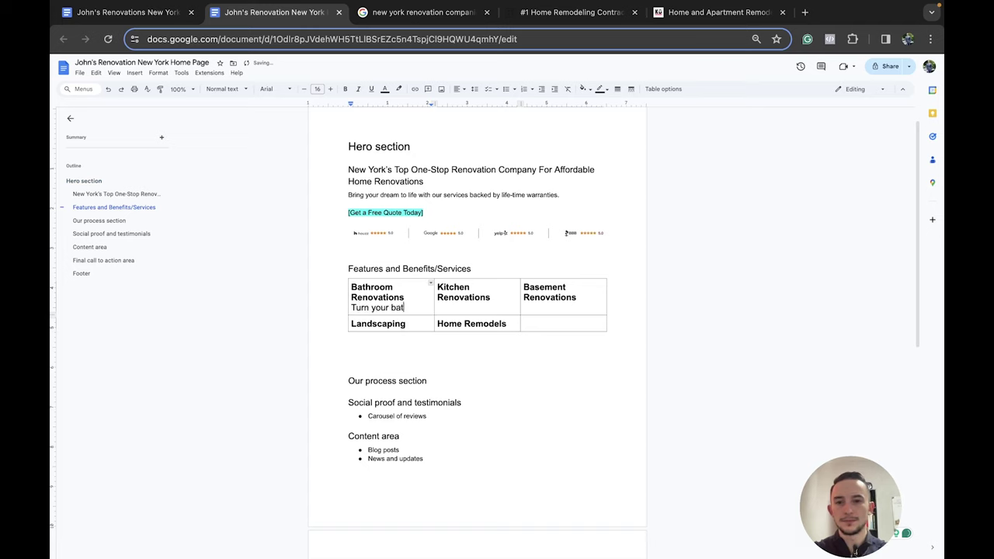
{"action": "type", "text": "hroom into an "}
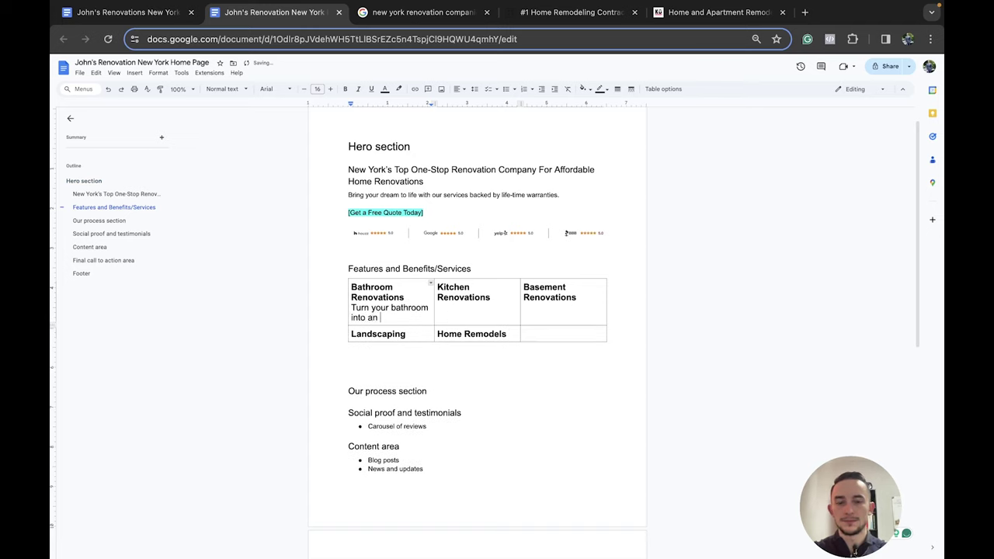
{"action": "type", "text": "at-home oasis with ou"}
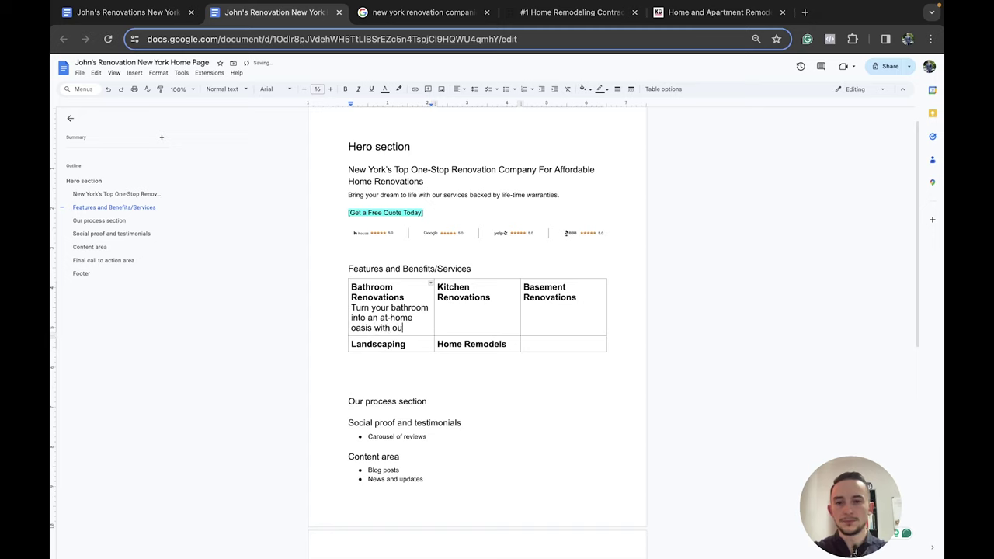
{"action": "key", "text": "BackSpace"}
{"action": "key", "text": "BackSpace"}
{"action": "key", "text": "BackSpace"}
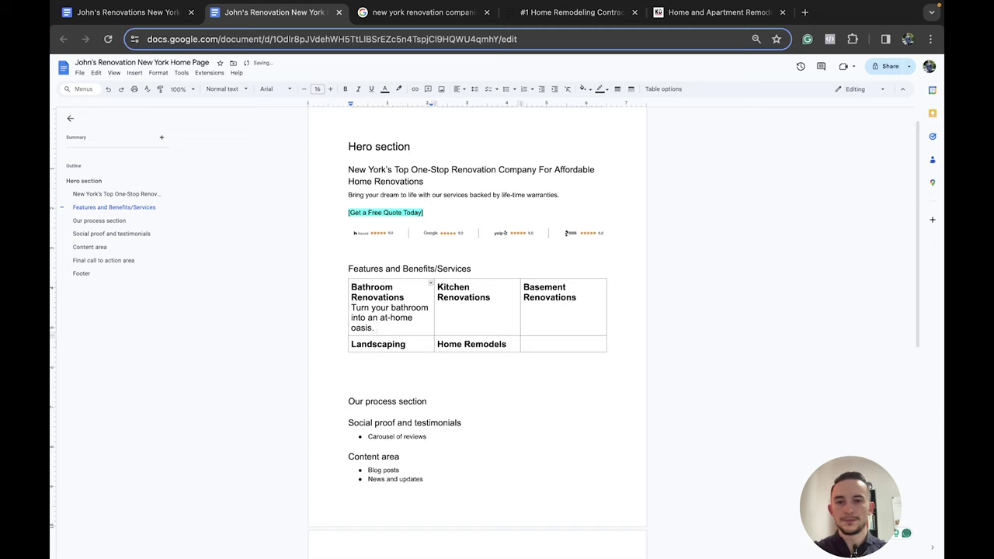
{"action": "type", "text": ". Everything from w"}
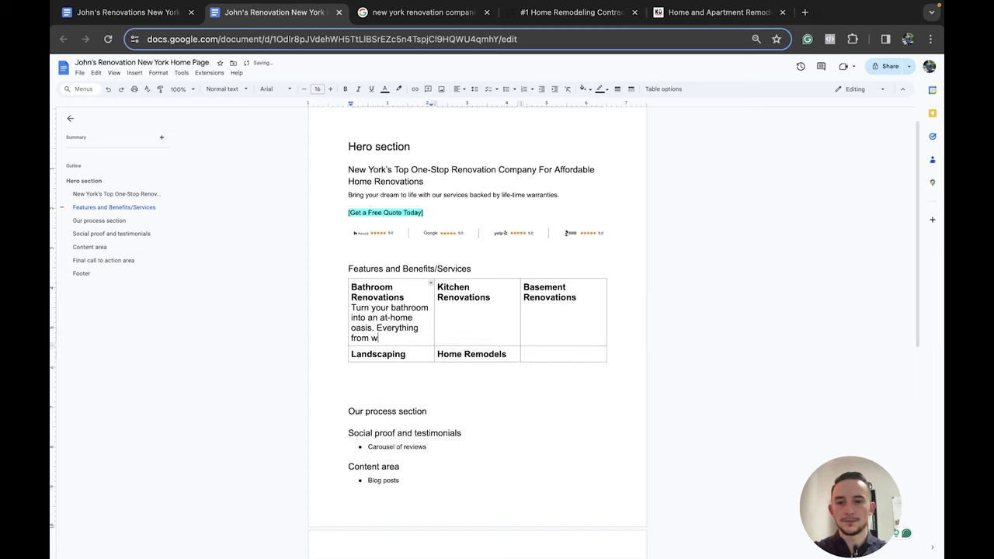
{"action": "type", "text": "alk-in tubs to van"}
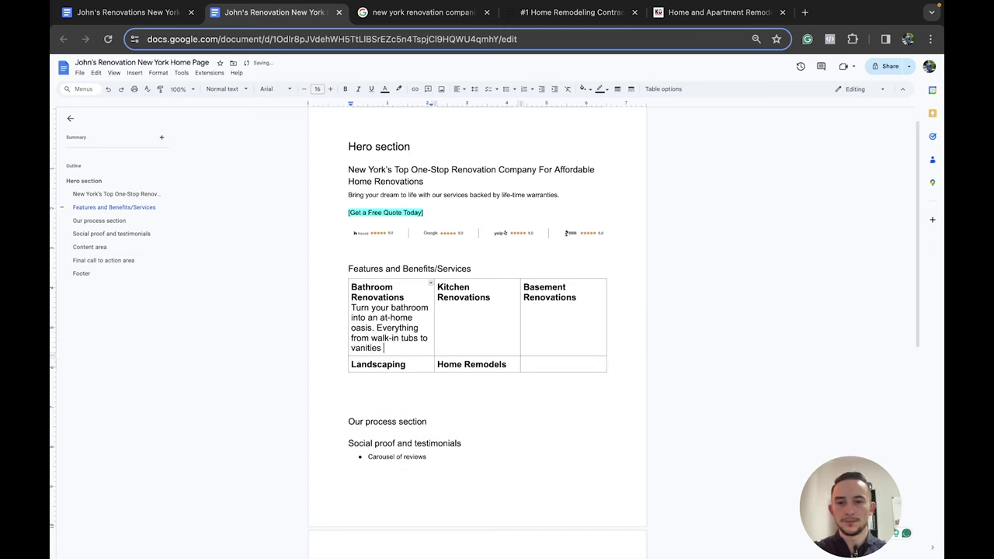
{"action": "type", "text": "ities"}
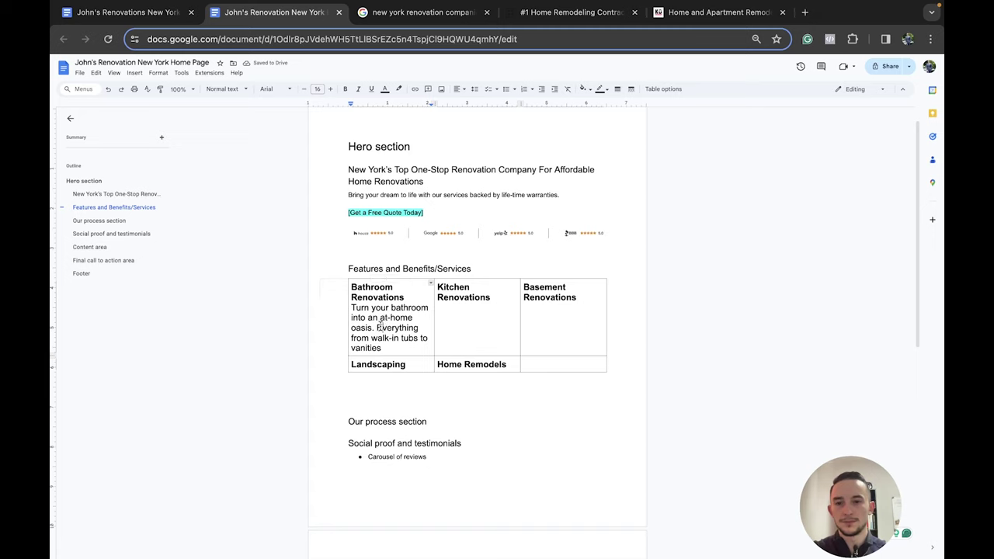
Reword the second bathroom sentence to "We help with everything from walk-in tubs to vanities and shower conversions."
{"action": "left_click", "coordinate": [384, 327]}
{"action": "key", "text": "BackSpace"}
{"action": "type", "text": "We help with e"}
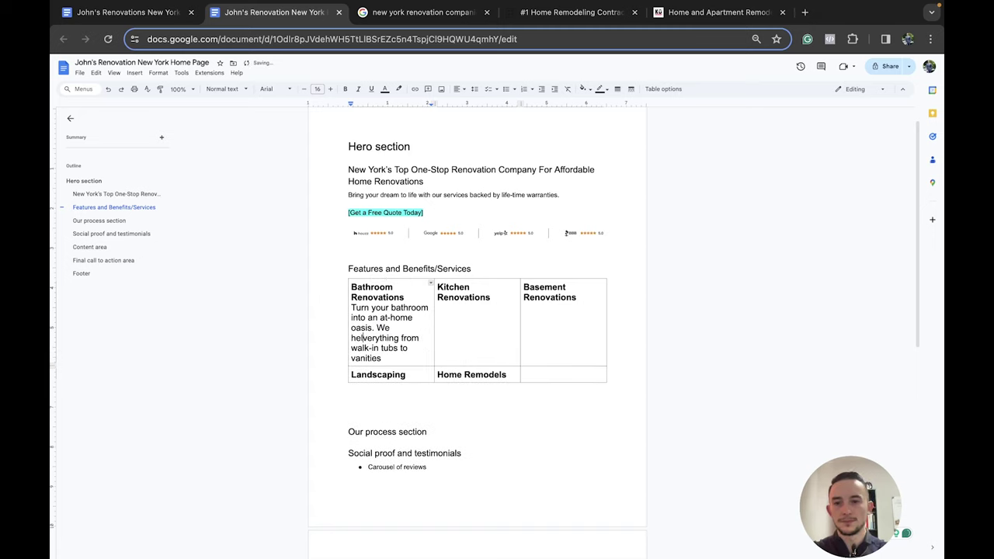
{"action": "left_click", "coordinate": [389, 357]}
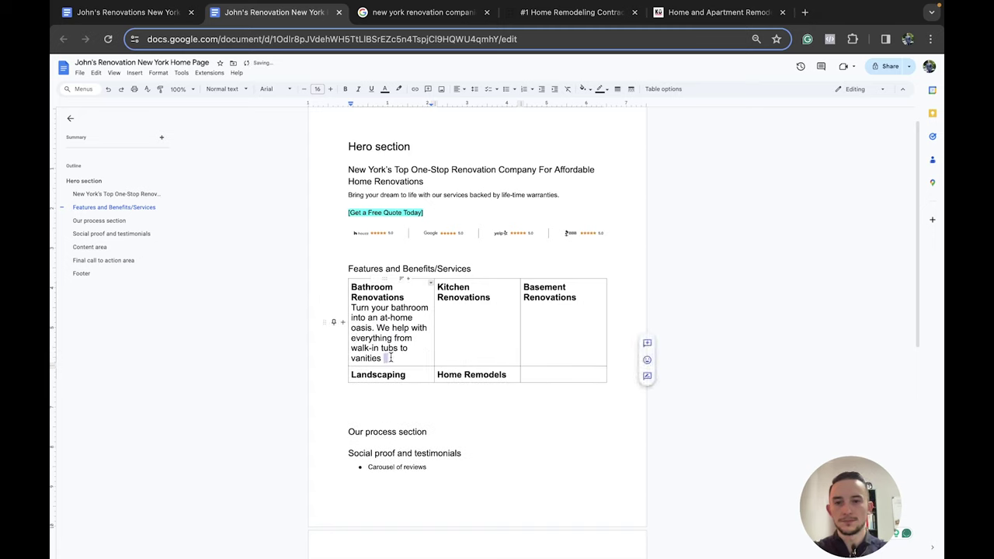
{"action": "type", "text": "and shower conversions."}
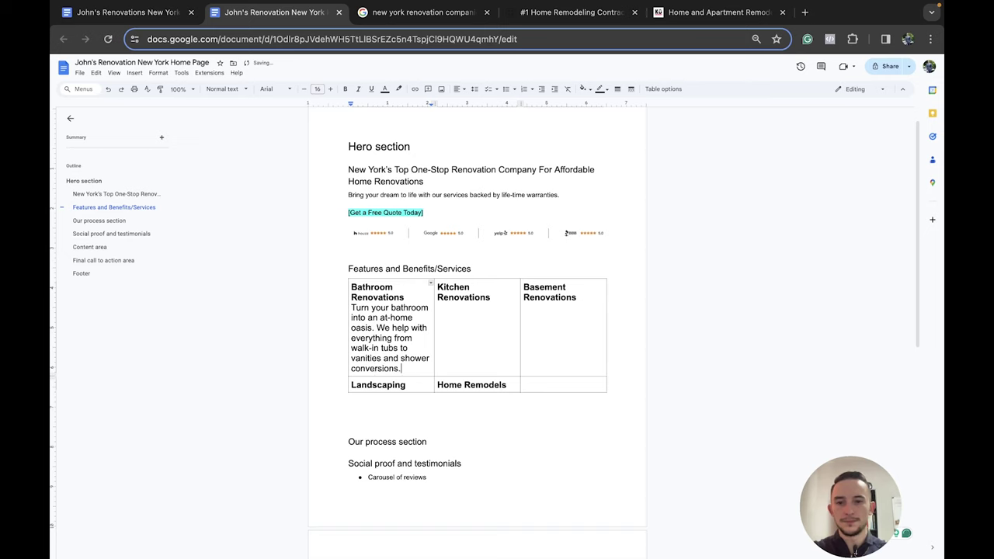
Reduce the bathroom description's font size to 12 so it is smaller than the service name
{"action": "left_click", "coordinate": [353, 309], "text": "shift"}
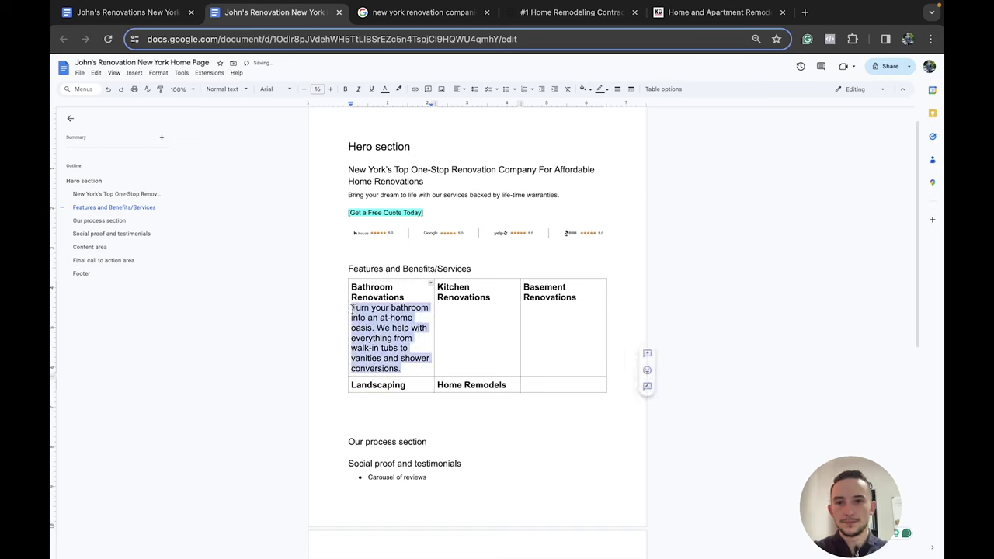
{"action": "left_click", "coordinate": [304, 90]}
{"action": "left_click", "coordinate": [304, 90]}
{"action": "left_click", "coordinate": [305, 90]}
{"action": "left_click", "coordinate": [304, 89]}
{"action": "left_click", "coordinate": [366, 188]}
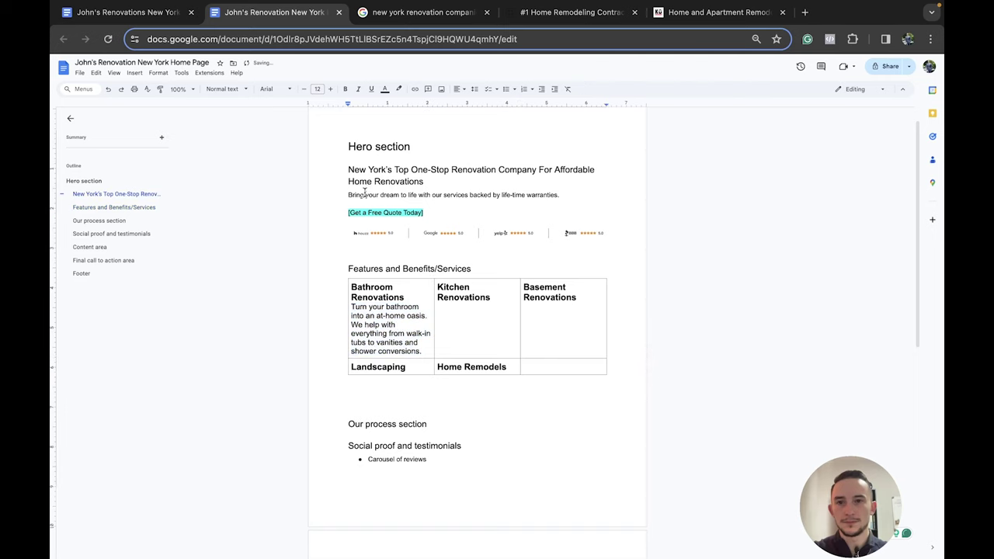
{"action": "left_click", "coordinate": [422, 351]}
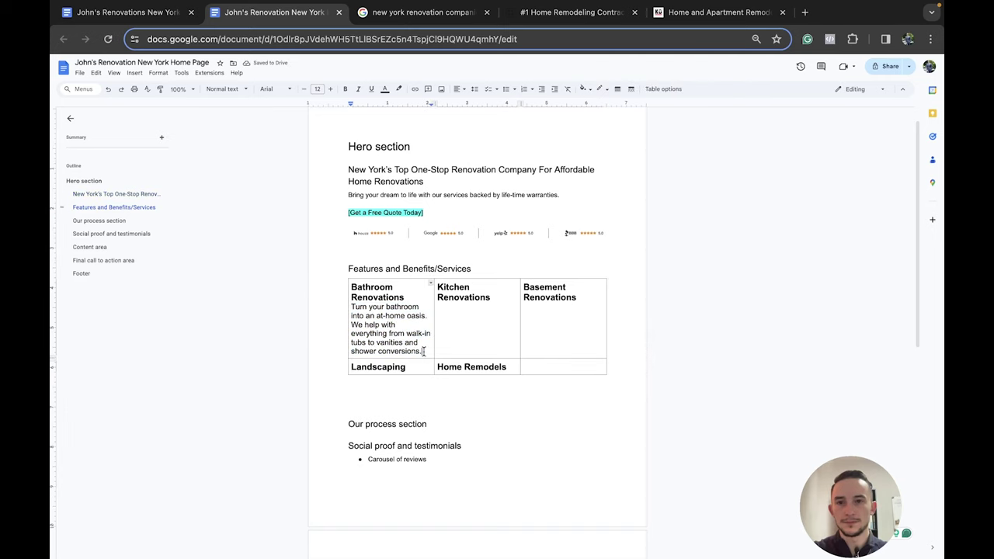
{"action": "left_click", "coordinate": [352, 308], "text": "shift"}
{"action": "left_click", "coordinate": [305, 89]}
{"action": "left_click", "coordinate": [305, 89]}
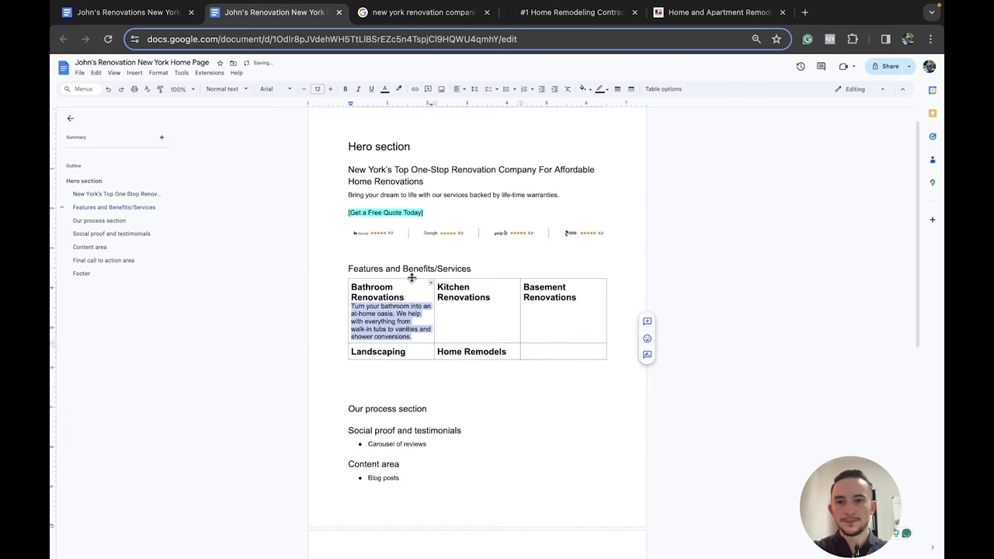
{"action": "left_click", "coordinate": [426, 335]}
{"action": "scroll", "coordinate": [418, 348], "scroll_direction": "down", "scroll_amount": 1}
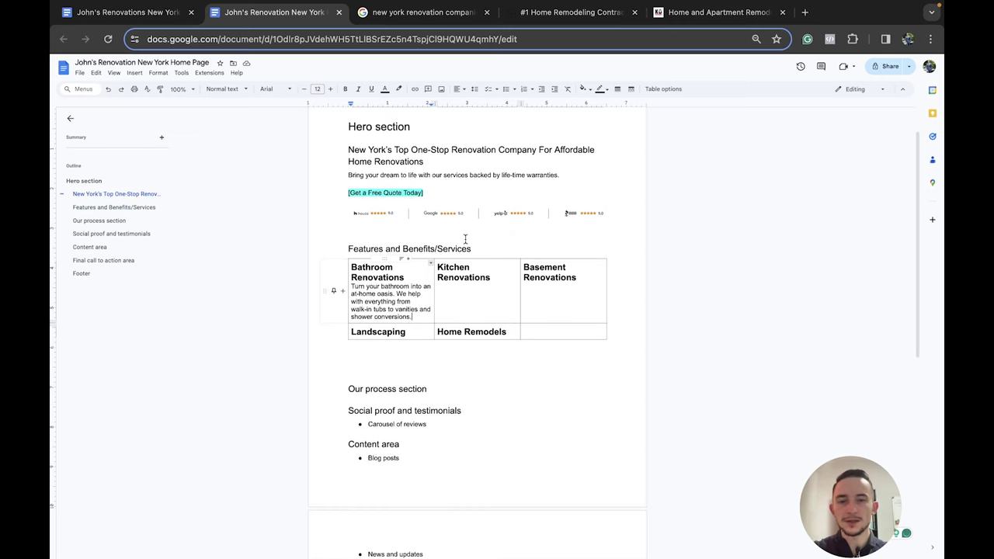
On the ATOZ Renovations website, open the home, bathroom and kitchen remodel pages separately and examine the bathroom page's intro copy
{"action": "left_click", "coordinate": [565, 16]}
{"action": "scroll", "coordinate": [380, 326], "scroll_direction": "up", "scroll_amount": 3}
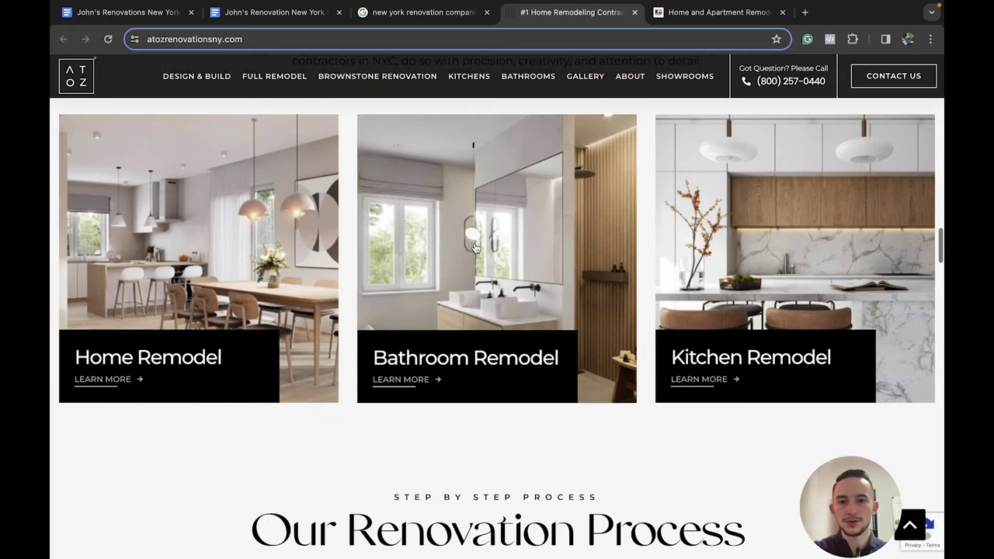
{"action": "left_click", "coordinate": [380, 357], "text": "super"}
{"action": "left_click", "coordinate": [754, 379], "text": "super"}
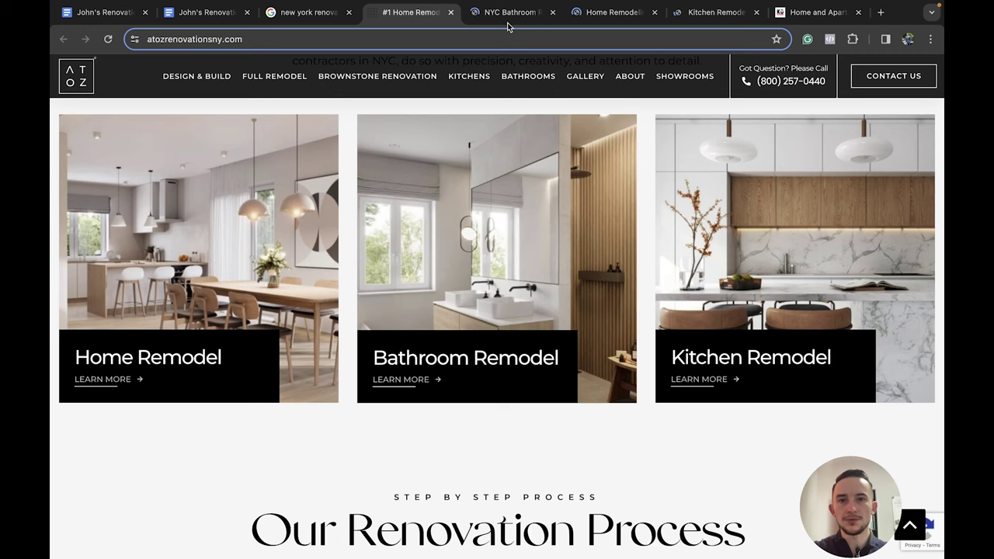
{"action": "left_click", "coordinate": [508, 14]}
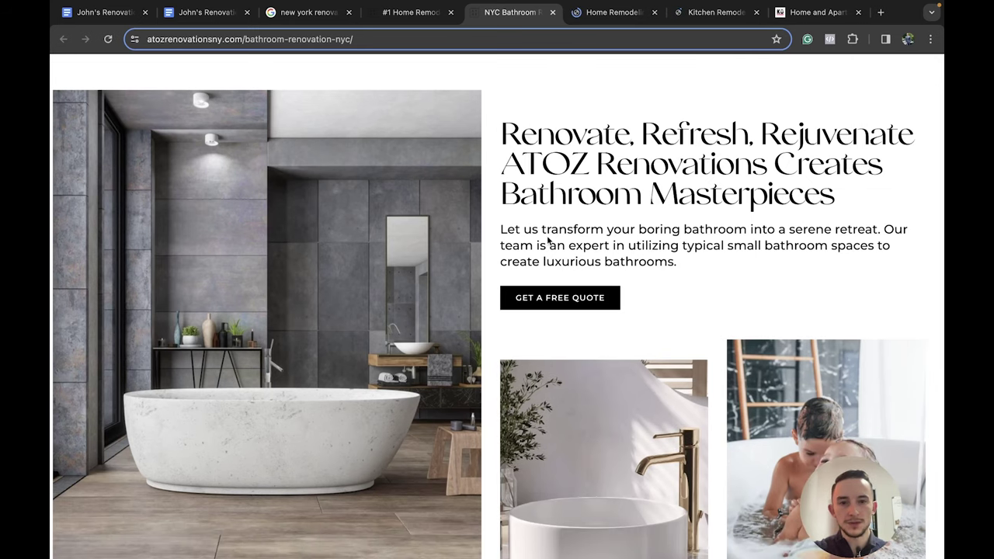
Return to the home page document and replace "Turn" with "Transform" at the start of the bathroom description
{"action": "left_click", "coordinate": [206, 11]}
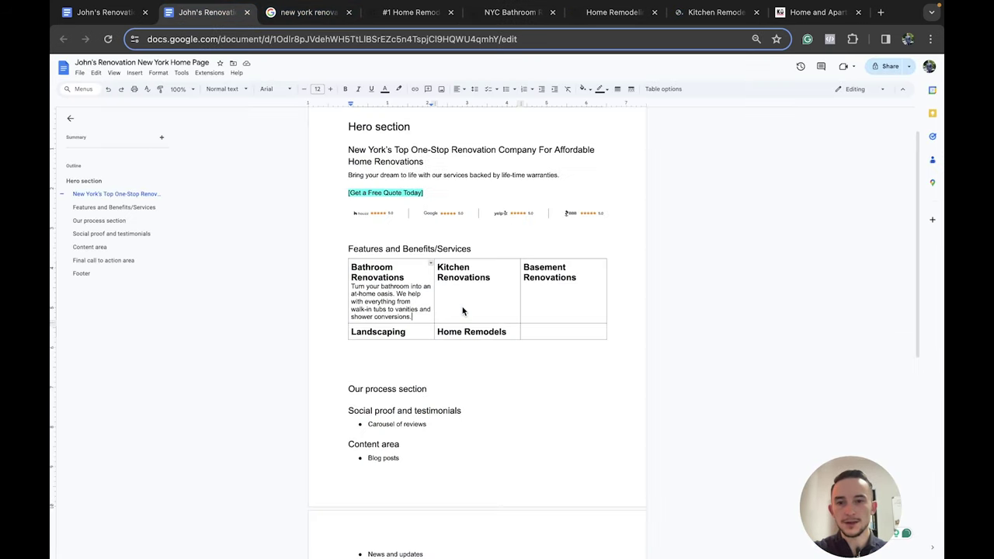
{"action": "double_click", "coordinate": [358, 287]}
{"action": "type", "text": "Transform"}
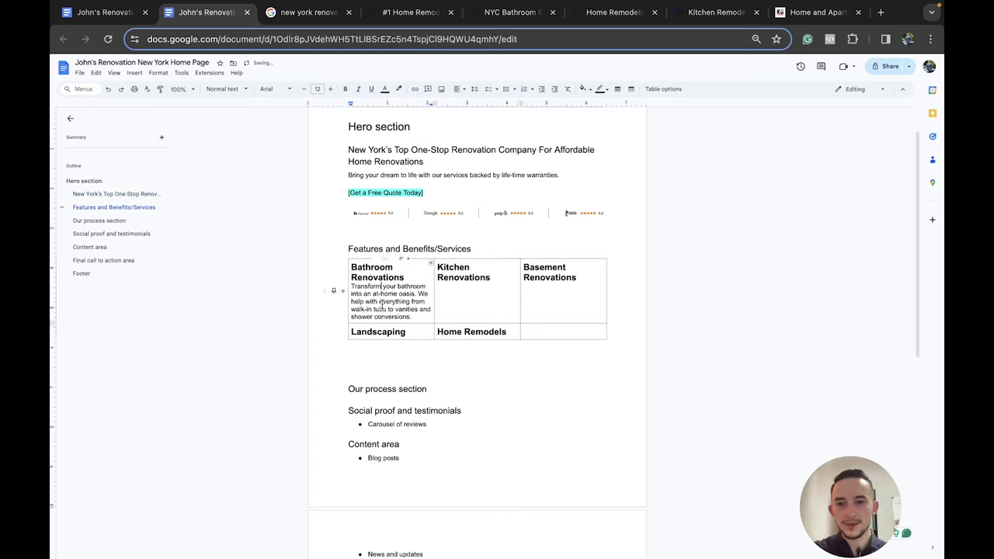
Recheck the ATOZ bathroom page's wording, and replace "with" with "refresh" in the document's bathroom description
{"action": "left_click", "coordinate": [509, 13]}
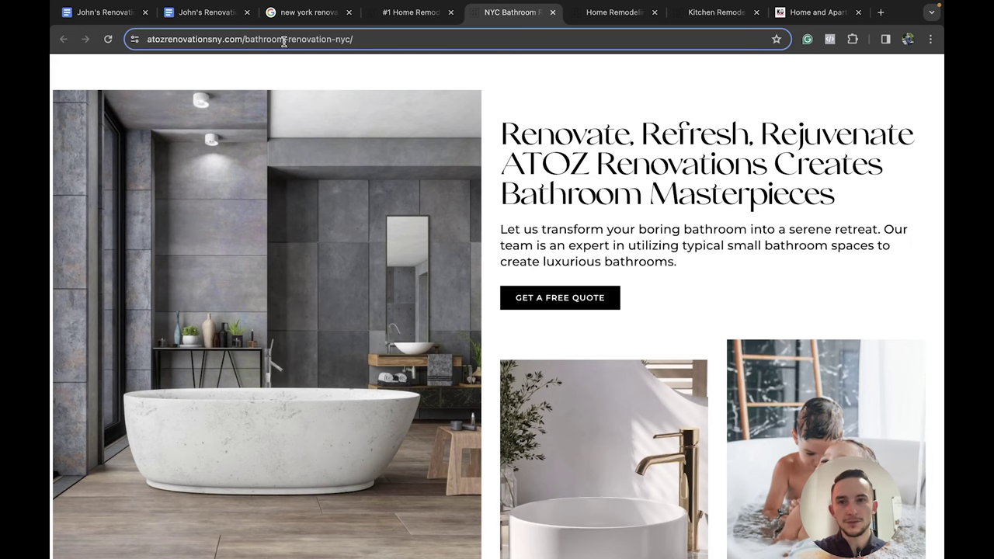
{"action": "left_click", "coordinate": [202, 13]}
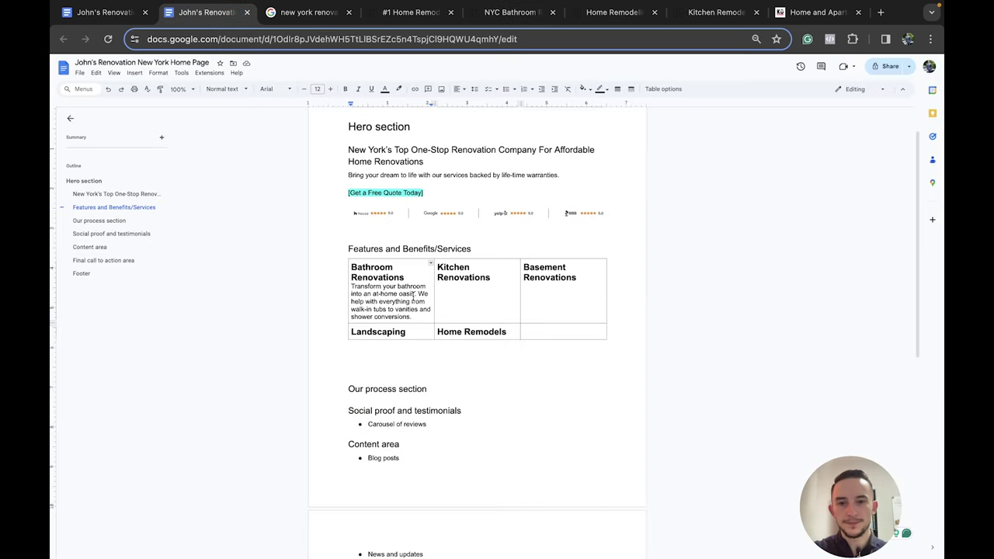
{"action": "triple_click", "coordinate": [369, 302]}
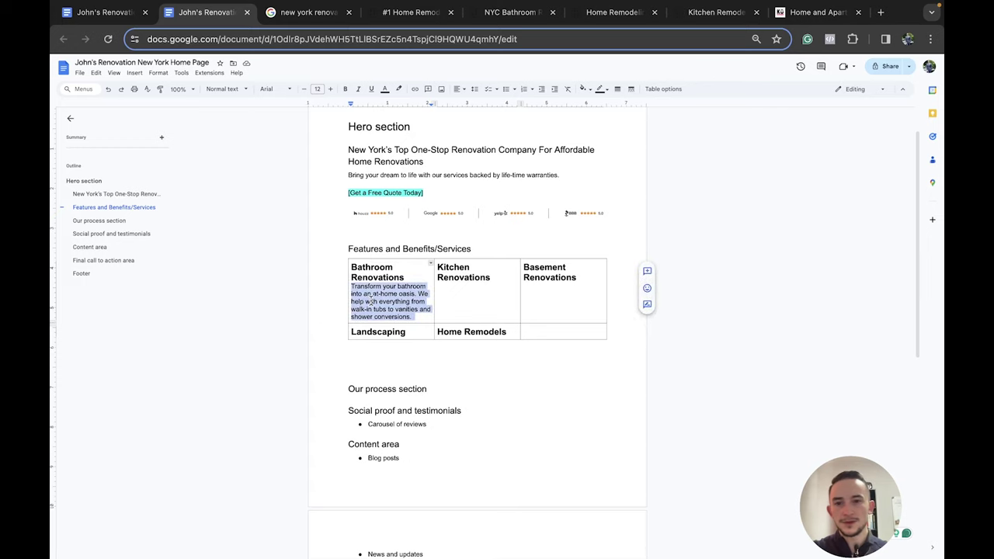
{"action": "left_click", "coordinate": [369, 301]}
{"action": "double_click", "coordinate": [369, 301]}
{"action": "type", "text": "refresh"}
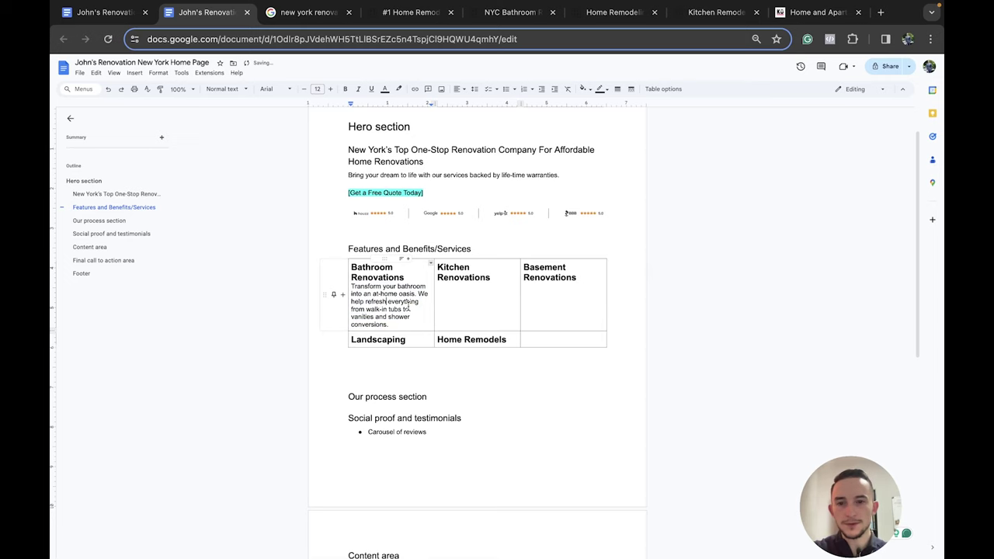
{"action": "left_click", "coordinate": [403, 325]}
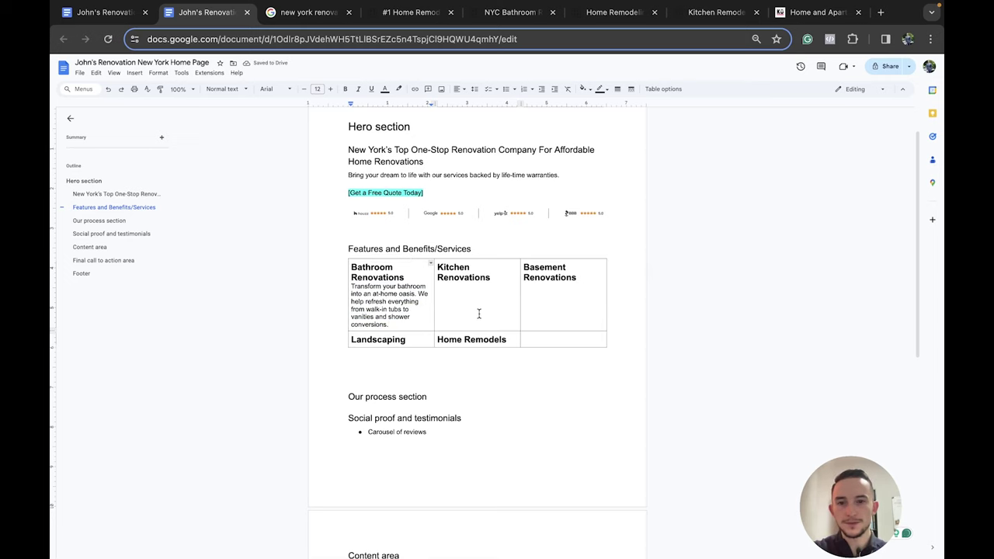
Examine the headline and intro copy on the ATOZ Renovations kitchen remodeling page
{"action": "left_click", "coordinate": [706, 12]}
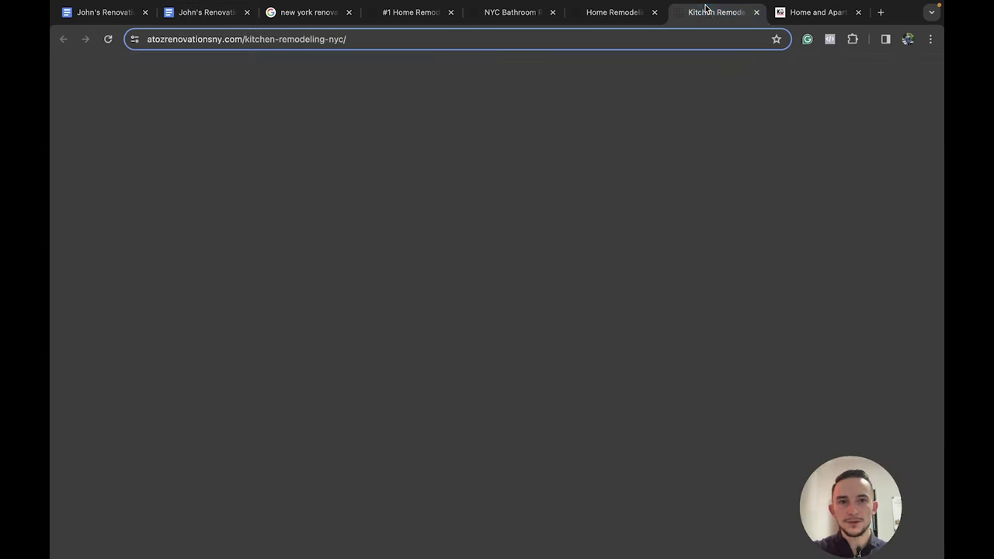
{"action": "scroll", "coordinate": [518, 238], "scroll_direction": "down", "scroll_amount": 1}
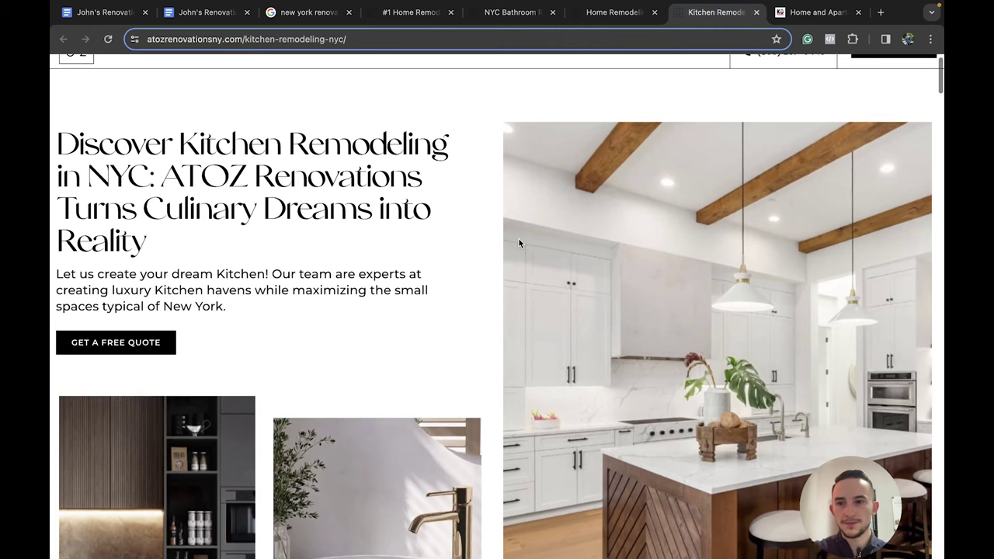
{"action": "scroll", "coordinate": [518, 243], "scroll_direction": "down", "scroll_amount": 1}
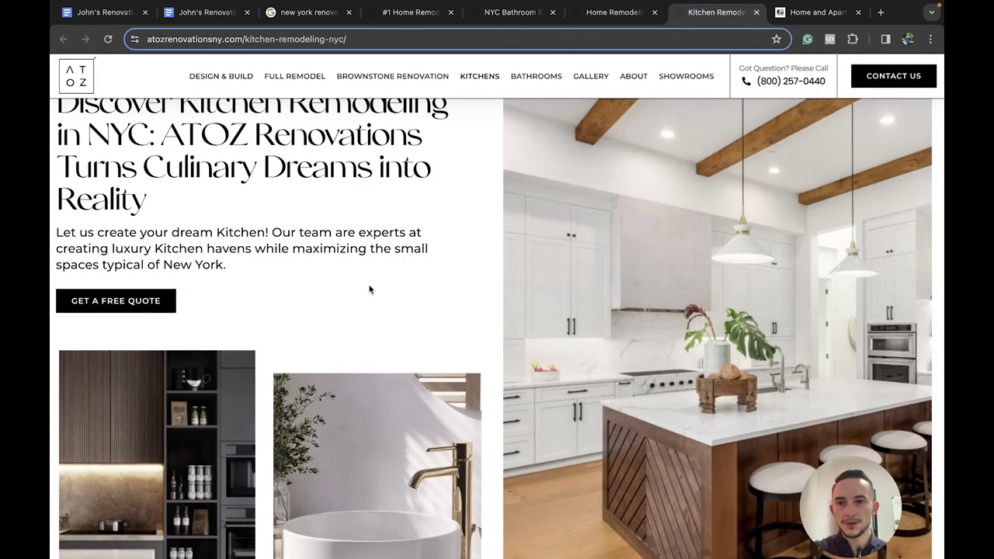
{"action": "scroll", "coordinate": [369, 290], "scroll_direction": "up", "scroll_amount": 1}
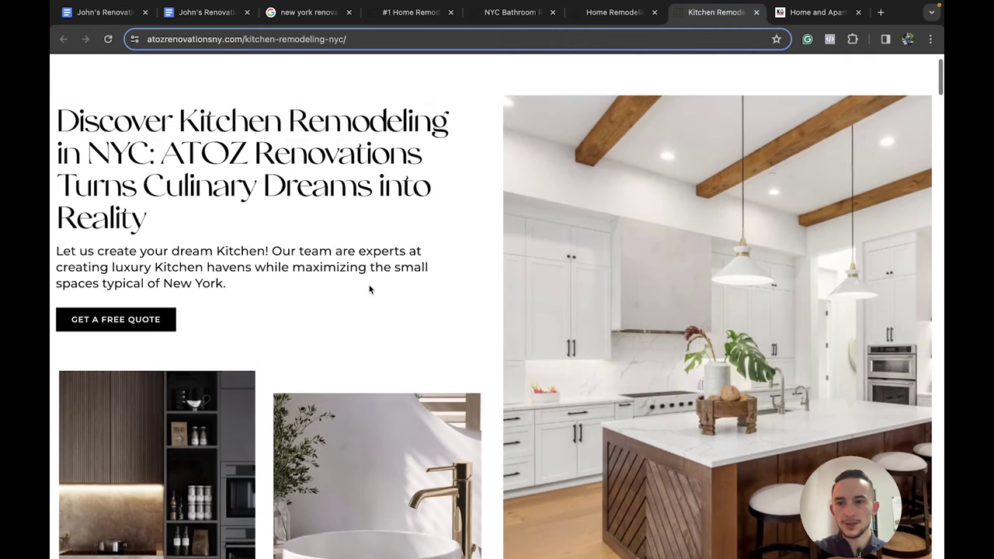
{"action": "scroll", "coordinate": [369, 290], "scroll_direction": "up", "scroll_amount": 1}
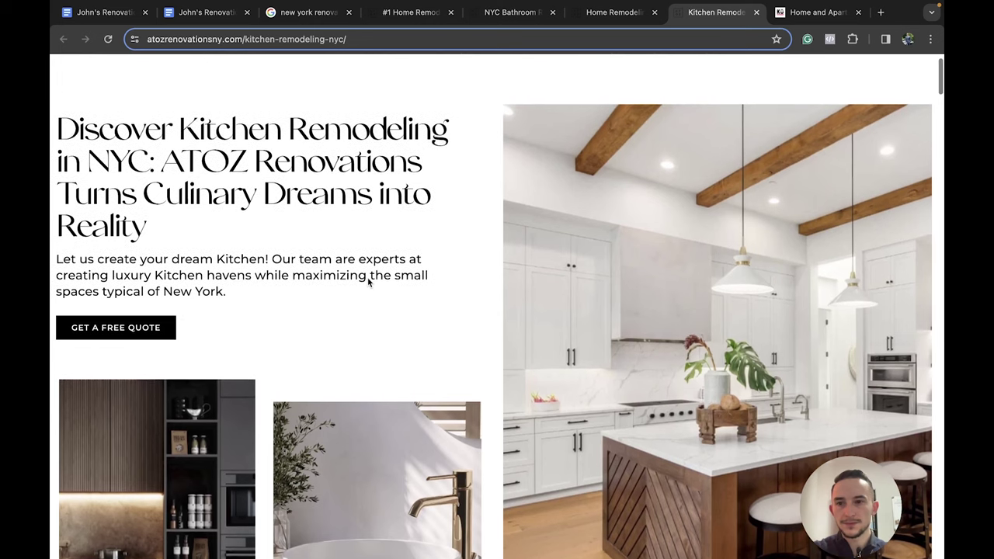
In the document, add "Is the kitchen the heart of your home? We take care of everything from design to building." under "Kitchen Renovations"
{"action": "left_click", "coordinate": [194, 13]}
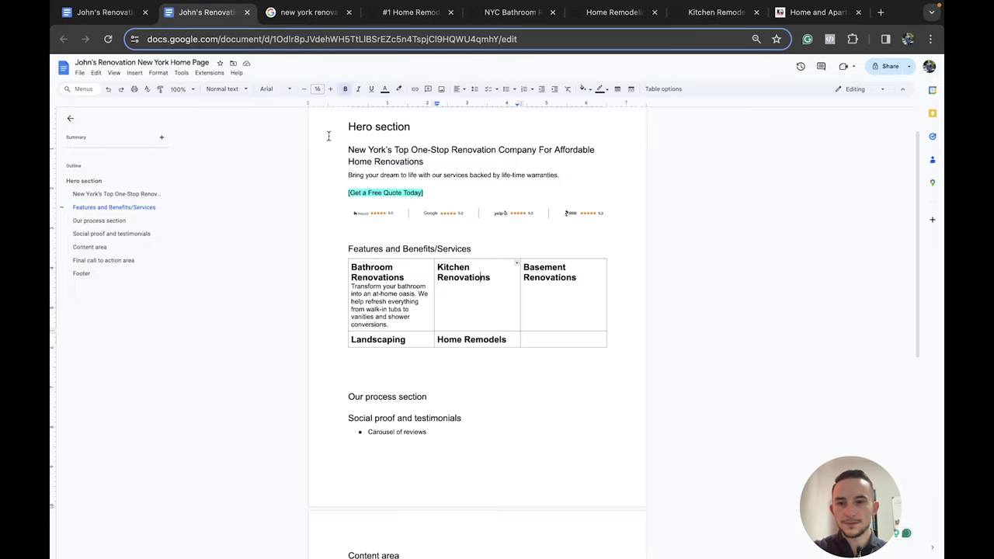
{"action": "triple_click", "coordinate": [436, 286]}
{"action": "type", "text": "I"}
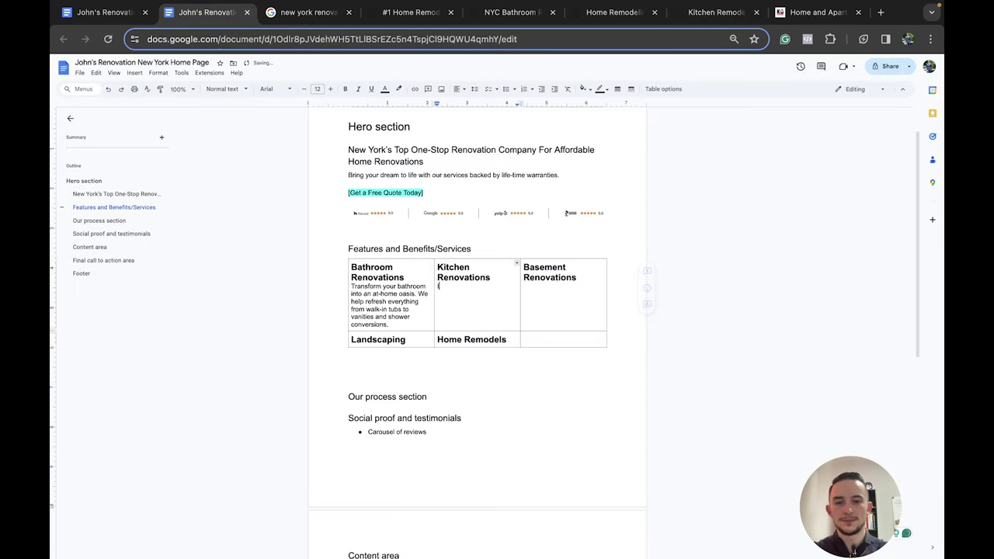
{"action": "type", "text": "s the kitchen the hear"}
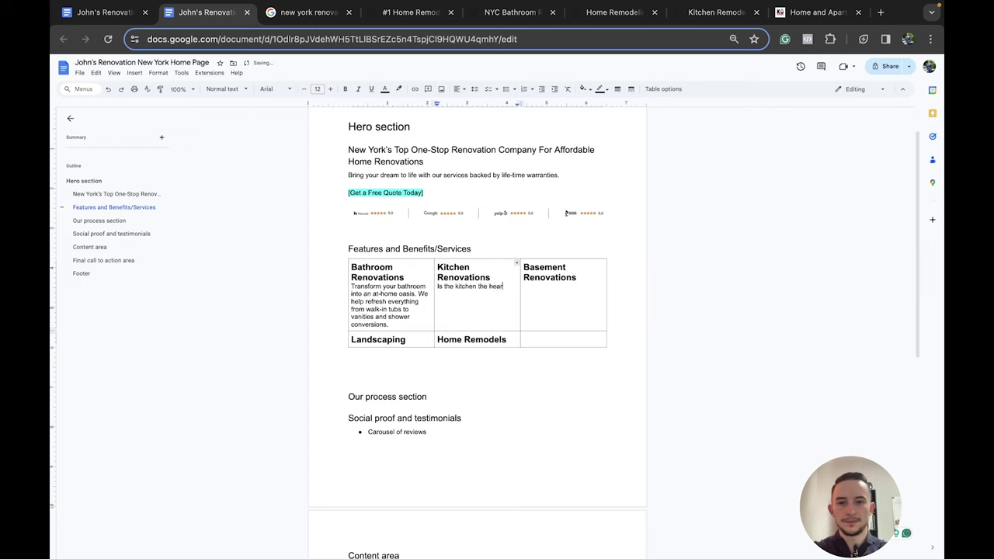
{"action": "type", "text": "t of your home? "}
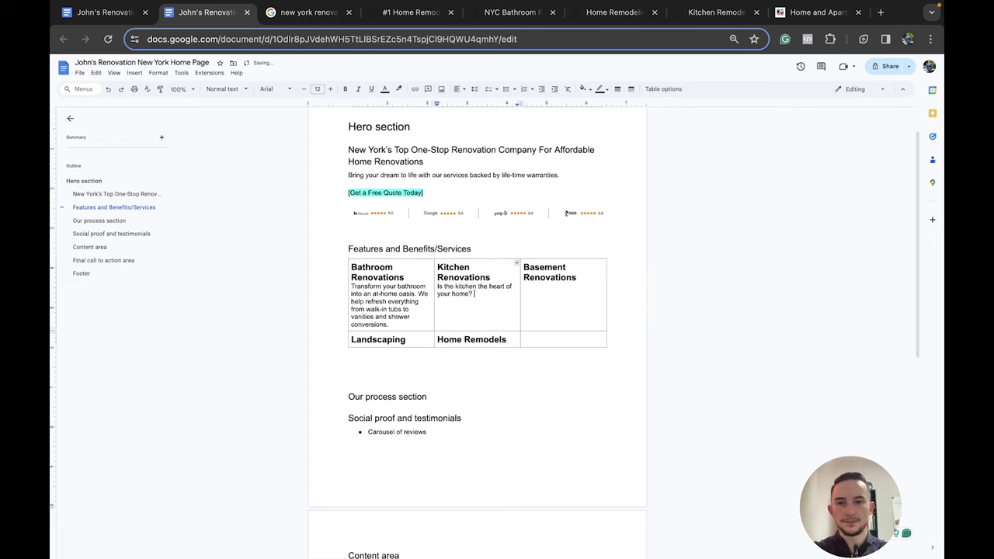
{"action": "type", "text": "We take c"}
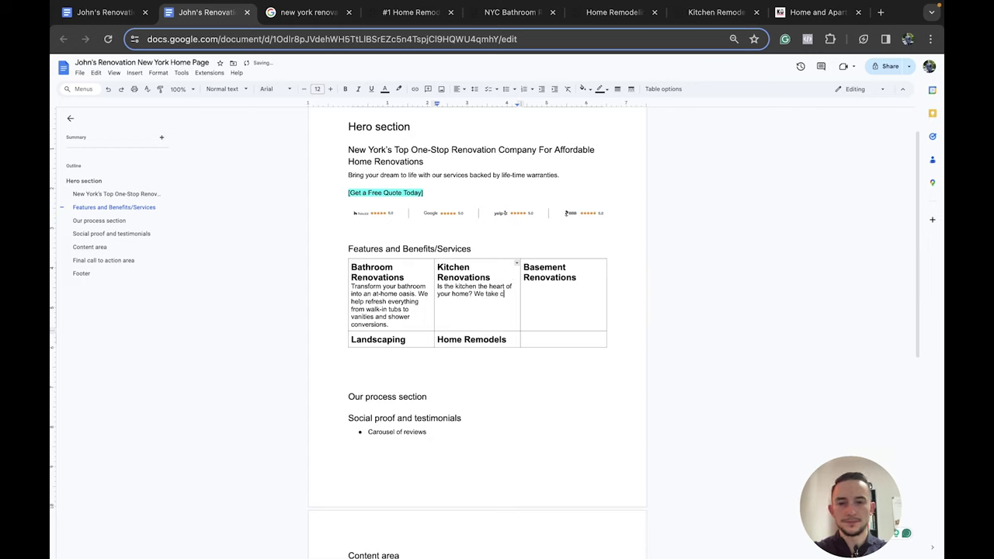
{"action": "type", "text": "are of everything from design to building."}
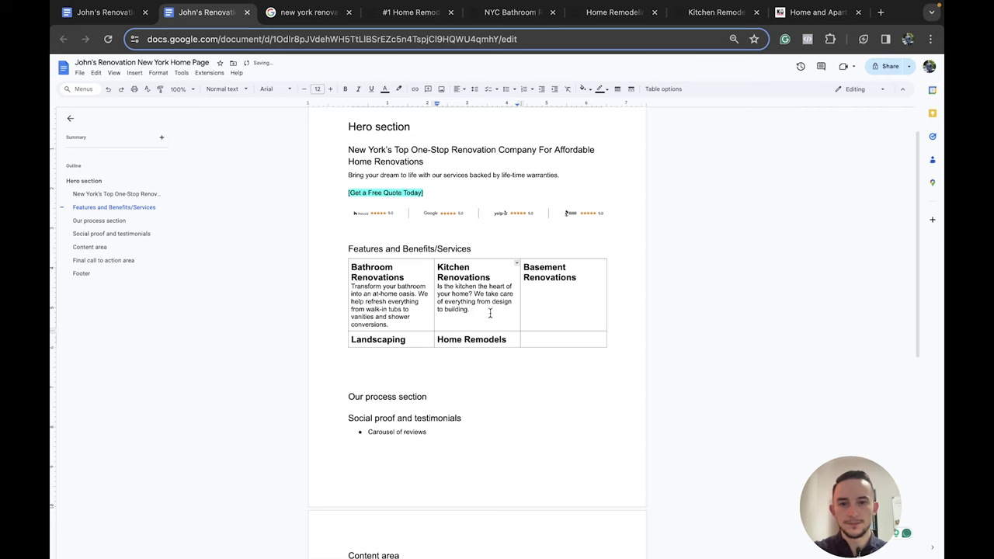
Check the ATOZ kitchen remodeling page for wording and complete the Kitchen Renovations description with ", so you can enjoy cooking and hosting."
{"action": "left_click", "coordinate": [699, 14]}
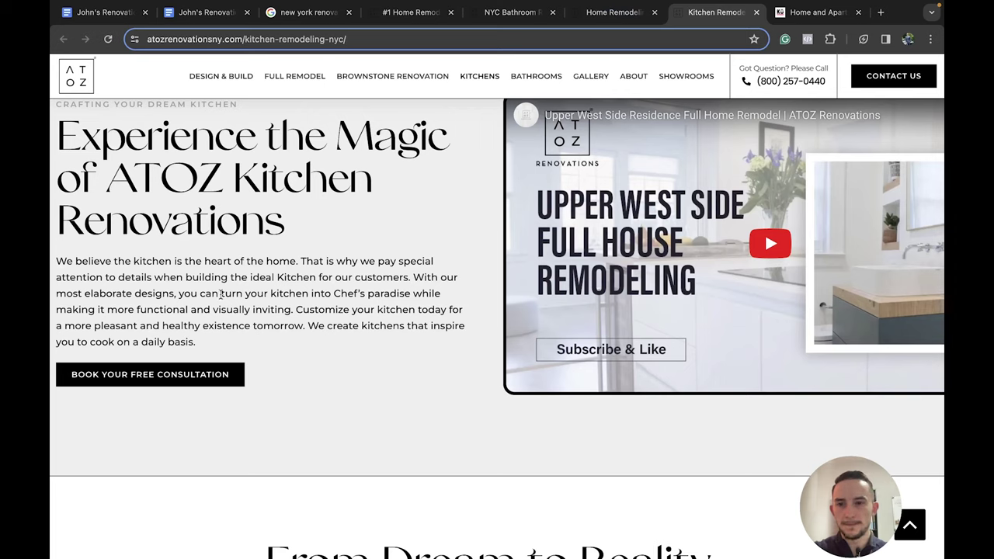
{"action": "left_click", "coordinate": [208, 16]}
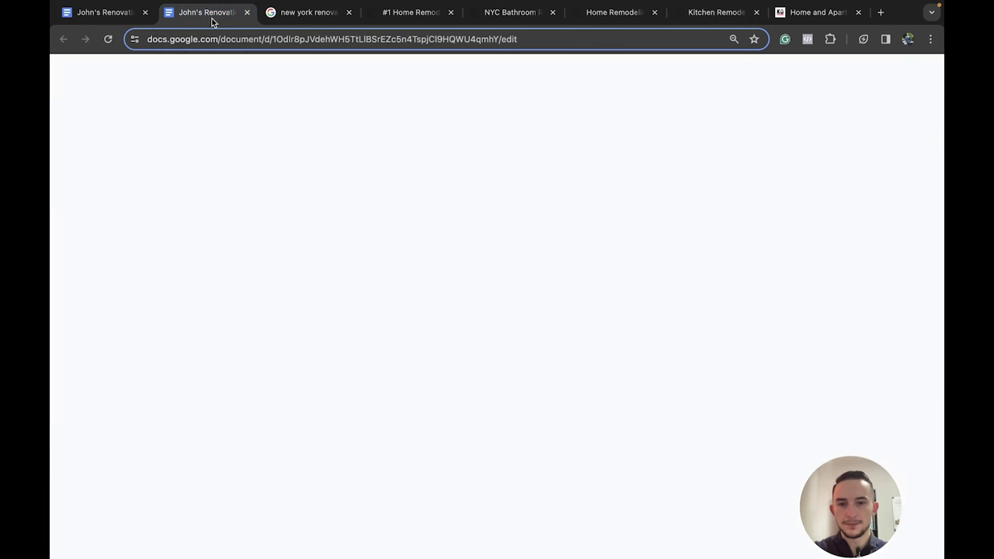
{"action": "left_click", "coordinate": [478, 311]}
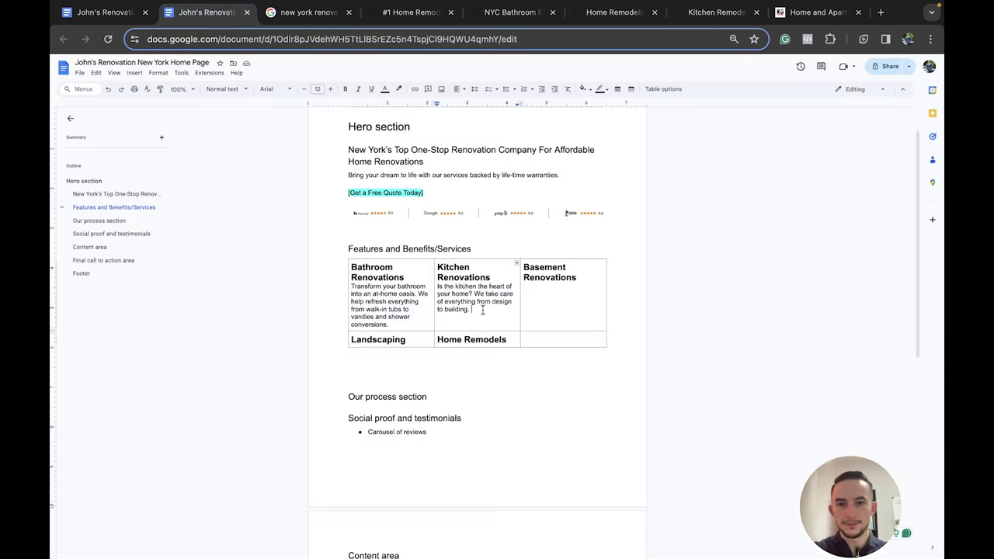
{"action": "type", "text": "so you can enjoy cooking a"}
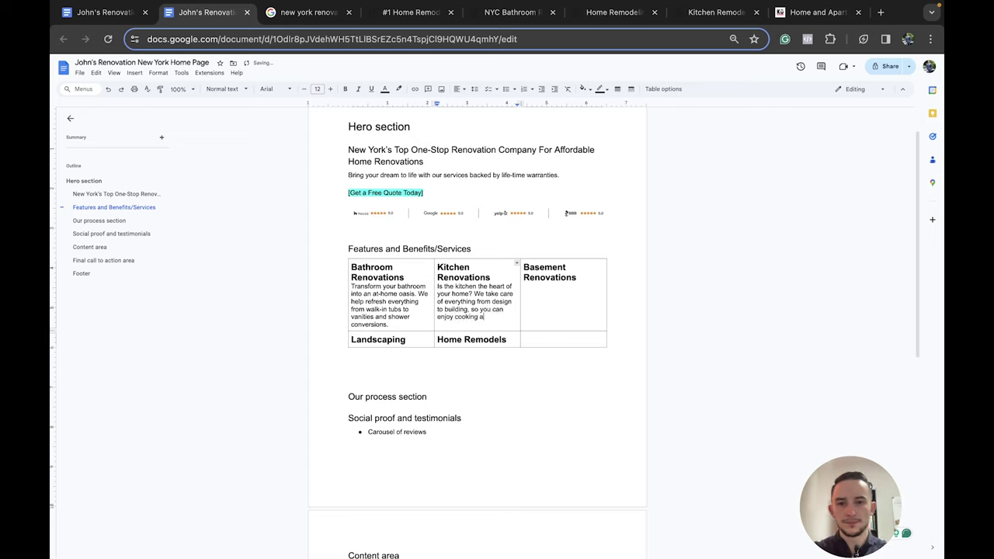
{"action": "type", "text": "nd hosting."}
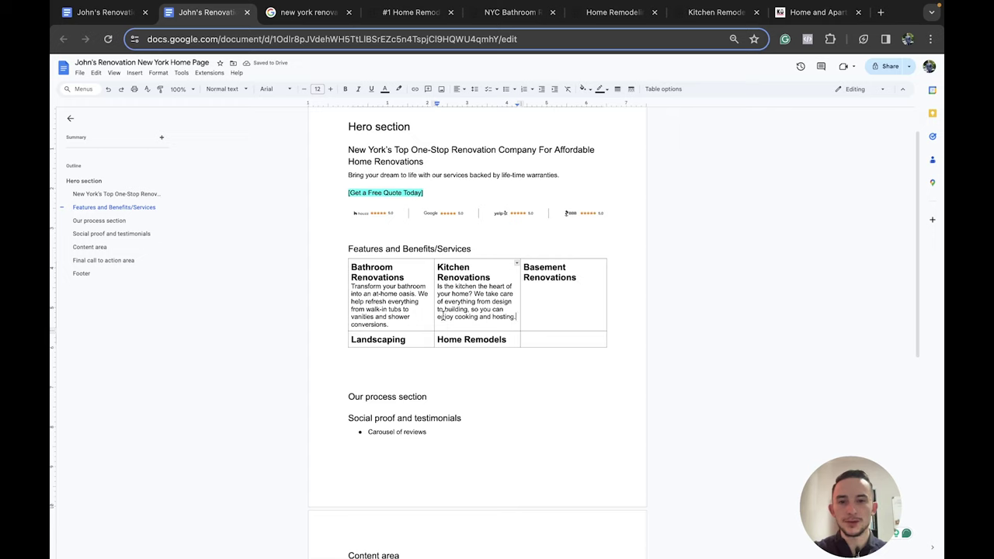
Add a separate "Learn more >" line below the Bathroom Renovations description and colour it blue
{"action": "left_click", "coordinate": [392, 324]}
{"action": "key", "text": "Return"}
{"action": "type", "text": "Learn more >"}
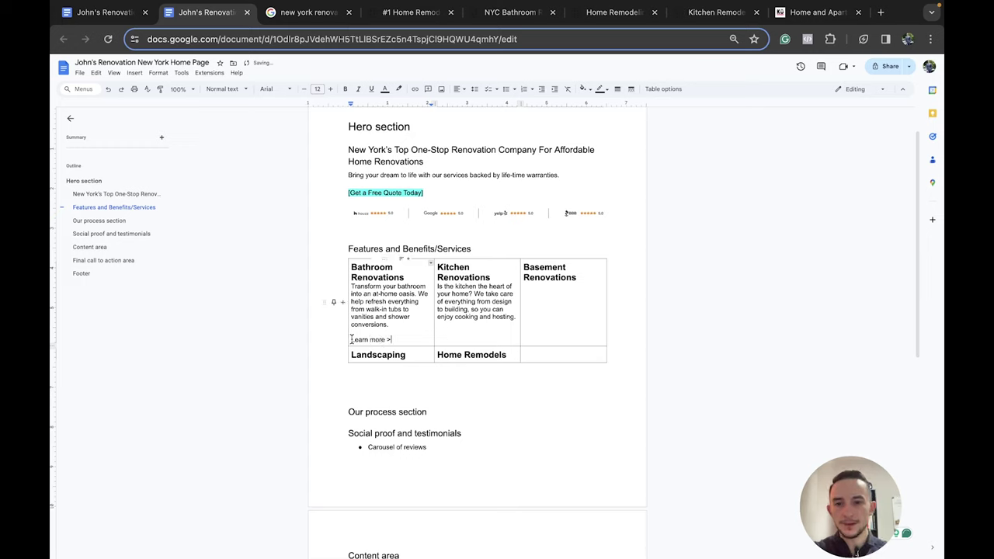
{"action": "left_click_drag", "start_coordinate": [351, 339], "coordinate": [392, 340]}
{"action": "key", "text": "super+c"}
{"action": "left_click", "coordinate": [385, 89]}
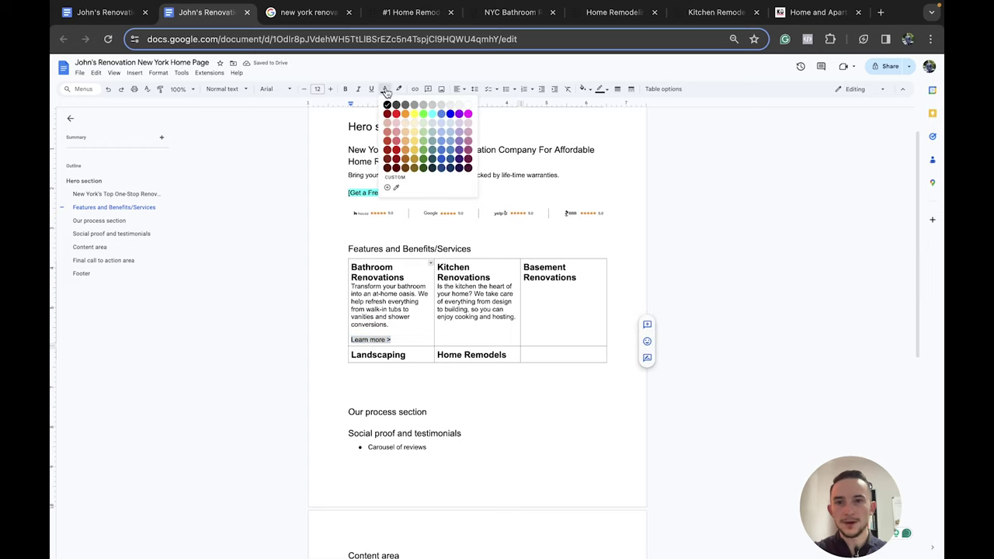
{"action": "left_click", "coordinate": [441, 132]}
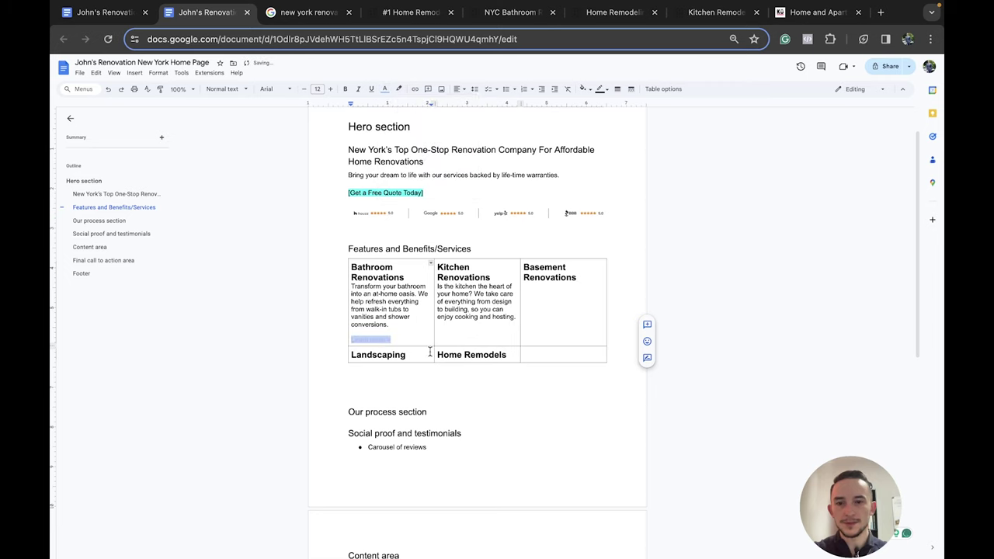
{"action": "left_click", "coordinate": [386, 90]}
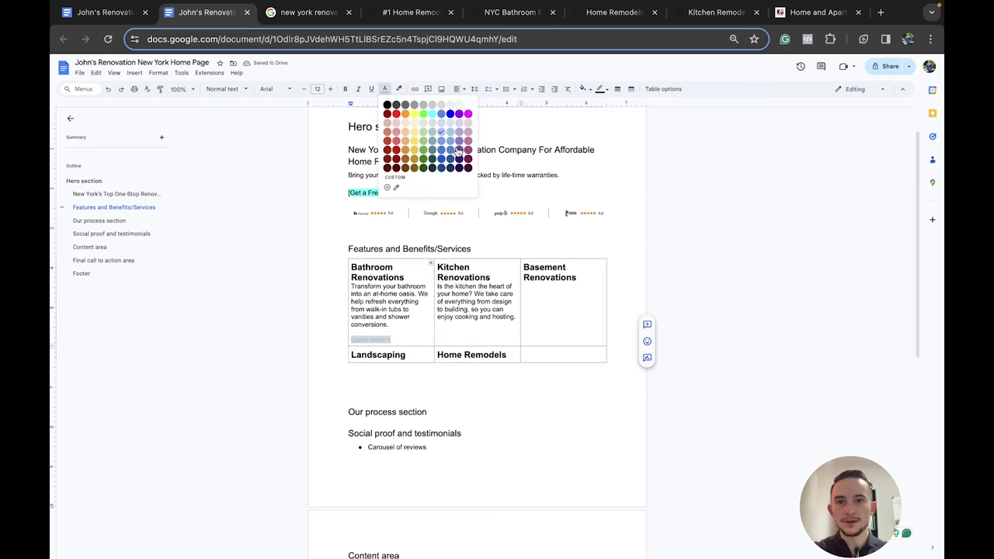
{"action": "left_click", "coordinate": [441, 160]}
Copy the blue "Learn more >" line below the Kitchen Renovations description and start a line under the Basement Renovations heading
{"action": "left_click", "coordinate": [448, 341]}
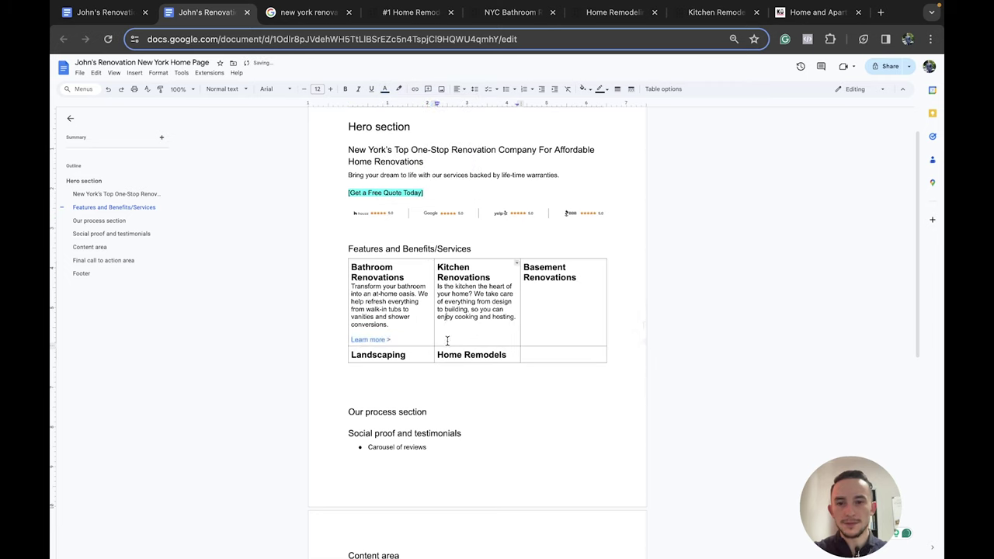
{"action": "left_click", "coordinate": [510, 320]}
{"action": "key", "text": "Return"}
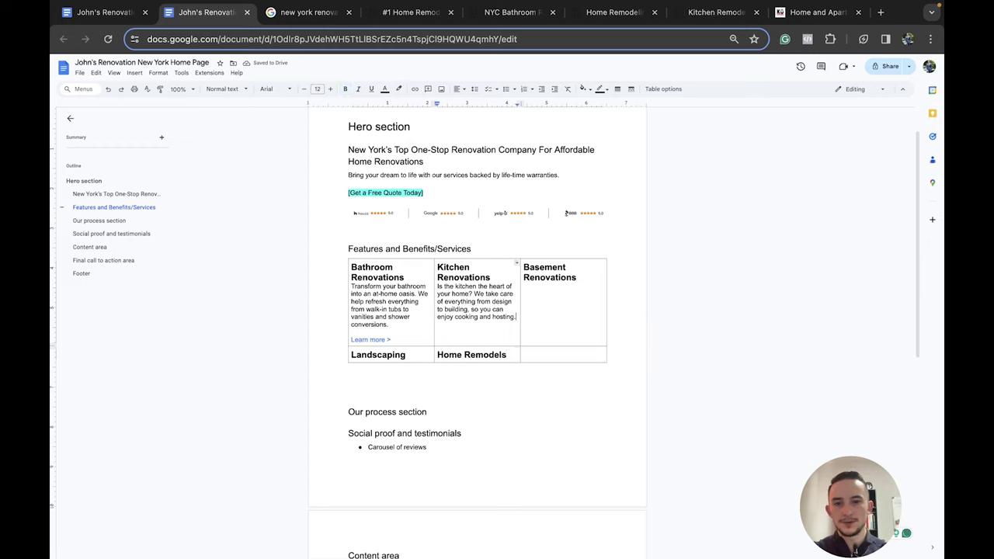
{"action": "key", "text": "super+v"}
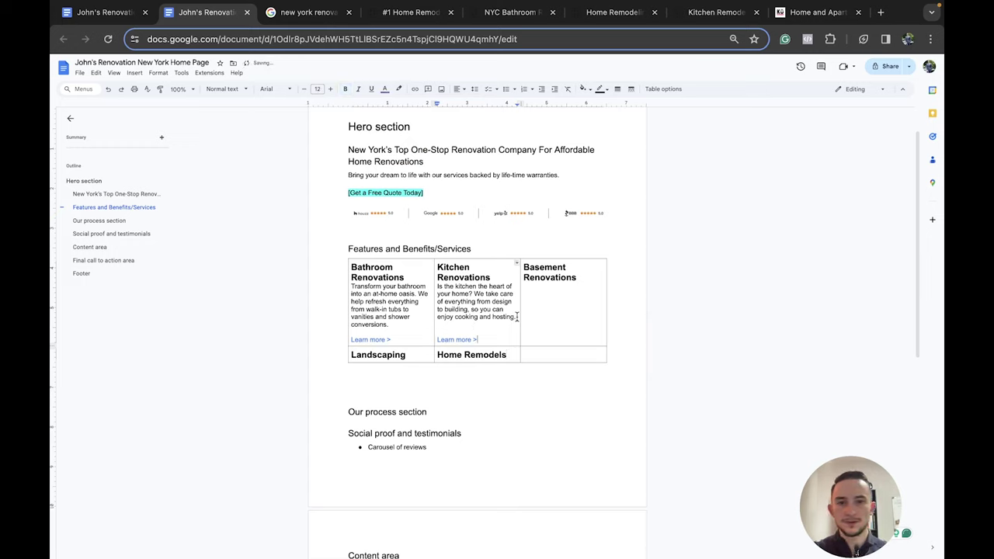
{"action": "left_click", "coordinate": [582, 291]}
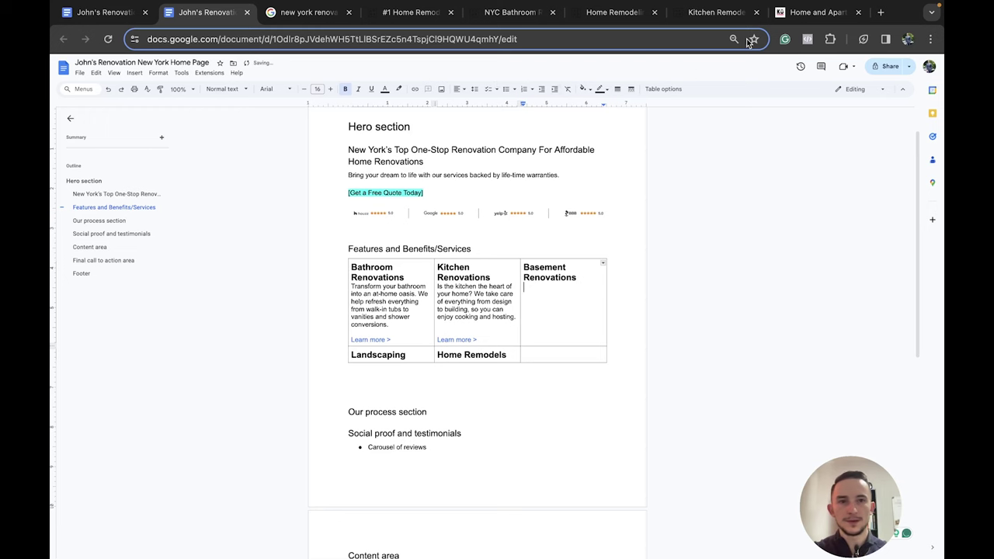
Examine the ATOZ home remodeling page and the client website and social media notes in the John's Renovations New York document
{"action": "left_click", "coordinate": [598, 14]}
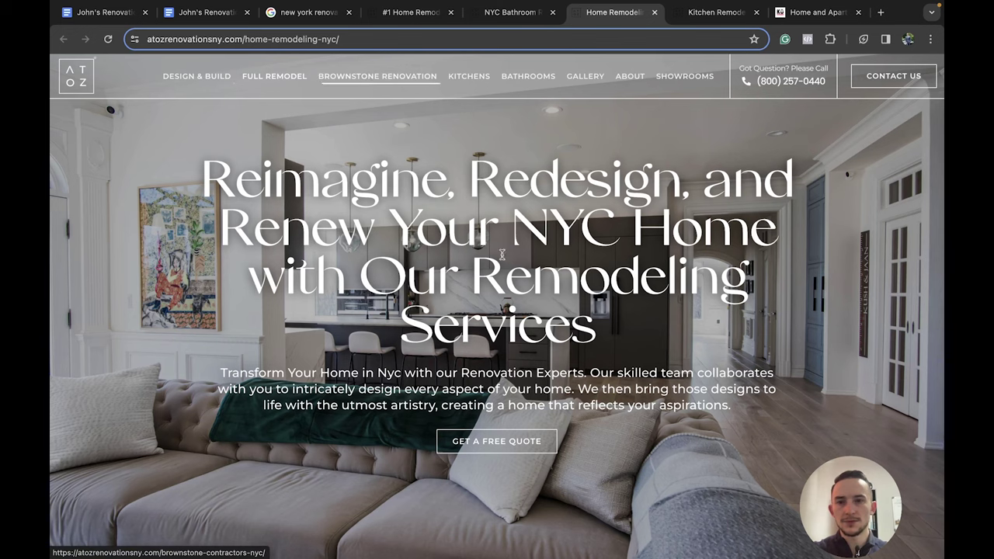
{"action": "scroll", "coordinate": [516, 282], "scroll_direction": "down", "scroll_amount": 2}
{"action": "scroll", "coordinate": [515, 280], "scroll_direction": "down", "scroll_amount": 1}
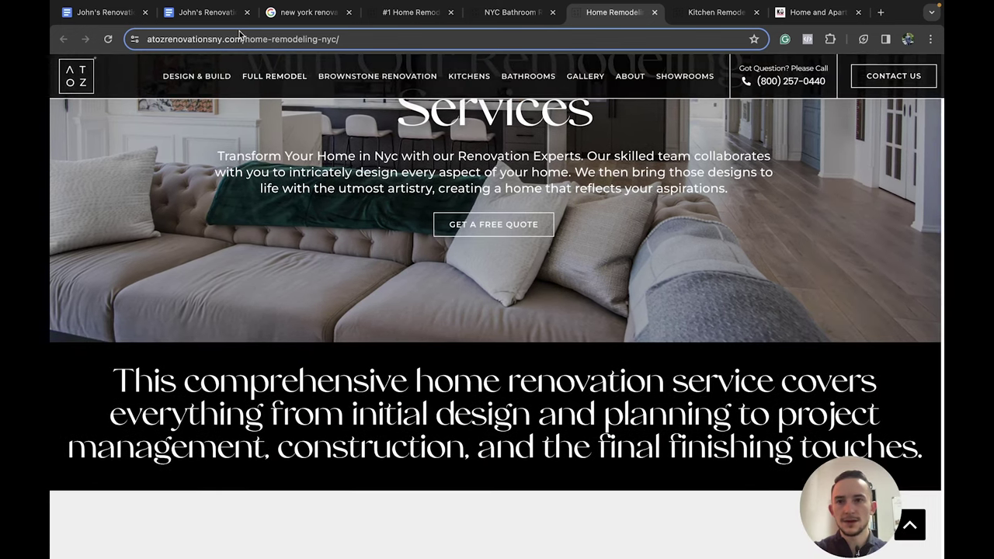
{"action": "left_click", "coordinate": [192, 17]}
{"action": "left_click", "coordinate": [107, 11]}
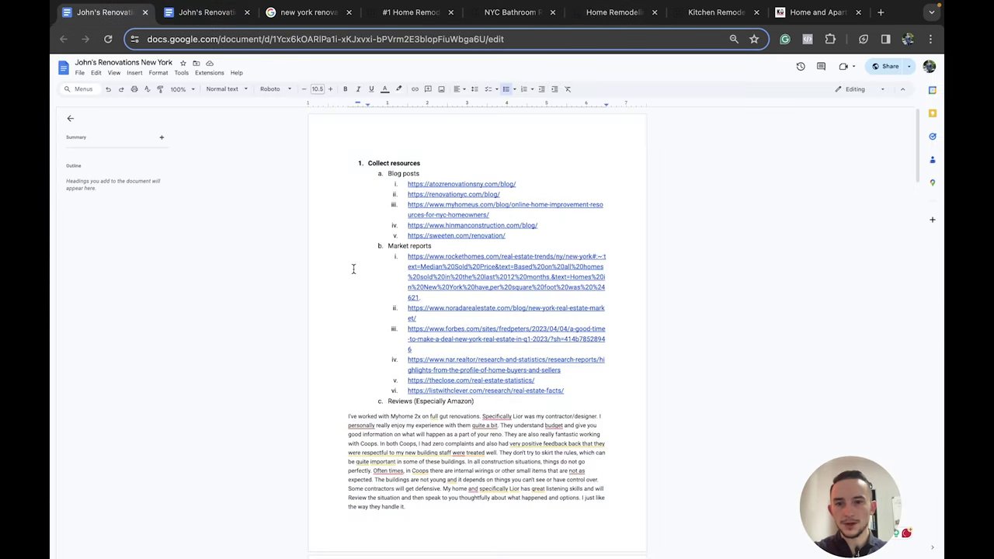
{"action": "scroll", "coordinate": [346, 264], "scroll_direction": "down", "scroll_amount": 7}
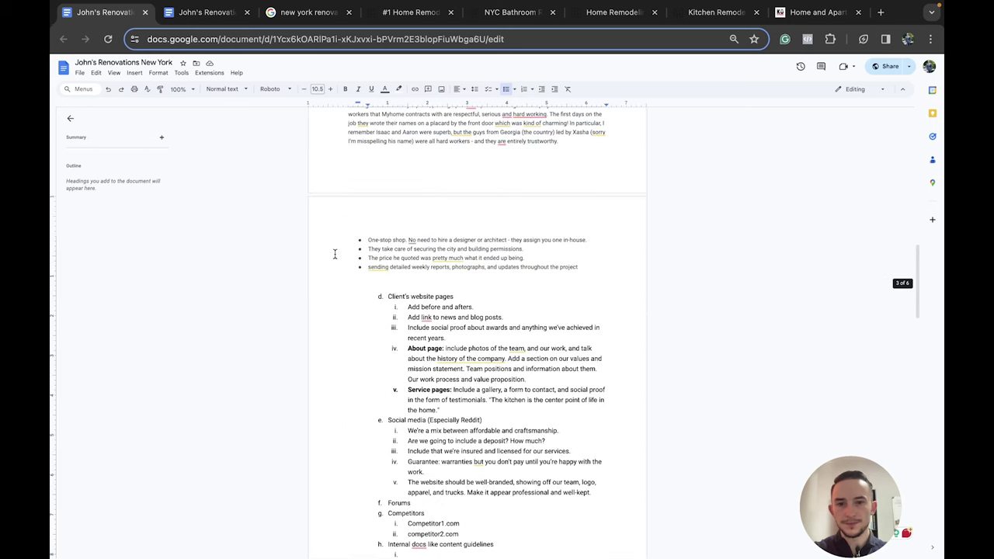
{"action": "scroll", "coordinate": [335, 253], "scroll_direction": "down", "scroll_amount": 3}
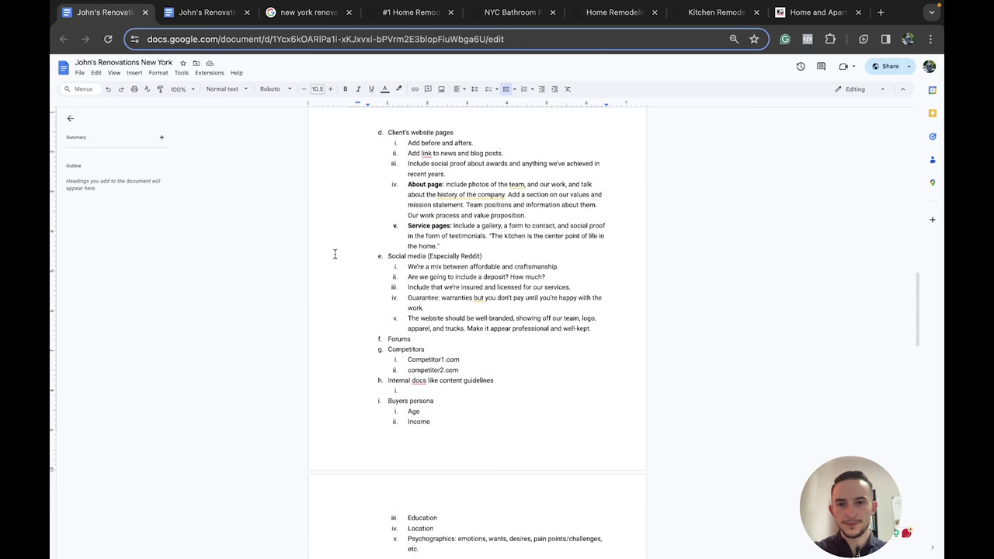
{"action": "scroll", "coordinate": [334, 252], "scroll_direction": "down", "scroll_amount": 1}
{"action": "scroll", "coordinate": [334, 251], "scroll_direction": "up", "scroll_amount": 2}
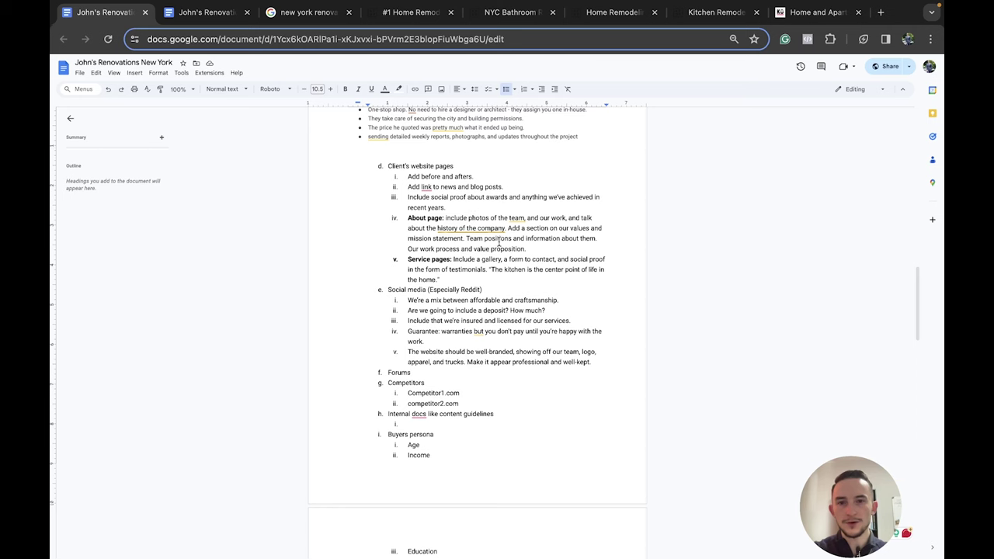
Add an "Our Work (Gallery)" section heading above Content area in the John's Renovation New York Home Page document
{"action": "left_click", "coordinate": [204, 13]}
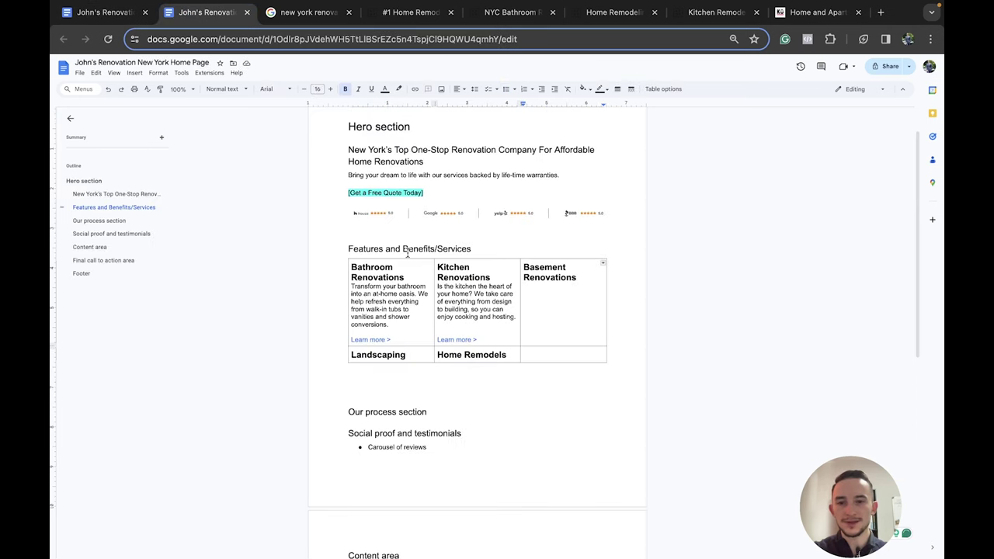
{"action": "scroll", "coordinate": [406, 253], "scroll_direction": "down", "scroll_amount": 4}
{"action": "scroll", "coordinate": [407, 252], "scroll_direction": "up", "scroll_amount": 4}
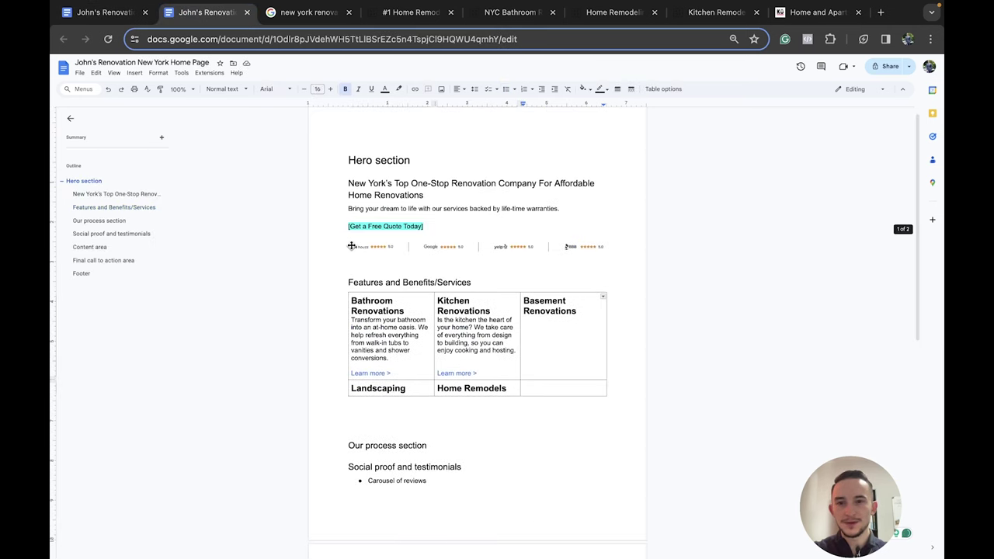
{"action": "scroll", "coordinate": [351, 245], "scroll_direction": "down", "scroll_amount": 2}
{"action": "scroll", "coordinate": [337, 258], "scroll_direction": "down", "scroll_amount": 2}
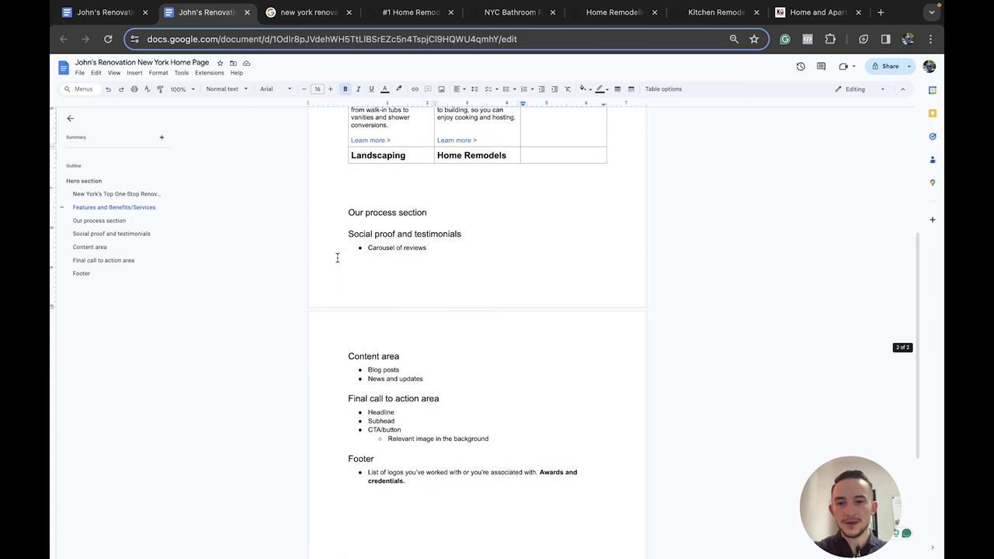
{"action": "left_click", "coordinate": [405, 277]}
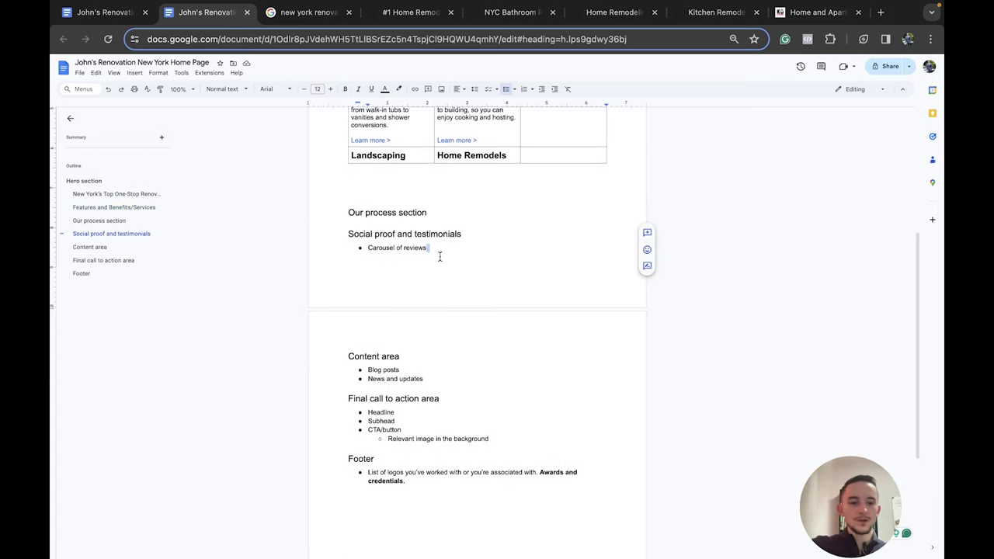
{"action": "key", "text": "Down"}
{"action": "key", "text": "Return"}
{"action": "key", "text": "Up"}
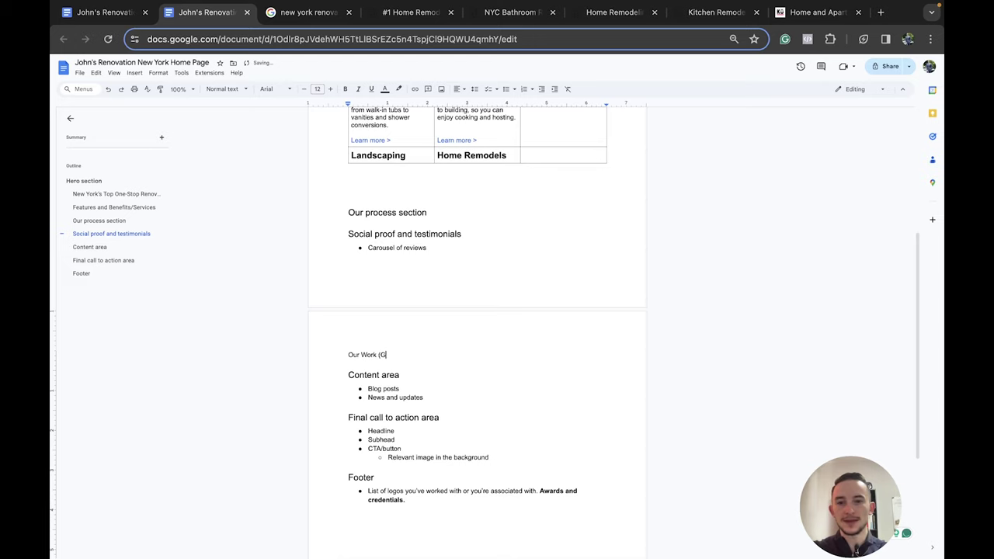
{"action": "left_click", "coordinate": [221, 89]}
{"action": "left_click", "coordinate": [251, 228]}
Add the bullet "Insert a carousel or photos of our work. Before and afters." under the Our Work (Gallery) heading
{"action": "scroll", "coordinate": [413, 328], "scroll_direction": "down", "scroll_amount": 1}
{"action": "key", "text": "Return"}
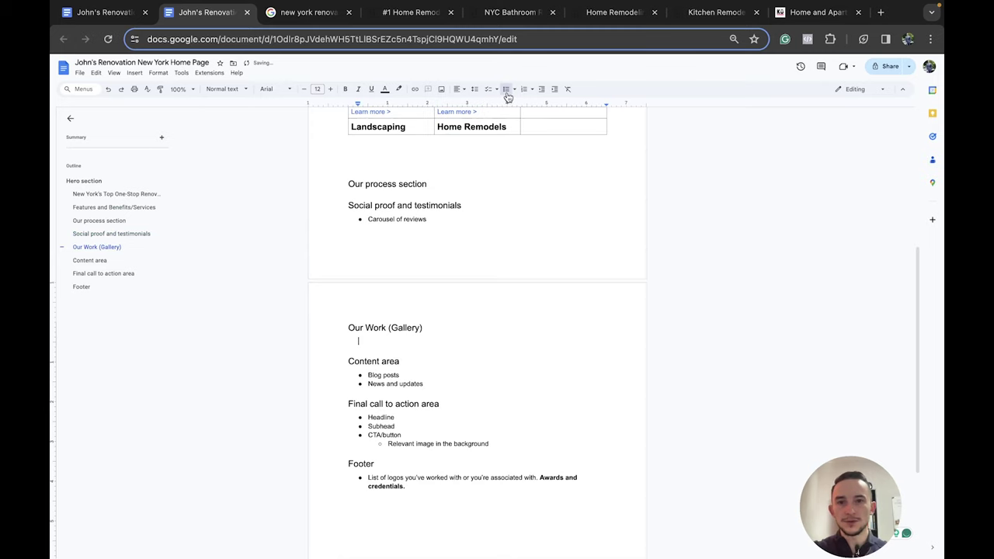
{"action": "type", "text": "Insert a caro"}
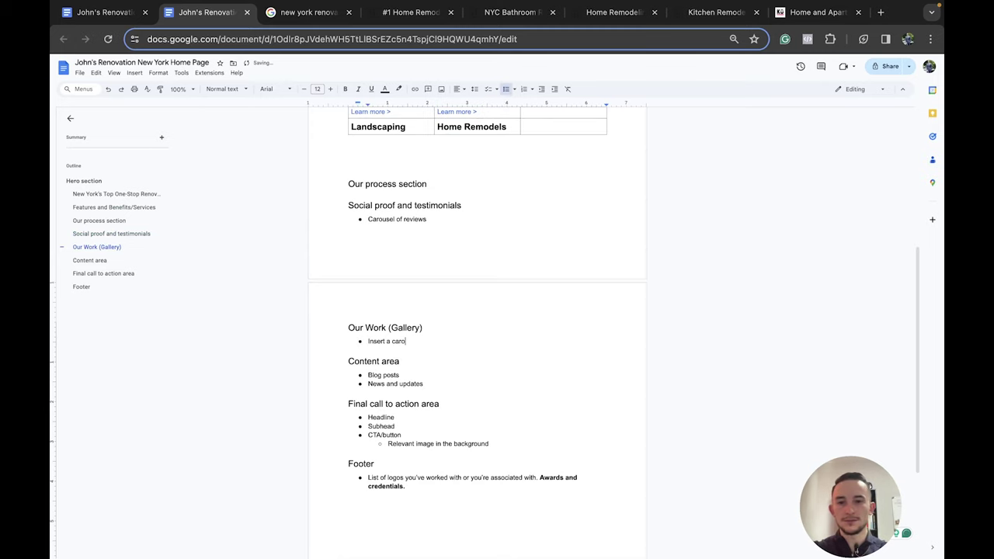
{"action": "type", "text": "usel or photo"}
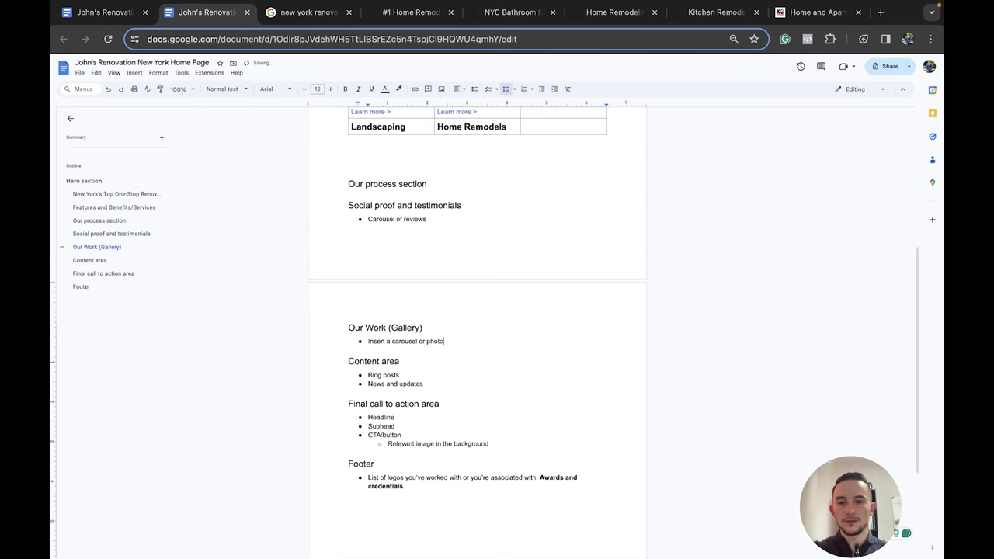
{"action": "type", "text": "s of our work. Before and afters."}
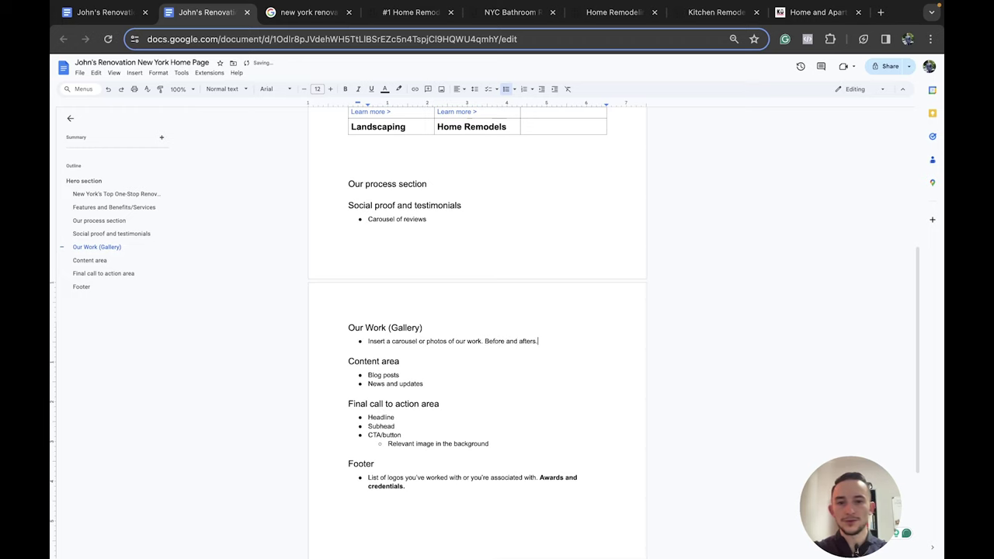
Describe Basement Renovations: "Looking for a rec-room or a legal basement to rent for income? Our team of experts will remodel your basement to exactly what you imagine."
{"action": "scroll", "coordinate": [335, 219], "scroll_direction": "up", "scroll_amount": 2}
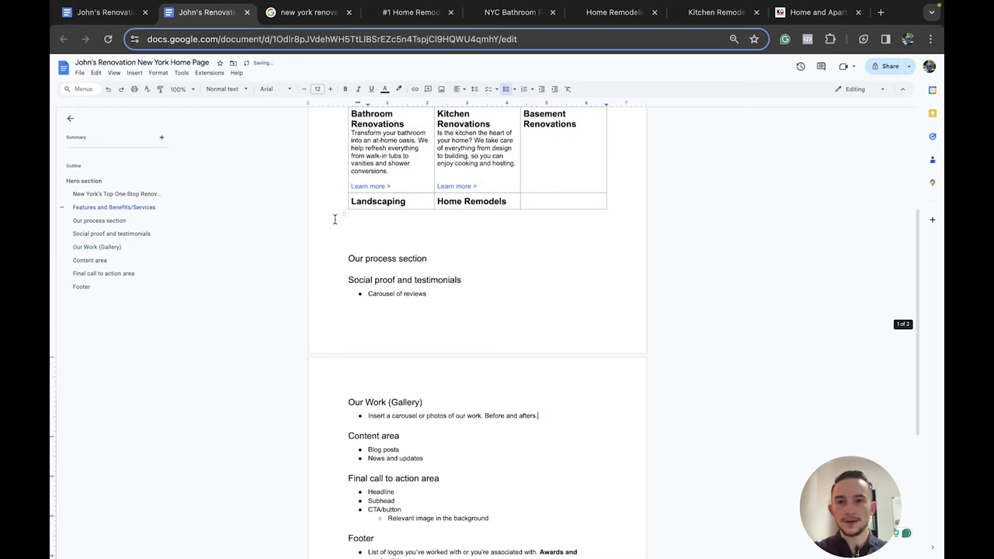
{"action": "scroll", "coordinate": [335, 219], "scroll_direction": "up", "scroll_amount": 5}
{"action": "scroll", "coordinate": [334, 220], "scroll_direction": "down", "scroll_amount": 1}
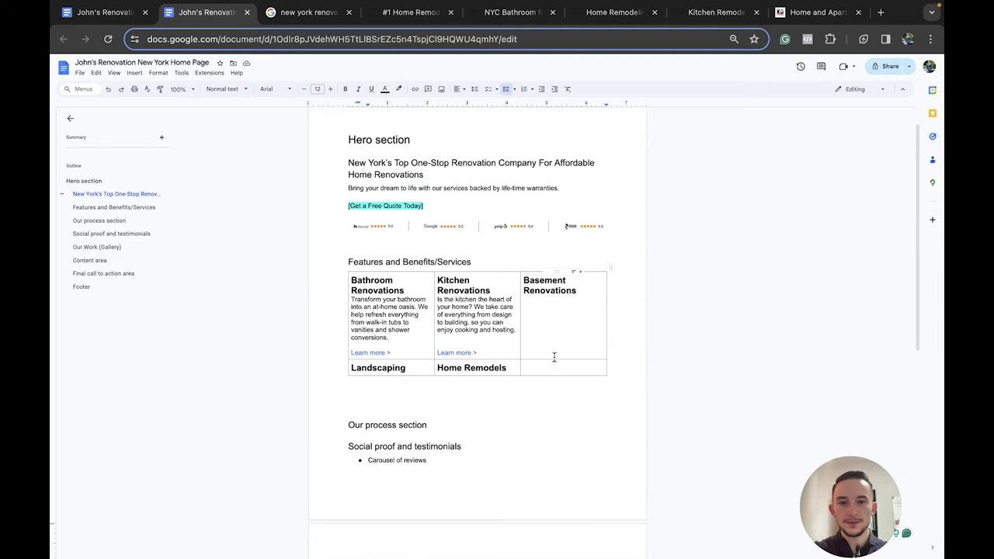
{"action": "scroll", "coordinate": [554, 356], "scroll_direction": "down", "scroll_amount": 1}
{"action": "scroll", "coordinate": [554, 356], "scroll_direction": "down", "scroll_amount": 1}
{"action": "type", "text": "Looking for a rec-room or a legal basement to rent for income? Our team of experts will remodel your basement to exactly what you imaginee."}
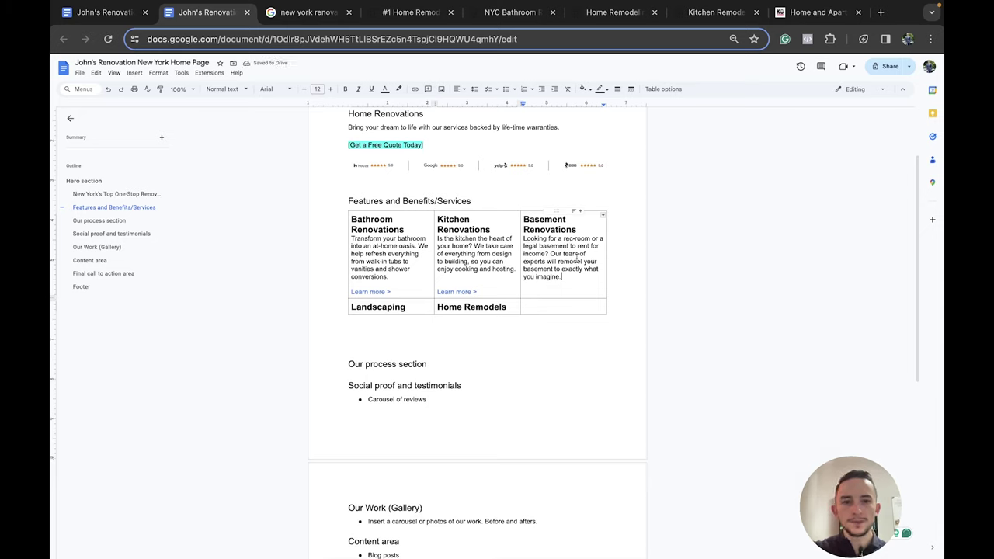
Copy the "Learn more >" line from the Kitchen Renovations cell to below the Basement Renovations description
{"action": "left_click", "coordinate": [494, 290]}
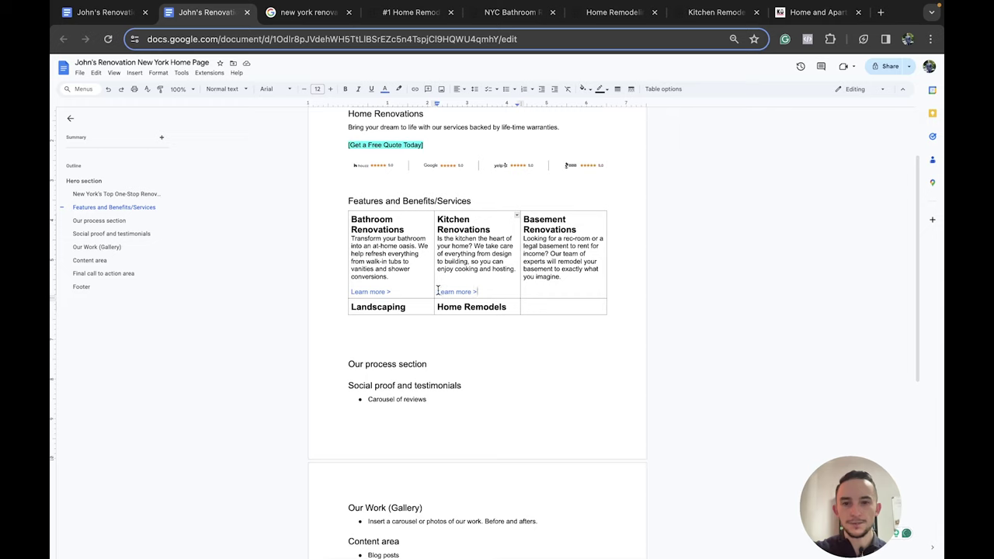
{"action": "left_click_drag", "start_coordinate": [437, 290], "coordinate": [477, 291]}
{"action": "key", "text": "ctrl+c"}
{"action": "left_click", "coordinate": [543, 288]}
{"action": "key", "text": "Return"}
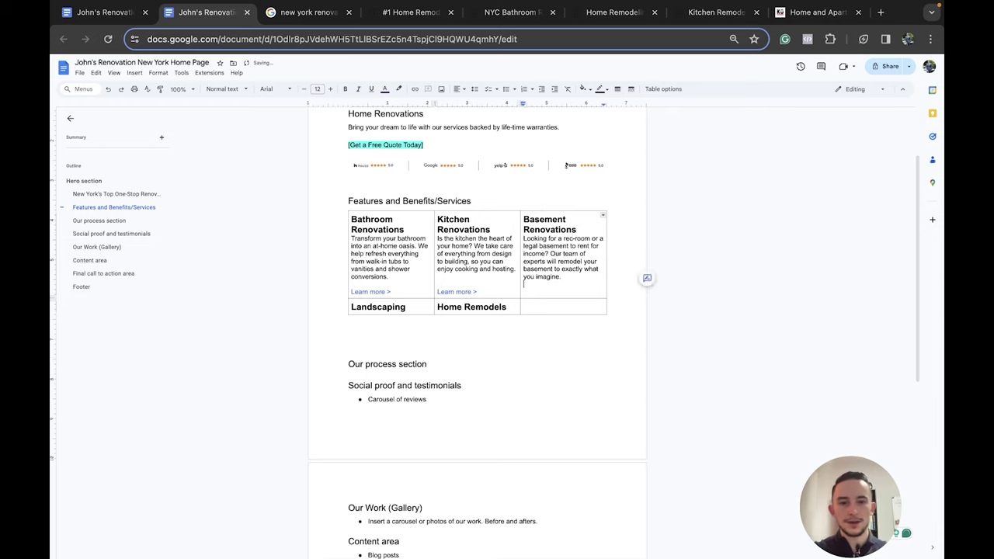
{"action": "left_click", "coordinate": [525, 307]}
{"action": "key", "text": "ctrl+v"}
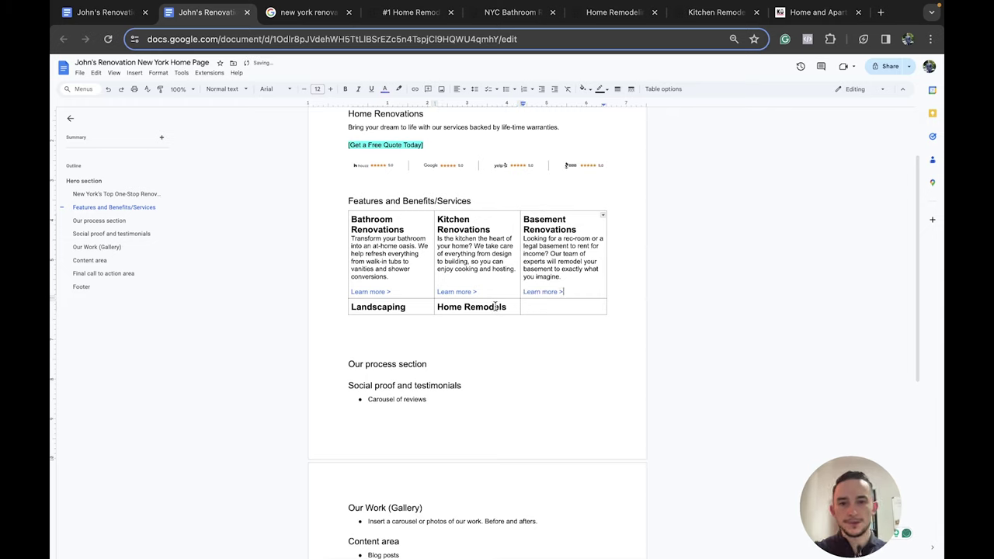
Start a new line below the Landscaping heading in the services table with the font size set to 12
{"action": "left_click", "coordinate": [409, 309]}
{"action": "key", "text": "Return"}
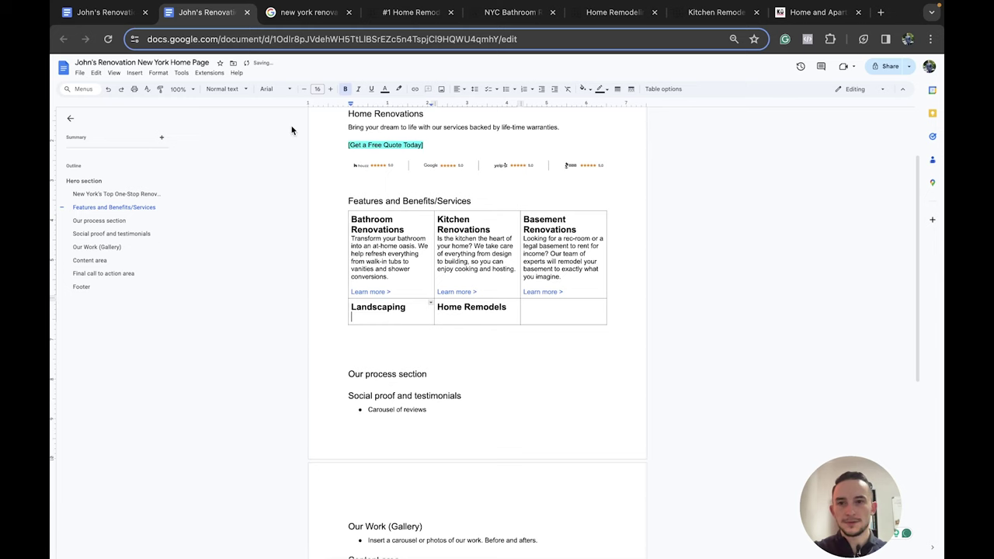
{"action": "left_click", "coordinate": [318, 89]}
{"action": "left_click", "coordinate": [318, 156]}
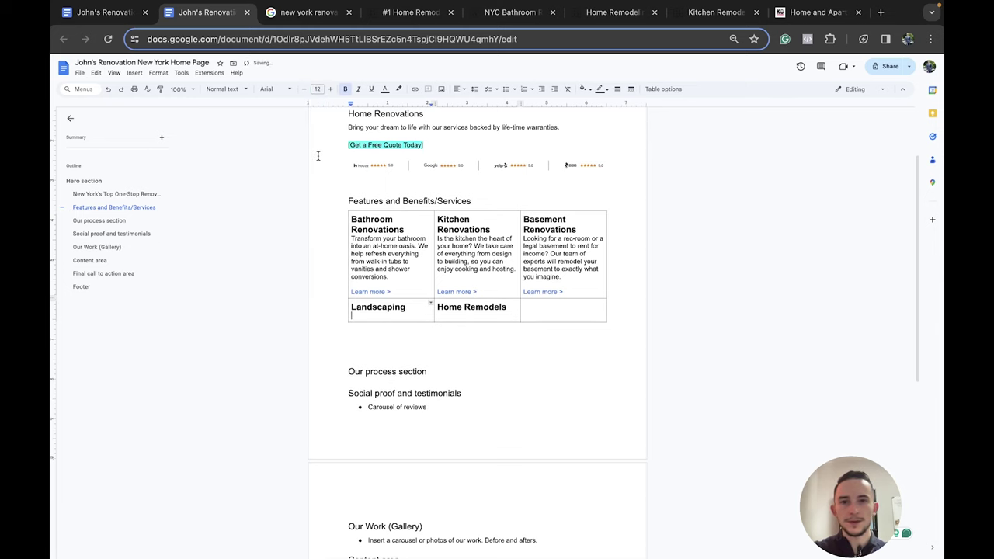
Switch to the Google results and search for "new york landscaping"
{"action": "left_click", "coordinate": [320, 14]}
{"action": "scroll", "coordinate": [287, 101], "scroll_direction": "up", "scroll_amount": 2}
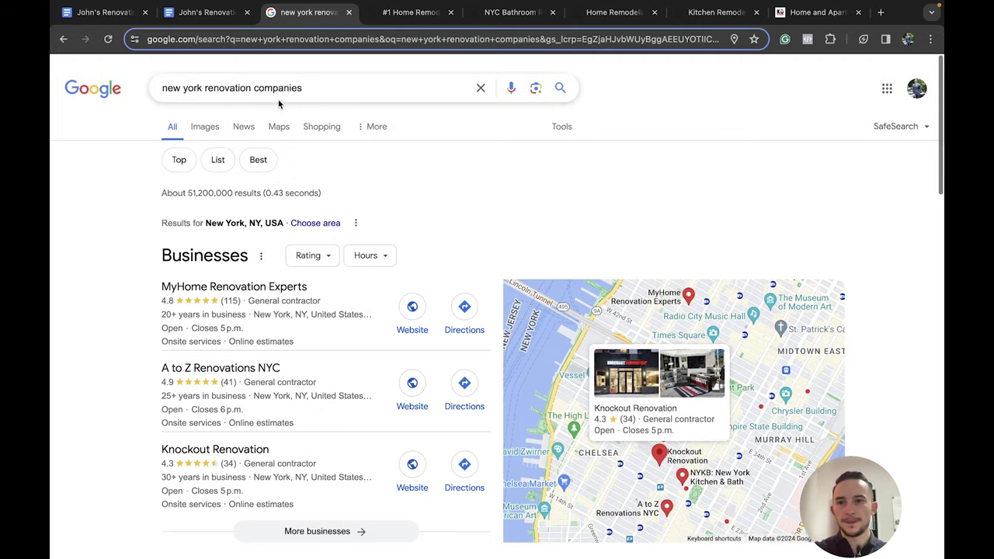
{"action": "left_click_drag", "start_coordinate": [310, 88], "coordinate": [205, 87]}
{"action": "type", "text": "la"}
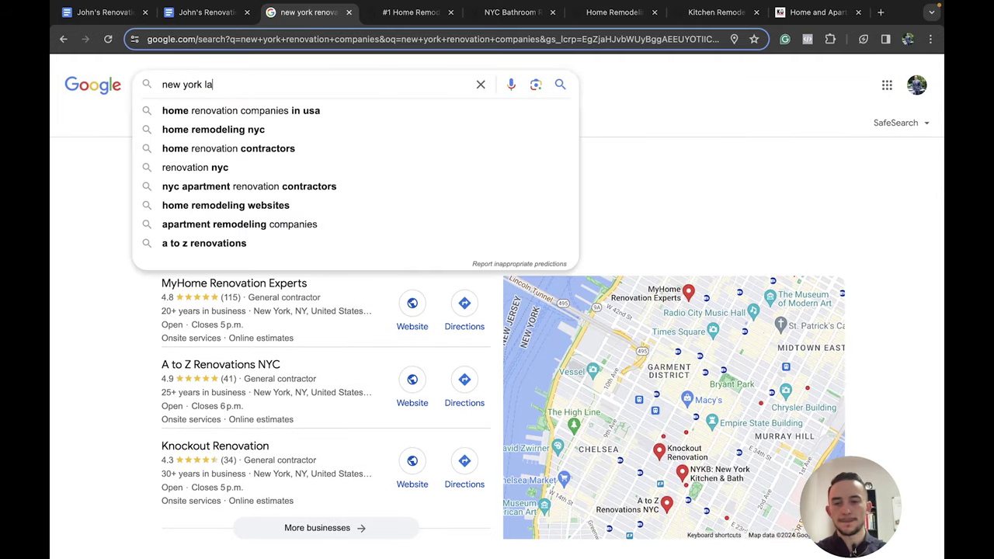
{"action": "type", "text": "ndscaping"}
{"action": "key", "text": "Return"}
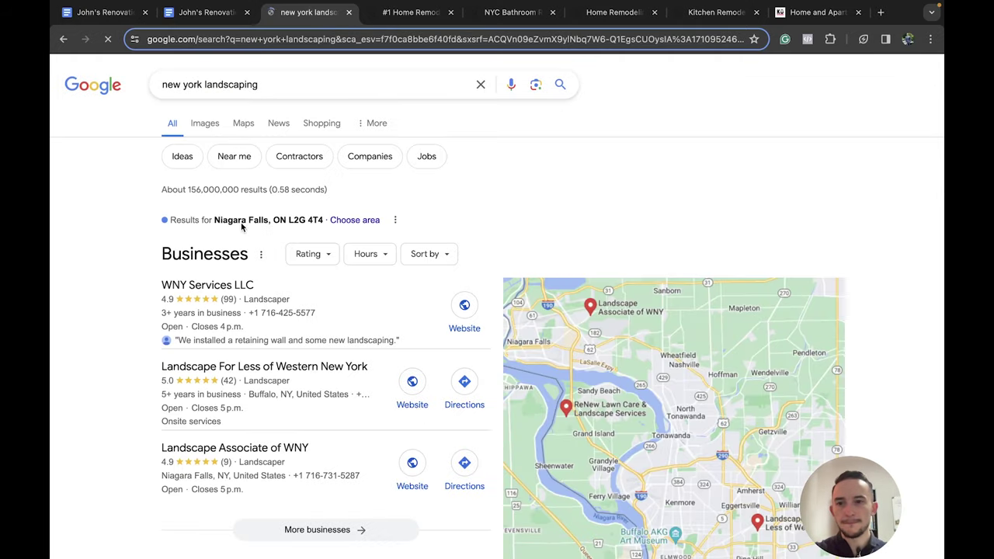
Open the websites of Landscape Associate of WNY and Landscape For Less of Western New York in separate tabs
{"action": "scroll", "coordinate": [240, 311], "scroll_direction": "down", "scroll_amount": 5}
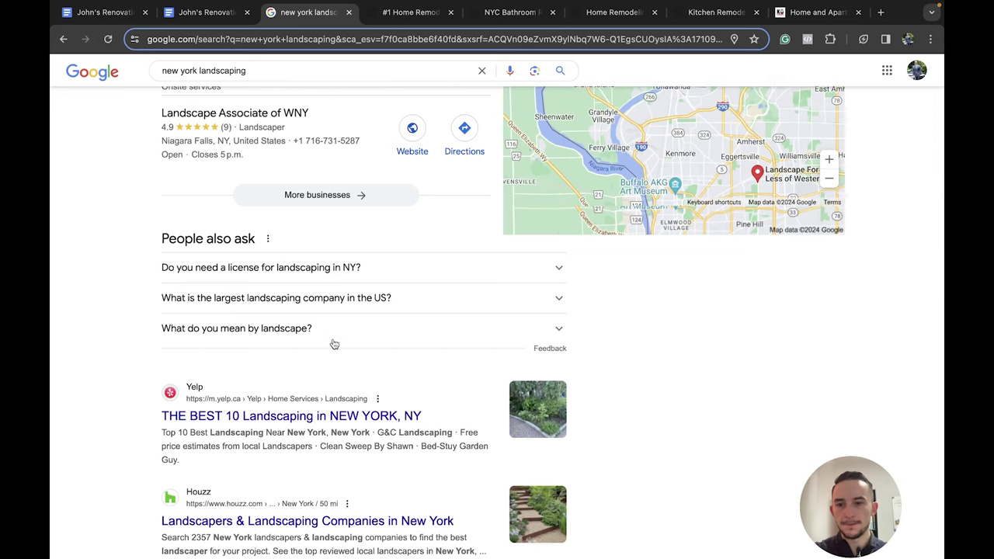
{"action": "scroll", "coordinate": [334, 344], "scroll_direction": "up", "scroll_amount": 3}
{"action": "left_click", "coordinate": [413, 341], "text": "super"}
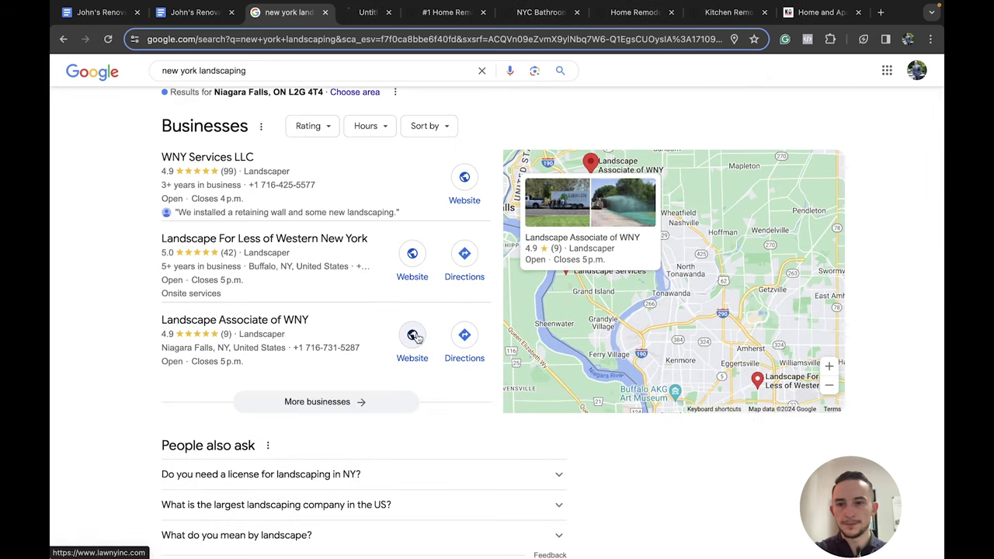
{"action": "left_click", "coordinate": [412, 260], "text": "super"}
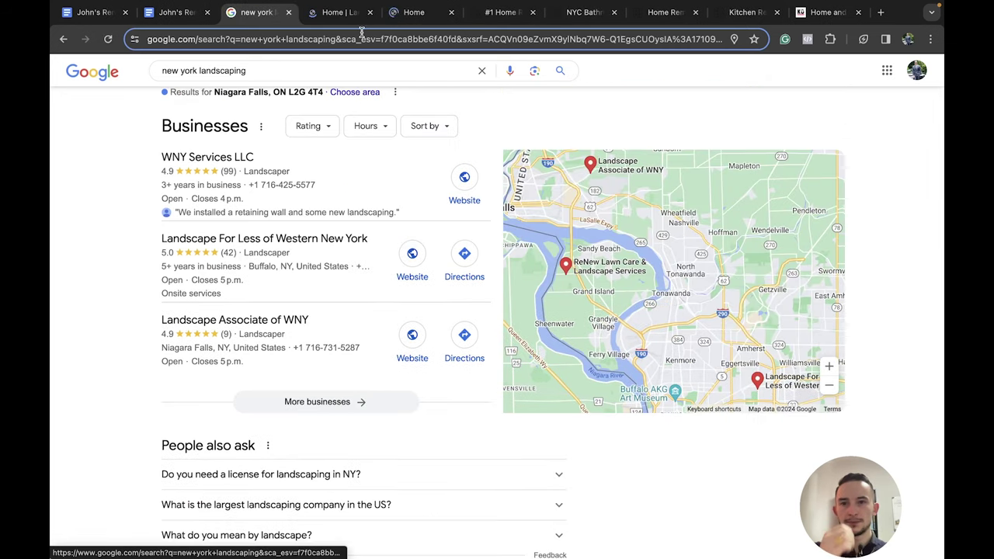
Examine the Landscape Associate of WNY home page for how it presents its services and landscaping copy
{"action": "left_click", "coordinate": [342, 13]}
{"action": "scroll", "coordinate": [321, 188], "scroll_direction": "down", "scroll_amount": 5}
{"action": "scroll", "coordinate": [295, 287], "scroll_direction": "down", "scroll_amount": 2}
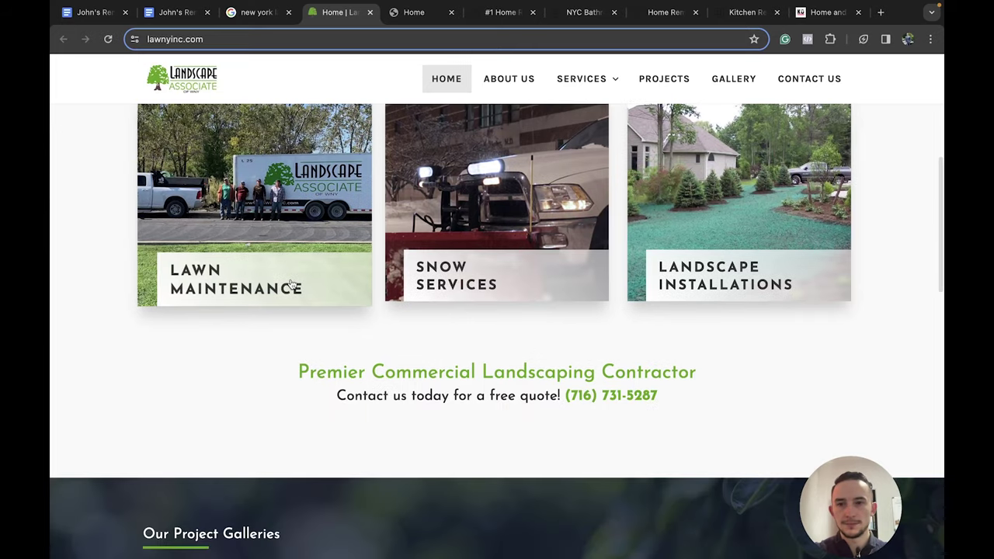
{"action": "scroll", "coordinate": [290, 282], "scroll_direction": "up", "scroll_amount": 4}
{"action": "scroll", "coordinate": [292, 284], "scroll_direction": "down", "scroll_amount": 3}
{"action": "scroll", "coordinate": [291, 284], "scroll_direction": "down", "scroll_amount": 3}
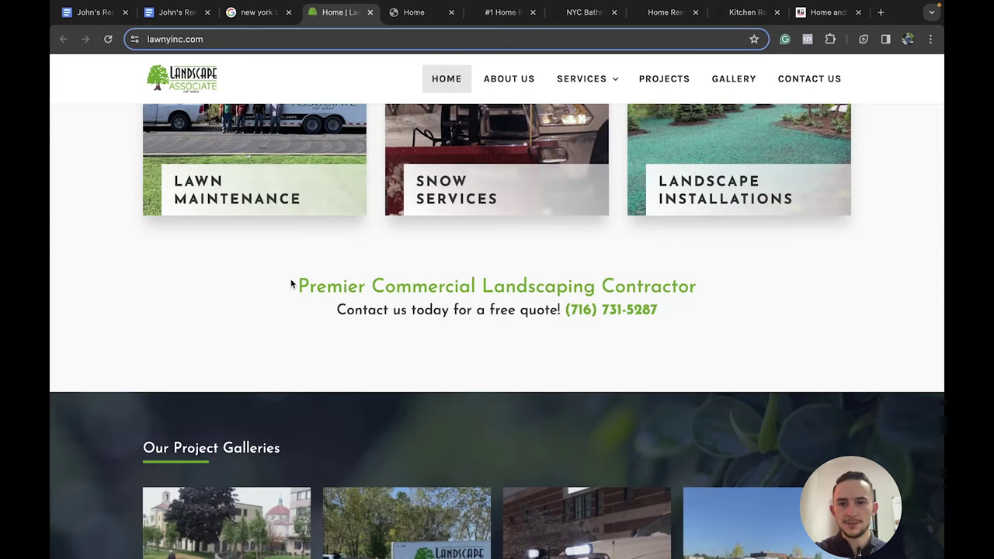
{"action": "scroll", "coordinate": [153, 272], "scroll_direction": "down", "scroll_amount": 4}
{"action": "scroll", "coordinate": [109, 279], "scroll_direction": "down", "scroll_amount": 3}
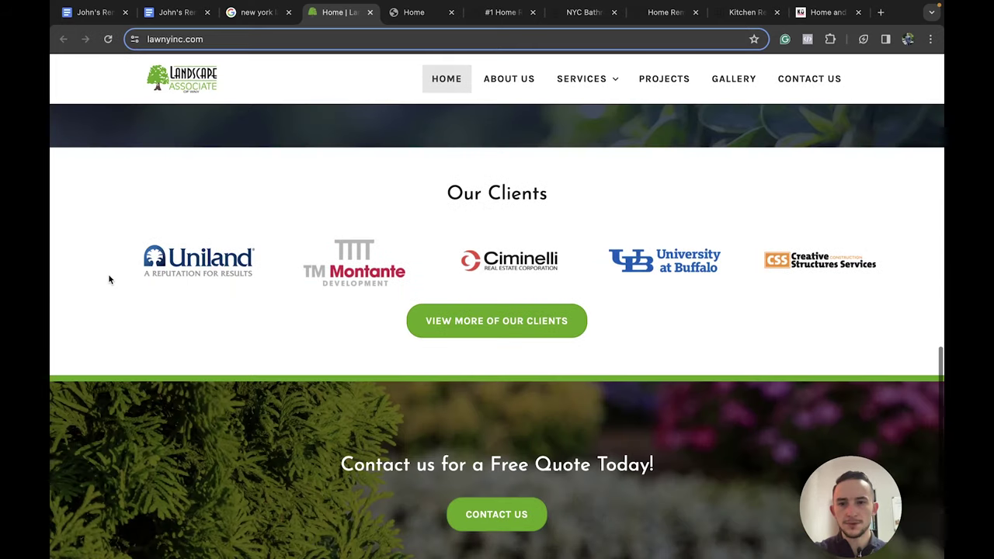
{"action": "scroll", "coordinate": [109, 280], "scroll_direction": "down", "scroll_amount": 3}
{"action": "scroll", "coordinate": [109, 280], "scroll_direction": "up", "scroll_amount": 8}
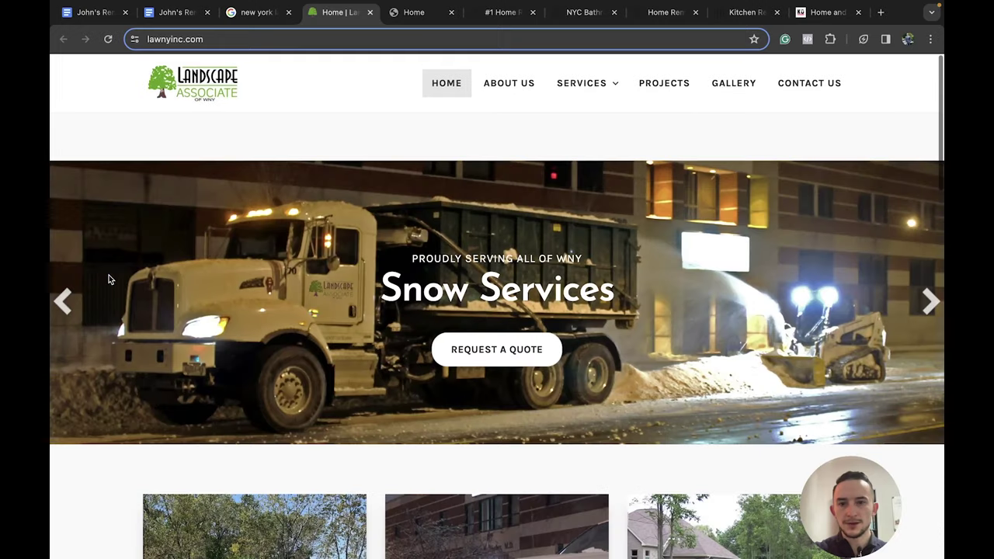
{"action": "scroll", "coordinate": [108, 280], "scroll_direction": "down", "scroll_amount": 3}
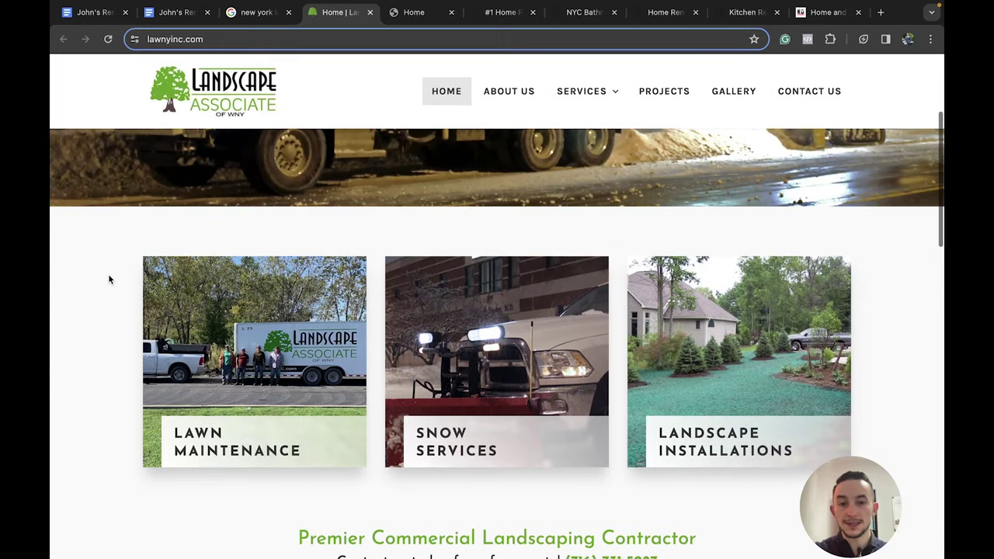
Dismiss the contact pop-up on the Landscape For Less site and read its home page and About copy
{"action": "left_click", "coordinate": [408, 21]}
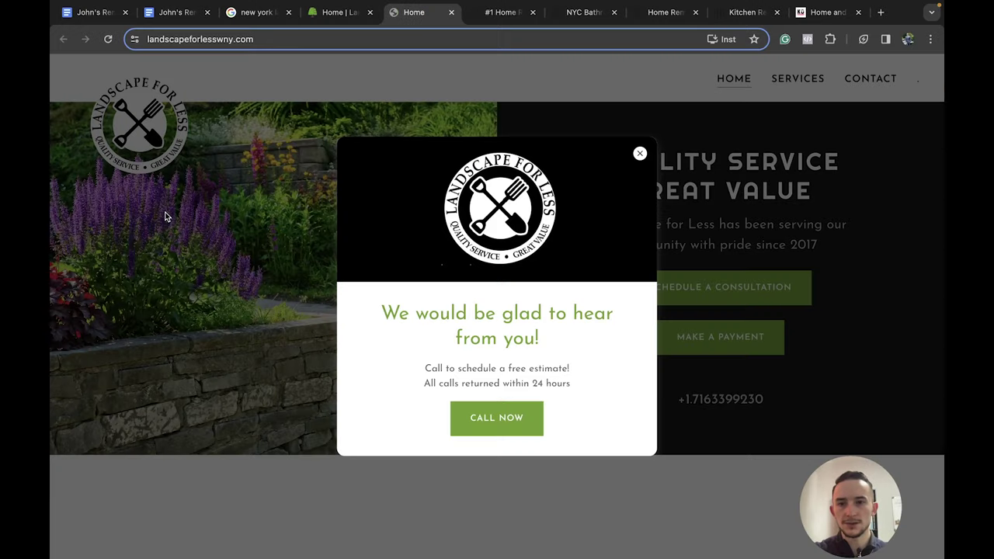
{"action": "left_click", "coordinate": [640, 153]}
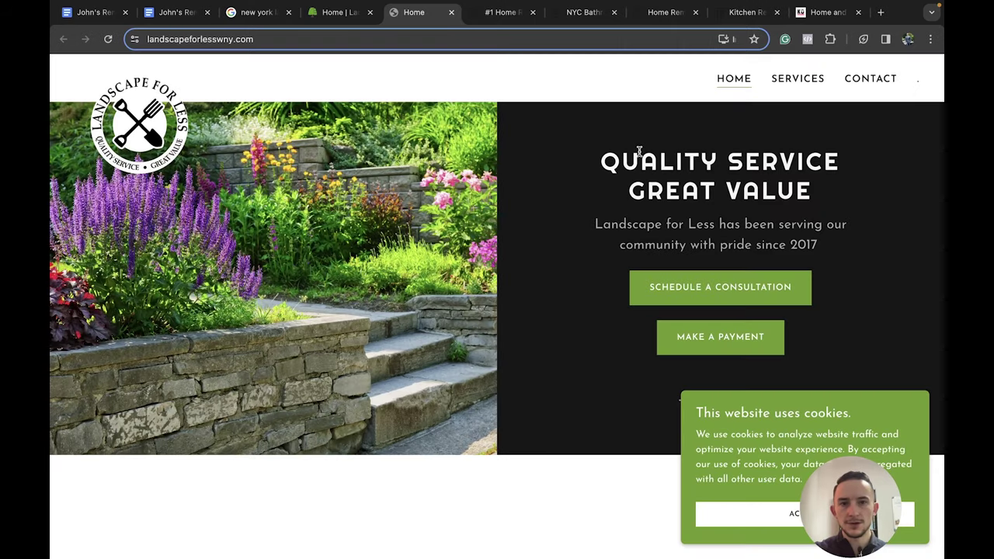
{"action": "scroll", "coordinate": [538, 220], "scroll_direction": "down", "scroll_amount": 1}
{"action": "scroll", "coordinate": [519, 229], "scroll_direction": "down", "scroll_amount": 2}
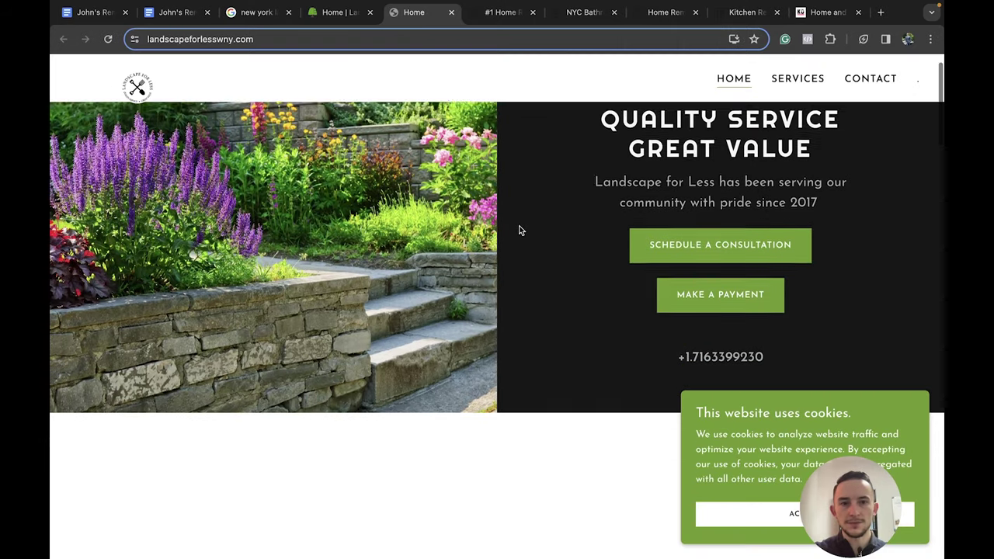
{"action": "scroll", "coordinate": [195, 262], "scroll_direction": "down", "scroll_amount": 5}
{"action": "scroll", "coordinate": [354, 217], "scroll_direction": "down", "scroll_amount": 2}
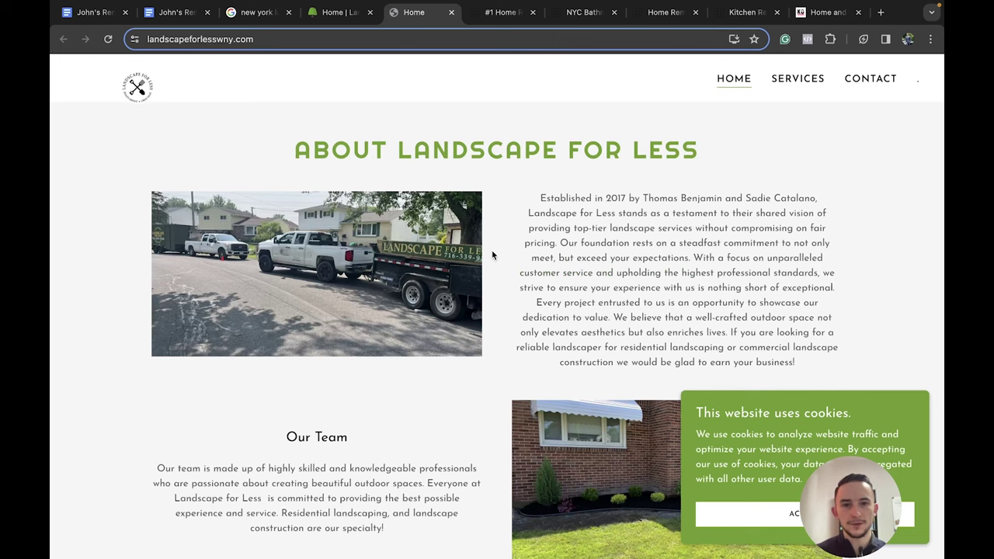
{"action": "scroll", "coordinate": [492, 255], "scroll_direction": "down", "scroll_amount": 1}
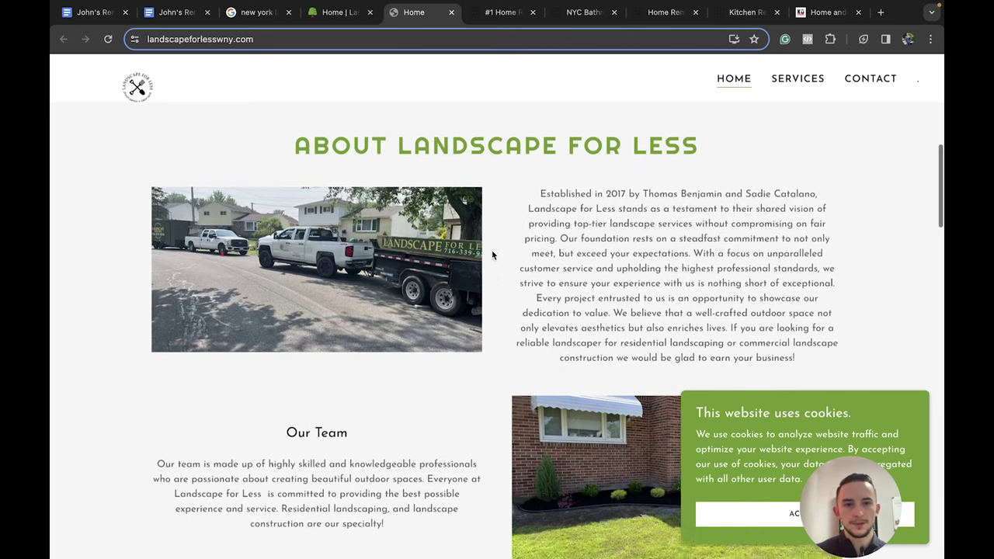
{"action": "scroll", "coordinate": [491, 252], "scroll_direction": "down", "scroll_amount": 2}
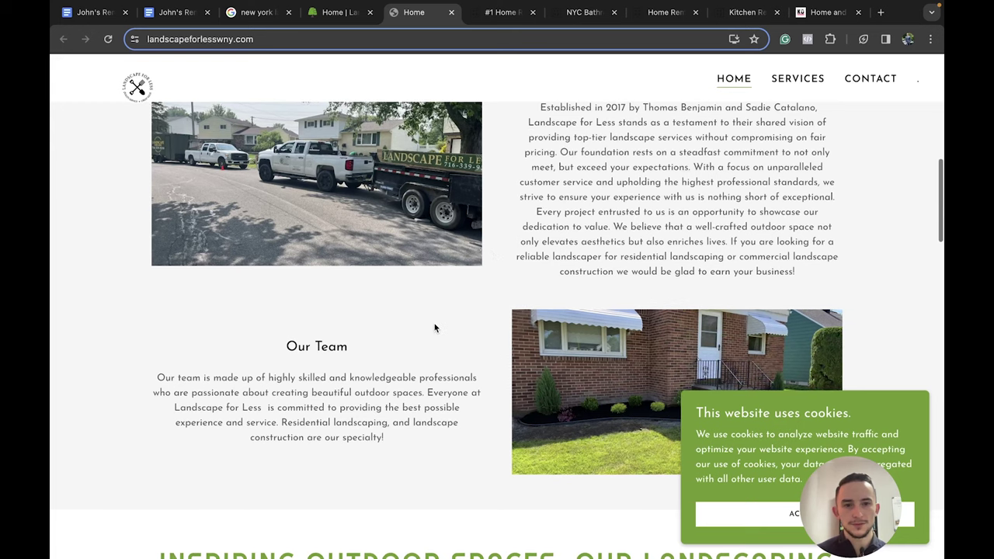
{"action": "scroll", "coordinate": [434, 323], "scroll_direction": "down", "scroll_amount": 2}
{"action": "scroll", "coordinate": [434, 323], "scroll_direction": "up", "scroll_amount": 1}
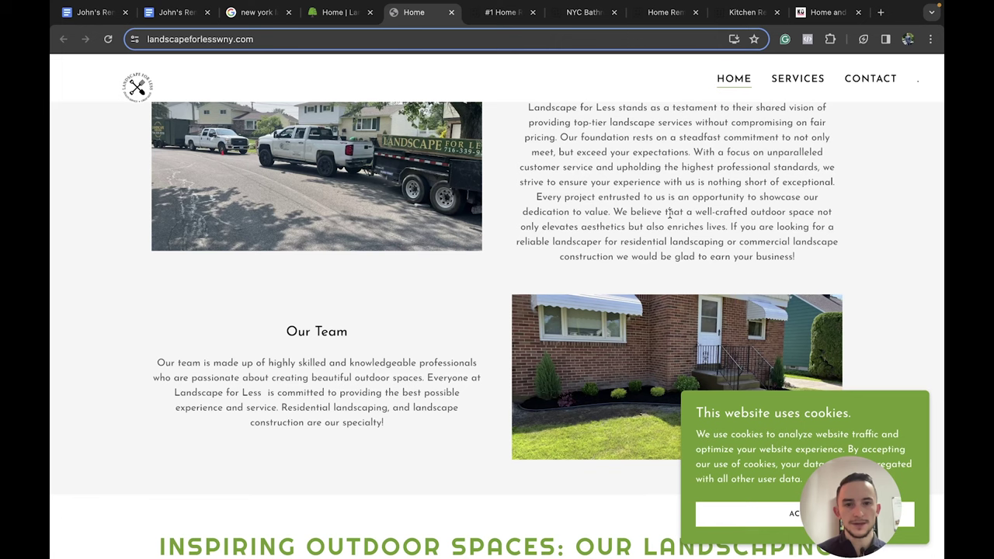
Describe Landscaping in the home page document in non-bold text: "Enrich the outside of your property and improve its value with our professional landscaping services."
{"action": "left_click", "coordinate": [174, 12]}
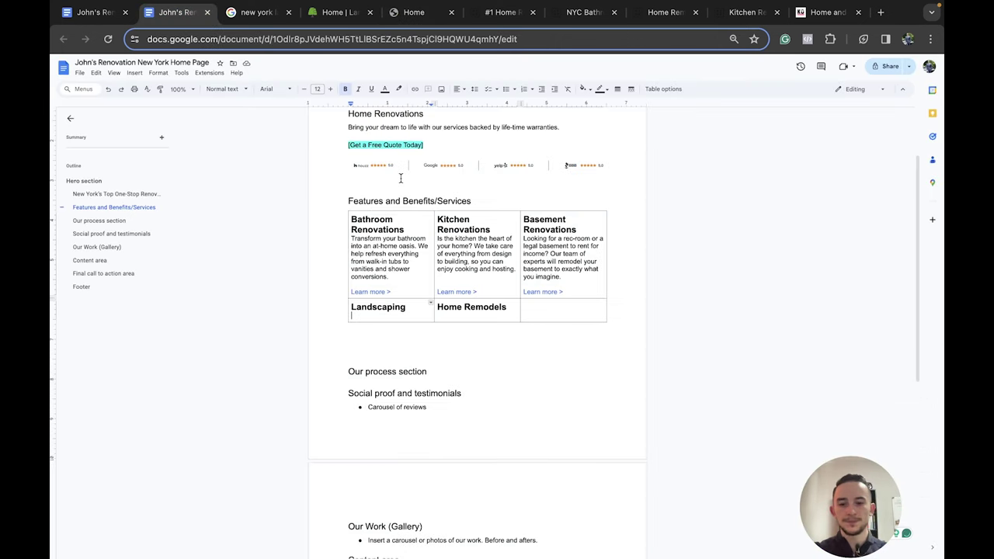
{"action": "type", "text": "Enrich your "}
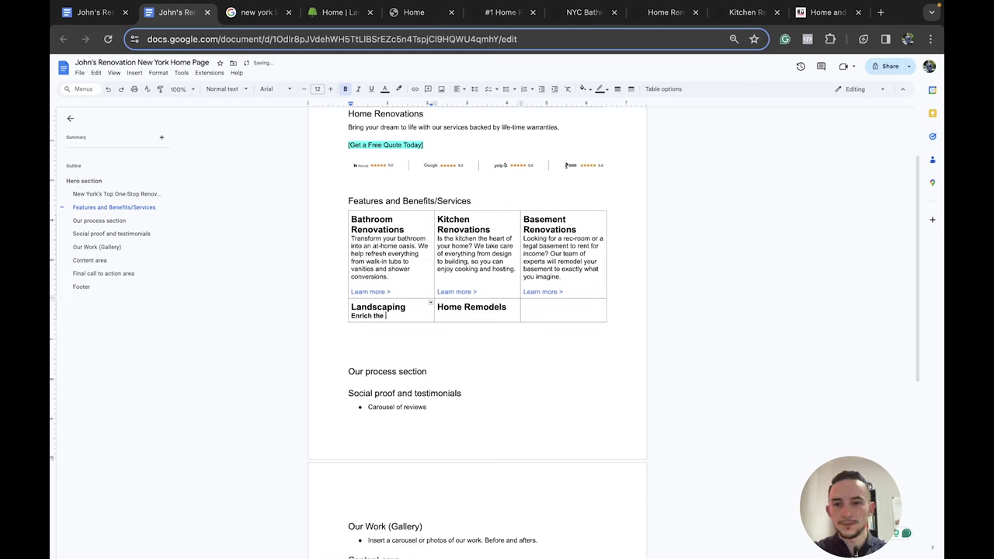
{"action": "type", "text": "r pr"}
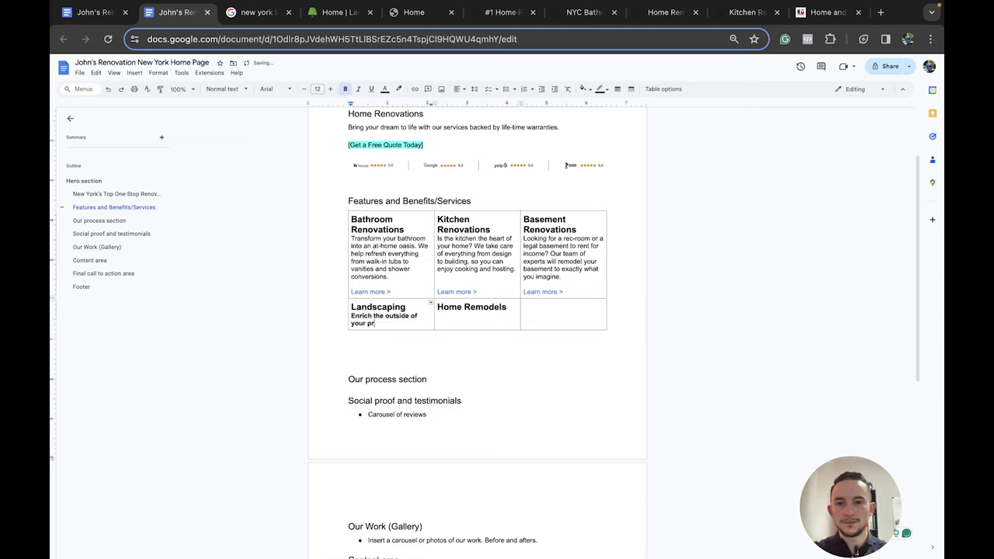
{"action": "type", "text": "operty"}
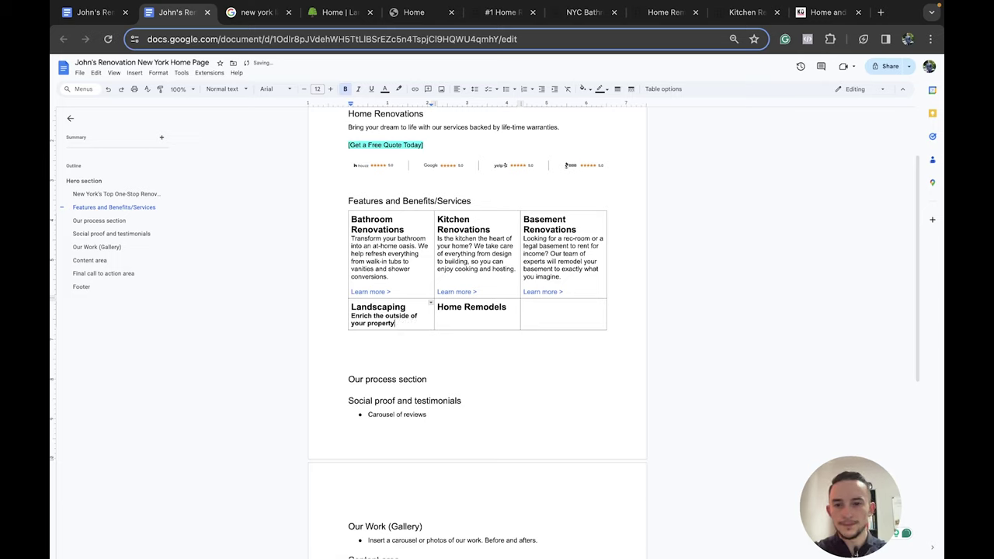
{"action": "type", "text": ", impromprove its value"}
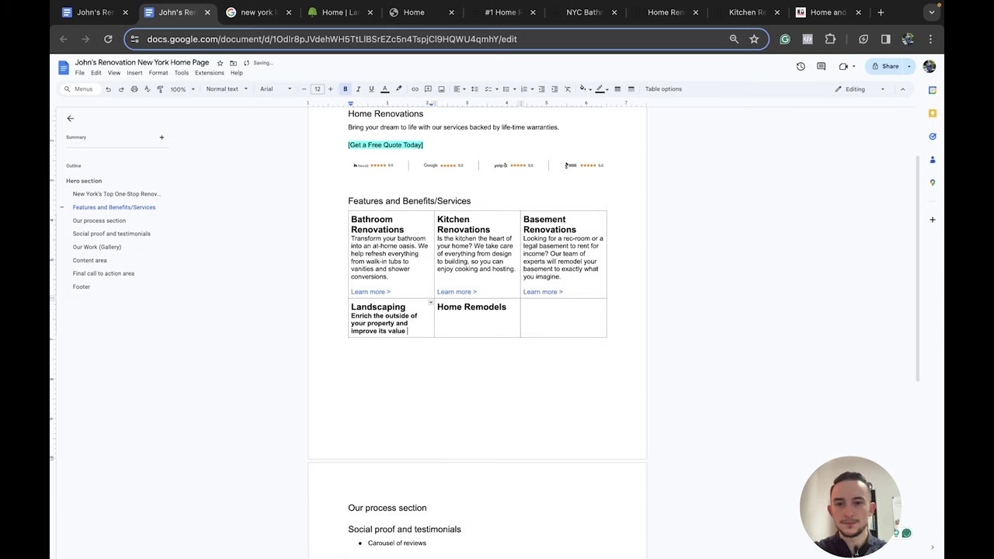
{"action": "type", "text": " with our"}
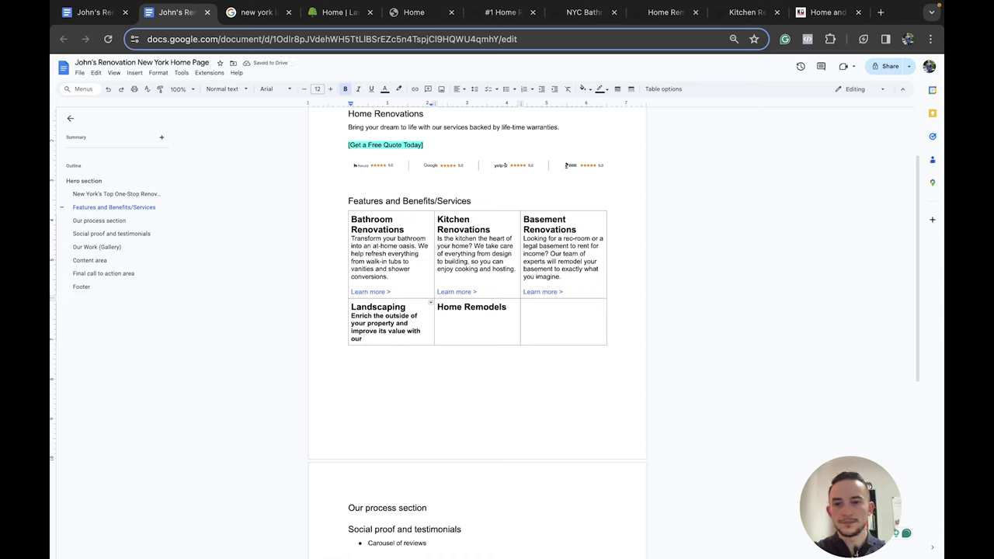
{"action": "type", "text": " profess"}
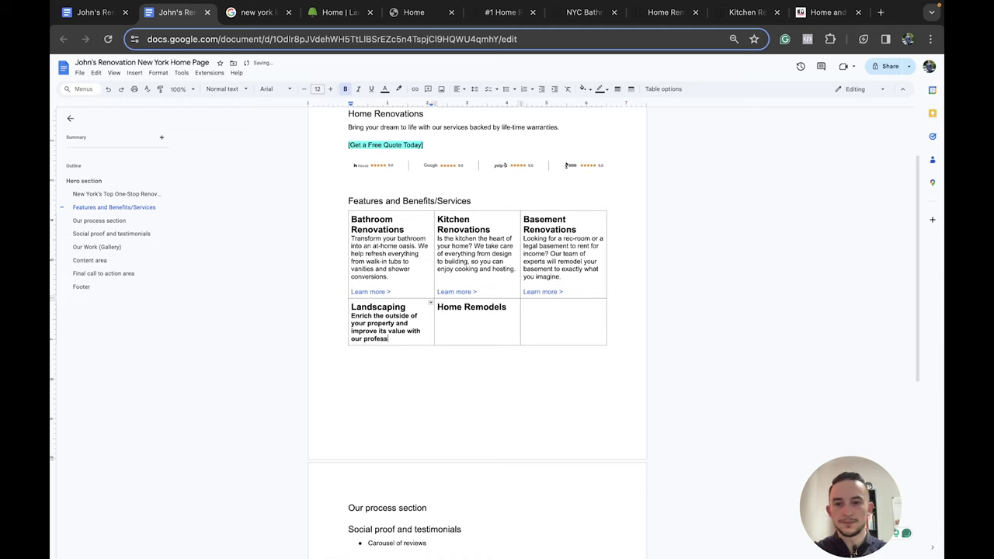
{"action": "type", "text": "ional landscaping services."}
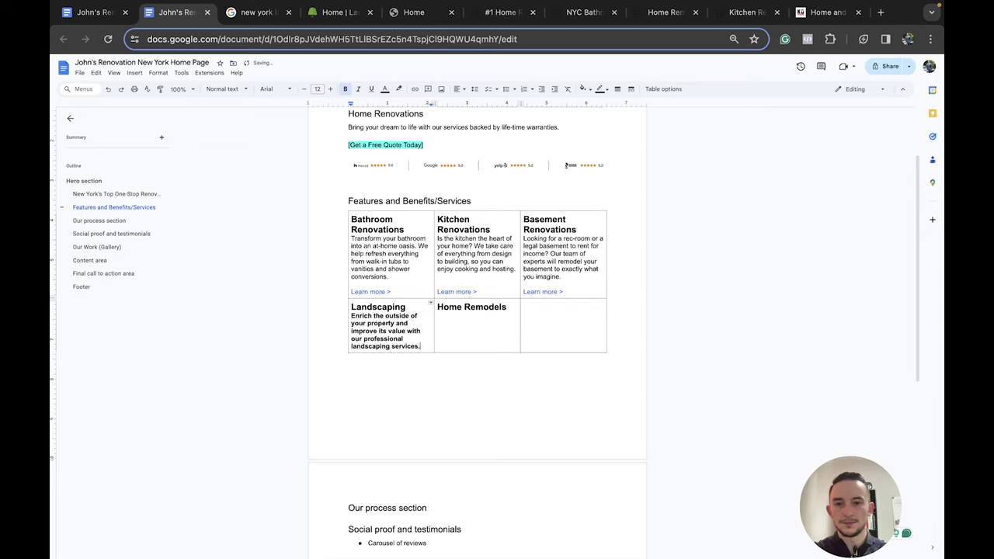
{"action": "key", "text": "ctrl+shift+Up"}
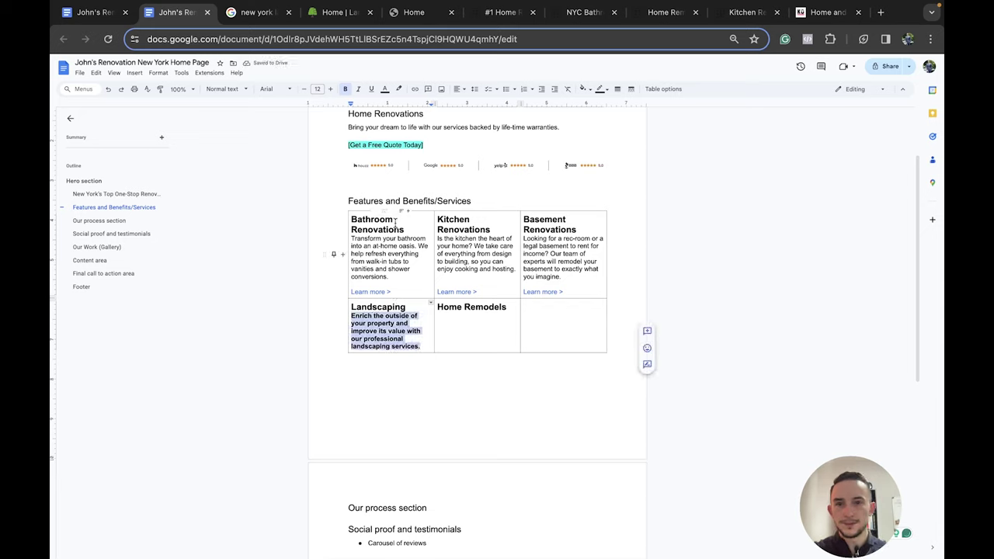
{"action": "key", "text": "ctrl+b"}
Copy the "Learn more >" line from the Bathroom Renovations cell to below the Landscaping description
{"action": "triple_click", "coordinate": [353, 291]}
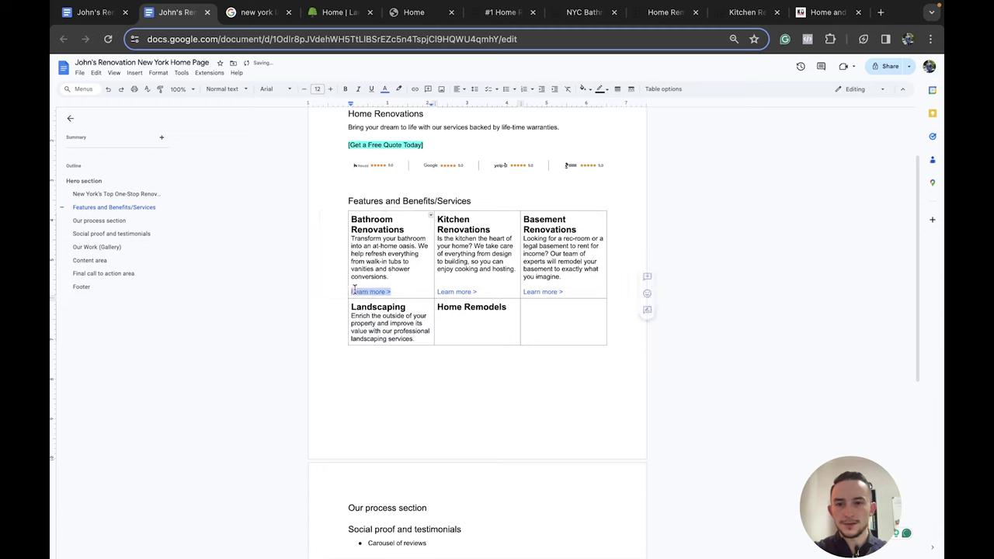
{"action": "key", "text": "ctrl+c"}
{"action": "left_click", "coordinate": [415, 339]}
{"action": "key", "text": "Return"}
{"action": "key", "text": "ctrl+v"}
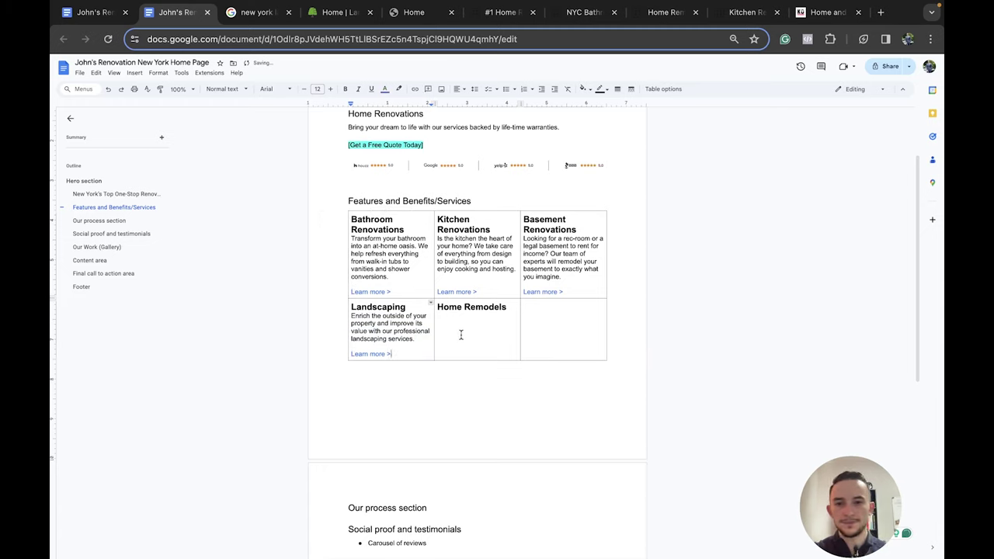
Start a new line below the Home Remodels heading with the font size set to 12
{"action": "left_click", "coordinate": [509, 307]}
{"action": "key", "text": "Return"}
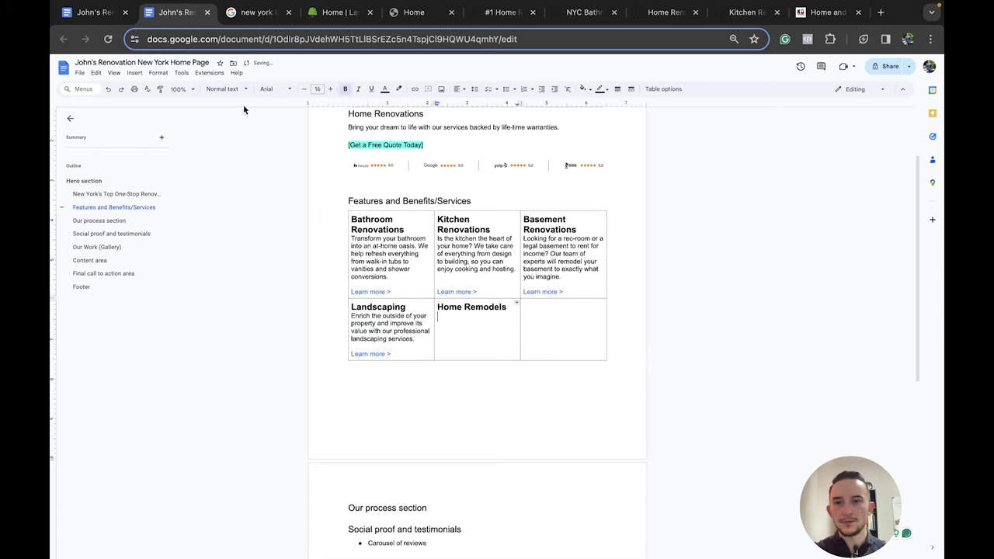
{"action": "left_click", "coordinate": [316, 89]}
{"action": "left_click", "coordinate": [318, 159]}
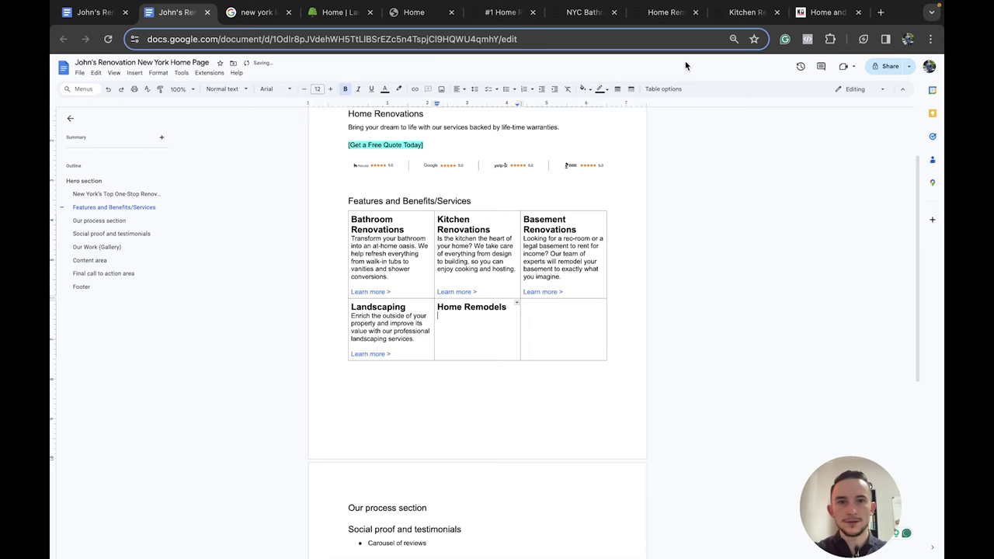
Describe Home Remodels, inspired by the A to Z remodeling page: "Redesign and renew your home with our full remodeling services. Custom built for your needs and vision."
{"action": "left_click", "coordinate": [660, 12]}
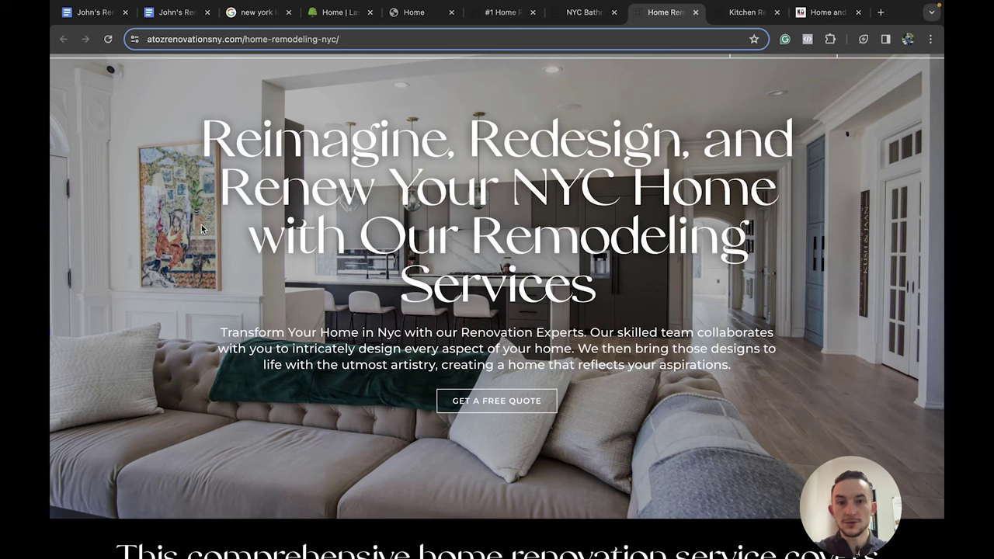
{"action": "scroll", "coordinate": [186, 233], "scroll_direction": "down", "scroll_amount": 1}
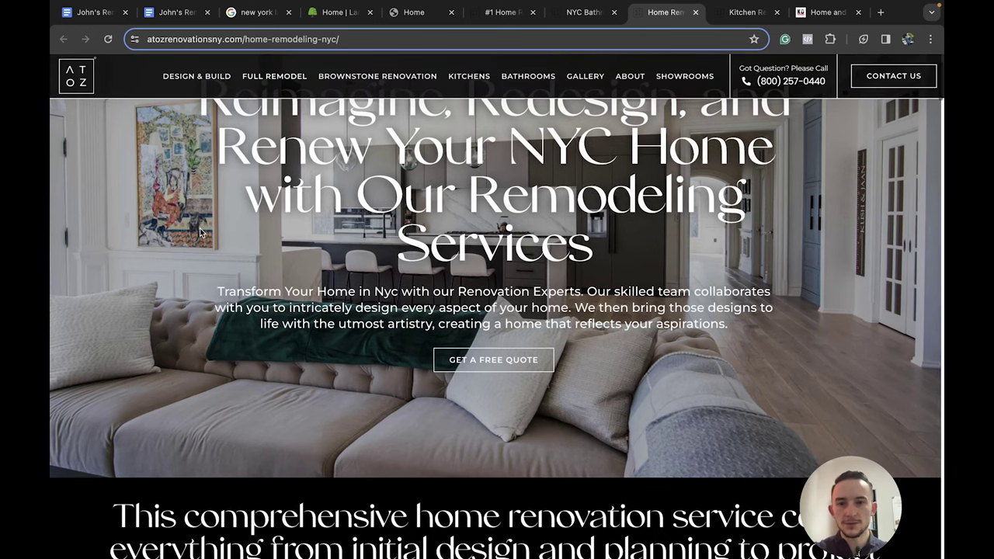
{"action": "key", "text": "super+2"}
{"action": "type", "text": "Redesig"}
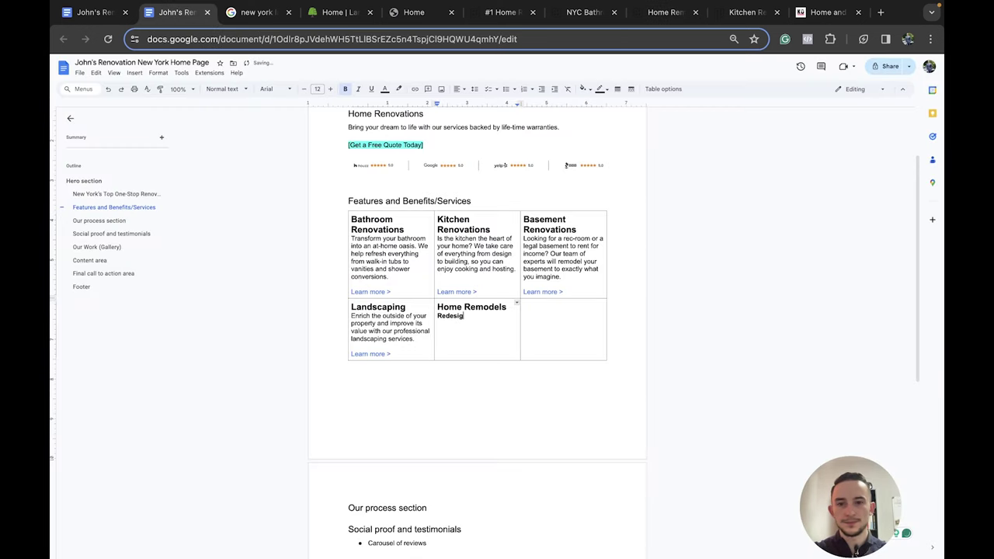
{"action": "type", "text": "n and renew your"}
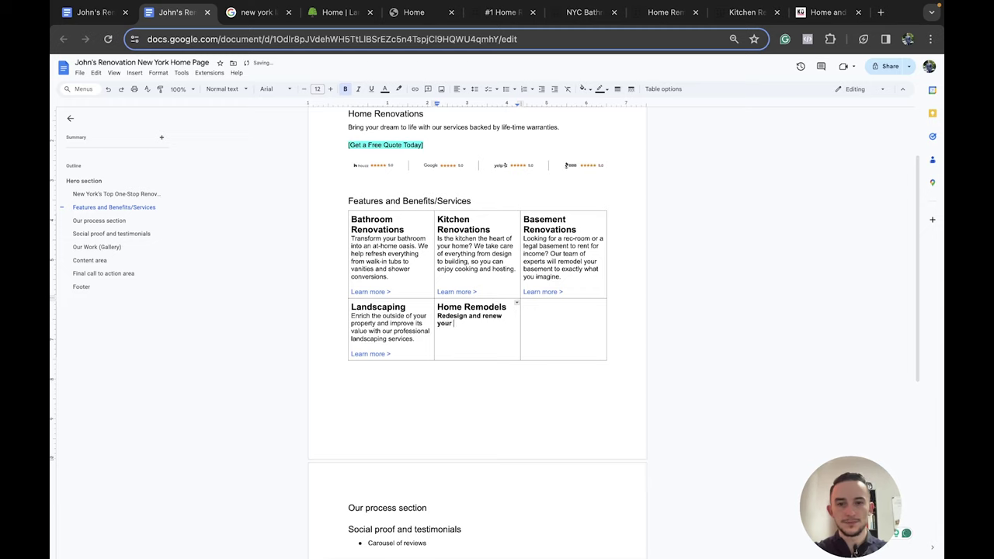
{"action": "type", "text": " home with our full rmoe"}
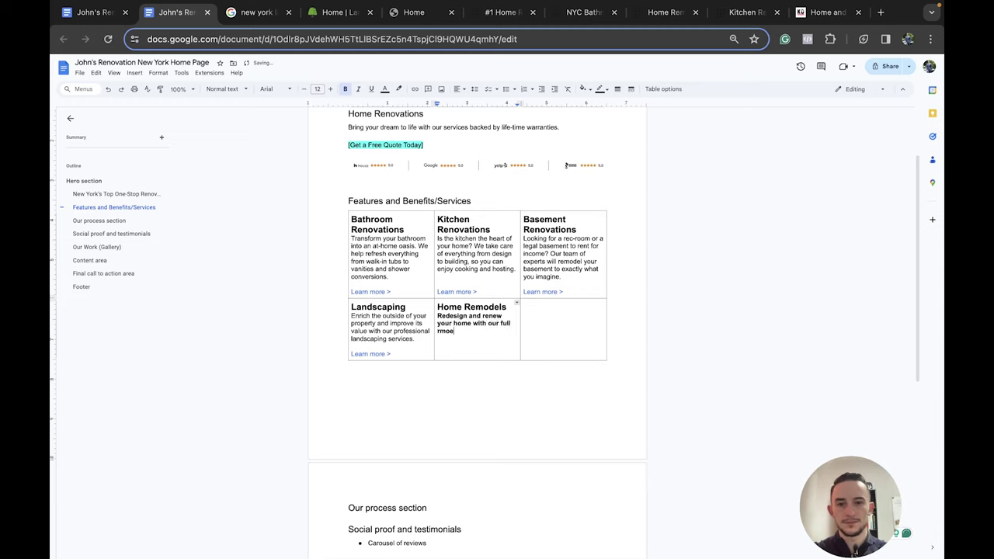
{"action": "key", "text": "BackSpace"}
{"action": "key", "text": "BackSpace"}
{"action": "key", "text": "BackSpace"}
{"action": "type", "text": "emodeling serv"}
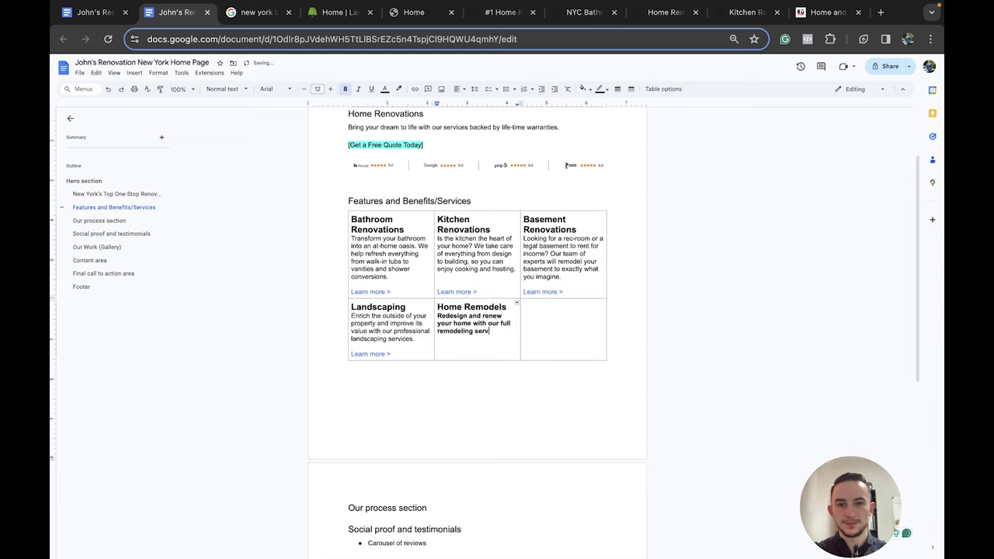
{"action": "type", "text": "ices. Custom built fo"}
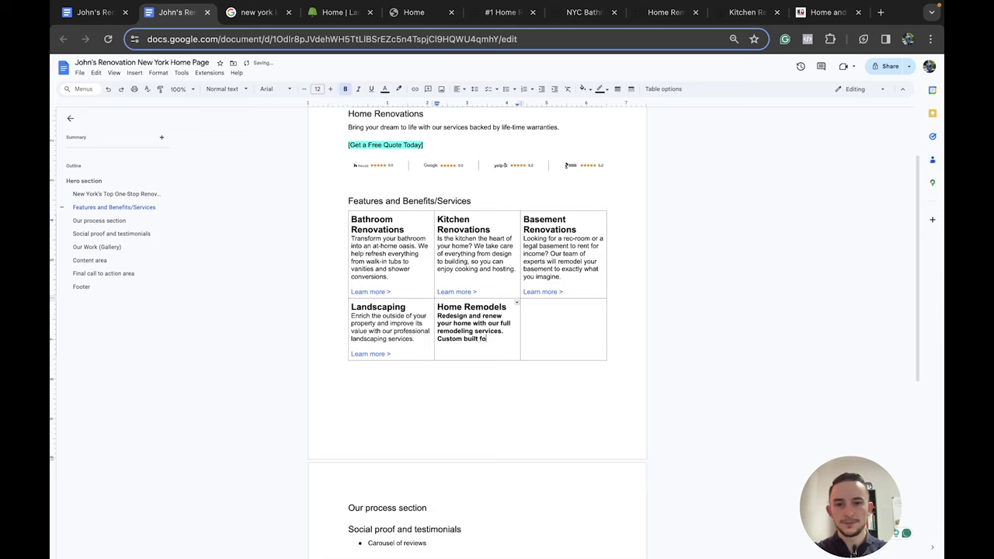
{"action": "type", "text": "r your needs and vision."}
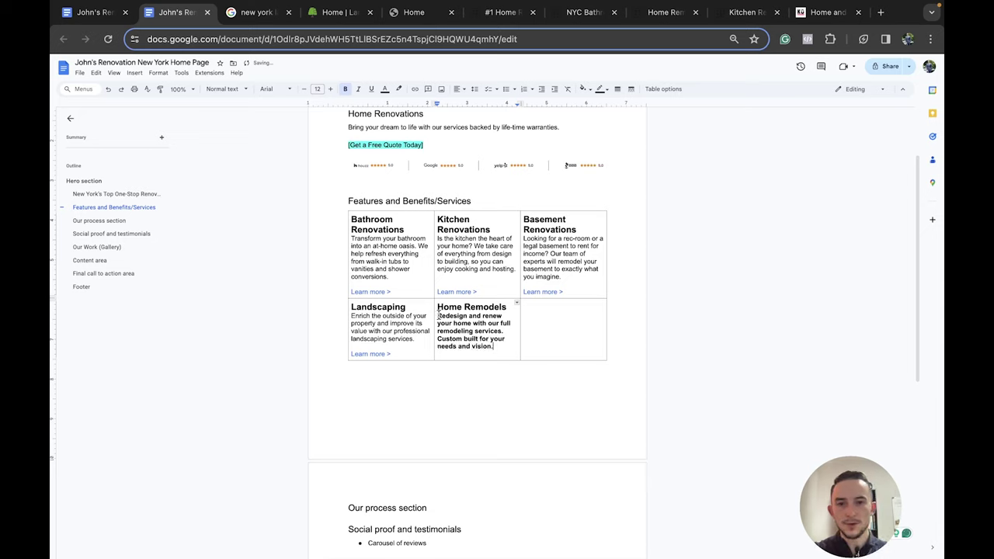
Remove the bold formatting from the Home Remodels description in the services table
{"action": "left_click_drag", "start_coordinate": [439, 313], "coordinate": [494, 347]}
{"action": "key", "text": "ctrl+b"}
{"action": "left_click", "coordinate": [497, 348]}
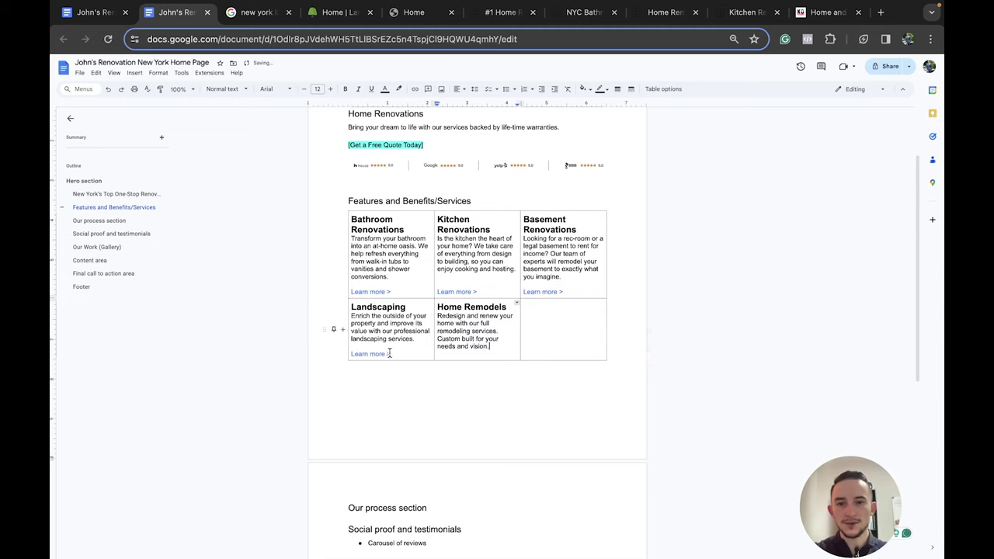
Copy the "Learn more >" line from Landscaping to below the Home Remodels description, and move the Landscaping one down a line to align them
{"action": "left_click_drag", "start_coordinate": [389, 353], "coordinate": [353, 351]}
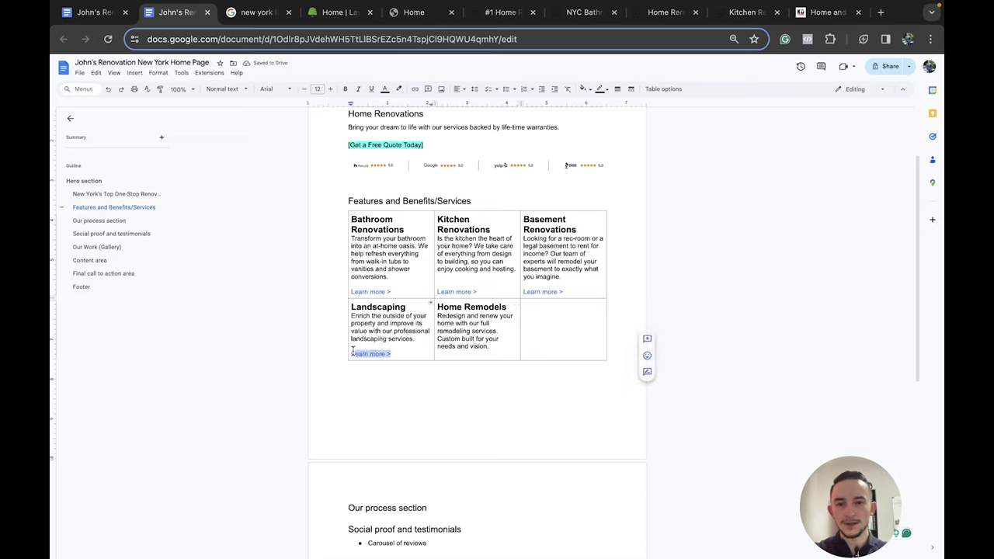
{"action": "left_click", "coordinate": [470, 353]}
{"action": "left_click", "coordinate": [499, 348]}
{"action": "key", "text": "Return"}
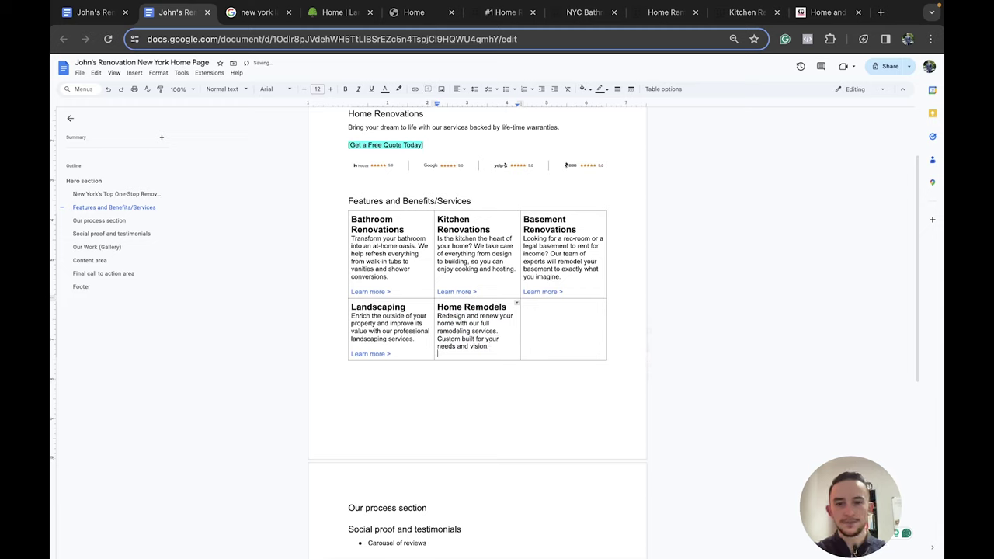
{"action": "type", "text": "Learn more >"}
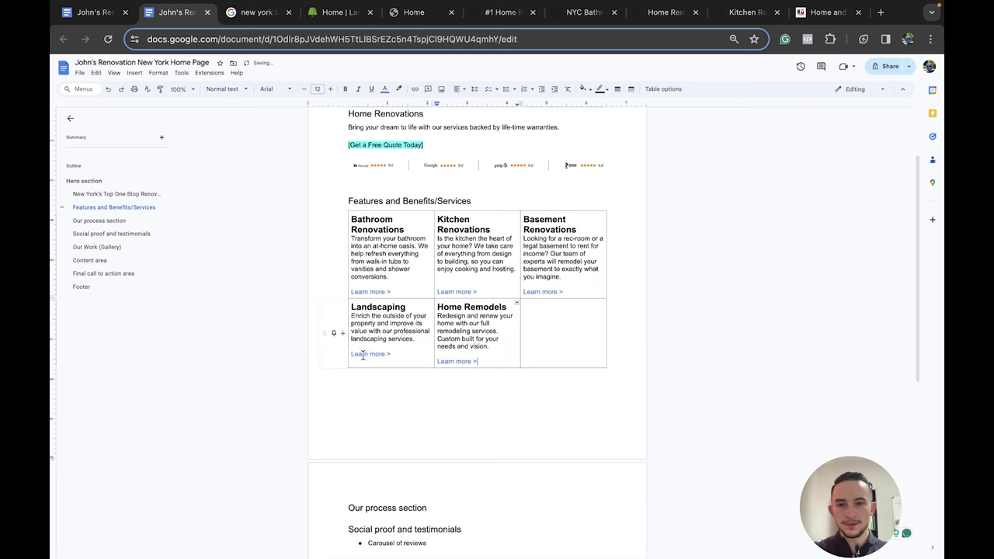
{"action": "left_click", "coordinate": [352, 354]}
{"action": "key", "text": "Return"}
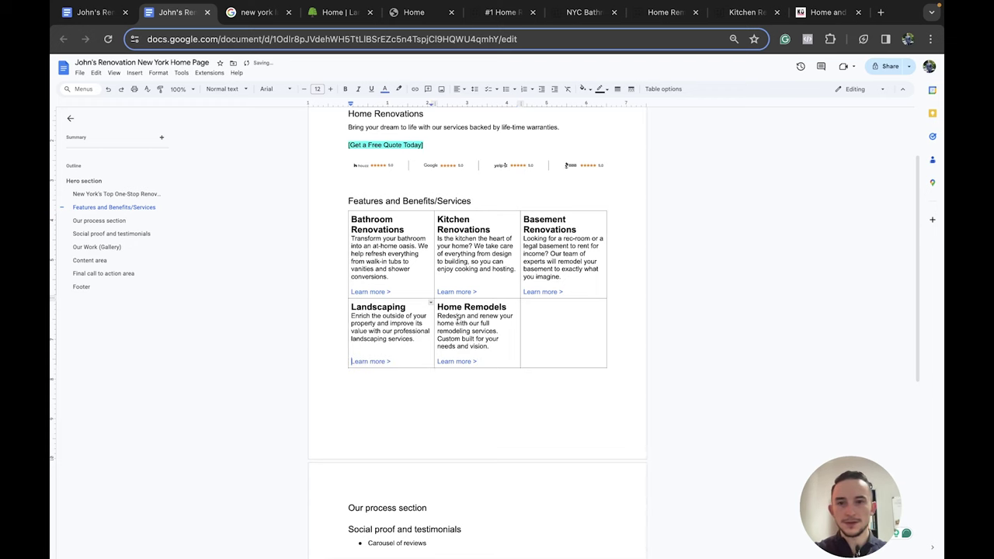
Delete the placeholder headings "Features and Benefits/Services" and "Hero section", including the empty line left at the start of the page
{"action": "scroll", "coordinate": [458, 318], "scroll_direction": "up", "scroll_amount": 2}
{"action": "left_click", "coordinate": [346, 273]}
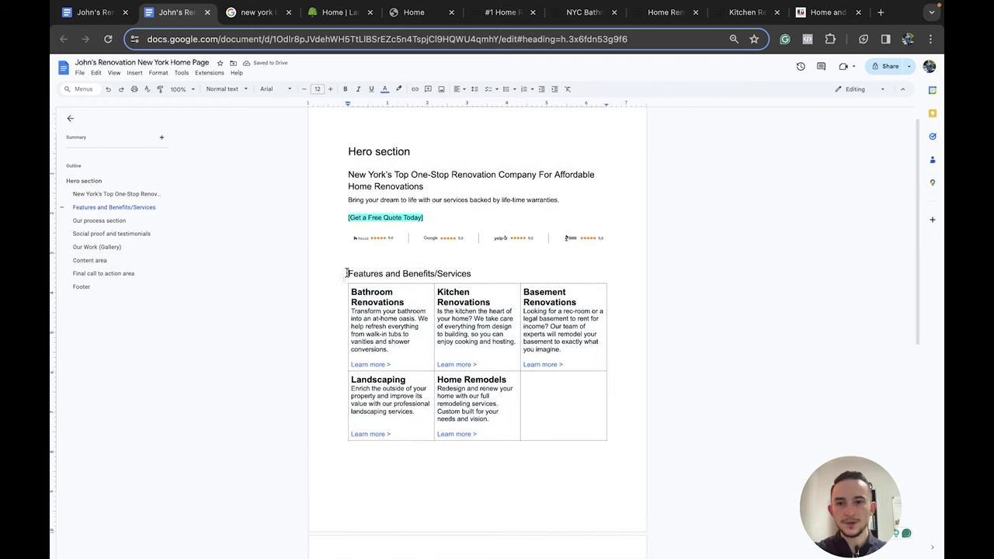
{"action": "left_click_drag", "start_coordinate": [346, 273], "coordinate": [475, 275]}
{"action": "key", "text": "BackSpace"}
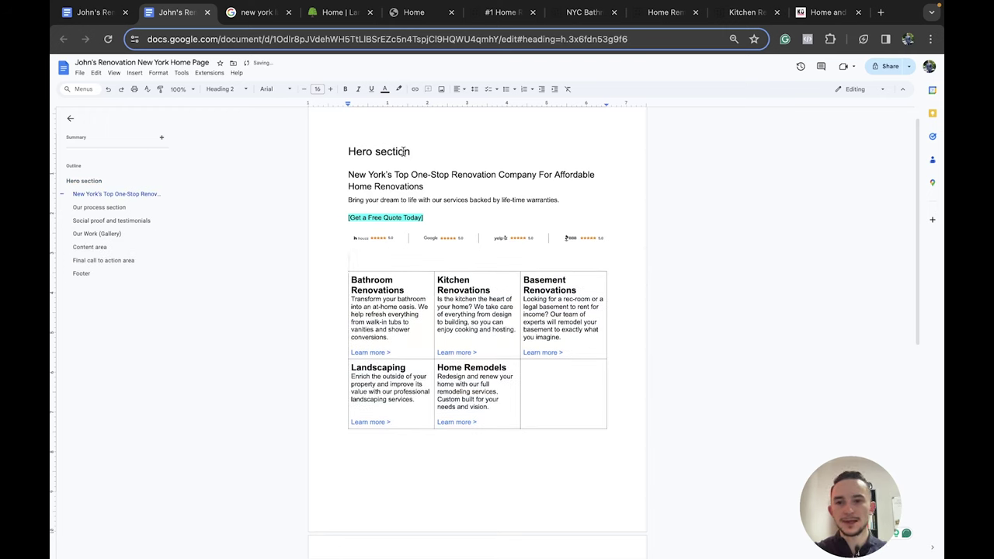
{"action": "left_click_drag", "start_coordinate": [425, 147], "coordinate": [340, 147]}
{"action": "key", "text": "BackSpace"}
{"action": "key", "text": "Delete"}
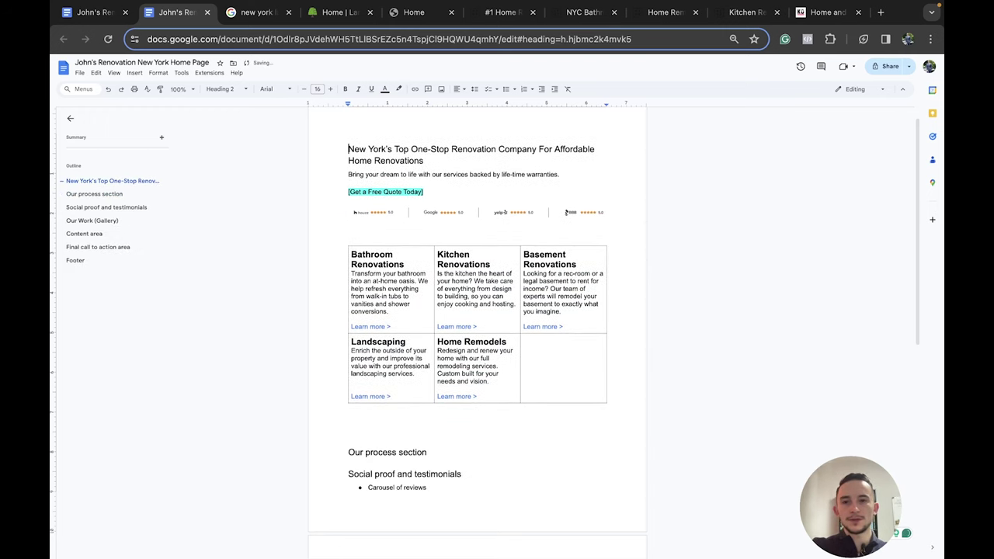
Title the services table "Our New York Renovation Services" on the empty line above it, keeping the Heading 2 style
{"action": "left_click", "coordinate": [352, 232]}
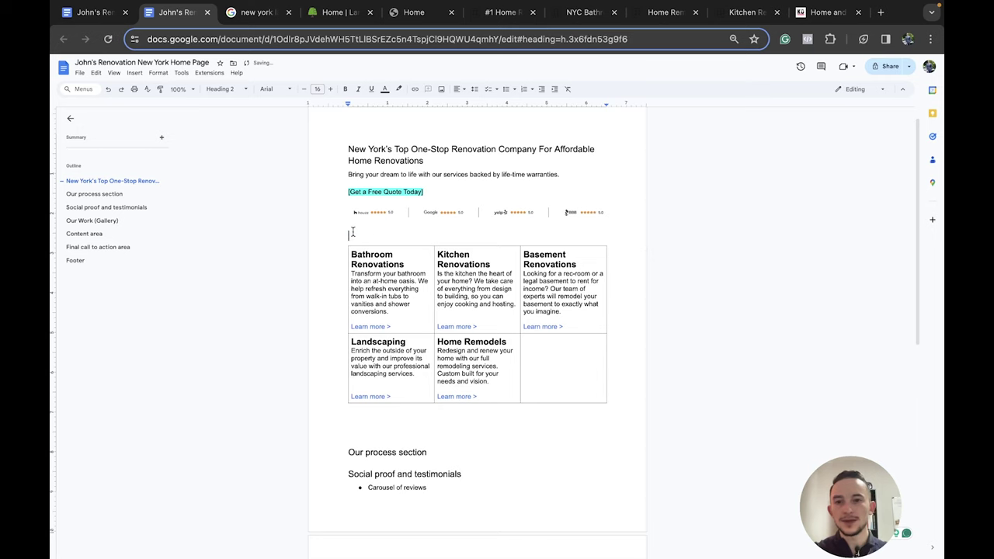
{"action": "scroll", "coordinate": [335, 228], "scroll_direction": "up", "scroll_amount": 1}
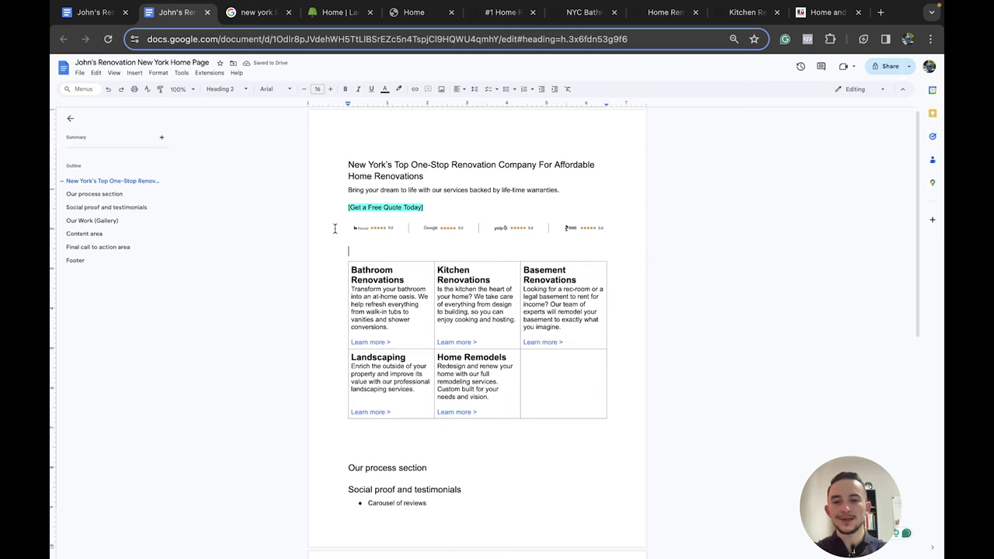
{"action": "type", "text": "Our New Yo"}
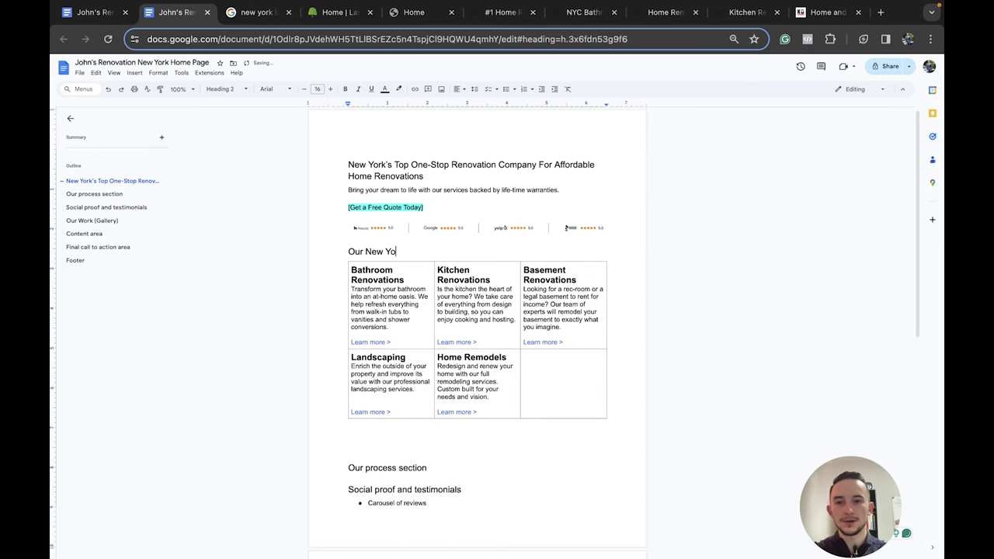
{"action": "type", "text": "rk Renovati"}
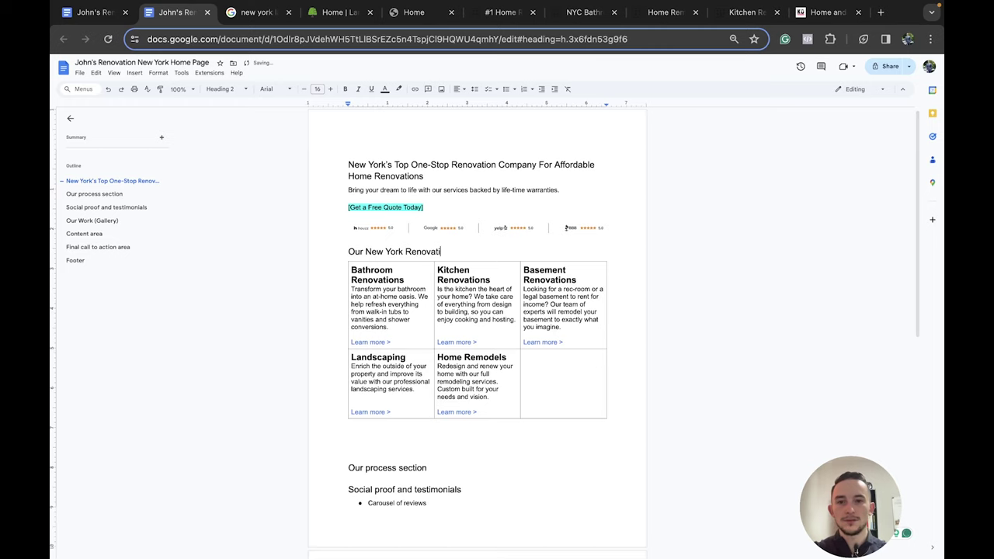
{"action": "type", "text": "on Services"}
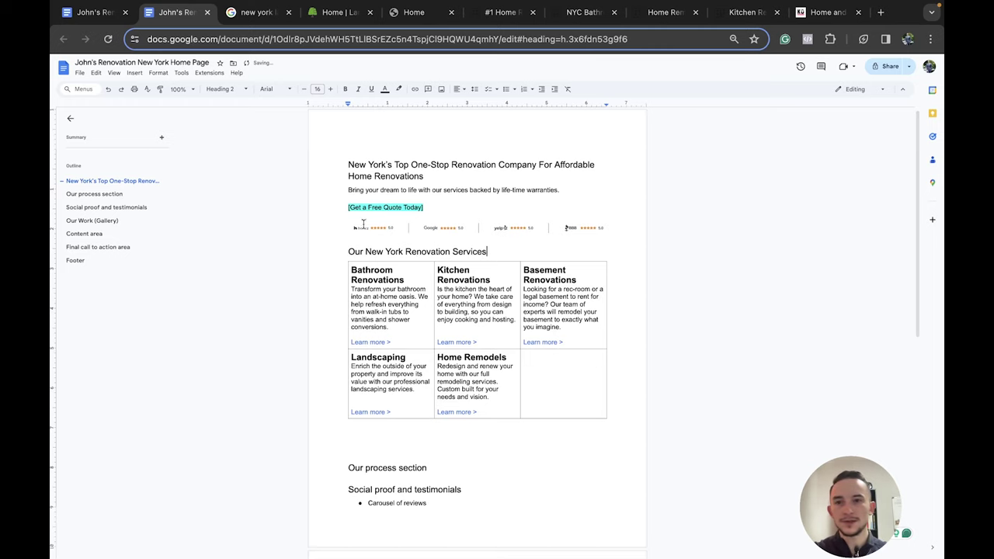
{"action": "left_click", "coordinate": [225, 89]}
{"action": "mouse_move", "coordinate": [251, 230]}
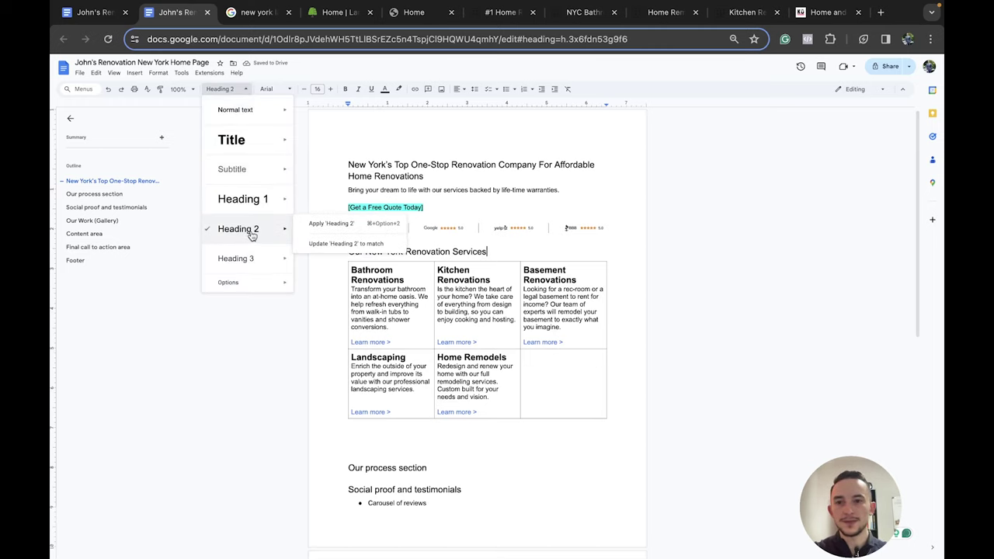
{"action": "left_click", "coordinate": [487, 250]}
Remove the blank space between the services table and the "Our process section" heading, and start a new line below that heading
{"action": "scroll", "coordinate": [488, 248], "scroll_direction": "down", "scroll_amount": 2}
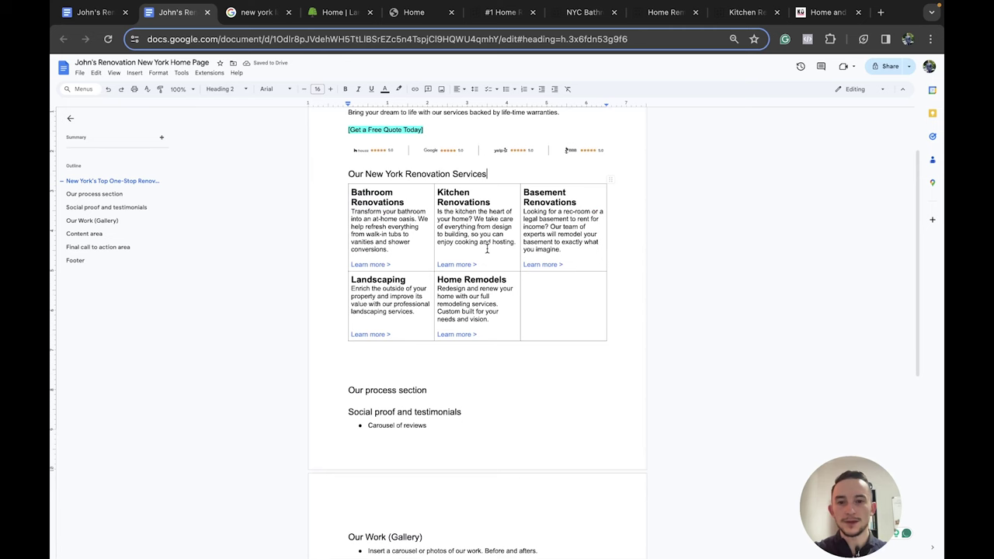
{"action": "scroll", "coordinate": [486, 248], "scroll_direction": "down", "scroll_amount": 2}
{"action": "left_click", "coordinate": [334, 315]}
{"action": "scroll", "coordinate": [334, 315], "scroll_direction": "down", "scroll_amount": 1}
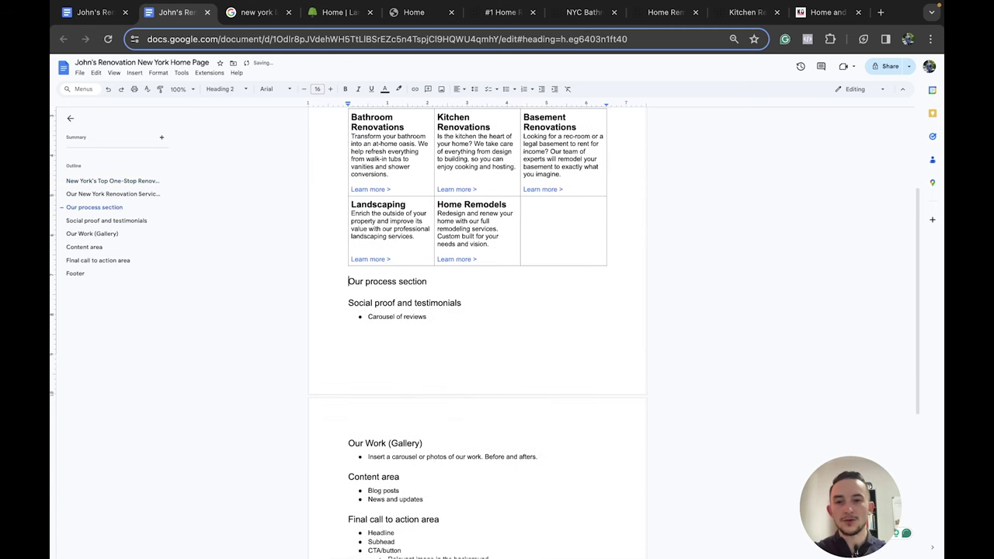
{"action": "left_click", "coordinate": [448, 282]}
{"action": "key", "text": "Return"}
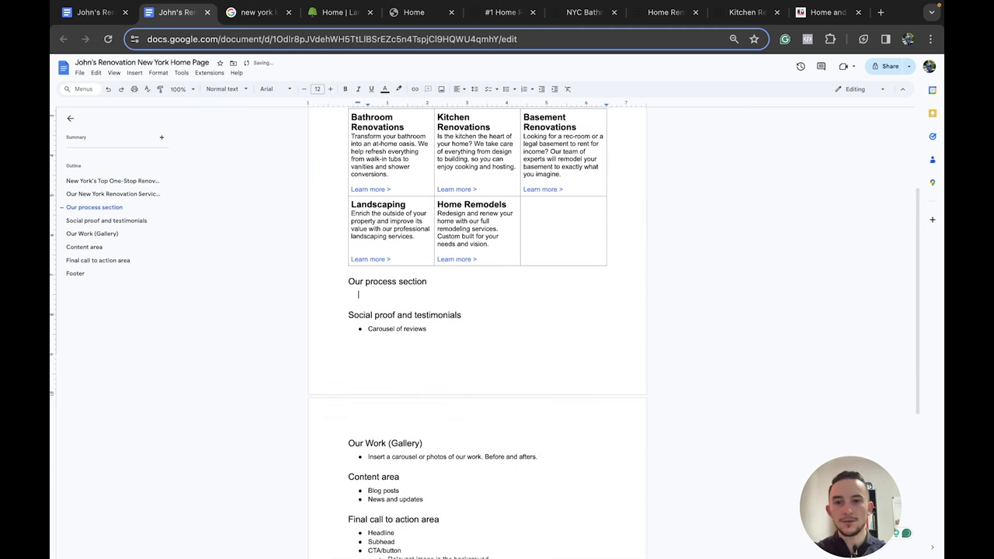
Read the Our Process steps on the Knockout Renovation home page and return to the blank line below "Our process section" in the document
{"action": "left_click", "coordinate": [827, 12]}
{"action": "scroll", "coordinate": [589, 209], "scroll_direction": "up", "scroll_amount": 2}
{"action": "scroll", "coordinate": [513, 195], "scroll_direction": "down", "scroll_amount": 1}
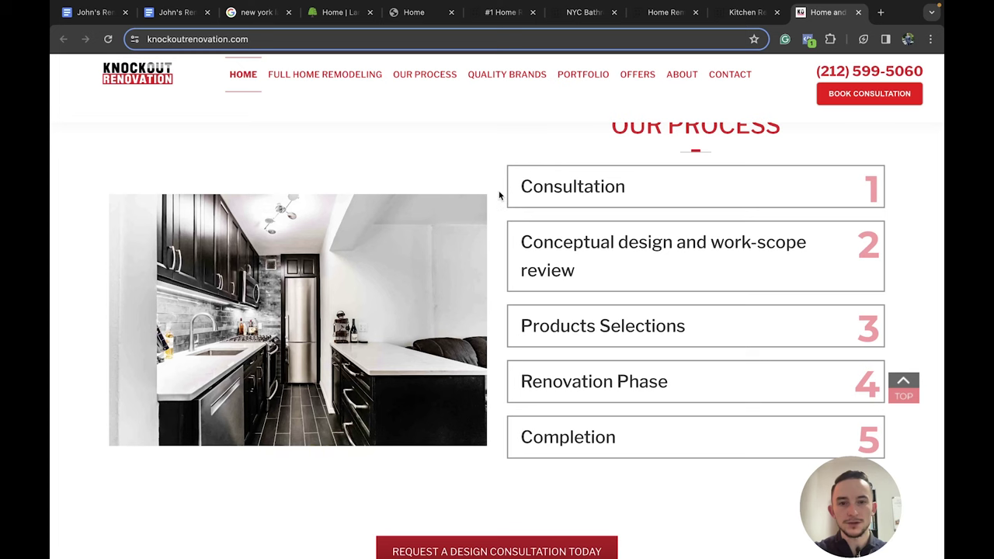
{"action": "left_click_drag", "start_coordinate": [502, 195], "coordinate": [606, 442]}
{"action": "left_click", "coordinate": [630, 477]}
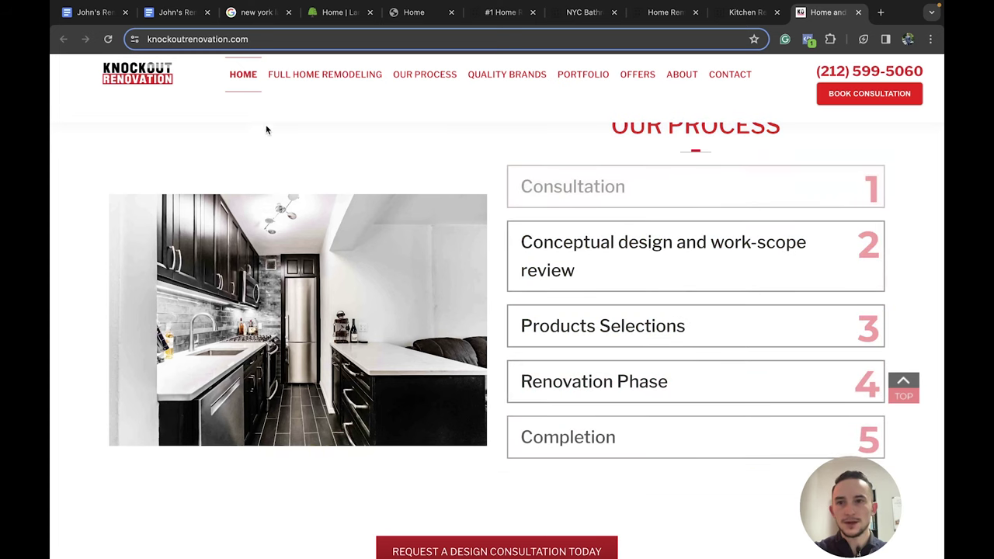
{"action": "left_click", "coordinate": [180, 22]}
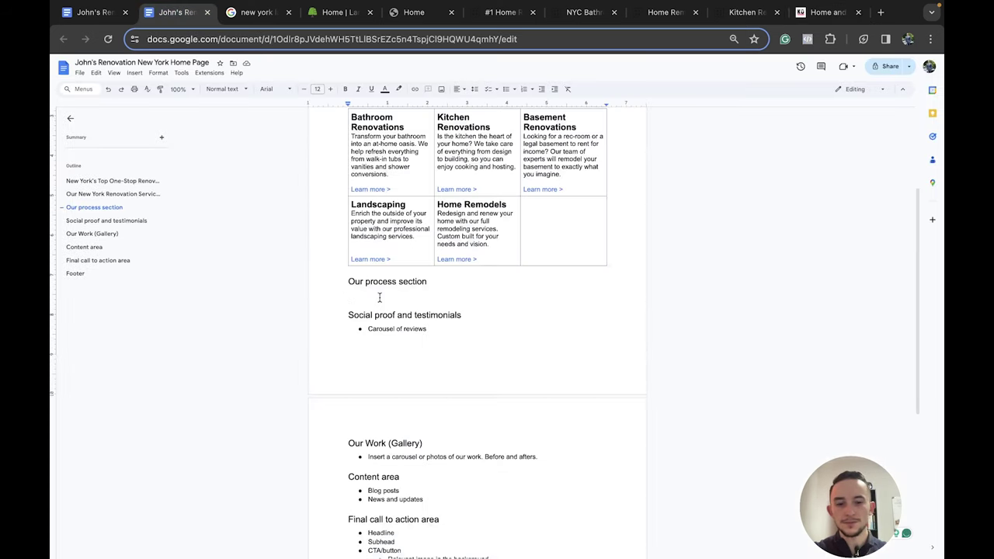
{"action": "left_click", "coordinate": [380, 297]}
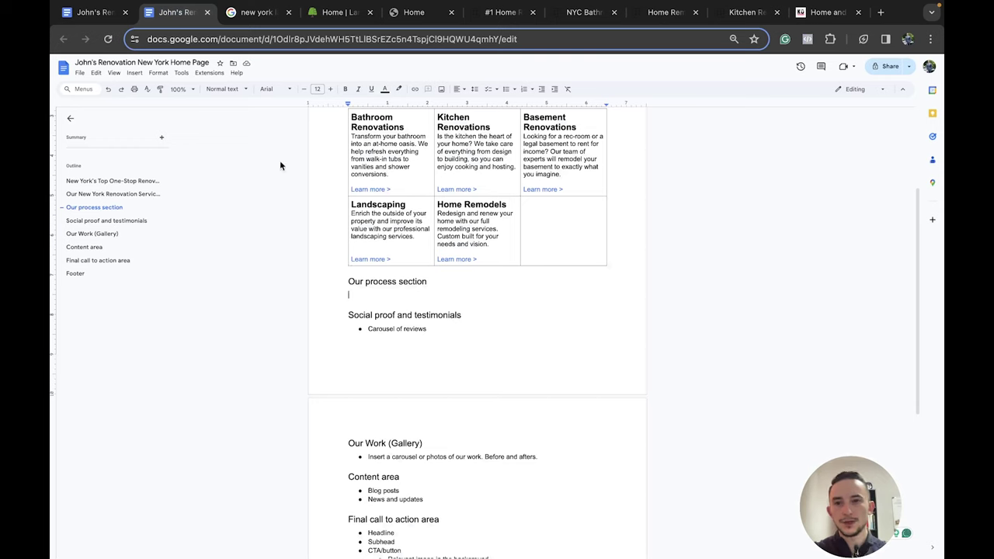
{"action": "type", "text": "Con"}
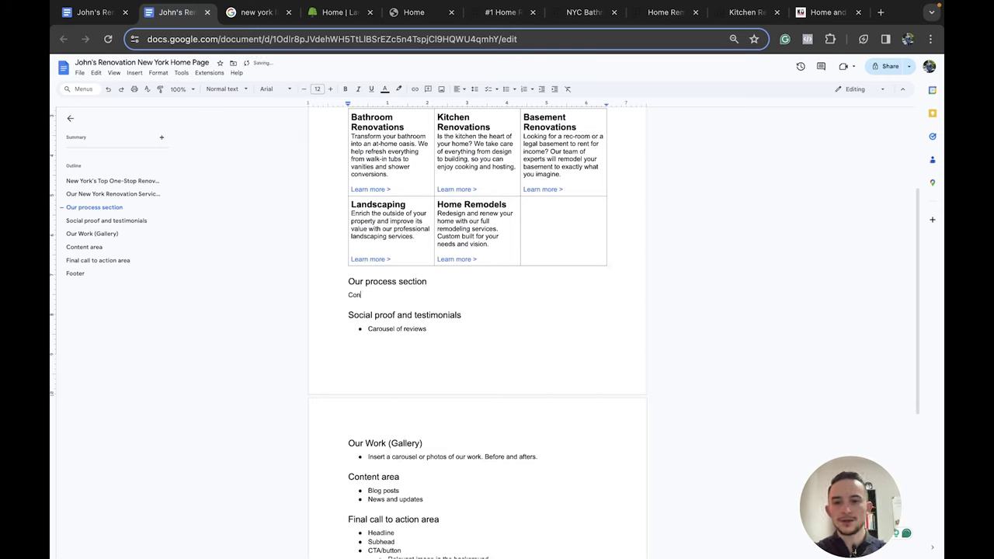
{"action": "type", "text": "tac"}
{"action": "key", "text": "BackSpace"}
{"action": "key", "text": "BackSpace"}
{"action": "key", "text": "BackSpace"}
{"action": "key", "text": "BackSpace"}
{"action": "key", "text": "BackSpace"}
{"action": "key", "text": "BackSpace"}
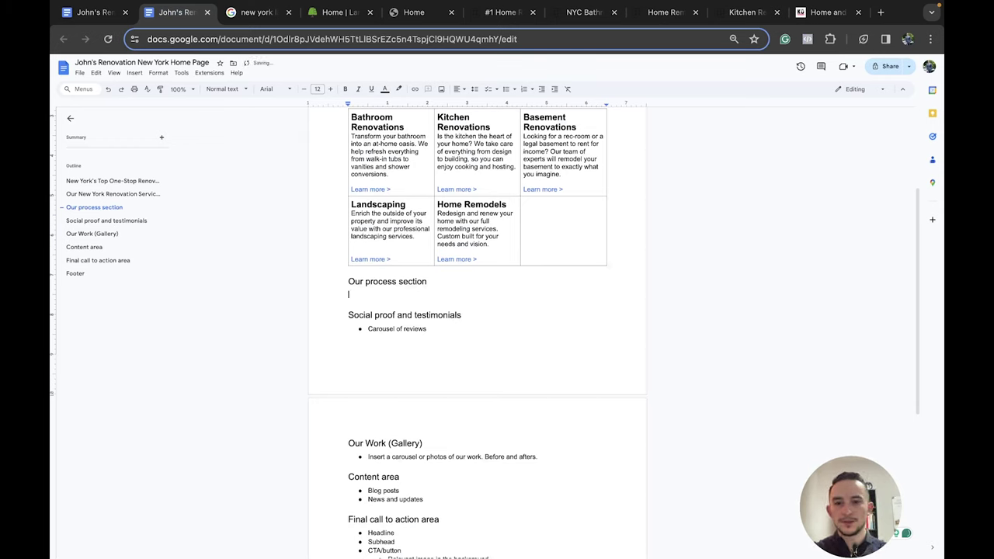
Add "Initial Consultaiton and Free Quote" below the "Our process section" heading and style it as Heading 3
{"action": "type", "text": "Initial Con"}
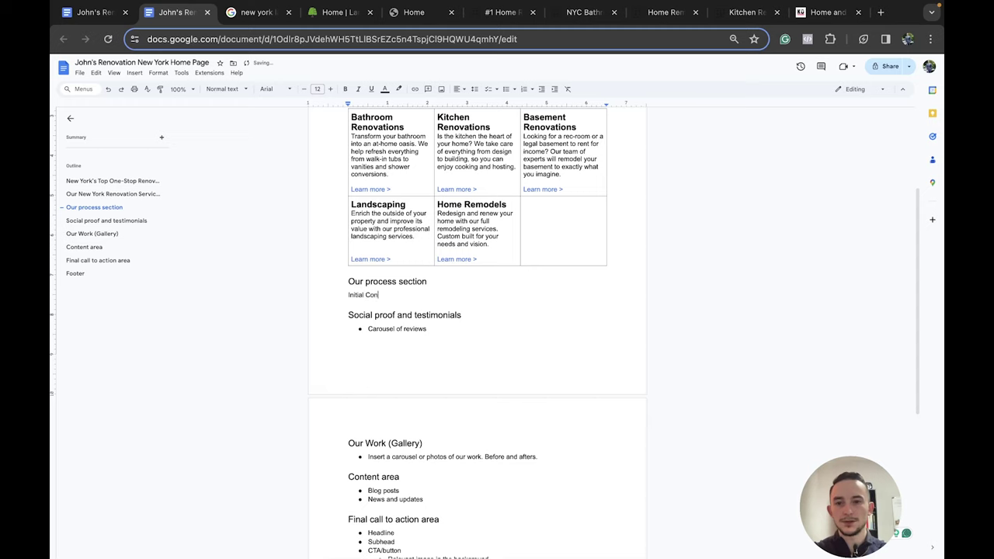
{"action": "type", "text": "sultaiton and free"}
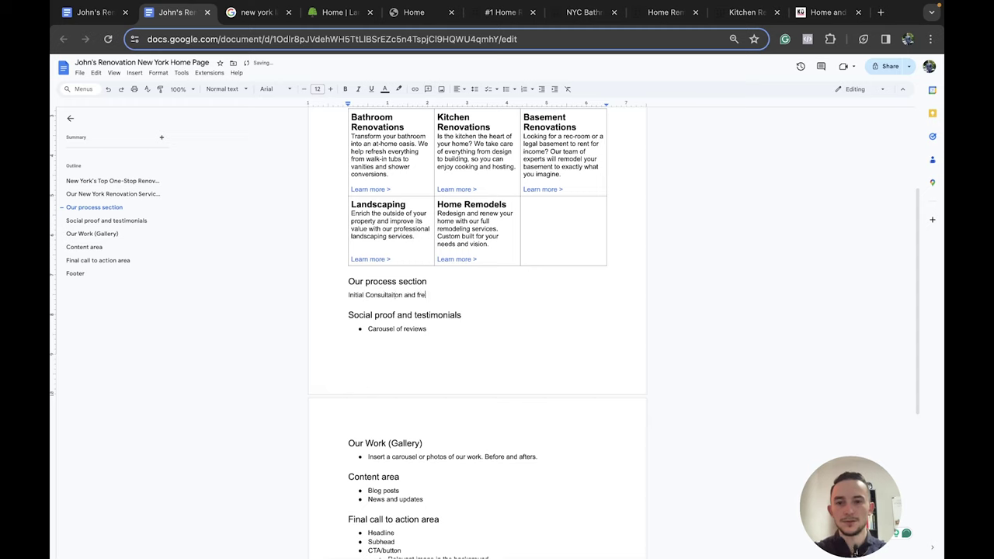
{"action": "key", "text": "BackSpace"}
{"action": "key", "text": "BackSpace"}
{"action": "key", "text": "BackSpace"}
{"action": "key", "text": "BackSpace"}
{"action": "type", "text": "Free Quote"}
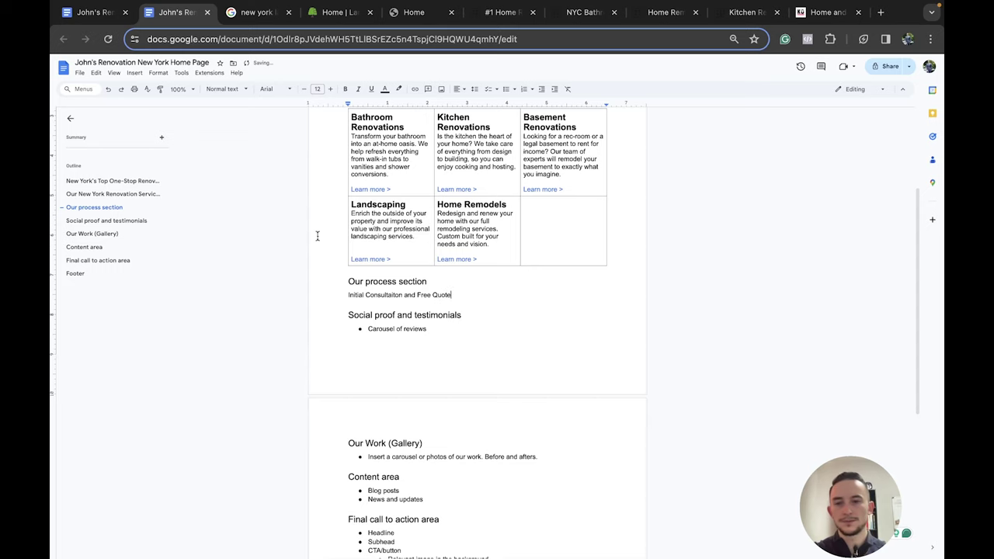
{"action": "left_click", "coordinate": [225, 89]}
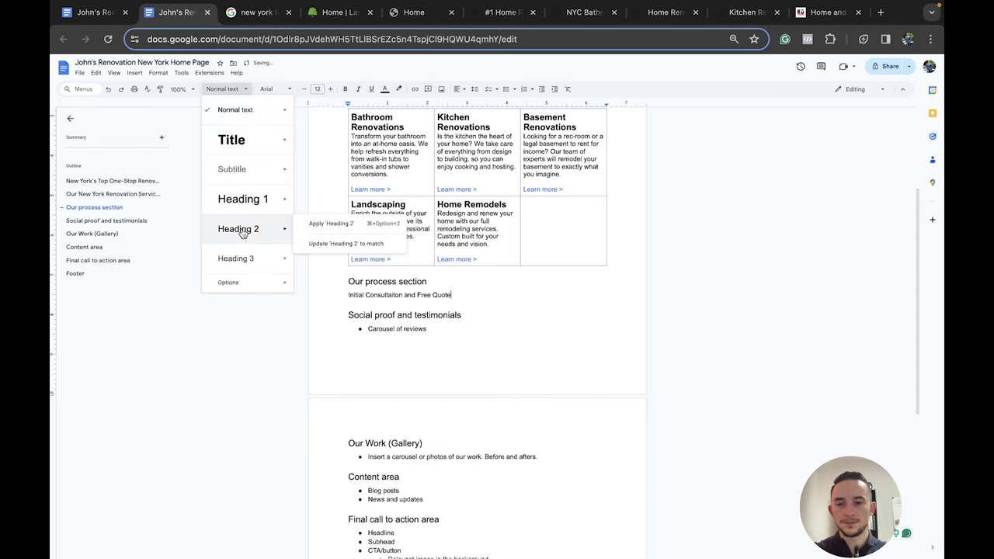
{"action": "left_click", "coordinate": [245, 254]}
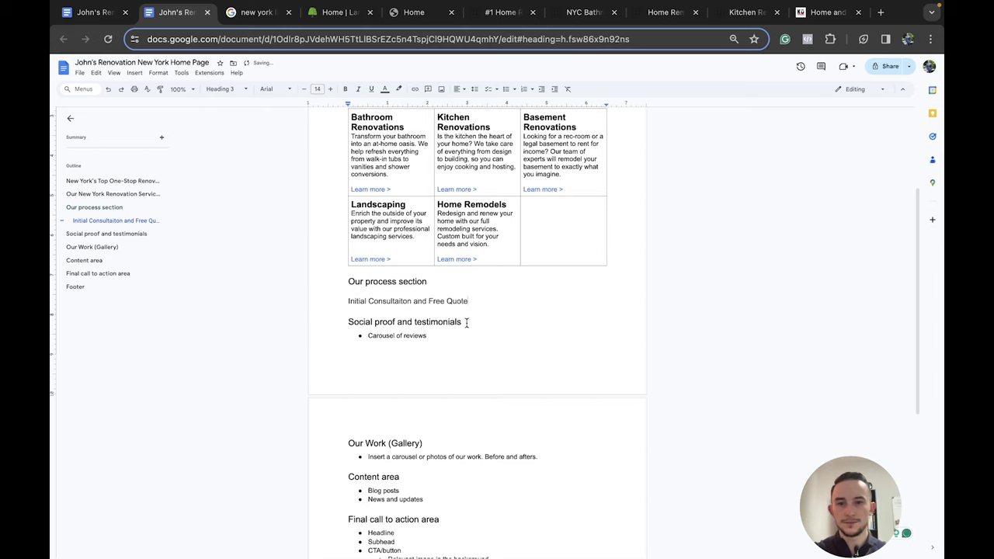
Add "Scope of Work", "Product Selection" and "Your Satisfication" on separate lines below the first process step, consulting the Knockout Renovation process list
{"action": "key", "text": "Return"}
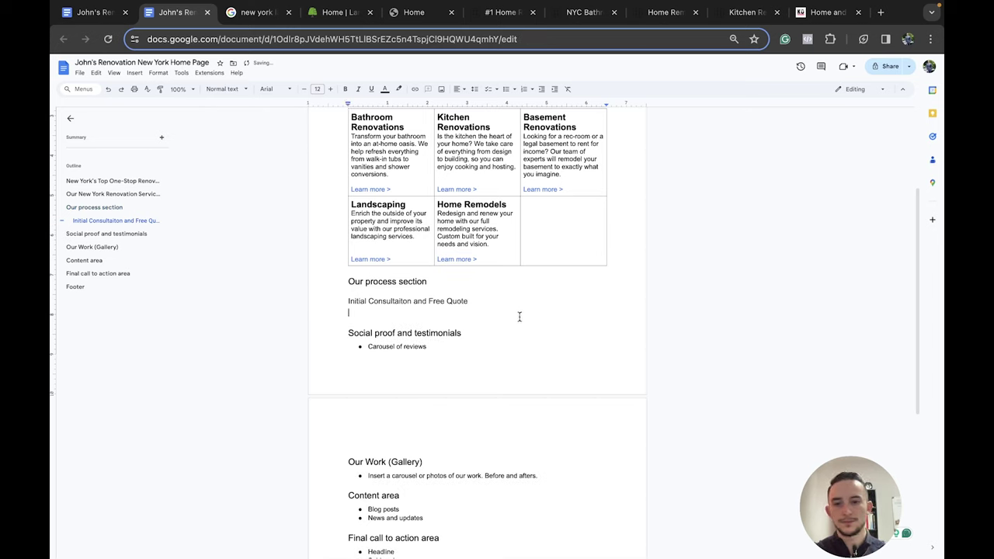
{"action": "type", "text": "scope of Work"}
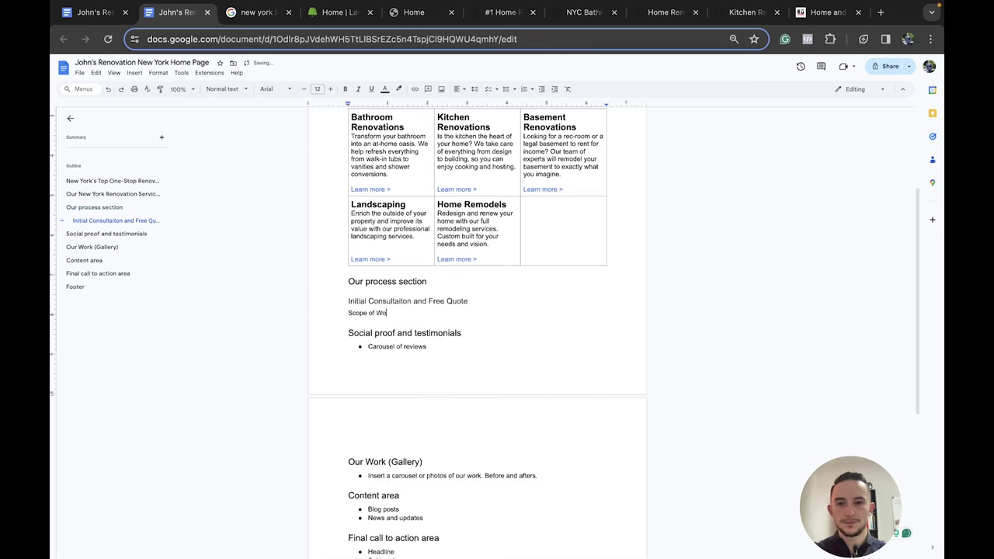
{"action": "left_click", "coordinate": [827, 12]}
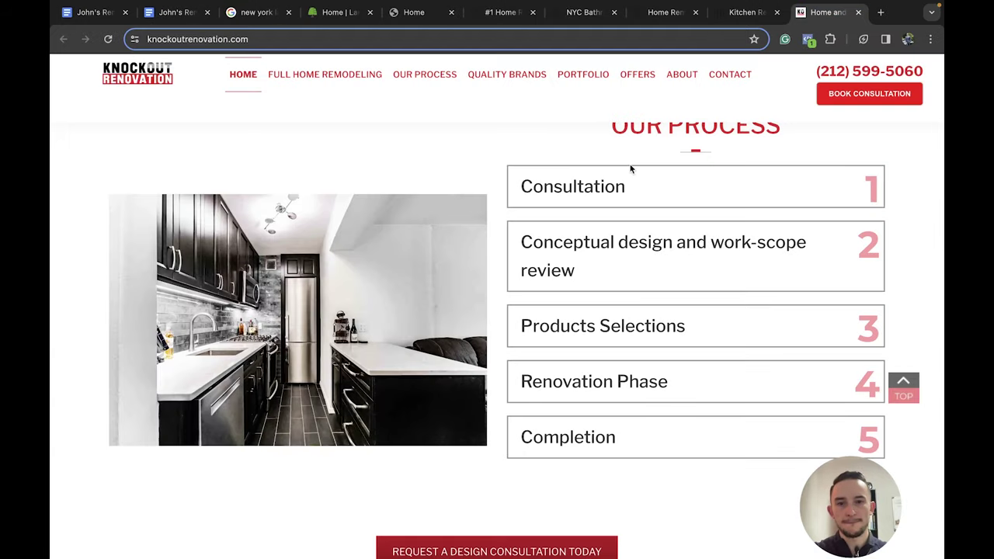
{"action": "left_click", "coordinate": [180, 12]}
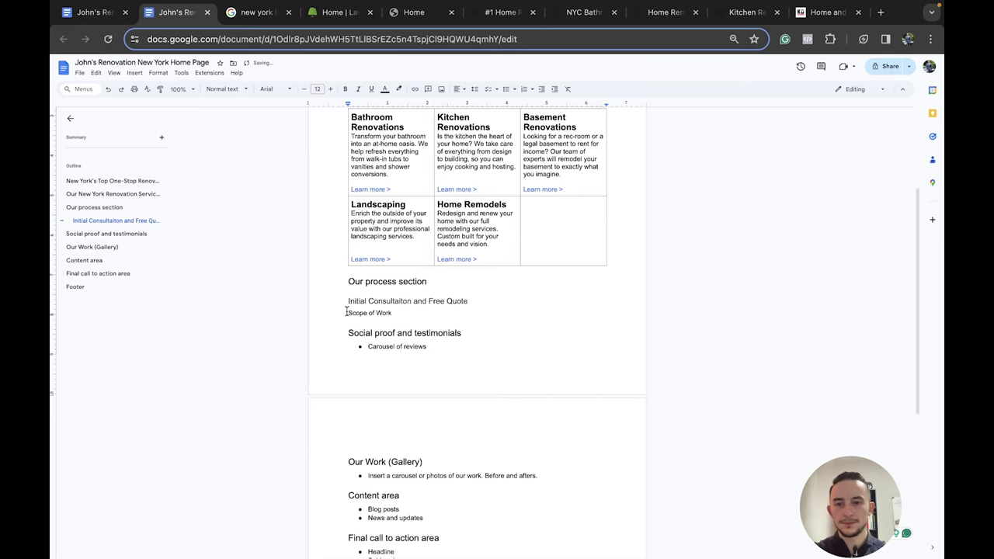
{"action": "key", "text": "Return"}
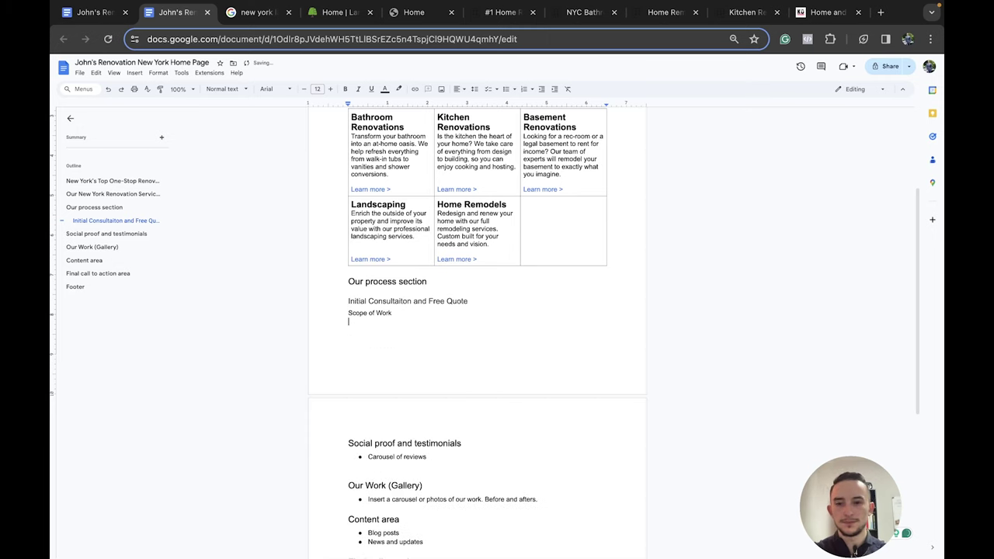
{"action": "type", "text": "Product Selection"}
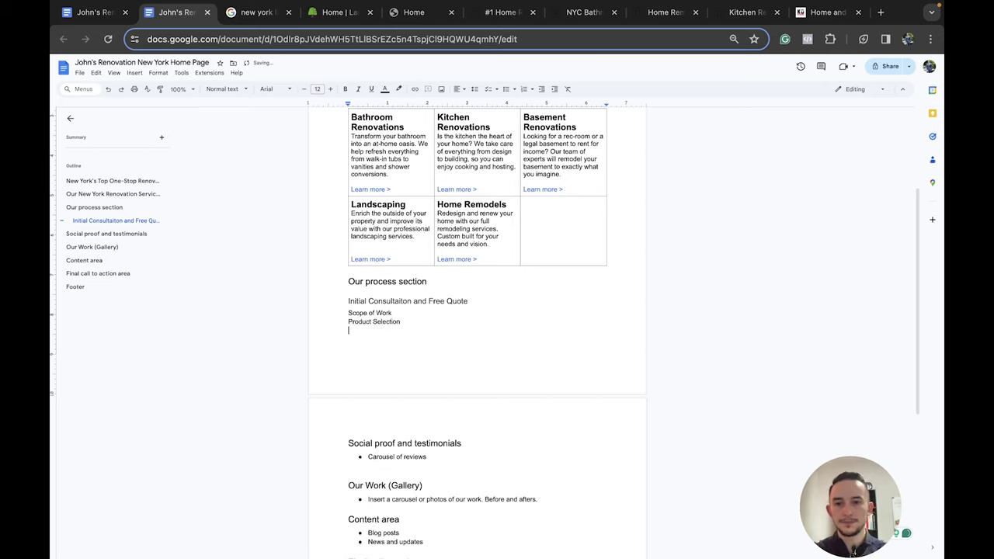
{"action": "key", "text": "Return"}
{"action": "type", "text": "Your Satisfication"}
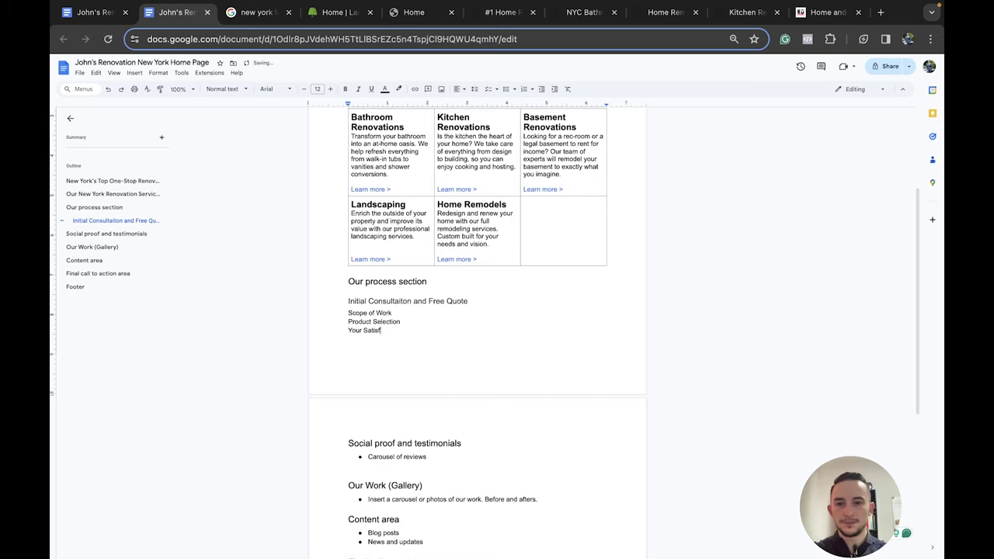
Style the "Scope of Work", "Product Selection" and "Your Satisfication" lines as Heading 3
{"action": "left_click", "coordinate": [341, 313], "text": "shift"}
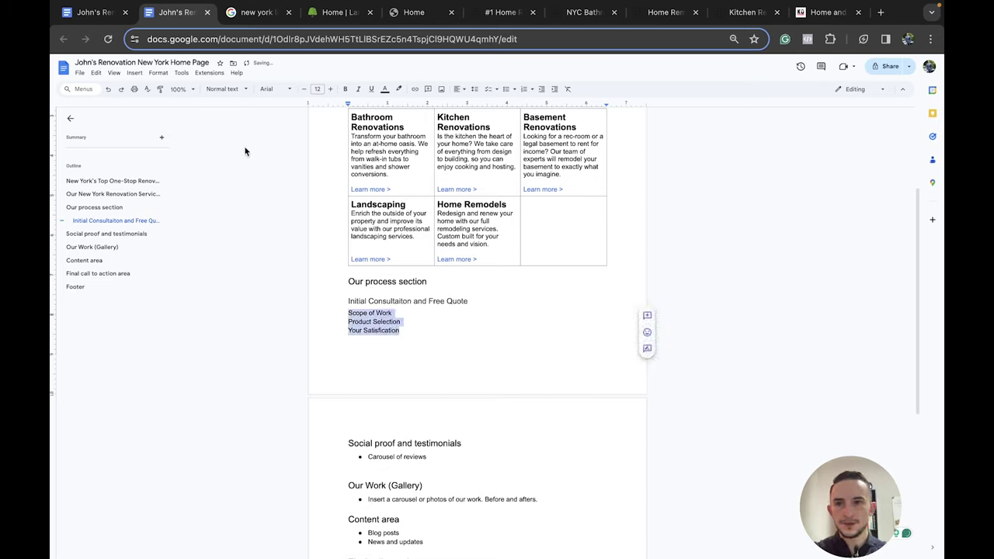
{"action": "left_click", "coordinate": [224, 89]}
{"action": "left_click", "coordinate": [248, 264]}
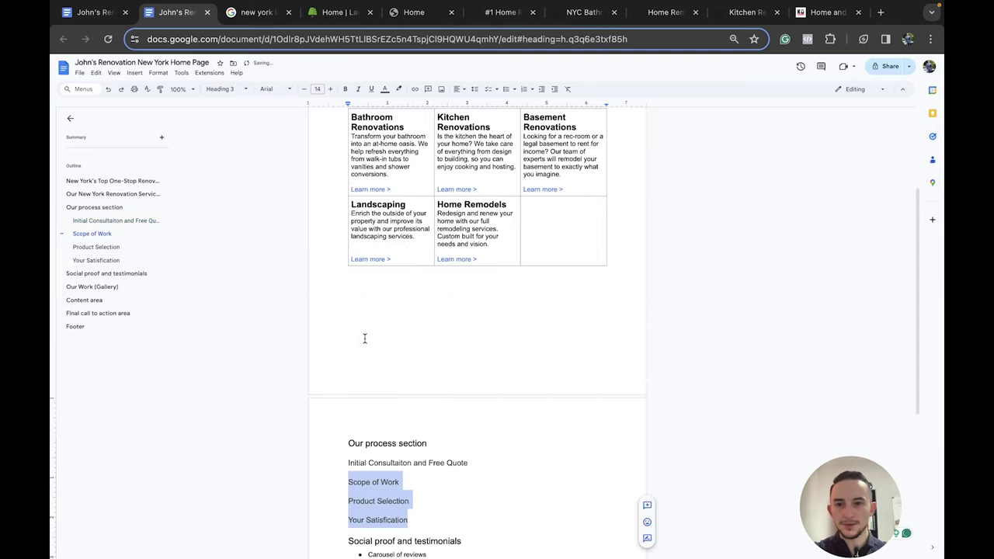
Number the four process step headings 1. to 4. in order, keeping them as headings
{"action": "scroll", "coordinate": [362, 333], "scroll_direction": "down", "scroll_amount": 2}
{"action": "left_click", "coordinate": [340, 289]}
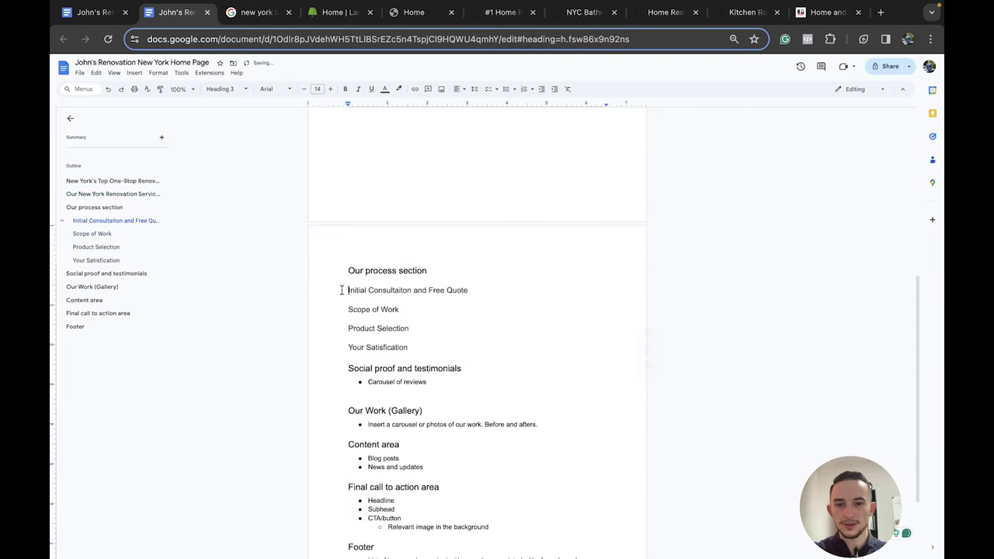
{"action": "type", "text": "1. "}
{"action": "type", "text": "2."}
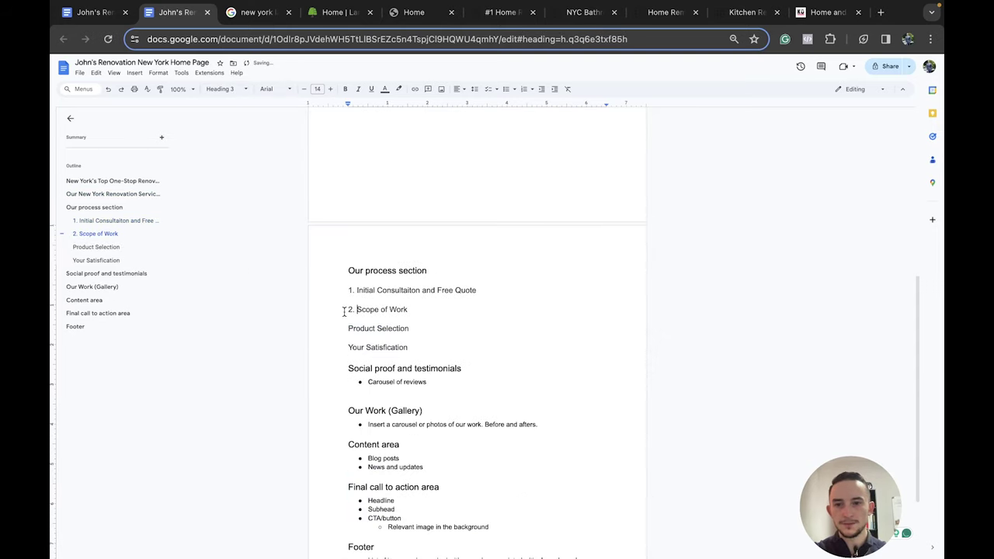
{"action": "left_click", "coordinate": [342, 329]}
{"action": "type", "text": "3."}
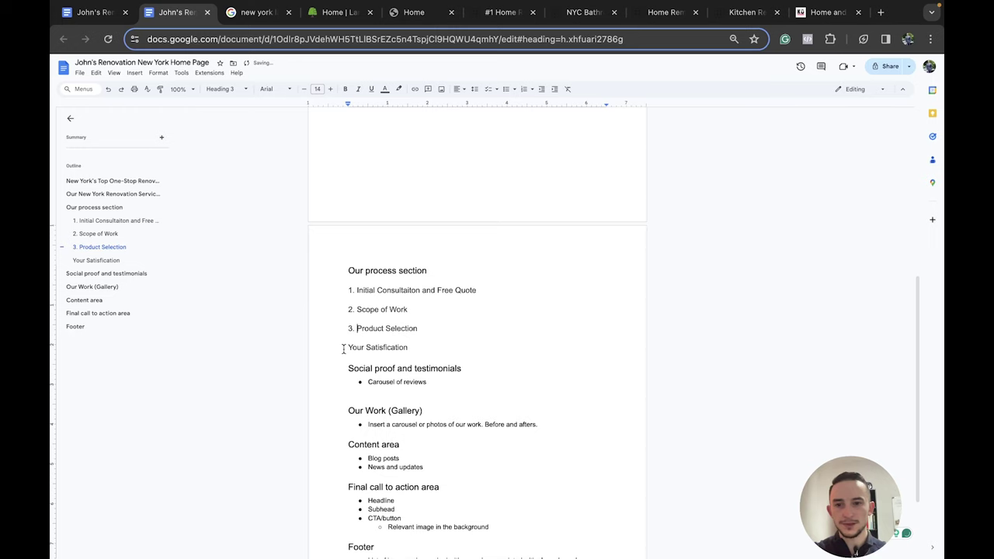
{"action": "left_click", "coordinate": [342, 348]}
{"action": "type", "text": "4."}
Replace the "Carousel of reviews" bullet under "Social proof and testimonials" with a pasted image of three customer reviews
{"action": "scroll", "coordinate": [434, 305], "scroll_direction": "down", "scroll_amount": 2}
{"action": "left_click_drag", "start_coordinate": [427, 310], "coordinate": [361, 312]}
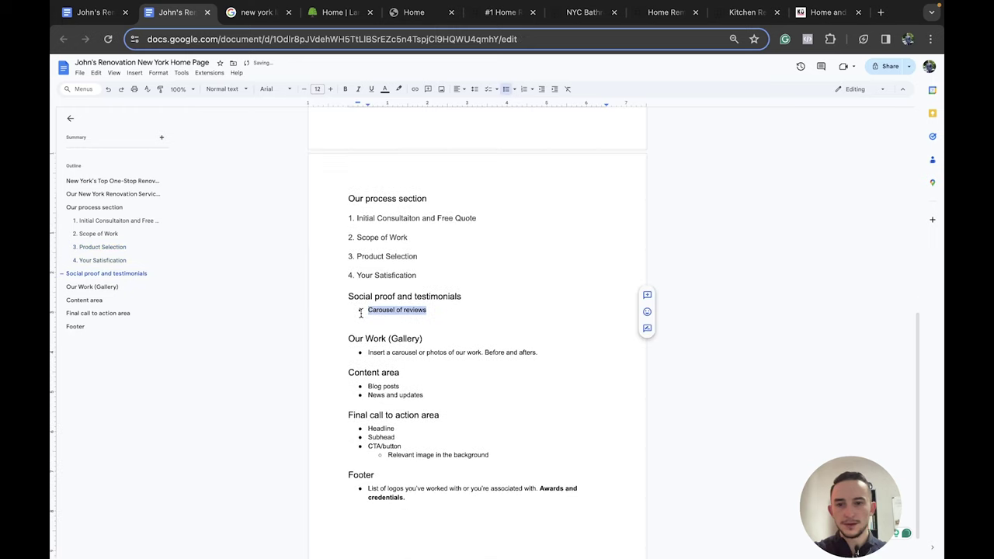
{"action": "key", "text": "BackSpace"}
{"action": "key", "text": "BackSpace"}
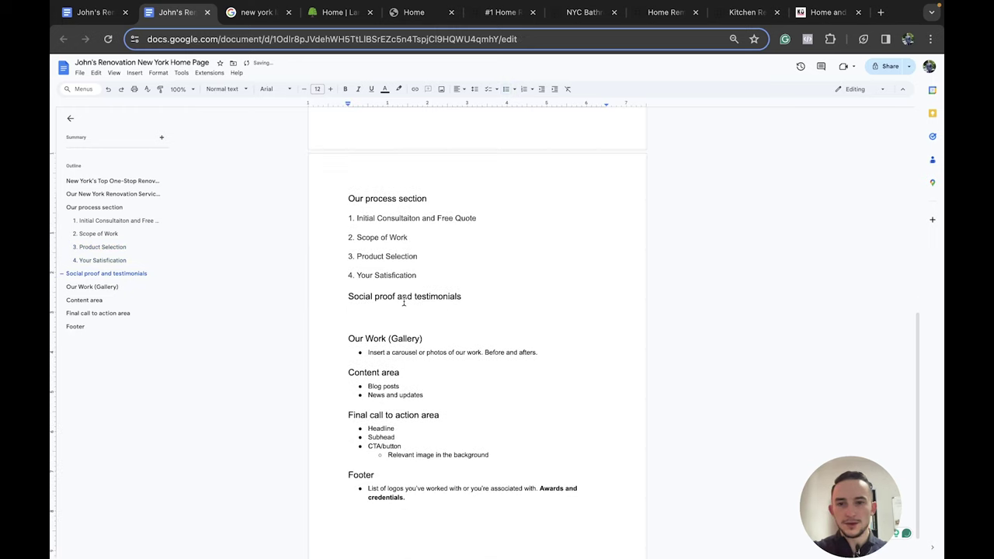
{"action": "scroll", "coordinate": [403, 302], "scroll_direction": "up", "scroll_amount": 1}
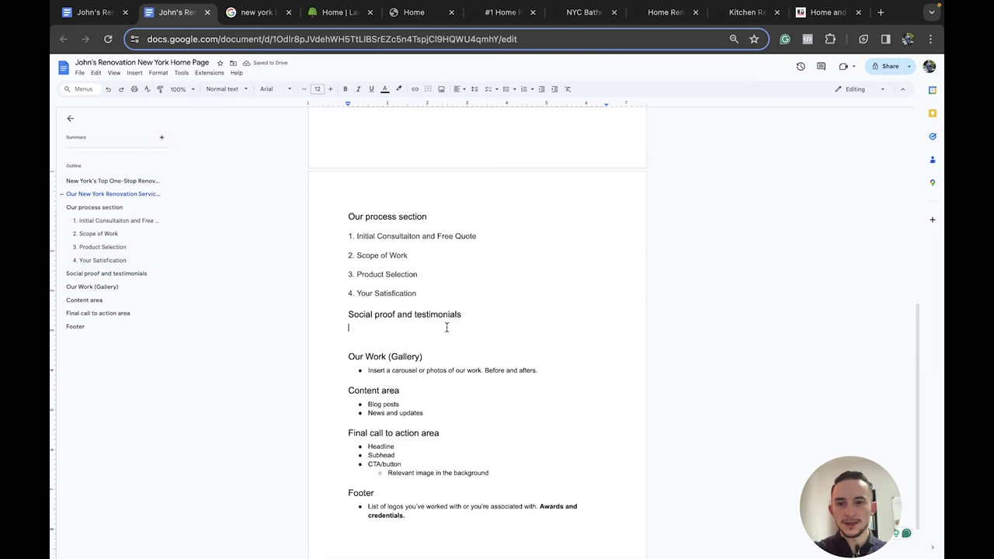
{"action": "scroll", "coordinate": [447, 327], "scroll_direction": "up", "scroll_amount": 1}
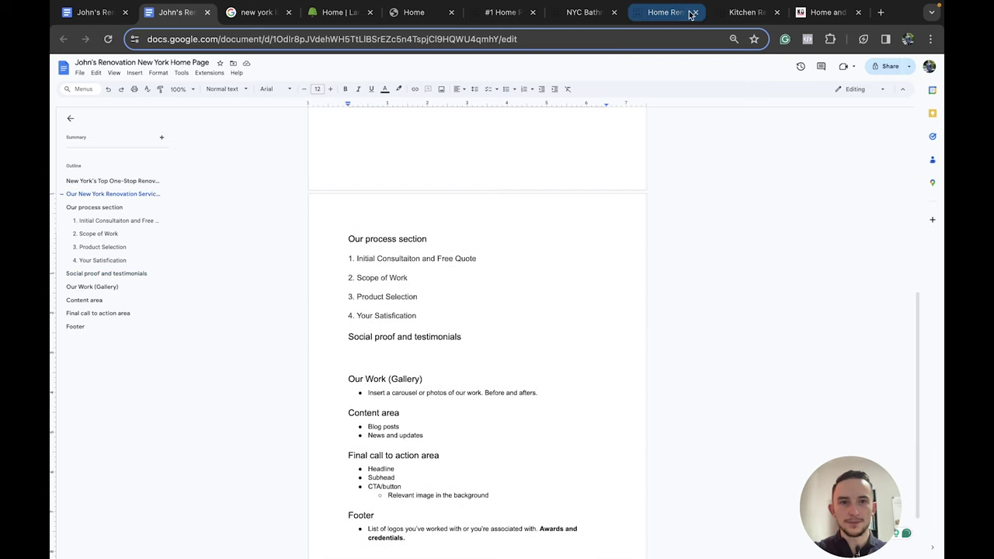
{"action": "key", "text": "super+v"}
Replace the placeholder bullet under "Our Work (Gallery)" with a pasted image of a kitchen photo carousel
{"action": "scroll", "coordinate": [428, 285], "scroll_direction": "down", "scroll_amount": 2}
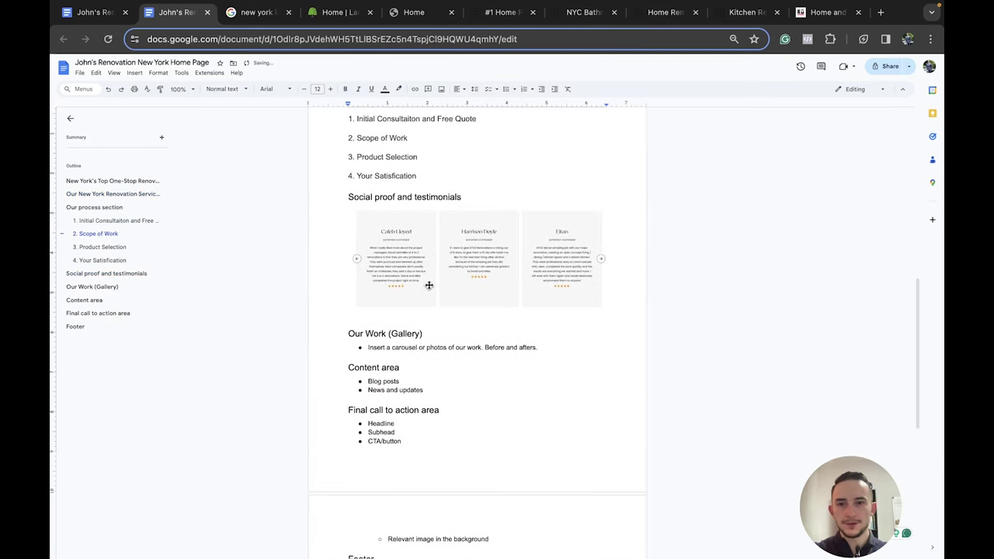
{"action": "scroll", "coordinate": [429, 285], "scroll_direction": "down", "scroll_amount": 1}
{"action": "left_click", "coordinate": [548, 310]}
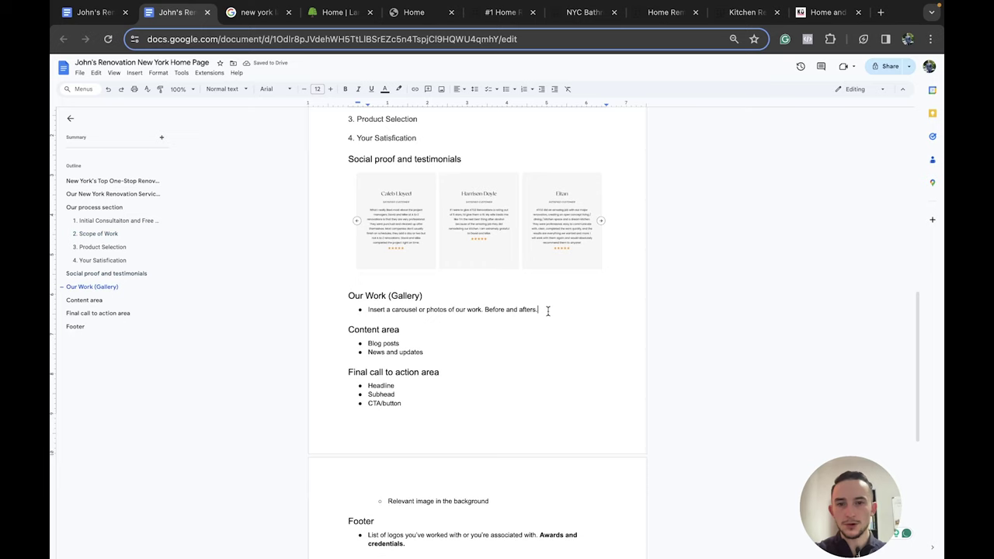
{"action": "key", "text": "super+v"}
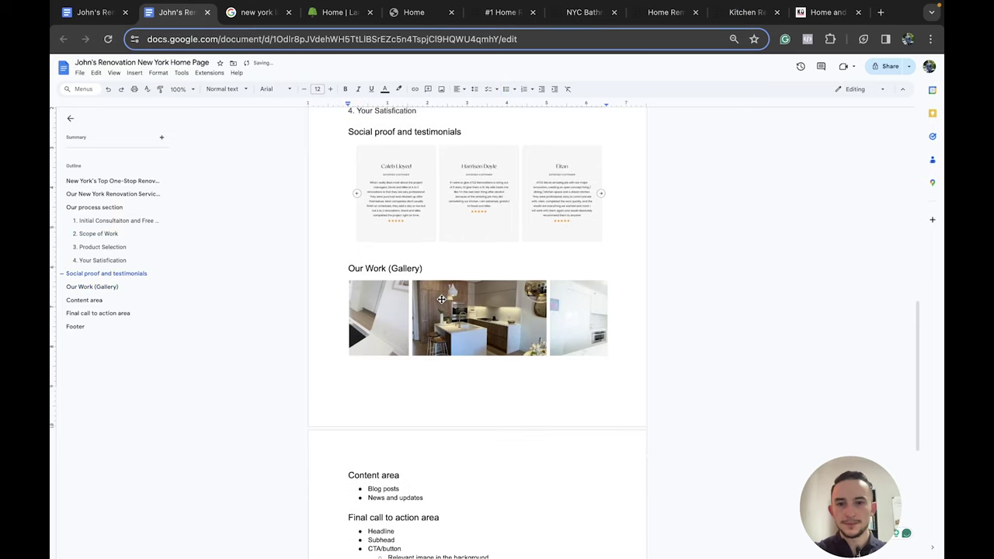
Shorten the gallery heading to "Our Work" and retitle the "Social proof and testimonials" heading "What Our Happy Clients Say"
{"action": "scroll", "coordinate": [441, 299], "scroll_direction": "down", "scroll_amount": 1}
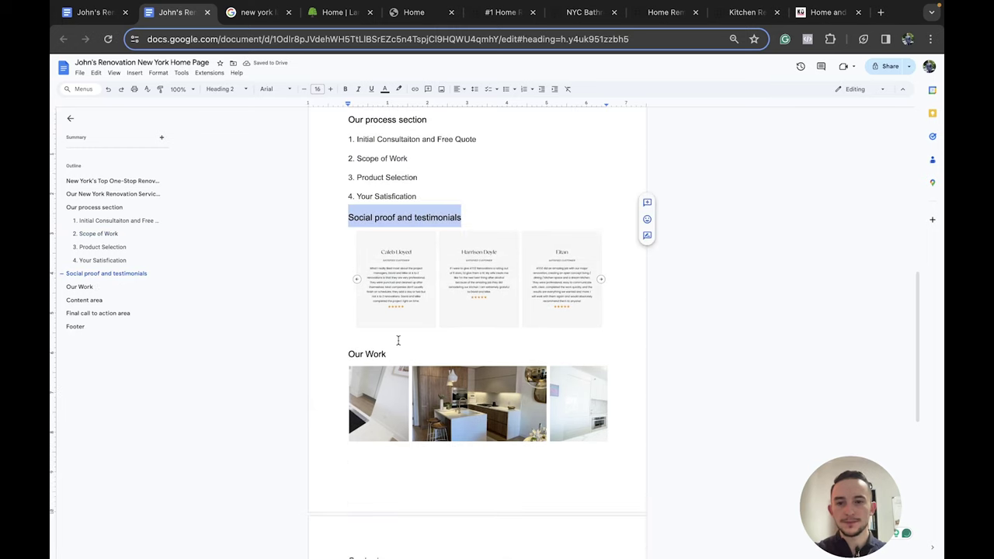
{"action": "type", "text": "What"}
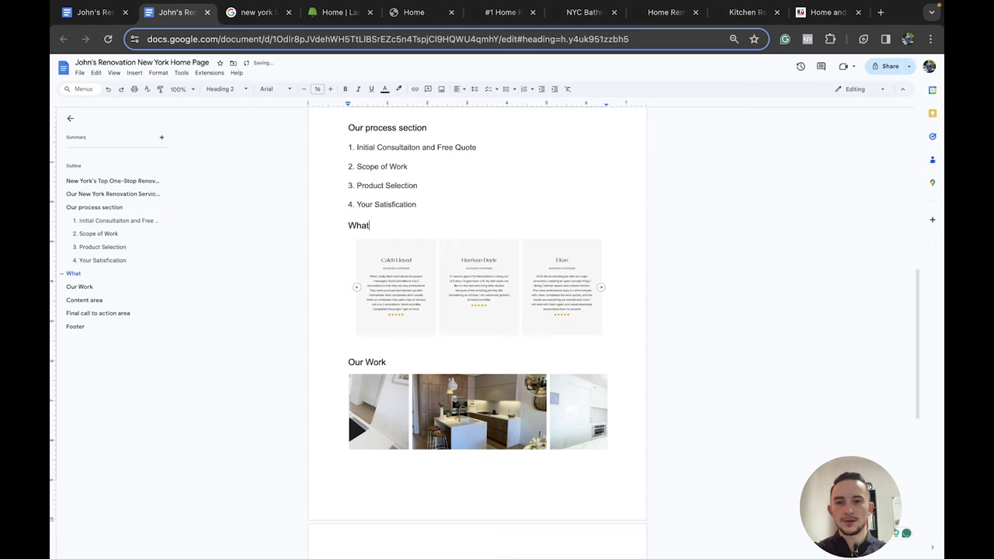
{"action": "type", "text": " Our Happy C"}
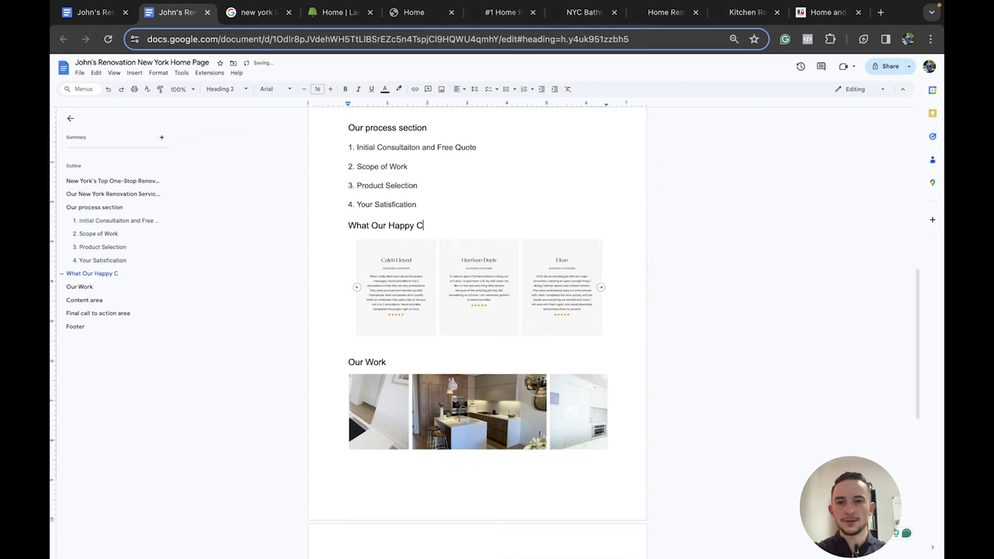
{"action": "type", "text": "lients Say"}
Retitle the "Content area" heading "Explore Our Latest Content and News"
{"action": "scroll", "coordinate": [424, 226], "scroll_direction": "up", "scroll_amount": 2}
{"action": "scroll", "coordinate": [424, 226], "scroll_direction": "down", "scroll_amount": 5}
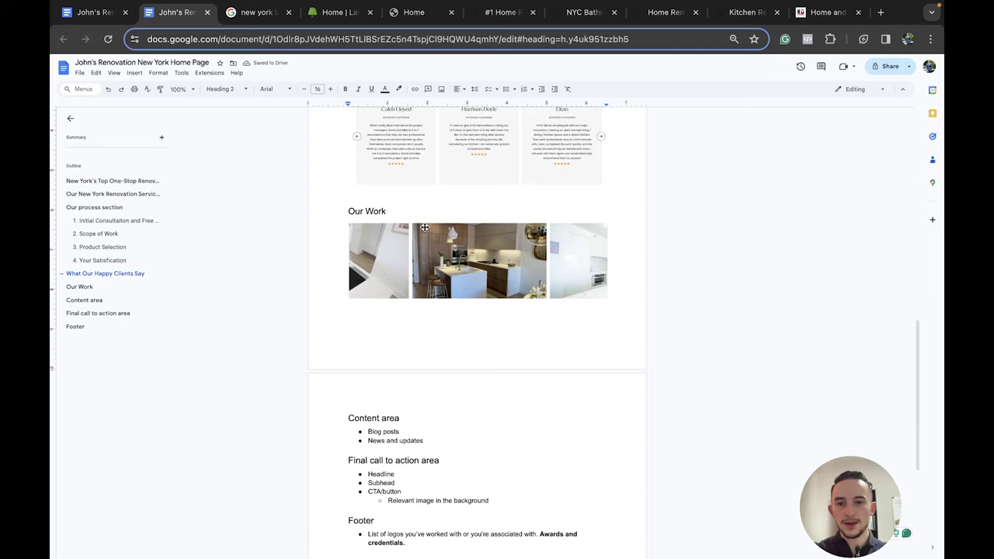
{"action": "scroll", "coordinate": [424, 227], "scroll_direction": "down", "scroll_amount": 2}
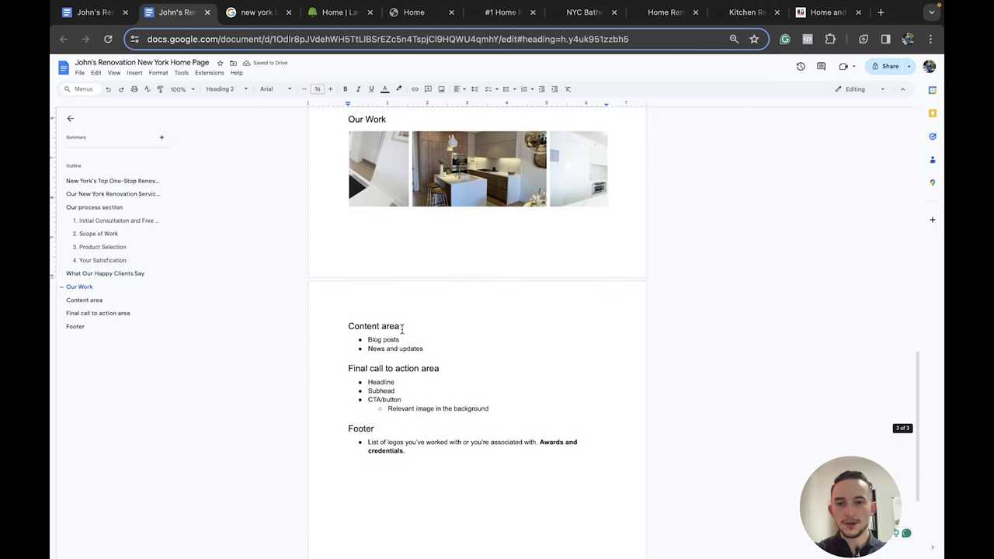
{"action": "triple_click", "coordinate": [401, 329]}
{"action": "type", "text": "Explore Our "}
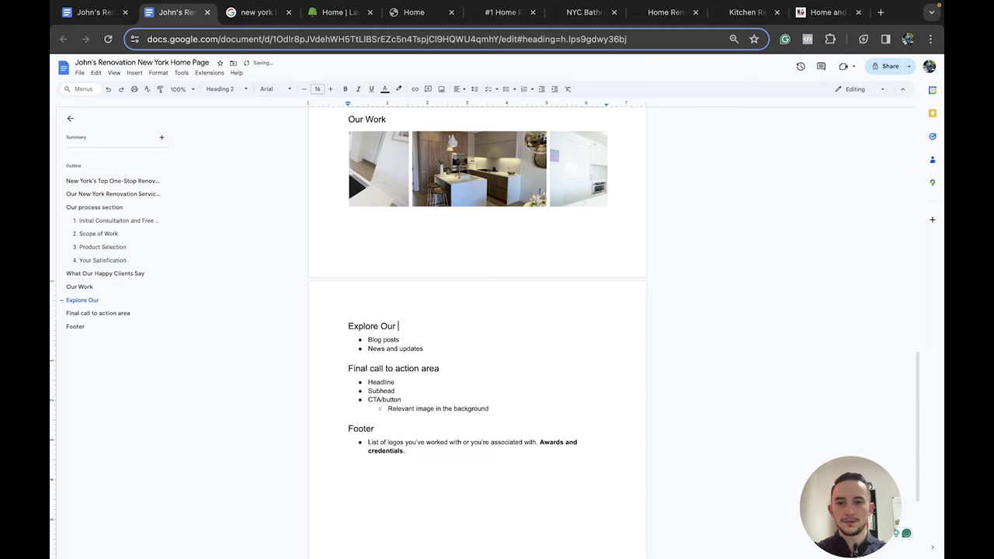
{"action": "type", "text": "Latest Con"}
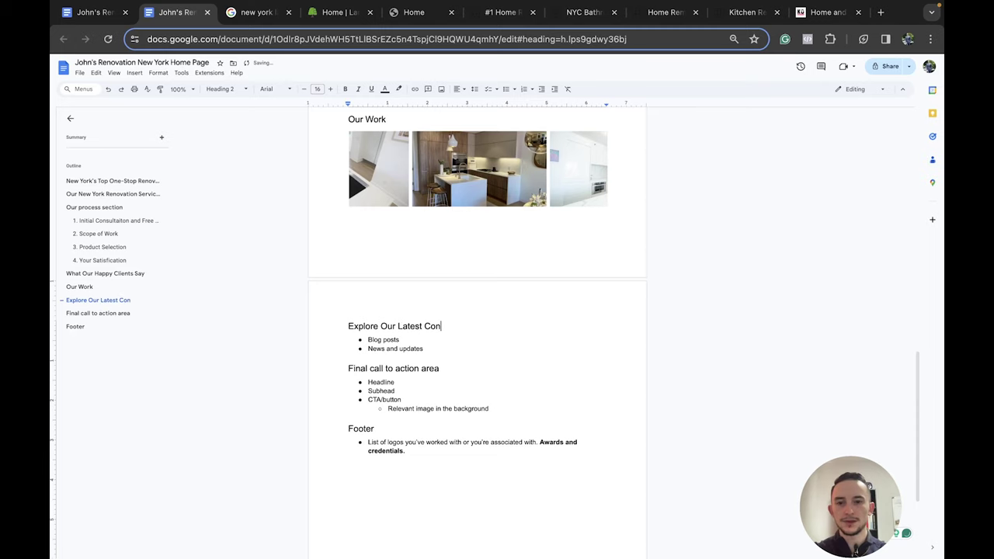
{"action": "type", "text": "tent and News"}
Review the research notes on the client's website pages and social media for material to use under the first process step
{"action": "scroll", "coordinate": [373, 329], "scroll_direction": "up", "scroll_amount": 8}
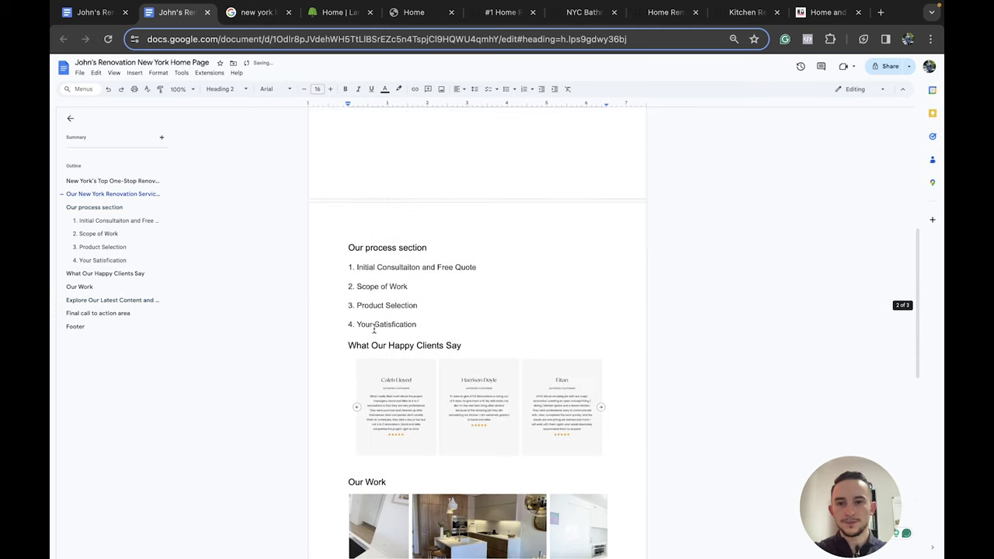
{"action": "scroll", "coordinate": [374, 330], "scroll_direction": "up", "scroll_amount": 1}
{"action": "left_click", "coordinate": [481, 295]}
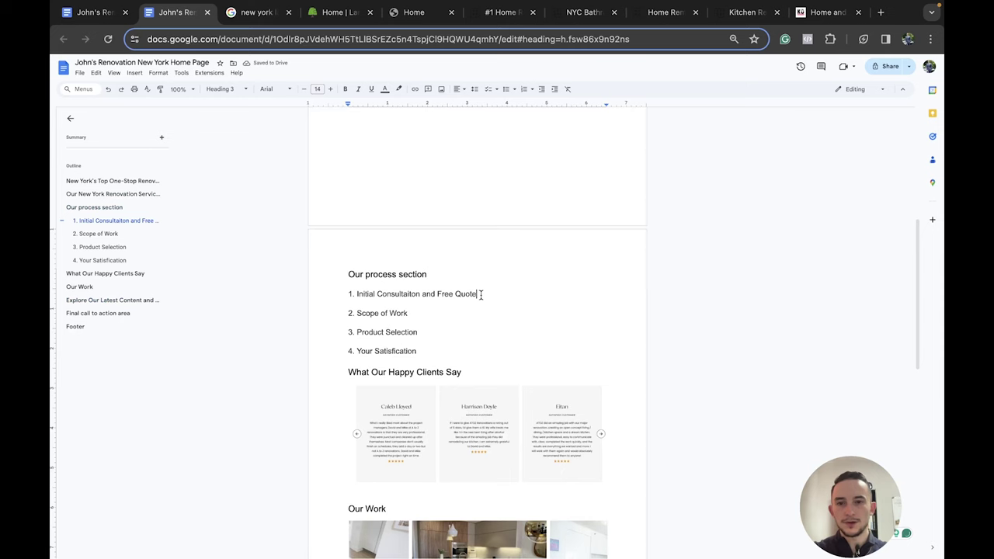
{"action": "key", "text": "ctrl+shift+Tab"}
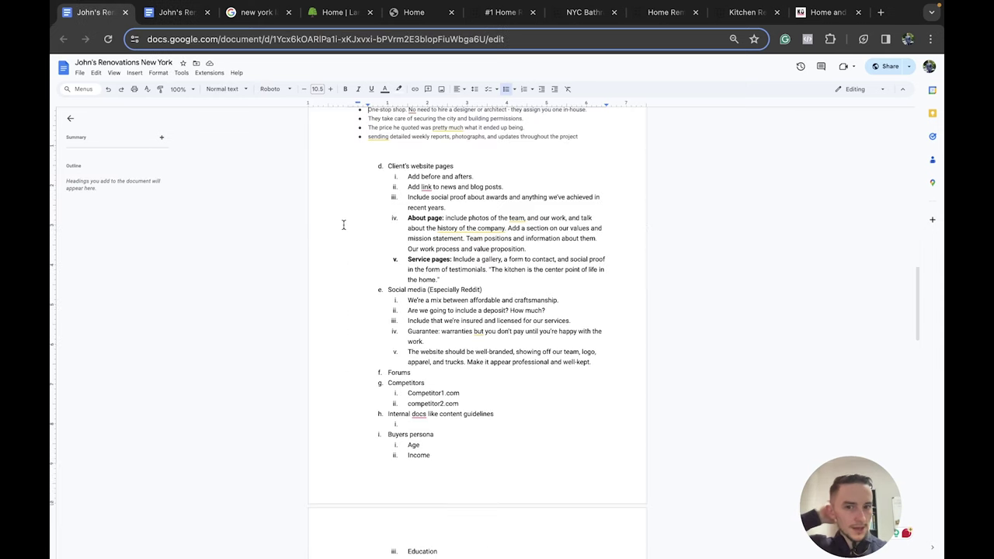
{"action": "scroll", "coordinate": [343, 224], "scroll_direction": "up", "scroll_amount": 3}
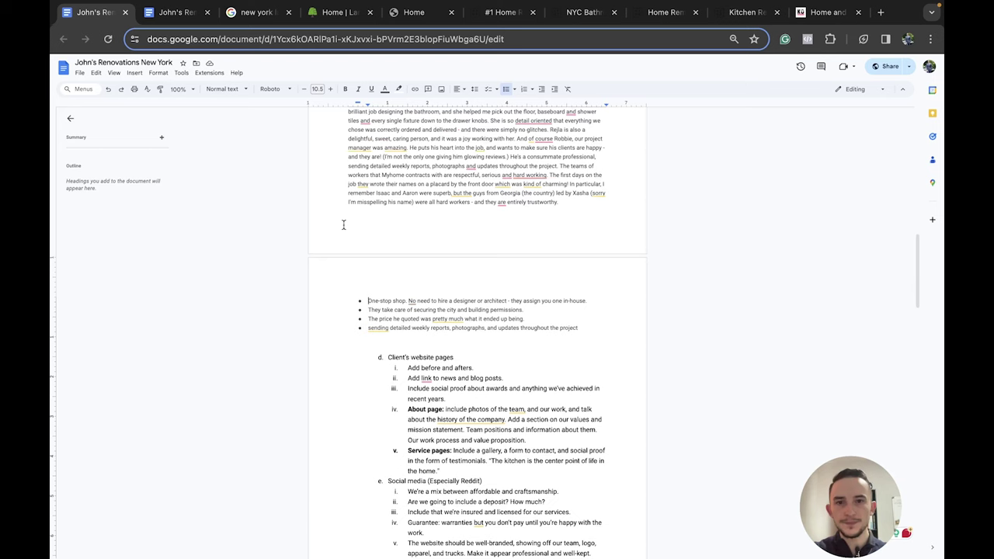
{"action": "scroll", "coordinate": [343, 224], "scroll_direction": "down", "scroll_amount": 2}
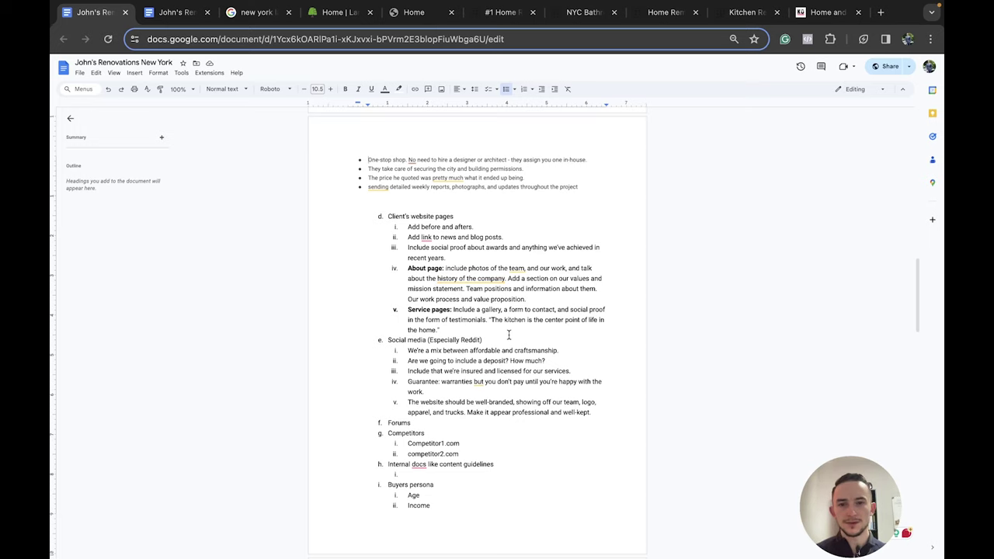
{"action": "scroll", "coordinate": [508, 334], "scroll_direction": "down", "scroll_amount": 2}
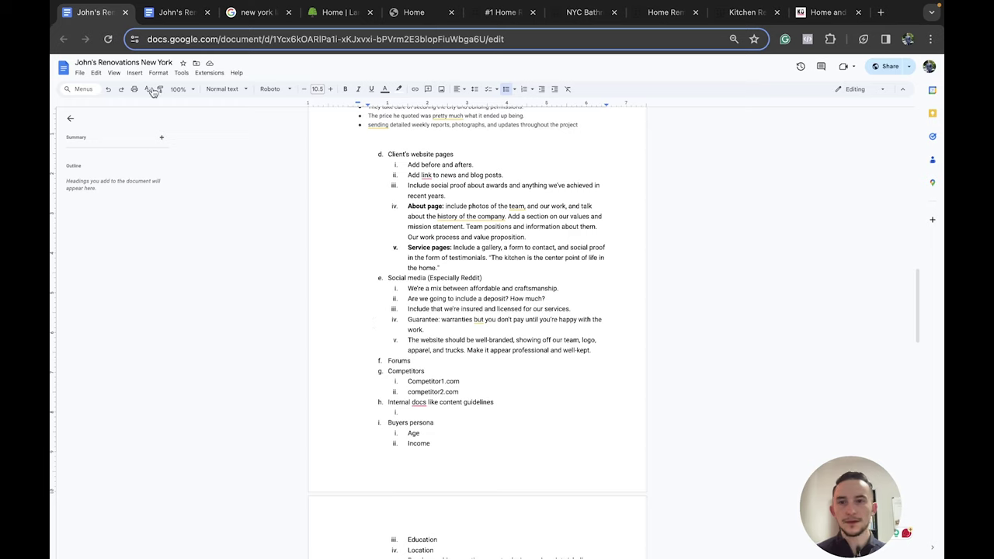
{"action": "key", "text": "ctrl+Tab"}
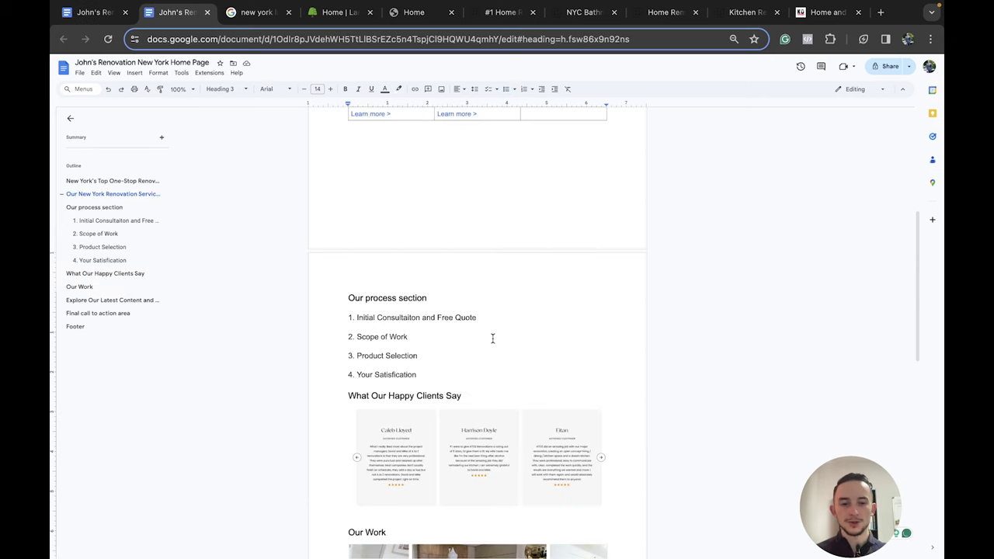
Under "Initial Consultaiton and Free Quote", write "Reach out to our team for a free no-obligation quote and schedule a time for us to visit your property."
{"action": "key", "text": "BackSpace"}
{"action": "type", "text": "Re"}
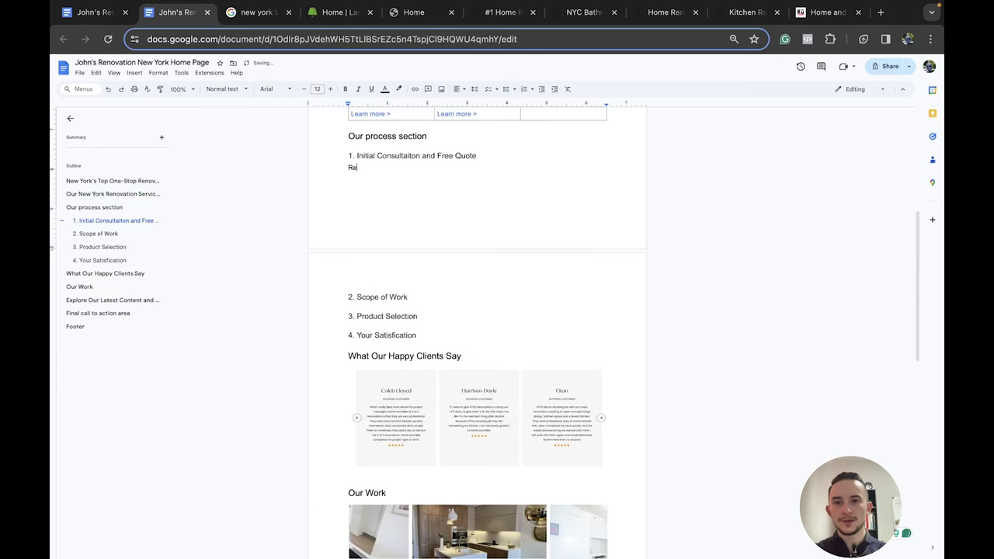
{"action": "type", "text": "ach out to our team for a fr"}
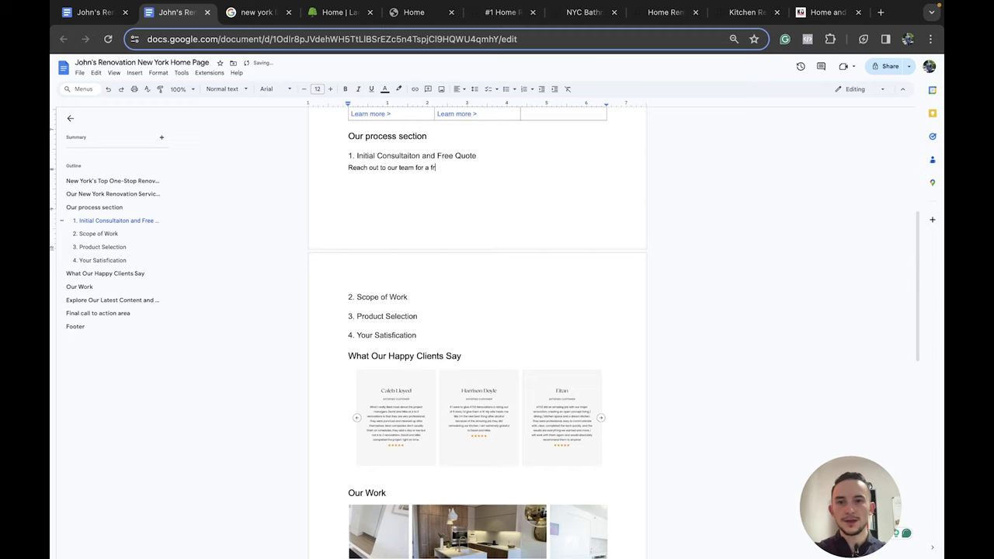
{"action": "type", "text": "ee no-obligation quote "}
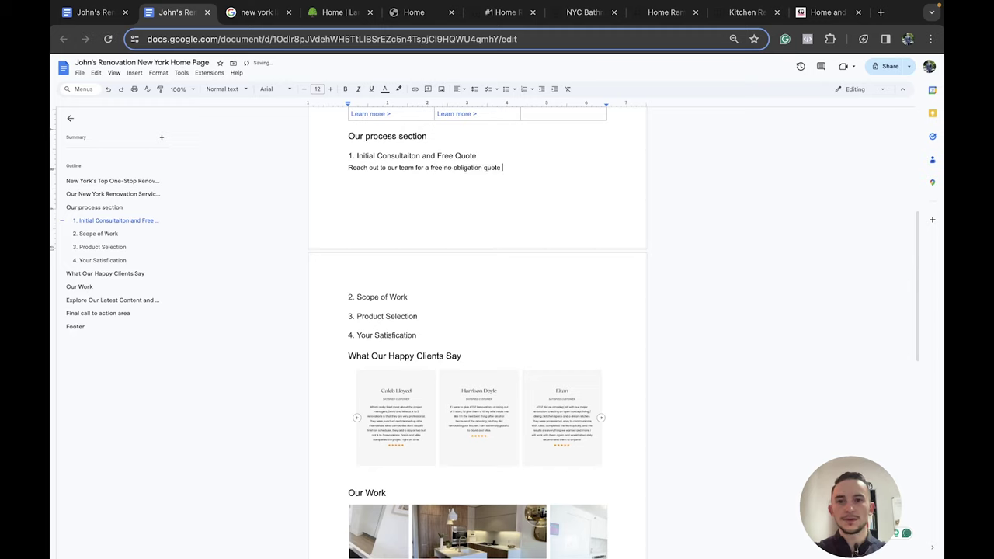
{"action": "type", "text": "and schedule a time for us to visit your pr"}
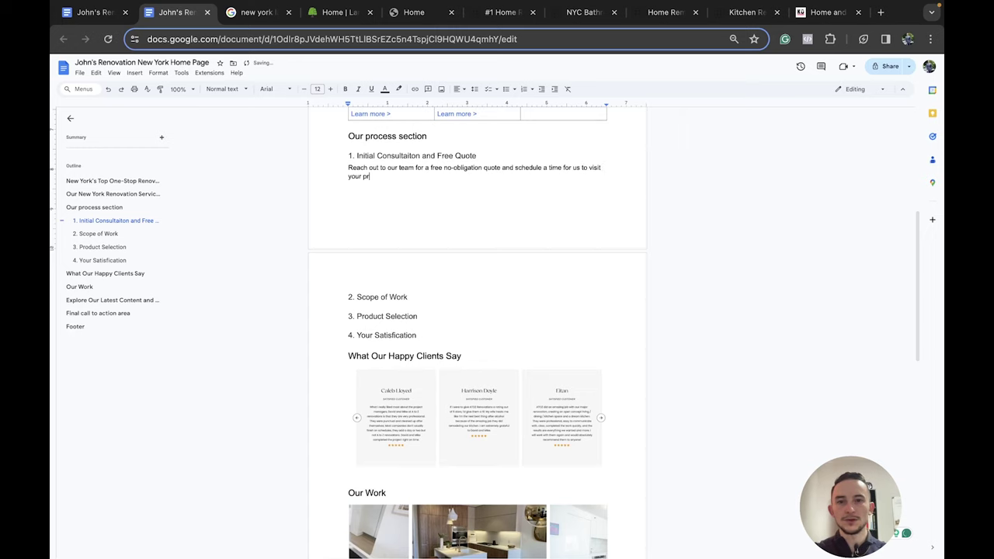
{"action": "type", "text": "operty. This is the "}
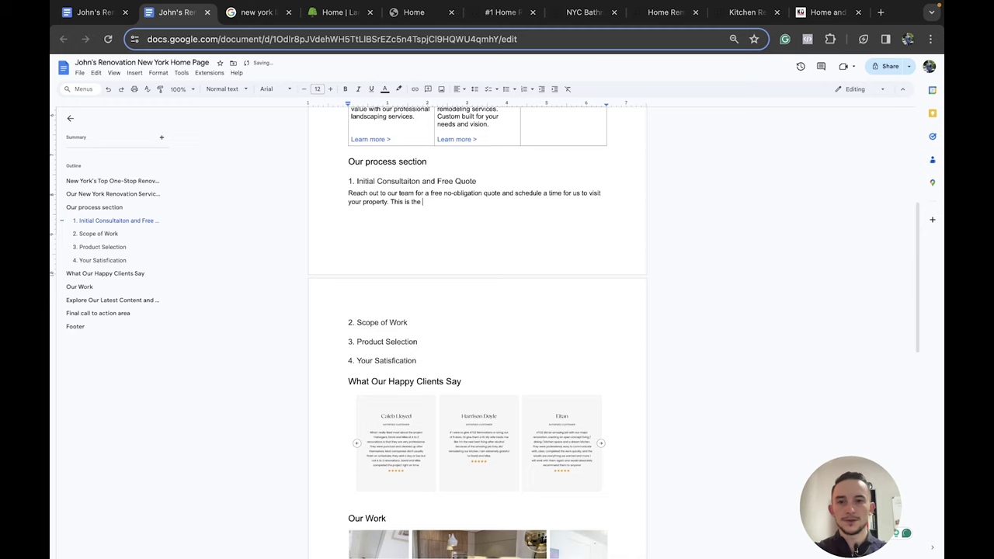
Complete the paragraph's second sentence as "This is the first step in working with us and brining your renovation dreams to life."
{"action": "type", "text": "first step in working"}
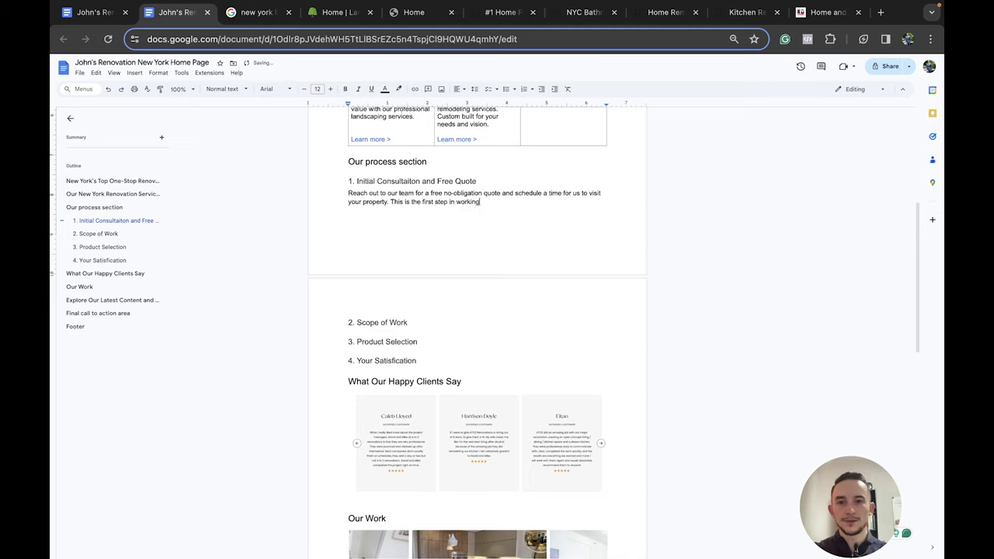
{"action": "type", "text": " with us and brining your reno"}
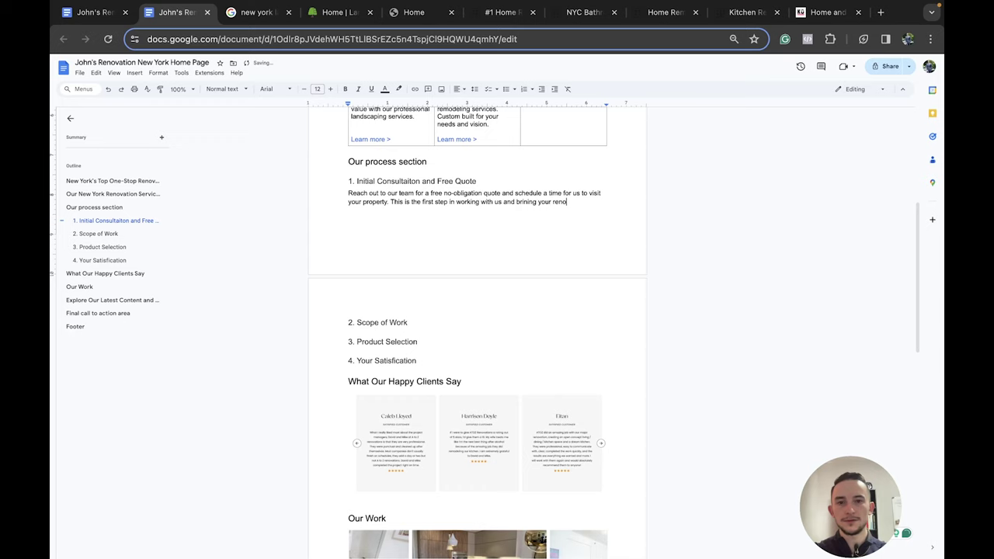
{"action": "type", "text": "vation dreams to life."}
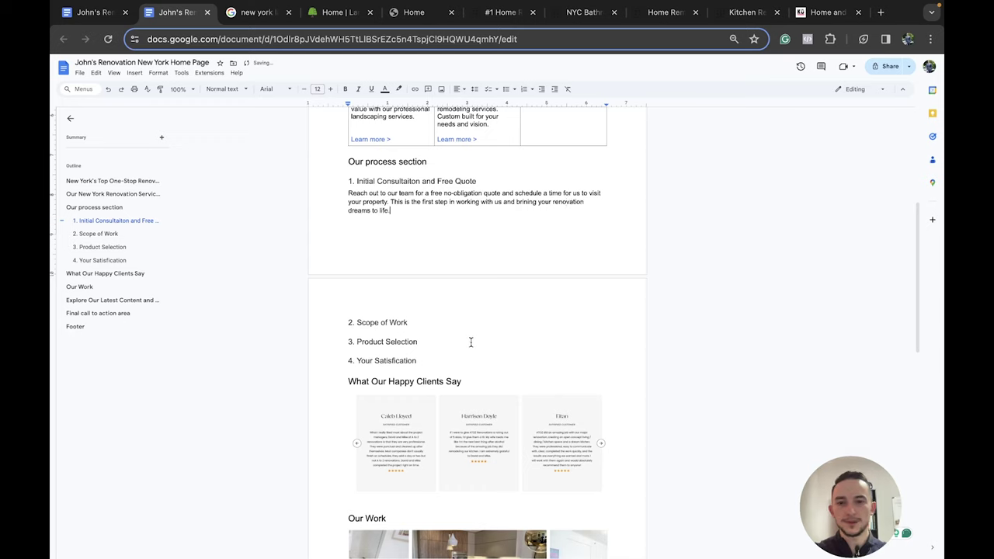
Under "Scope of Work", write "From here, we agree on the scope and work and price. With John's Renovaiton, the price you see, is the price you pay."
{"action": "left_click", "coordinate": [437, 326]}
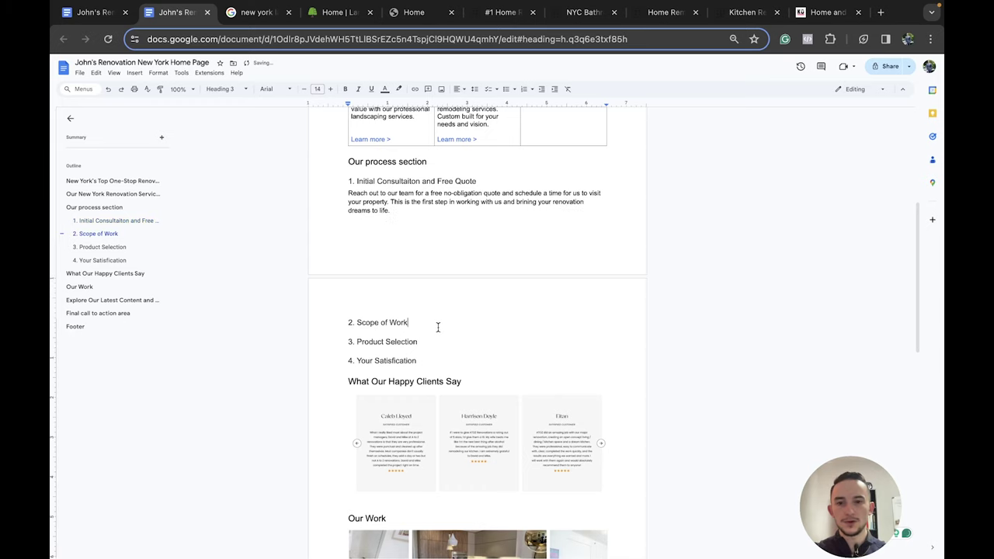
{"action": "key", "text": "Return"}
{"action": "type", "text": "From here, we agre"}
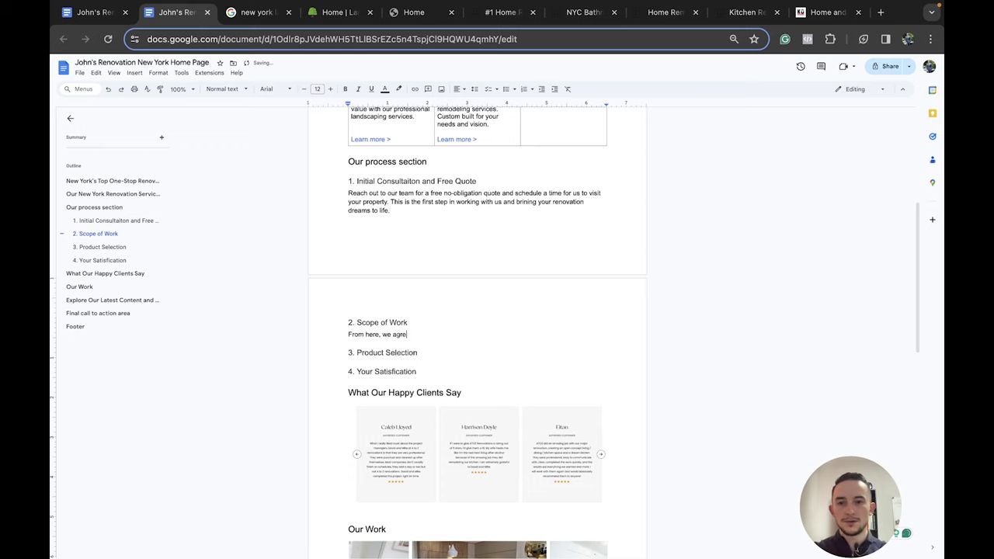
{"action": "type", "text": "e on the scope and work and pr"}
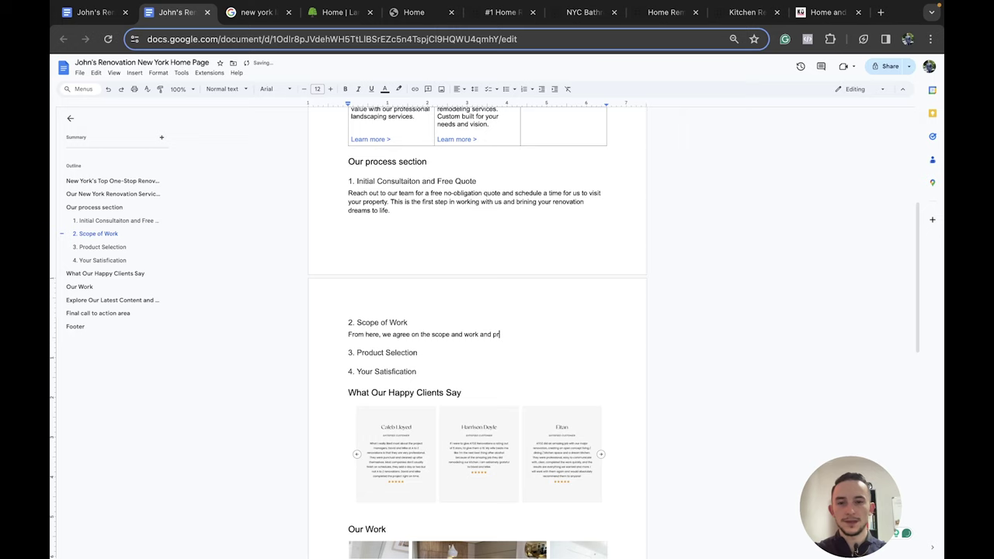
{"action": "type", "text": "ice. With John's Renovaiton, the price you see, is the "}
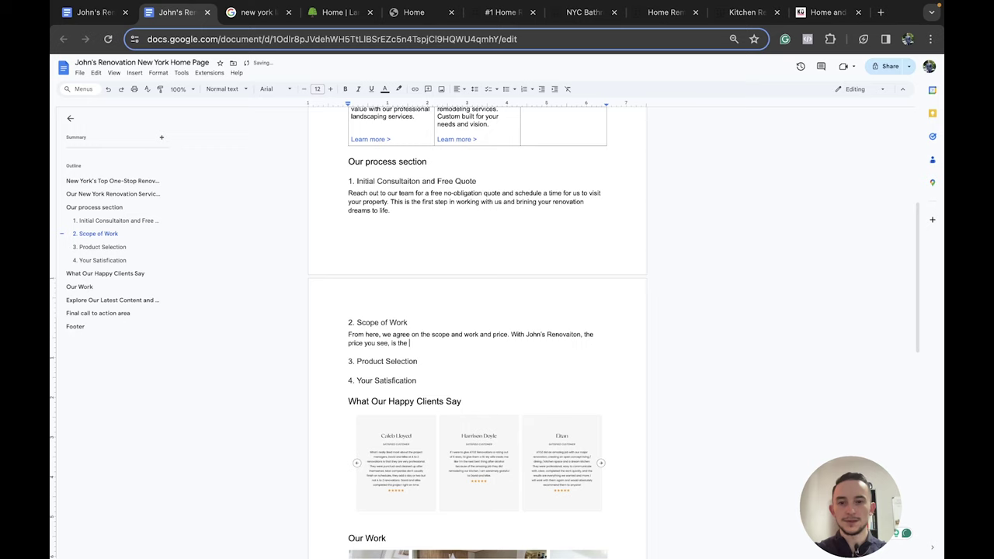
{"action": "type", "text": "price you pay. We pride "}
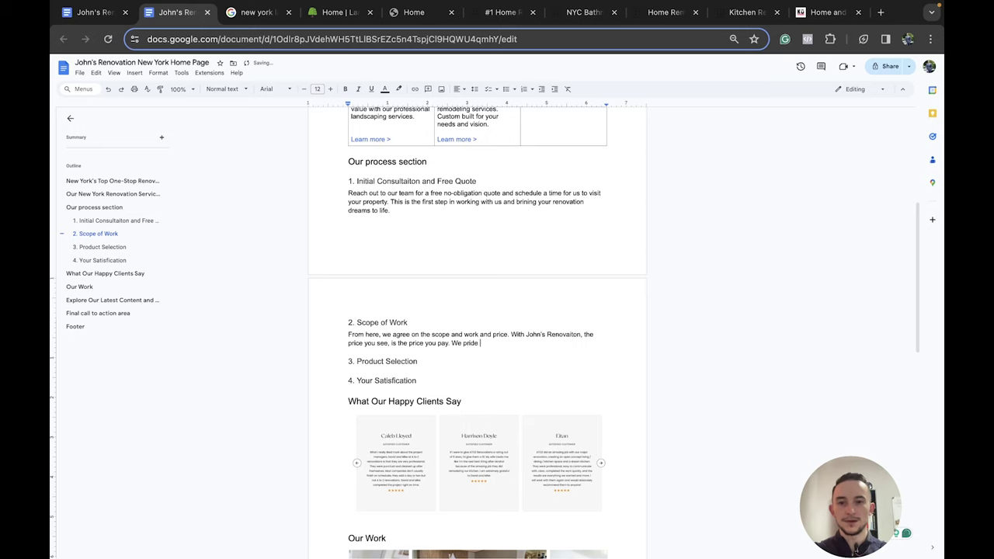
Finish the "Scope of Work" paragraph with "We pride ourselves in being honest and direct, and there are no unexpected fees or costs."
{"action": "type", "text": "ourselves in being honest and direct, "}
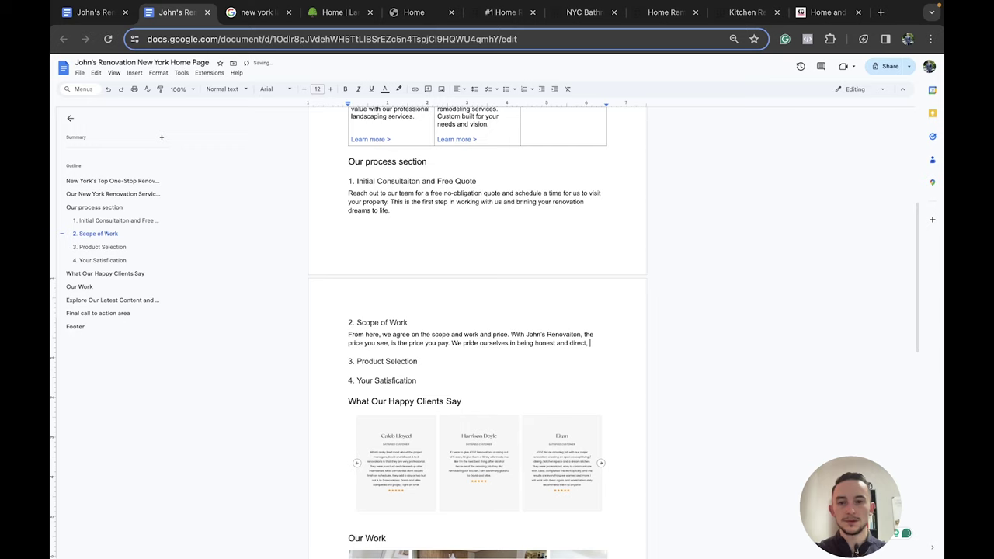
{"action": "type", "text": "and there are no u"}
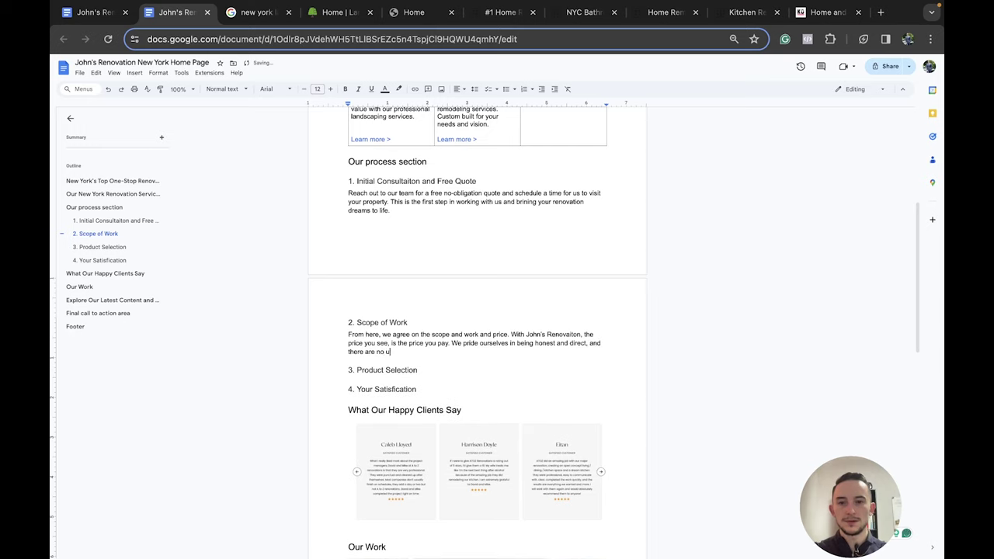
{"action": "type", "text": "nexpected fees or"}
{"action": "type", "text": "costs"}
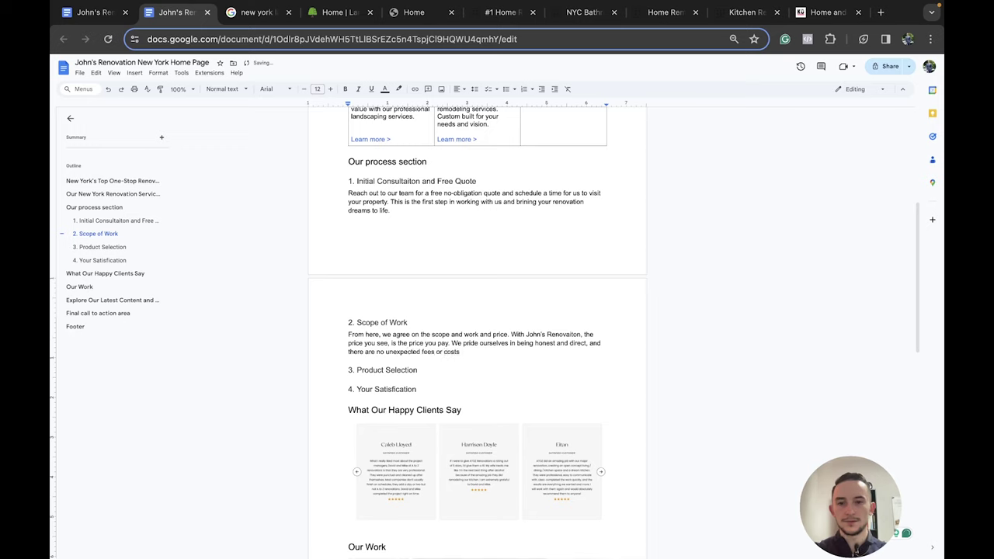
{"action": "key", "text": "BackSpace"}
{"action": "type", "text": "."}
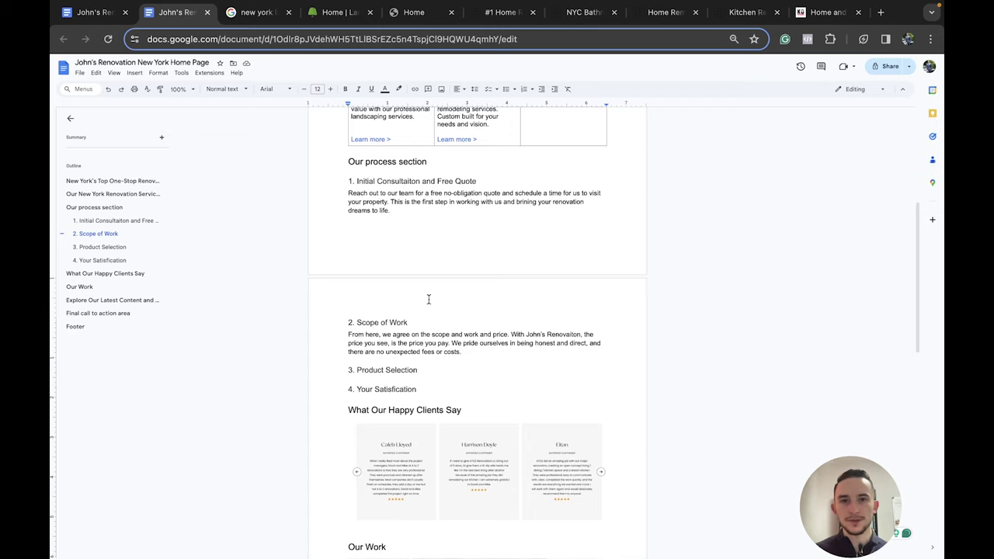
Start an empty line under "Product Selection" and consult the "Products Selections" description in the Knockout Renovation site's process list
{"action": "scroll", "coordinate": [427, 299], "scroll_direction": "down", "scroll_amount": 2}
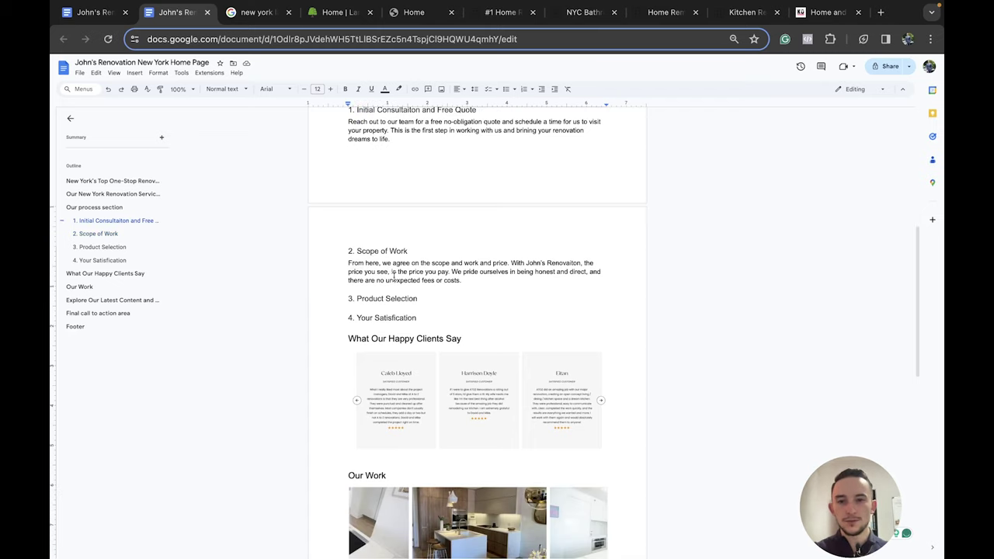
{"action": "scroll", "coordinate": [438, 271], "scroll_direction": "down", "scroll_amount": 1}
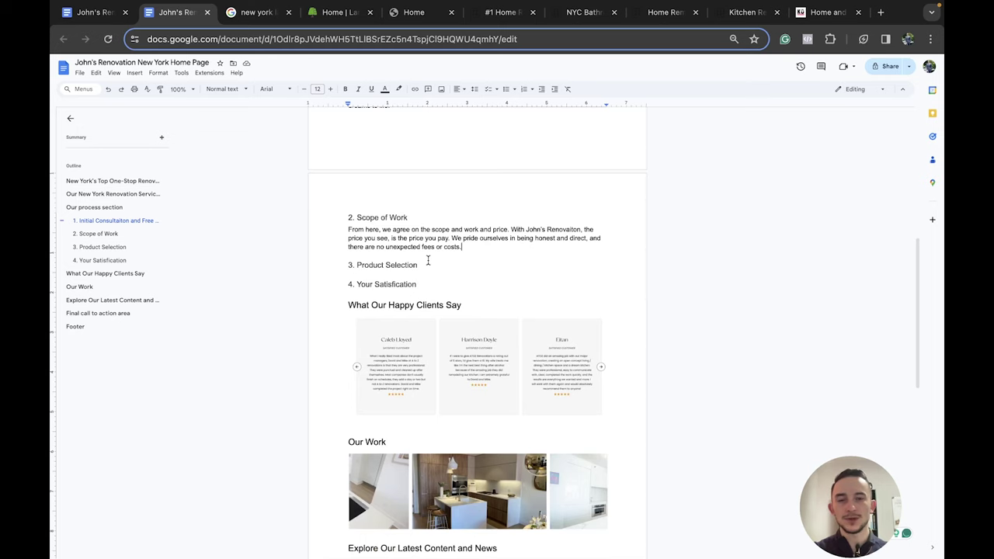
{"action": "left_click", "coordinate": [426, 263]}
{"action": "key", "text": "Return"}
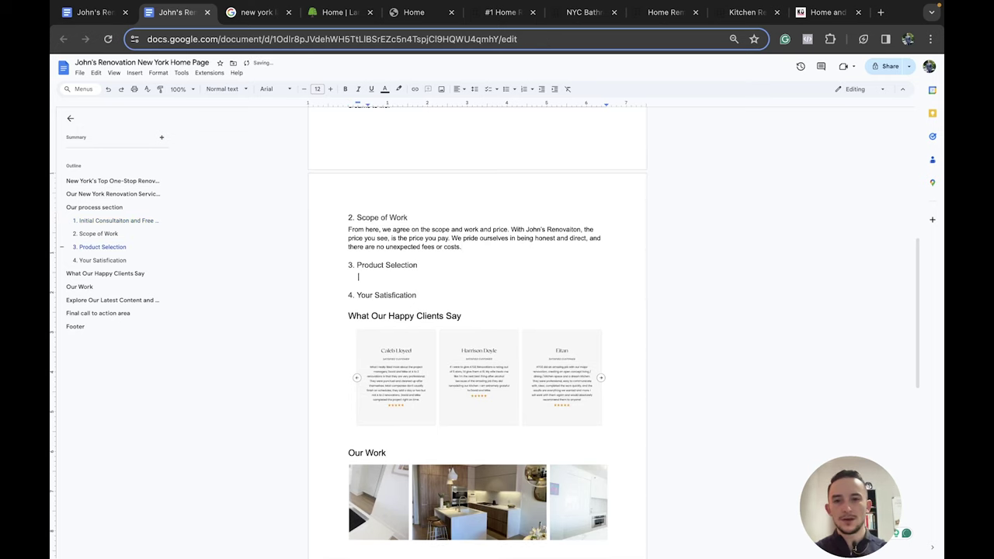
{"action": "left_click", "coordinate": [733, 13]}
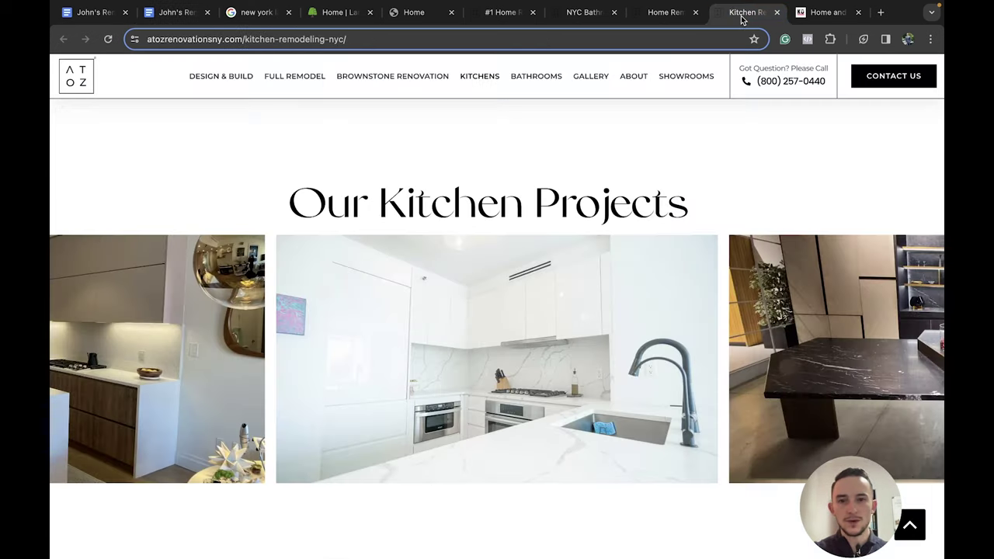
{"action": "left_click", "coordinate": [824, 12]}
{"action": "scroll", "coordinate": [550, 240], "scroll_direction": "down", "scroll_amount": 1}
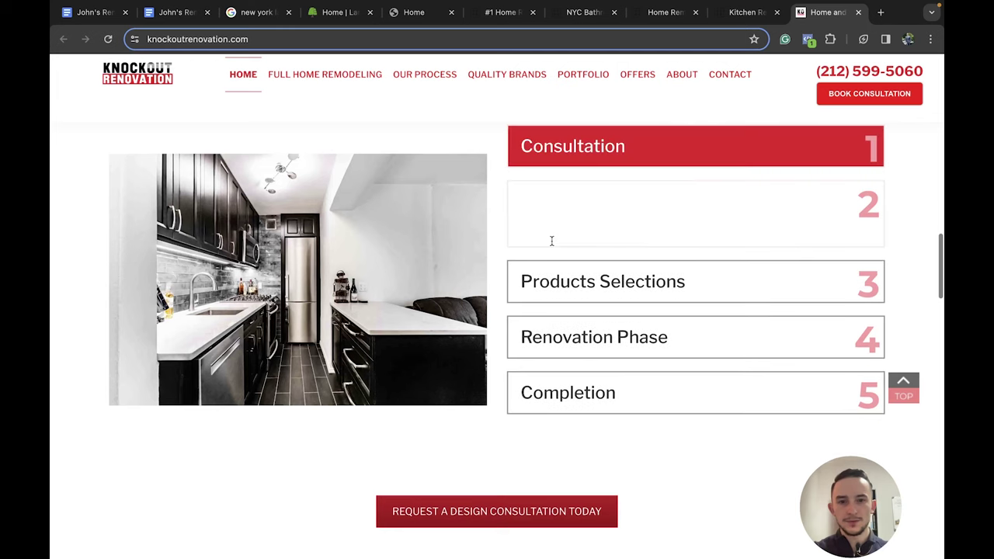
{"action": "left_click", "coordinate": [578, 304]}
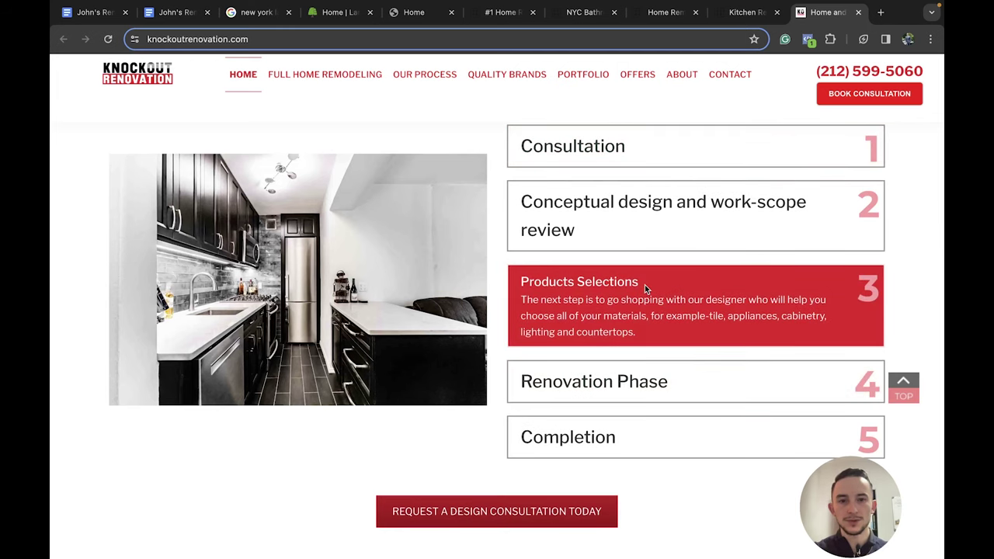
{"action": "left_click", "coordinate": [177, 12]}
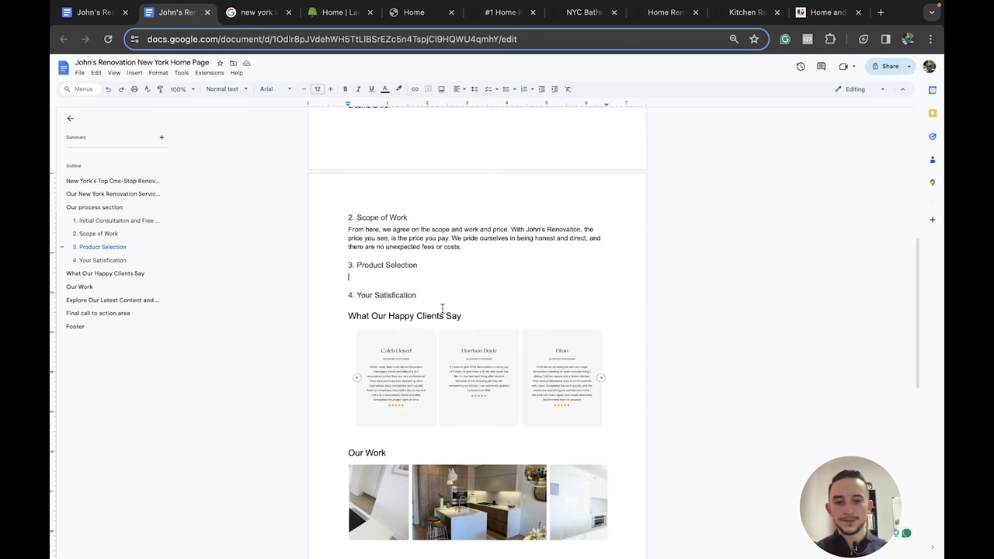
Under "Product Selection", write "You'll work with our in-house designer and architect to pick the perfect materials that match what you envision."
{"action": "type", "text": "You'll work with our in-house deis"}
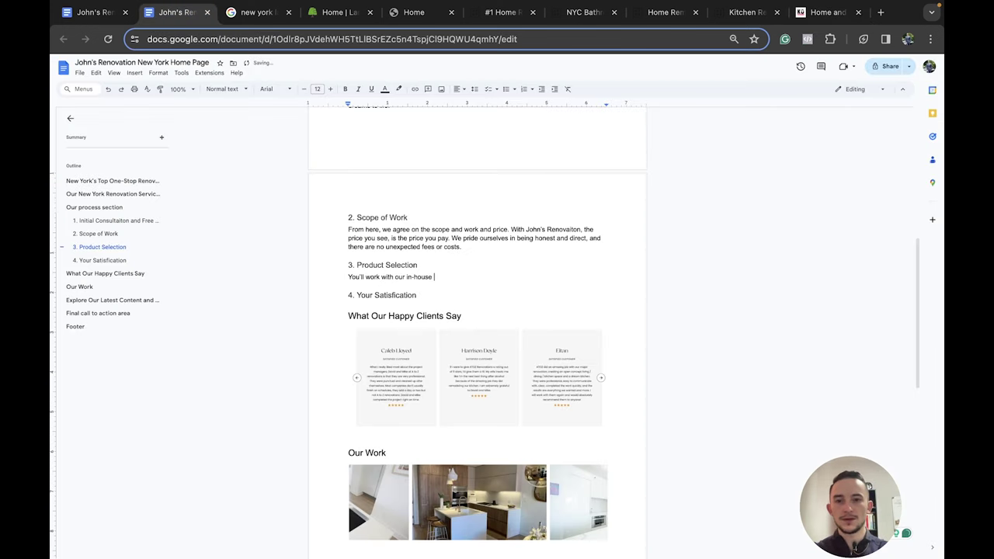
{"action": "key", "text": "BackSpace"}
{"action": "key", "text": "BackSpace"}
{"action": "type", "text": "signer and ar"}
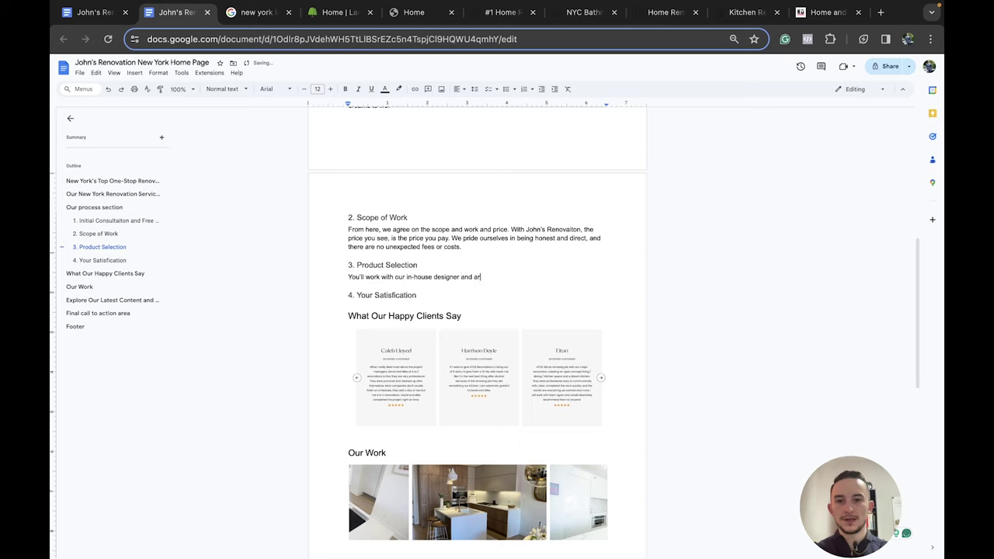
{"action": "type", "text": "chitect to pick the perfect m"}
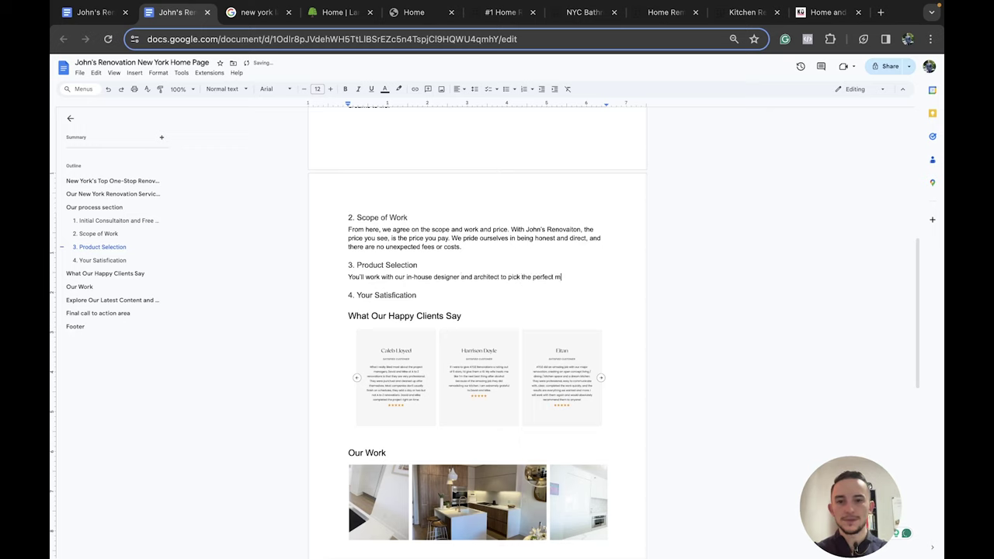
{"action": "type", "text": "aterials that match what y"}
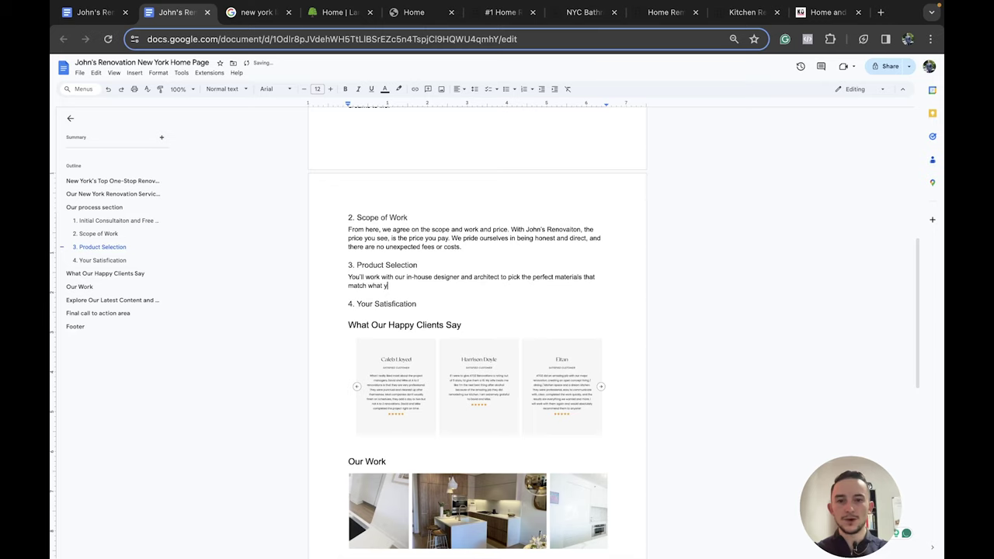
{"action": "type", "text": "ou envision."}
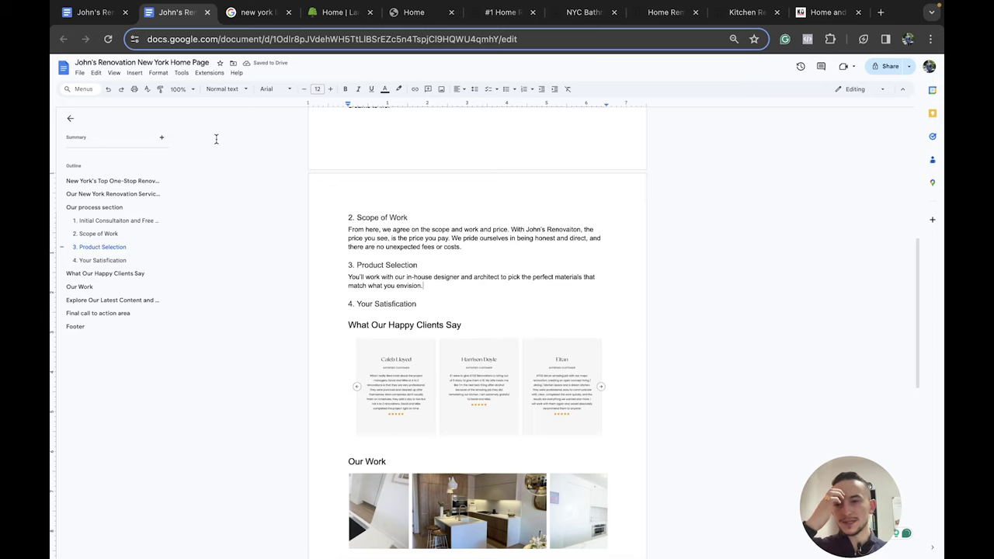
Consult the research notes document and insert "high-quality" before "materials" in the home page's "Product Selection" sentence, removing the extra space after "that"
{"action": "left_click", "coordinate": [93, 12]}
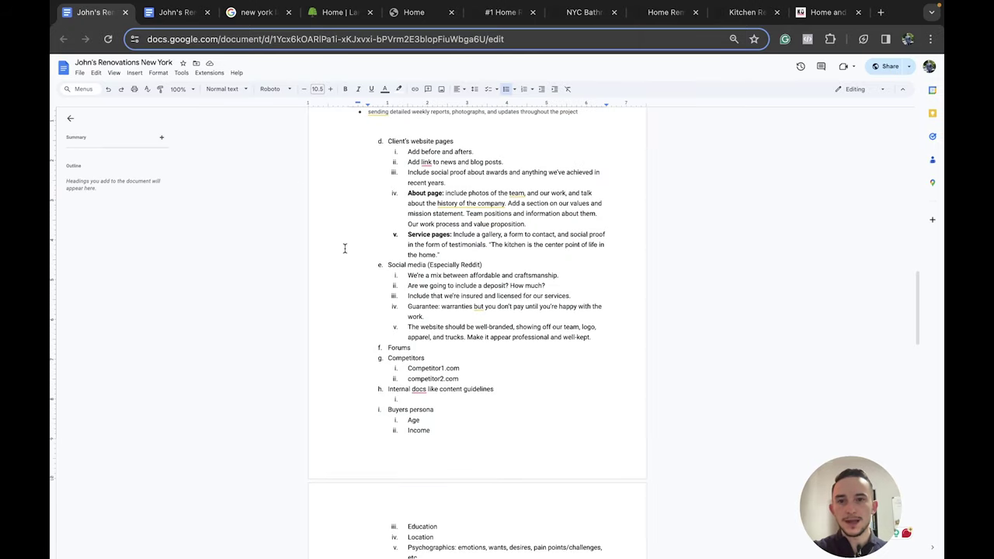
{"action": "scroll", "coordinate": [345, 248], "scroll_direction": "down", "scroll_amount": 1}
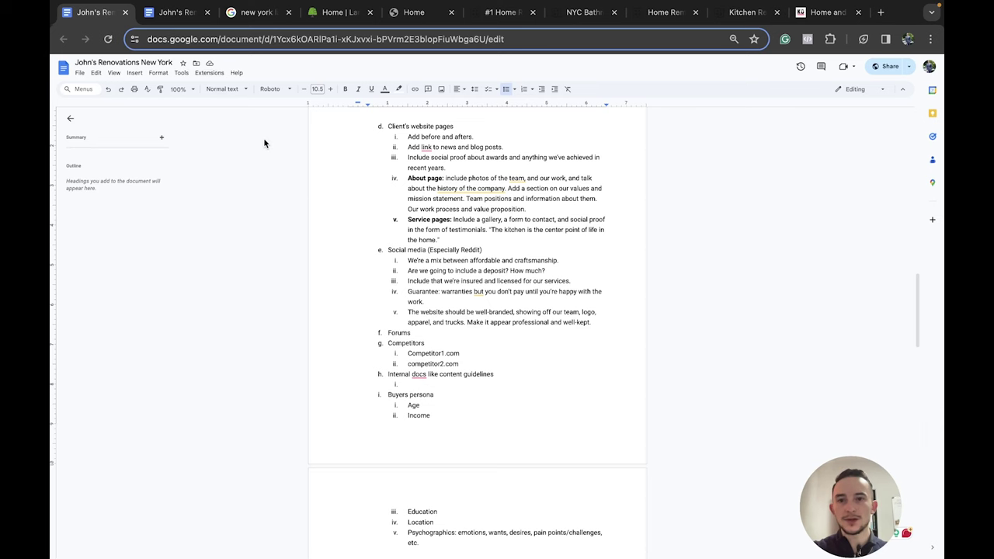
{"action": "key", "text": "ctrl+Tab"}
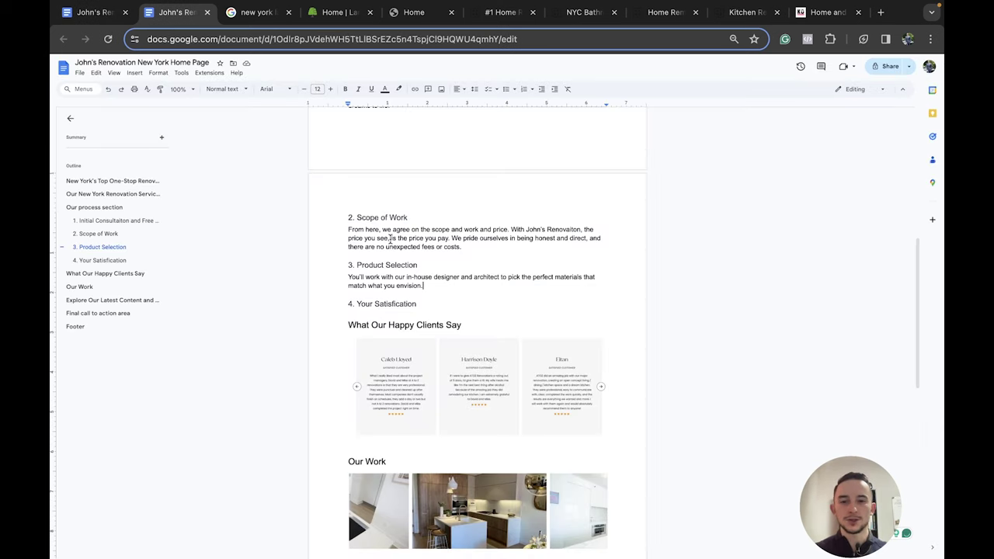
{"action": "scroll", "coordinate": [445, 262], "scroll_direction": "down", "scroll_amount": 1}
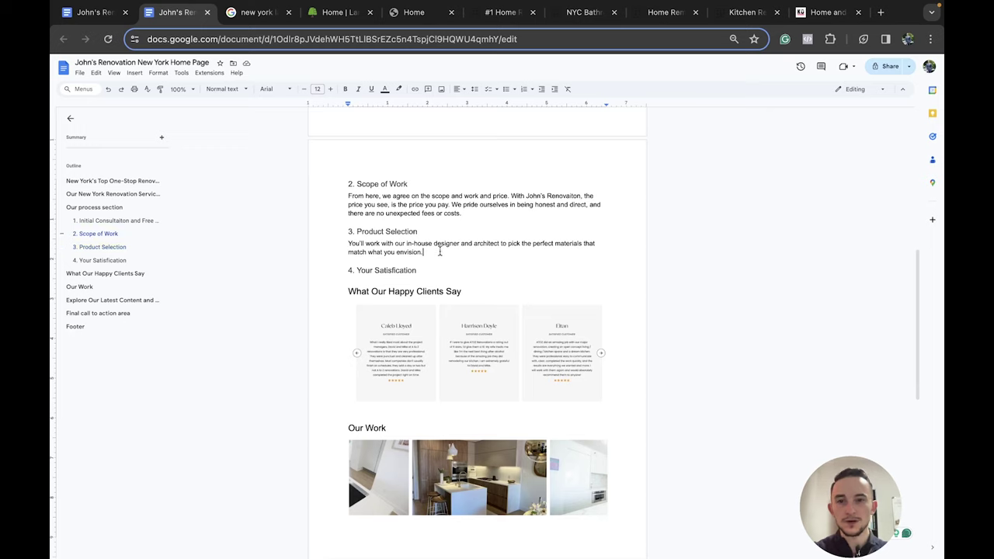
{"action": "left_click", "coordinate": [580, 244]}
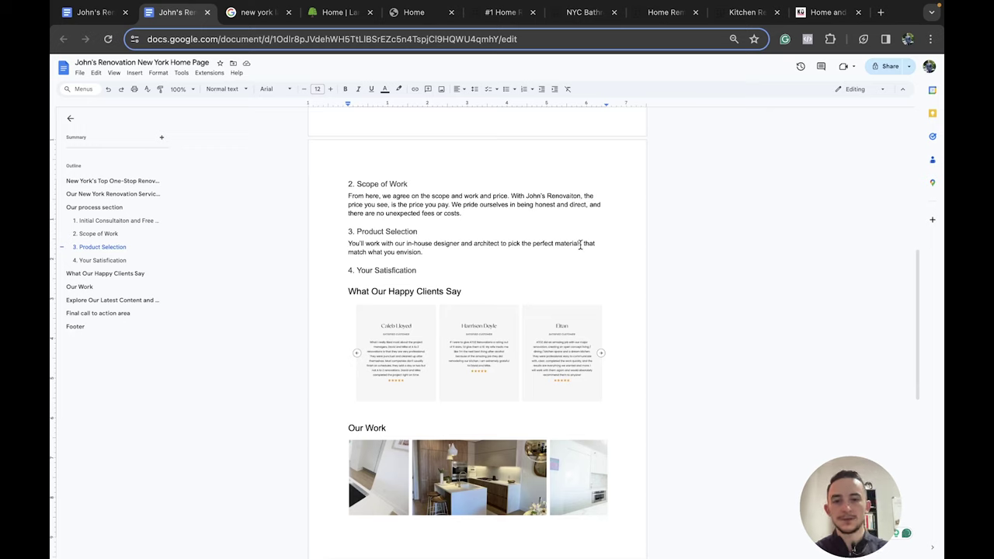
{"action": "type", "text": "high"}
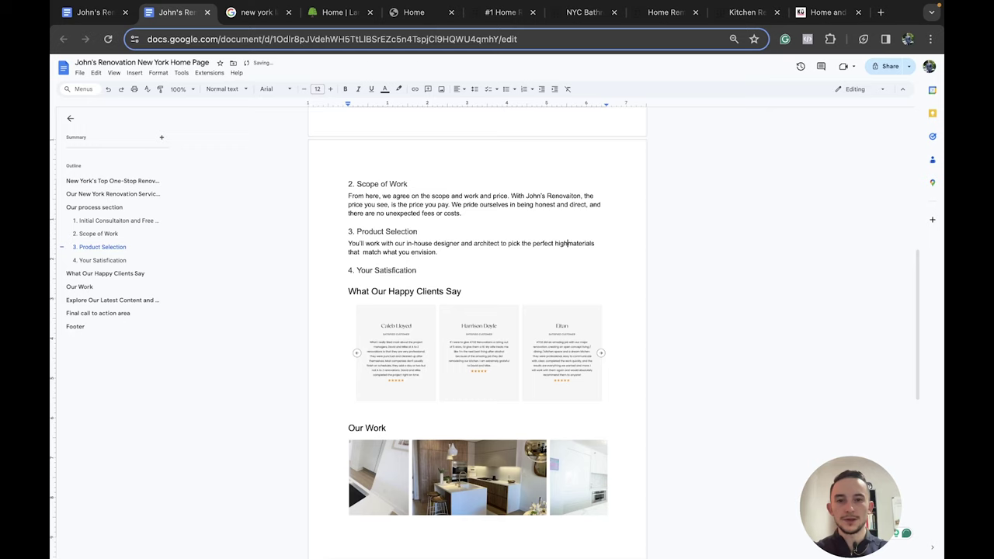
{"action": "type", "text": "-quality"}
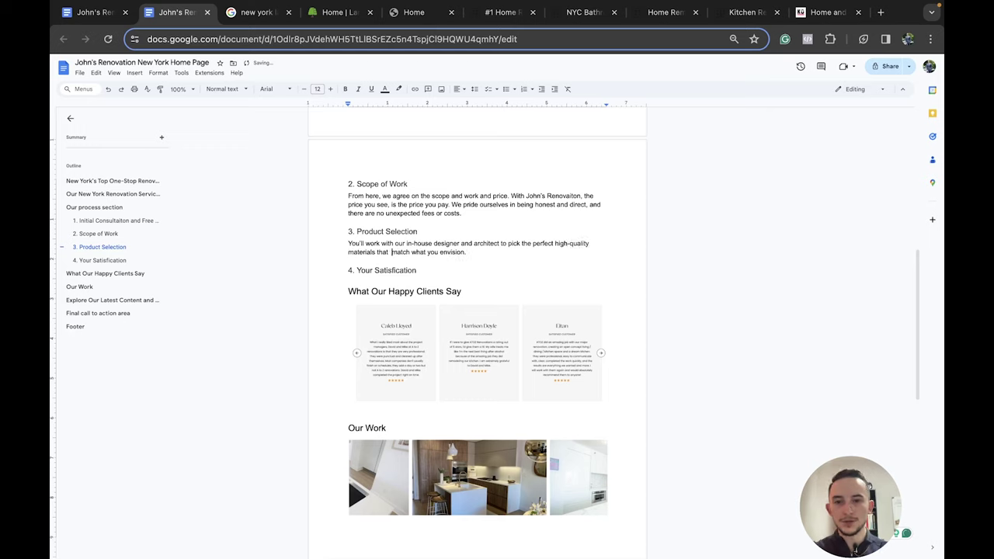
{"action": "left_click", "coordinate": [390, 252]}
{"action": "key", "text": "BackSpace"}
Under process step 4, write "Once the job is done, you'll love your new home or renovations and we're happy to work with you again."
{"action": "left_click", "coordinate": [420, 270]}
{"action": "key", "text": "Return"}
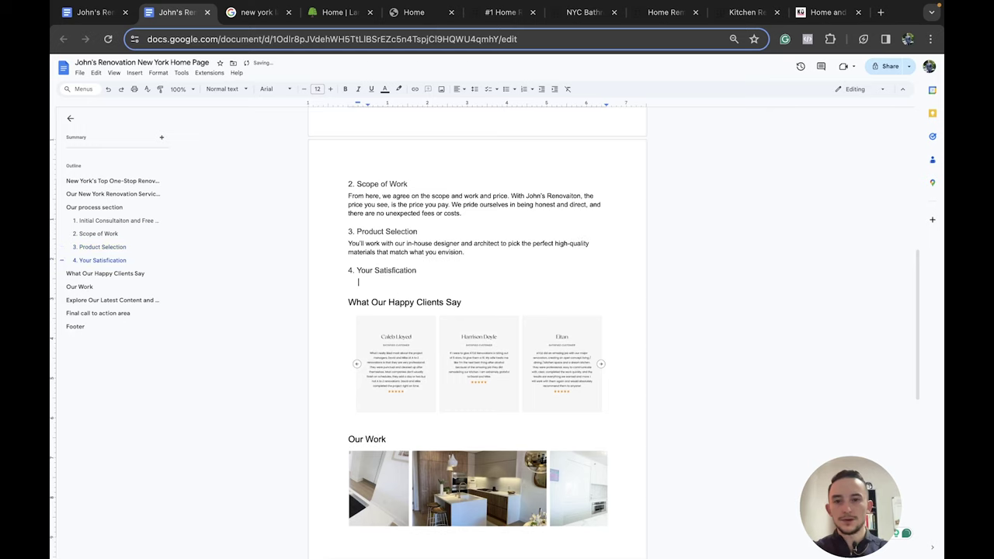
{"action": "type", "text": "Once the bjo"}
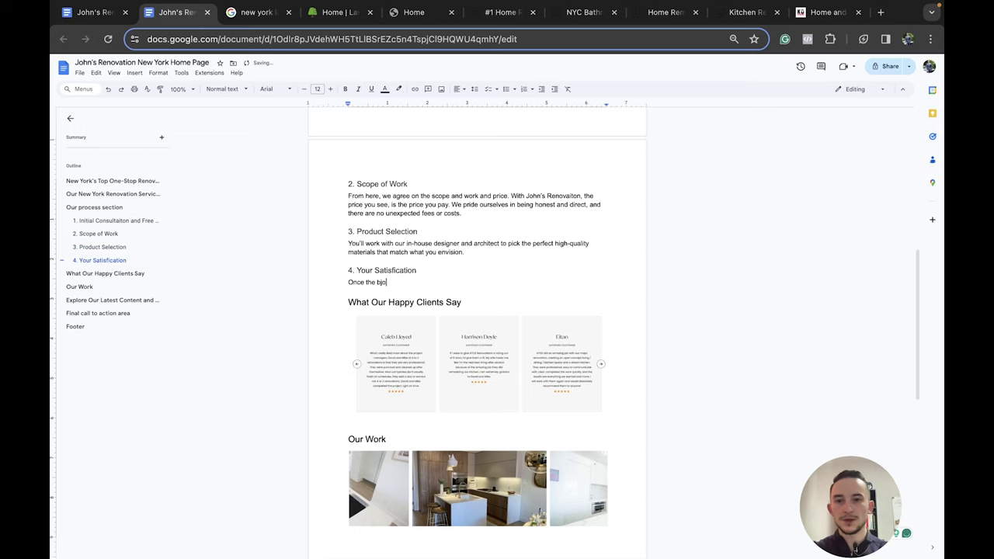
{"action": "key", "text": "BackSpace"}
{"action": "key", "text": "BackSpace"}
{"action": "key", "text": "BackSpace"}
{"action": "type", "text": "job is done, "}
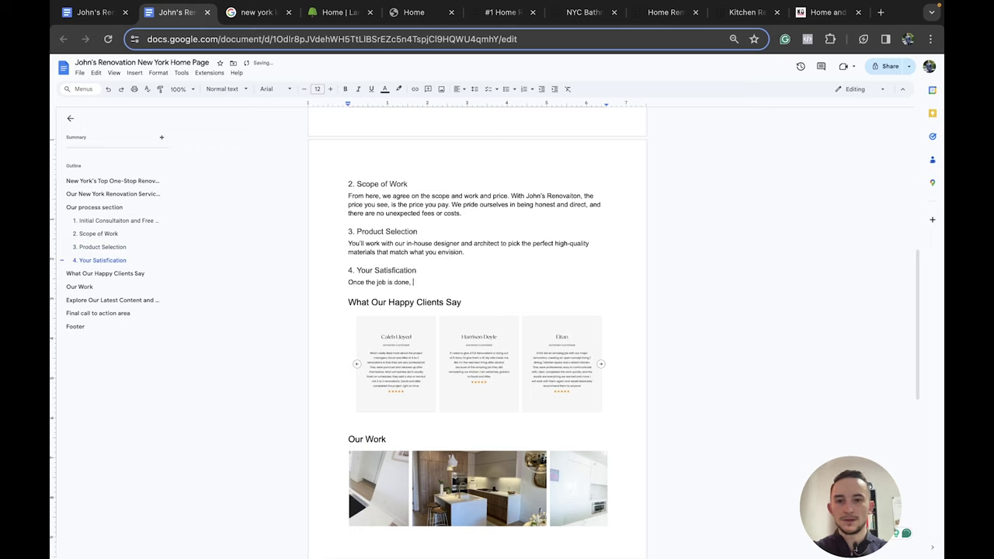
{"action": "type", "text": "you'll love y"}
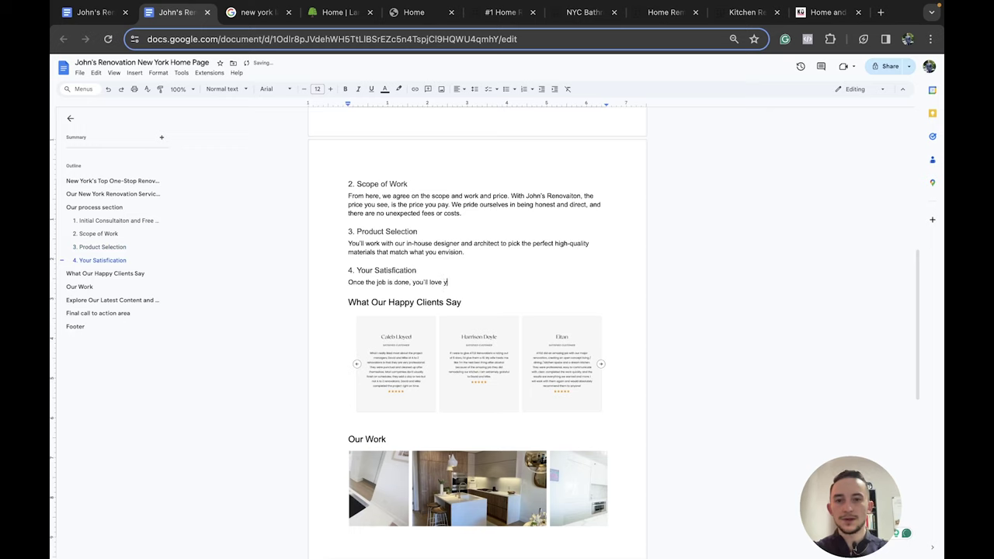
{"action": "type", "text": "our new home or renovations "}
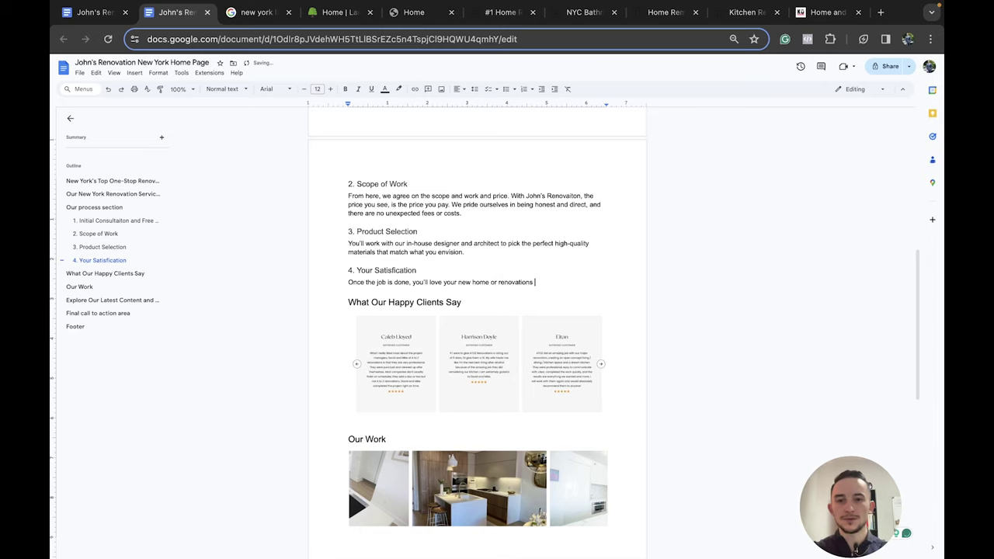
{"action": "type", "text": "and we're "}
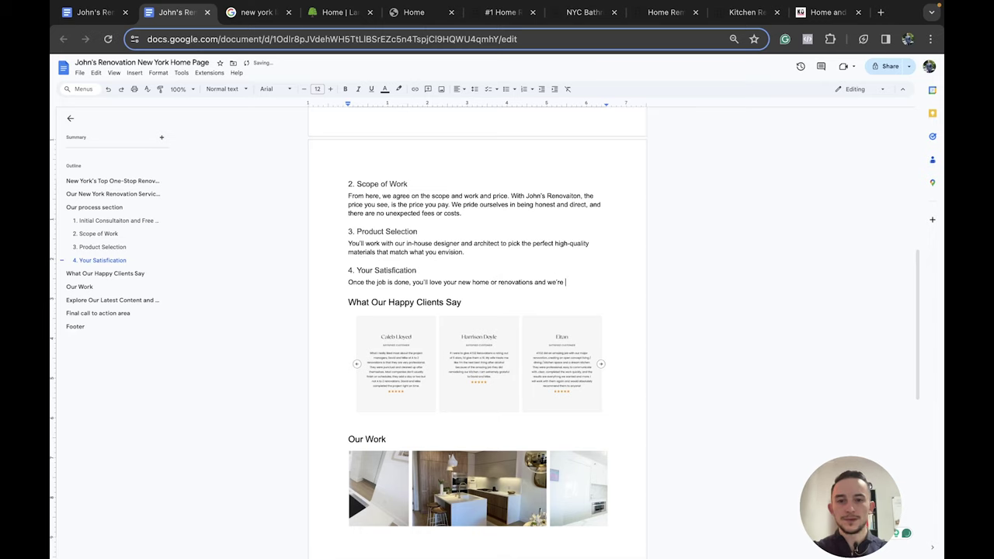
{"action": "type", "text": "happy to work with you again."}
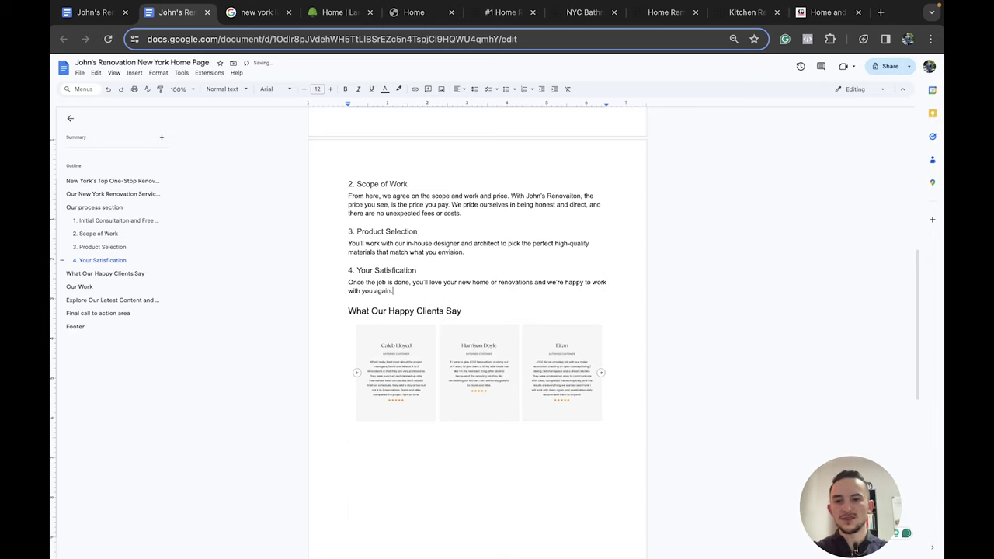
Insert a table with three columns and one row under the "Explore Our Latest Content and News" heading, above the bullet list
{"action": "scroll", "coordinate": [395, 259], "scroll_direction": "up", "scroll_amount": 3}
{"action": "scroll", "coordinate": [351, 236], "scroll_direction": "down", "scroll_amount": 1}
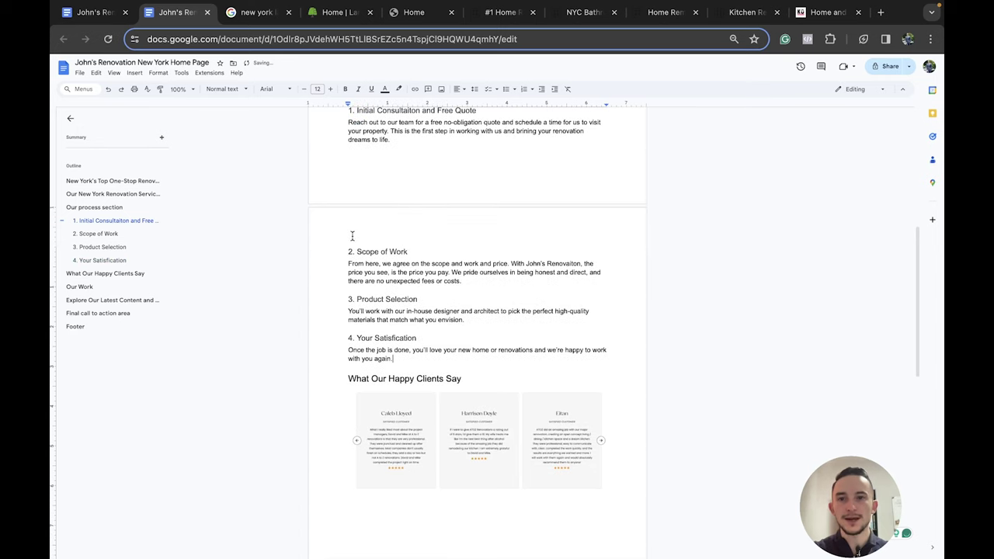
{"action": "scroll", "coordinate": [342, 236], "scroll_direction": "down", "scroll_amount": 3}
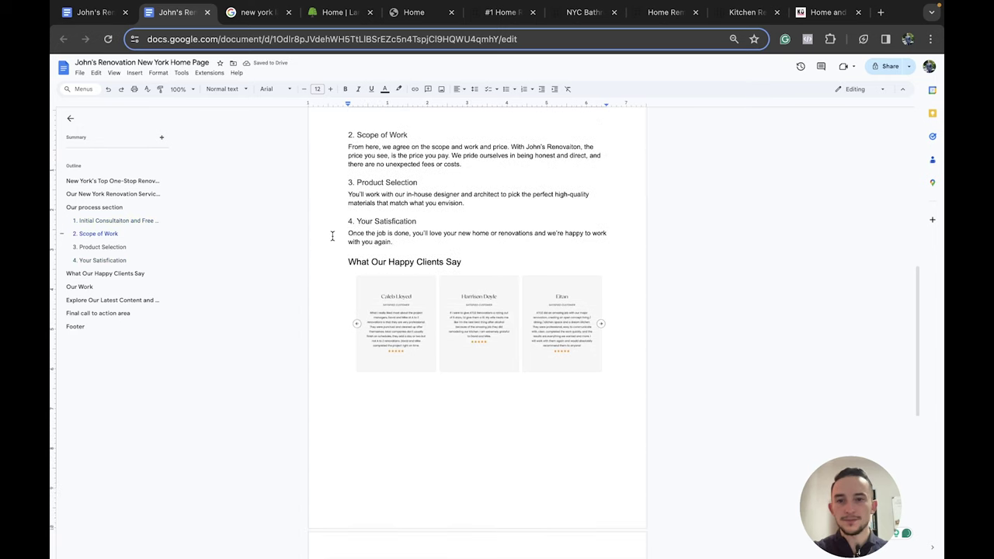
{"action": "scroll", "coordinate": [373, 233], "scroll_direction": "down", "scroll_amount": 1}
{"action": "scroll", "coordinate": [457, 231], "scroll_direction": "down", "scroll_amount": 9}
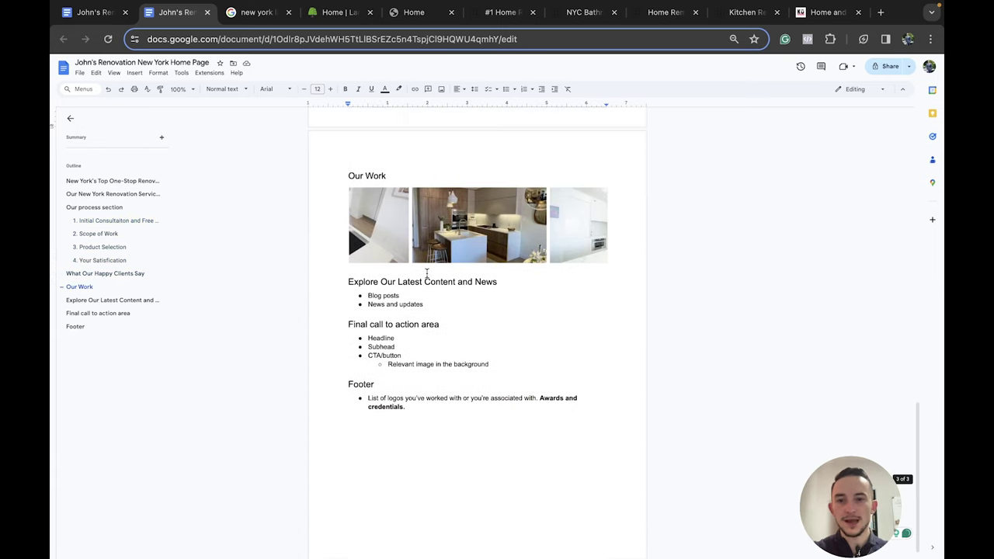
{"action": "left_click", "coordinate": [500, 268]}
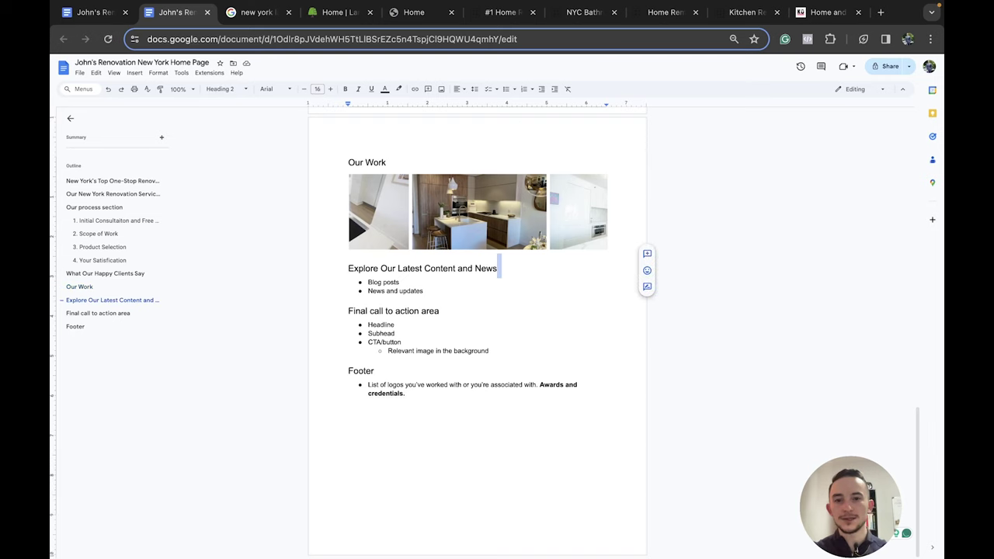
{"action": "key", "text": "Return"}
{"action": "key", "text": "BackSpace"}
{"action": "left_click", "coordinate": [133, 72]}
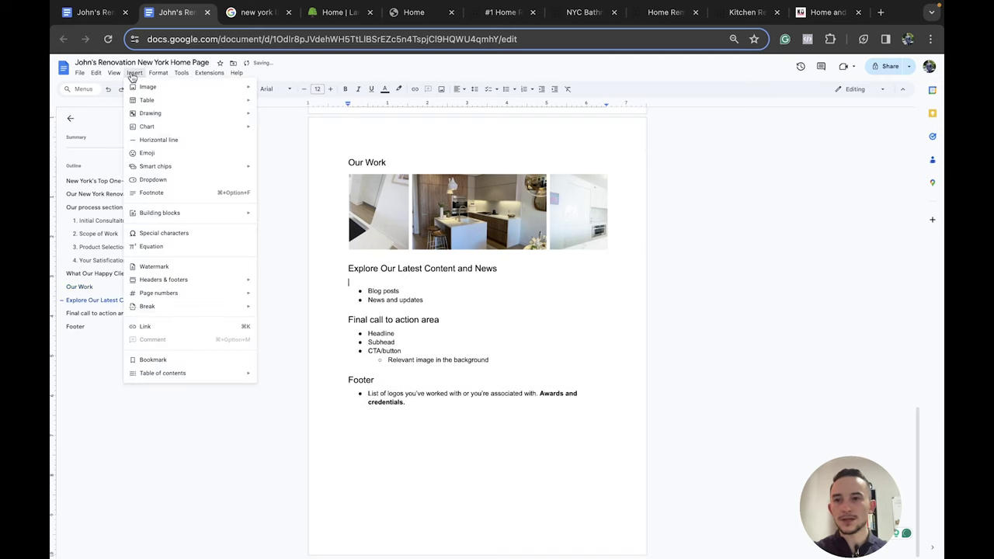
{"action": "mouse_move", "coordinate": [156, 100]}
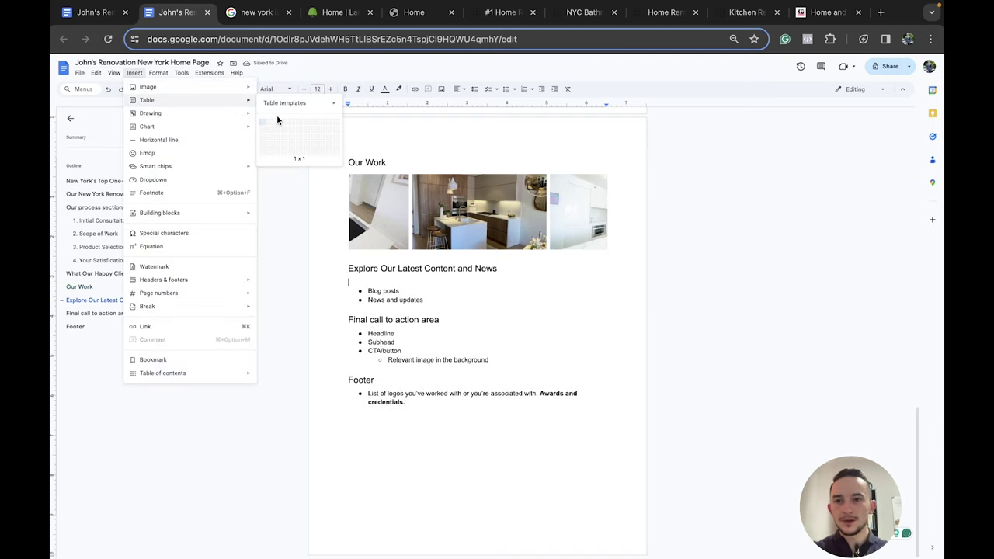
{"action": "left_click", "coordinate": [277, 125]}
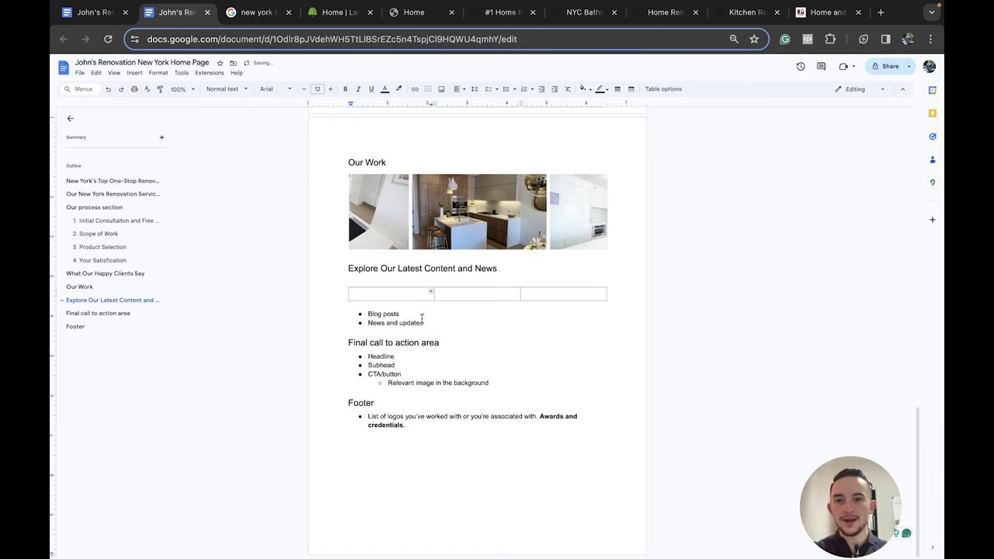
Fill the table's first cell with the lines "Blog post title", "Image", "Excerpt" and, after an empty line, "Read more >"
{"action": "type", "text": "Blog post title"}
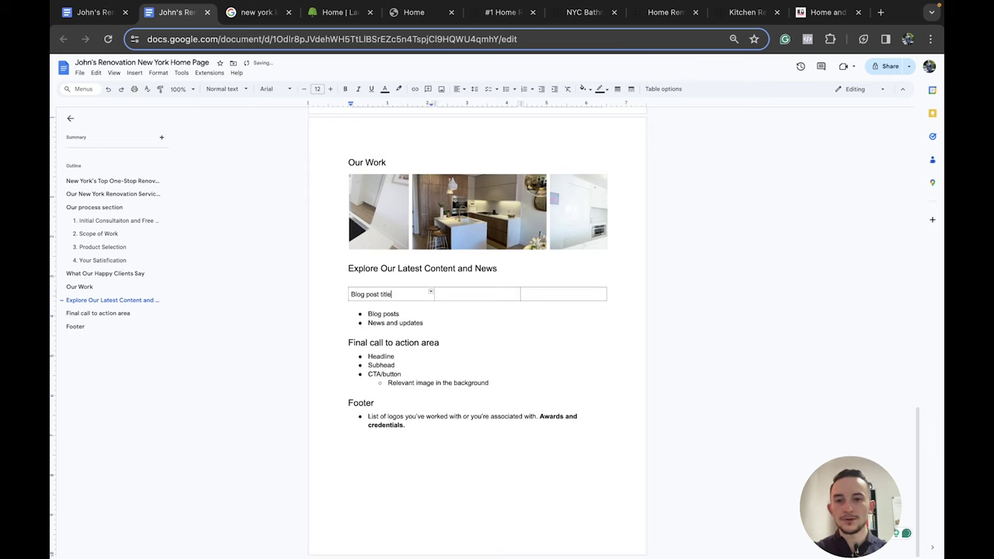
{"action": "key", "text": "Return"}
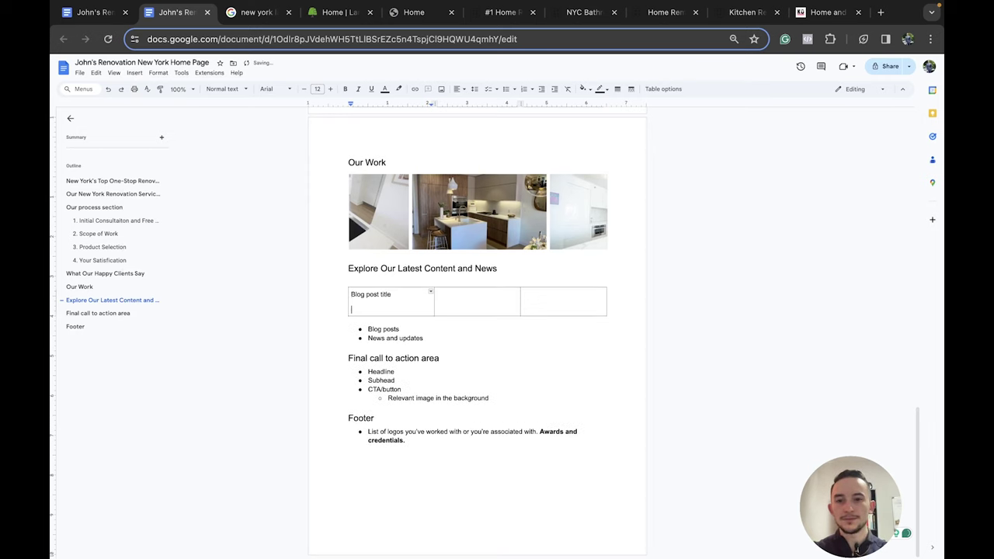
{"action": "type", "text": "Read more >"}
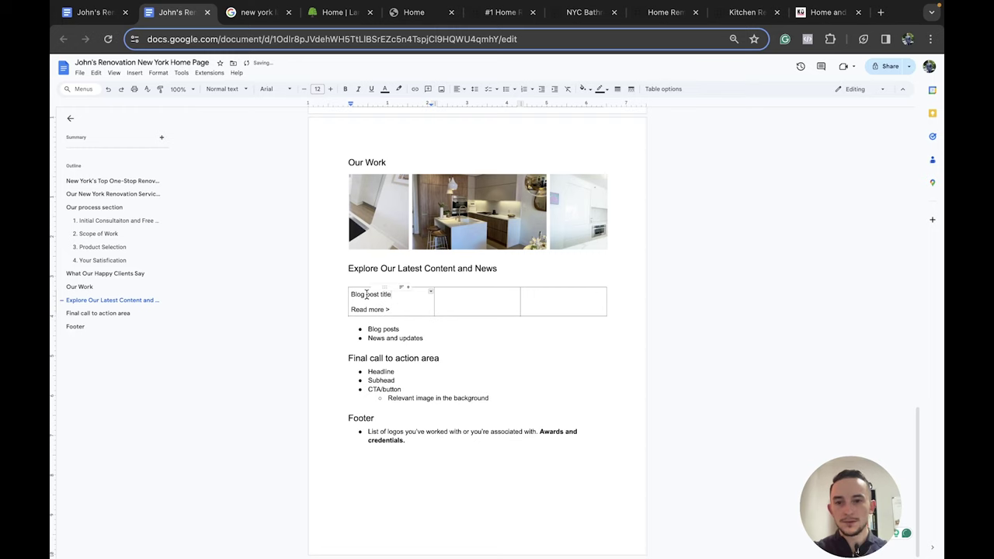
{"action": "left_click", "coordinate": [400, 299]}
{"action": "key", "text": "Return"}
{"action": "type", "text": "Image"}
{"action": "key", "text": "Return"}
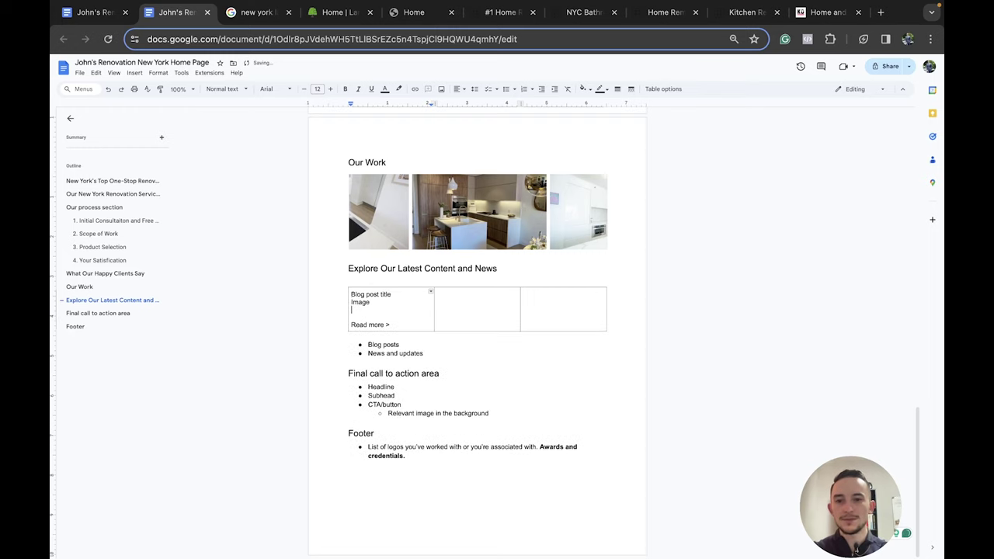
{"action": "type", "text": "Excerpt"}
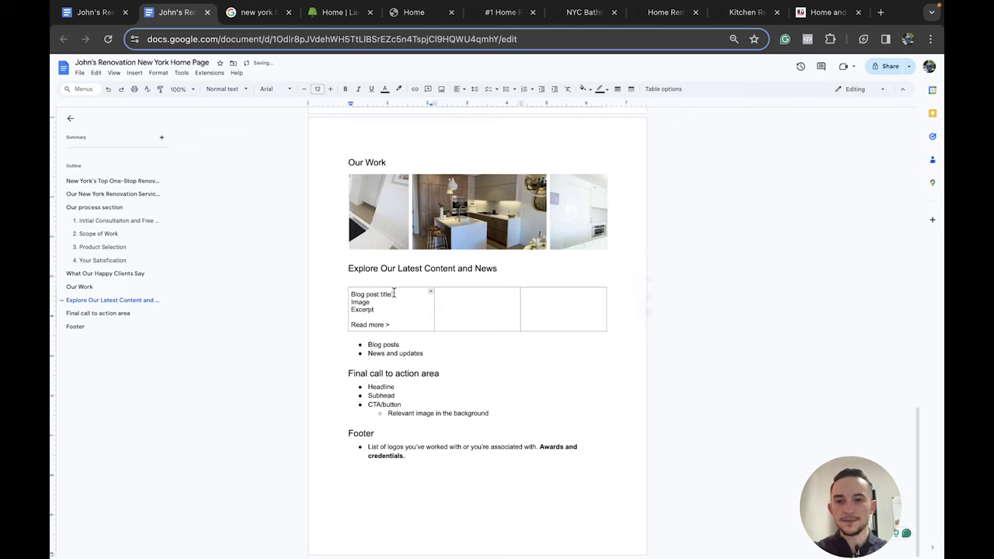
Format "Blog post title" in the table's first cell as Heading 3
{"action": "left_click_drag", "start_coordinate": [391, 295], "coordinate": [353, 294]}
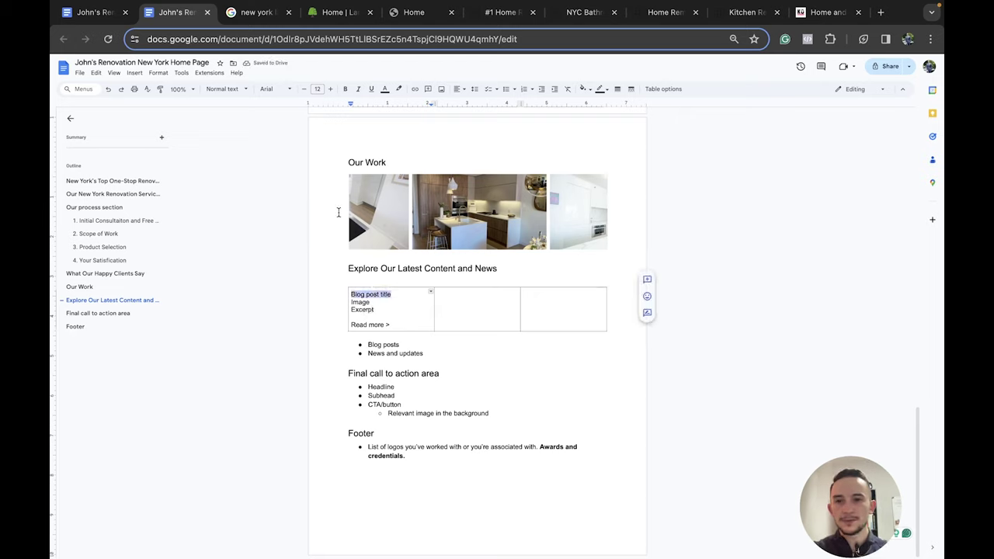
{"action": "left_click", "coordinate": [236, 91]}
{"action": "left_click", "coordinate": [260, 259]}
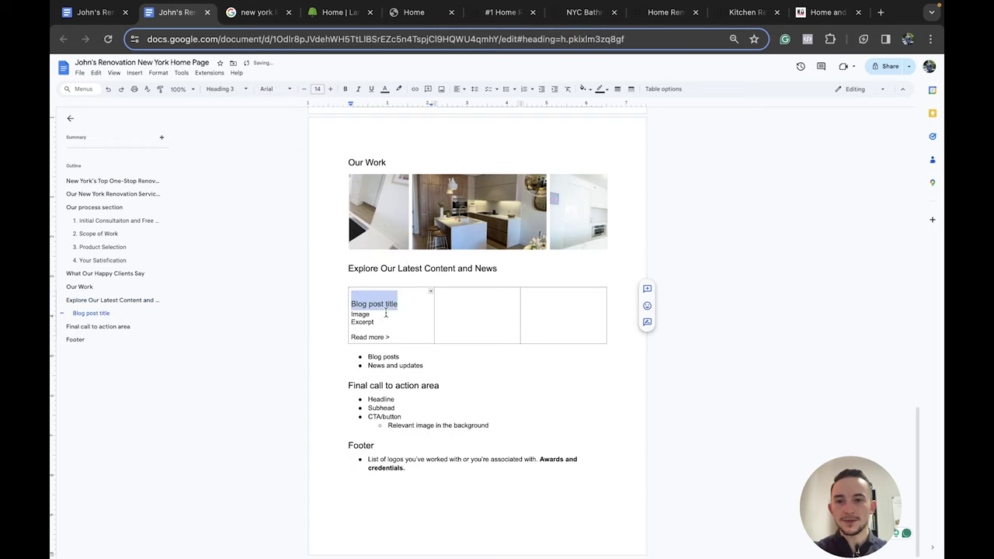
{"action": "left_click", "coordinate": [385, 312]}
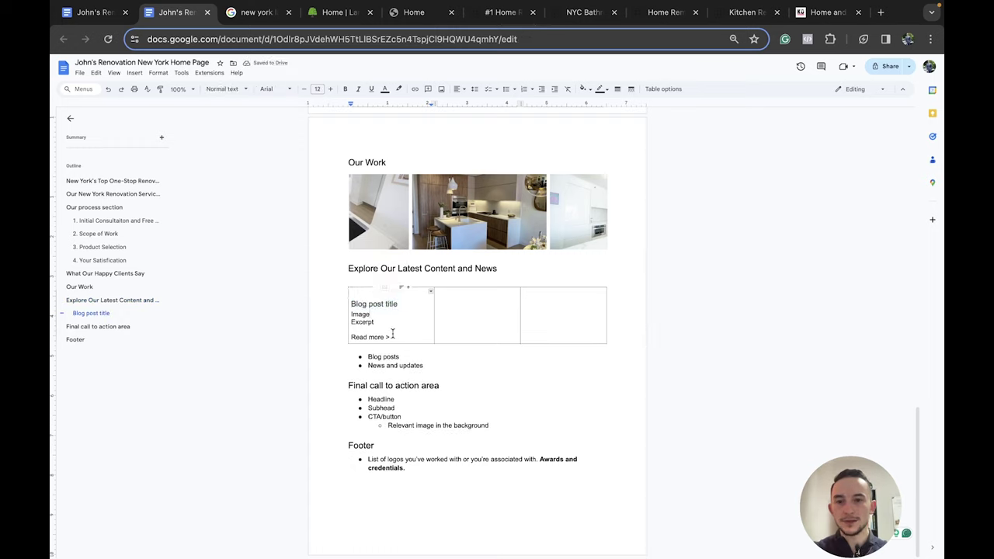
Color the "Read more >" text in the table's first cell blue
{"action": "left_click_drag", "start_coordinate": [392, 332], "coordinate": [351, 336]}
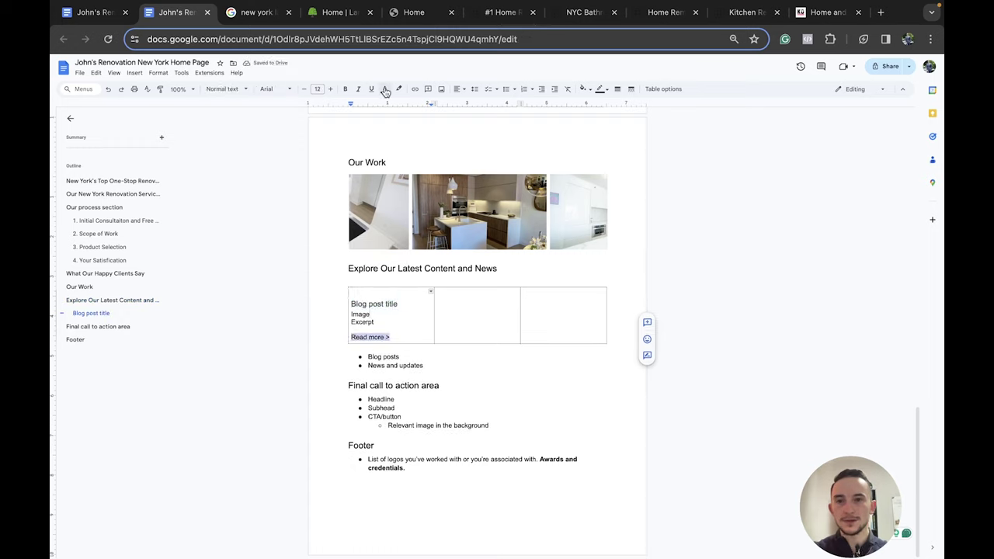
{"action": "left_click", "coordinate": [385, 90]}
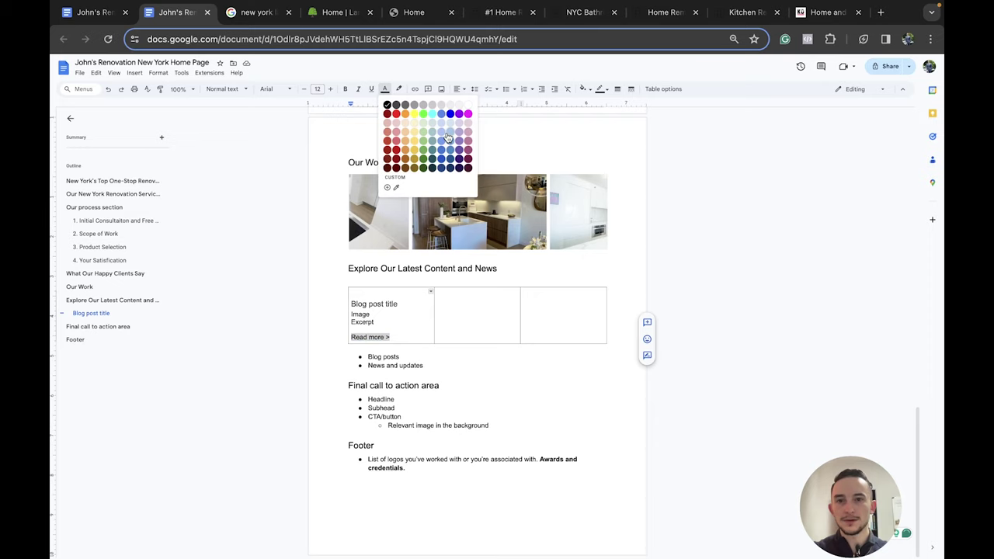
{"action": "left_click", "coordinate": [441, 149]}
Copy the first cell's blog post placeholder into the table's second and third cells
{"action": "left_click", "coordinate": [353, 295]}
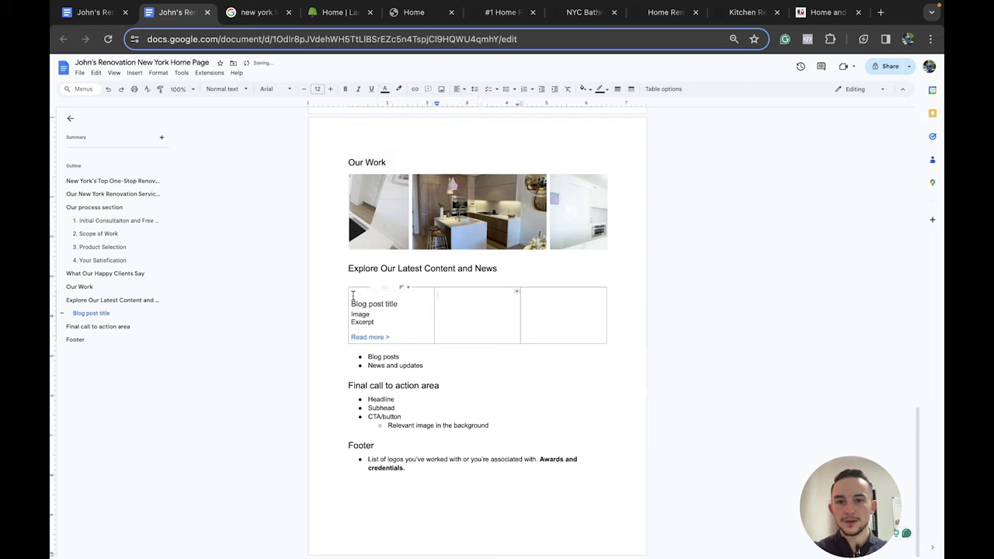
{"action": "left_click_drag", "start_coordinate": [353, 295], "coordinate": [419, 320]}
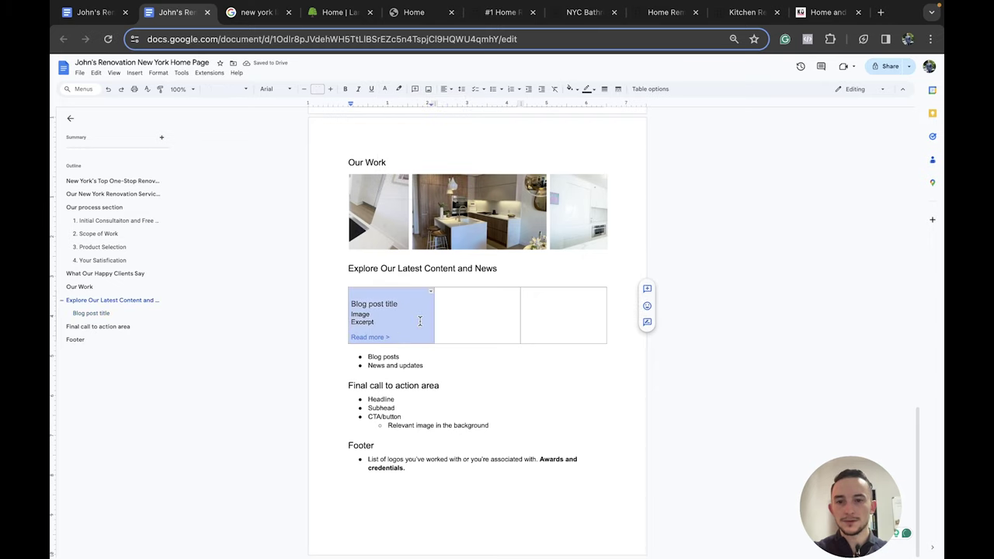
{"action": "key", "text": "ctrl+c"}
{"action": "key", "text": "Tab"}
{"action": "key", "text": "ctrl+v"}
{"action": "key", "text": "Tab"}
{"action": "key", "text": "ctrl+v"}
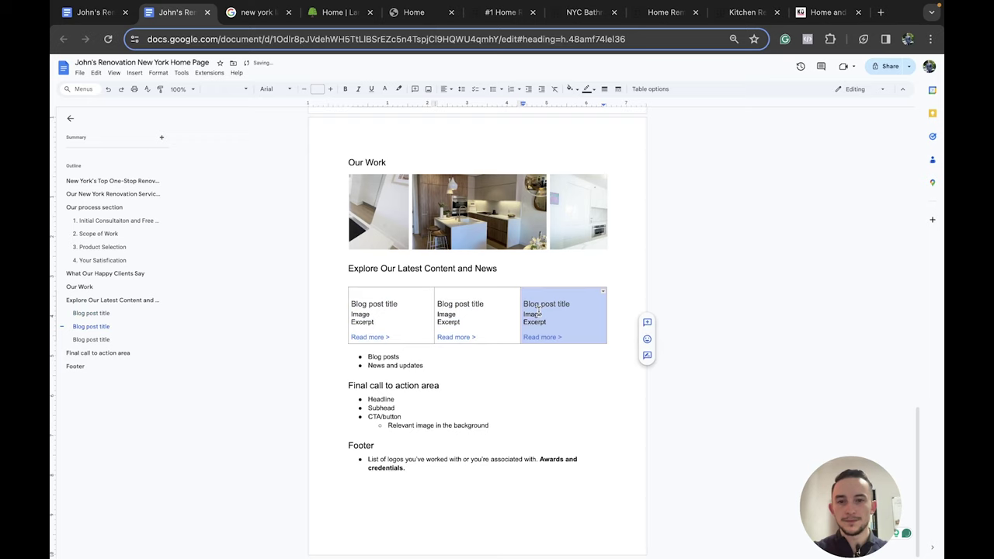
Change the second cell's title to "Press release title" and the third cell's title to "News article title"
{"action": "left_click_drag", "start_coordinate": [484, 304], "coordinate": [437, 303]}
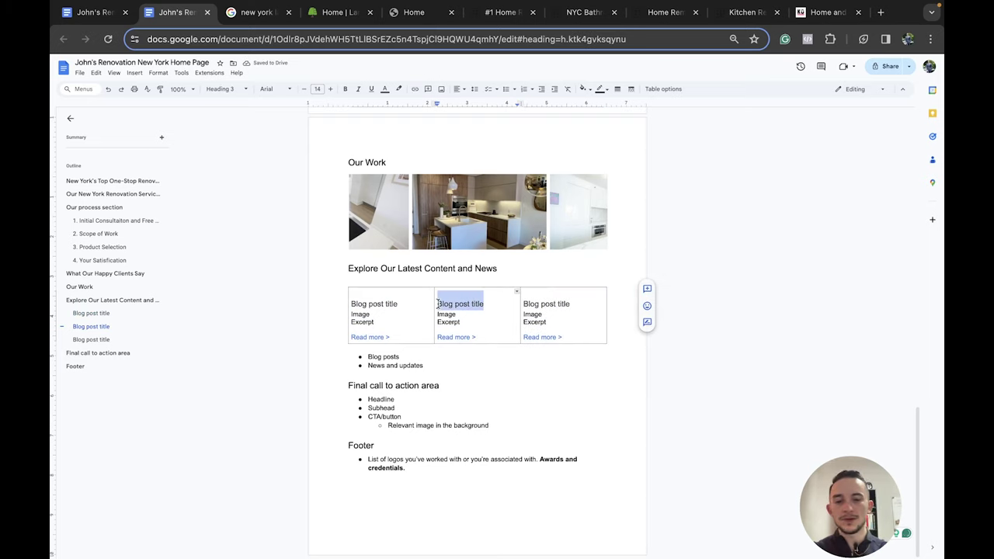
{"action": "type", "text": "Press releas"}
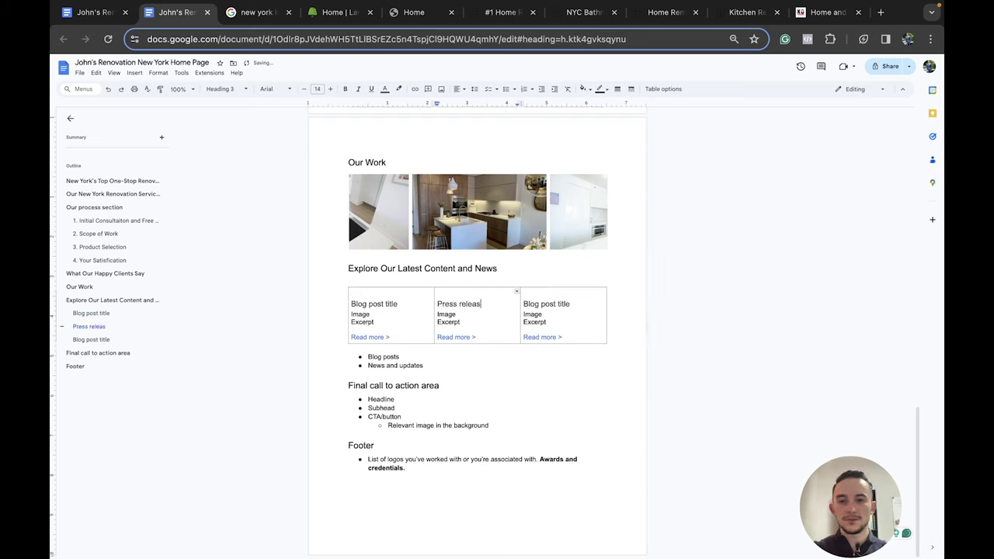
{"action": "type", "text": "e titl"}
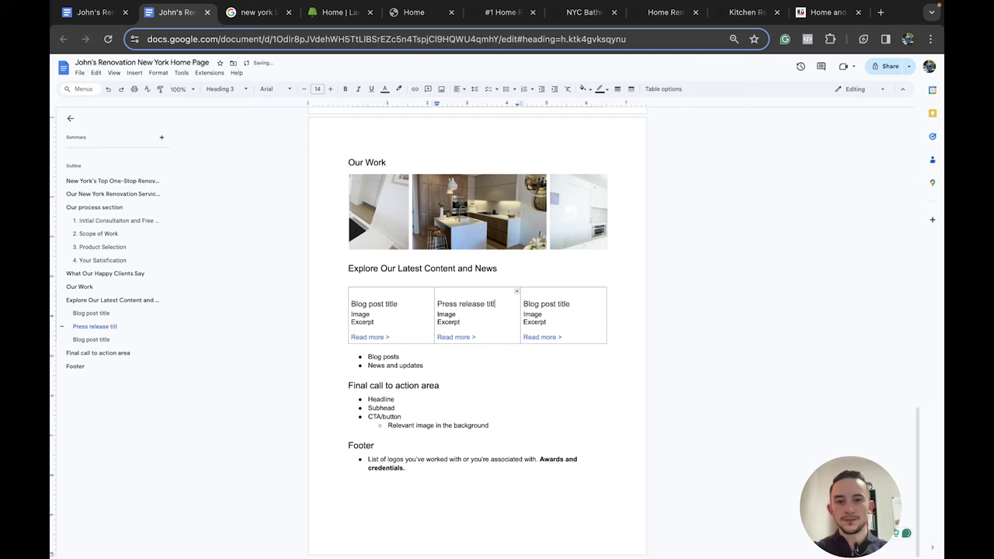
{"action": "type", "text": "e"}
{"action": "left_click_drag", "start_coordinate": [574, 303], "coordinate": [525, 304]}
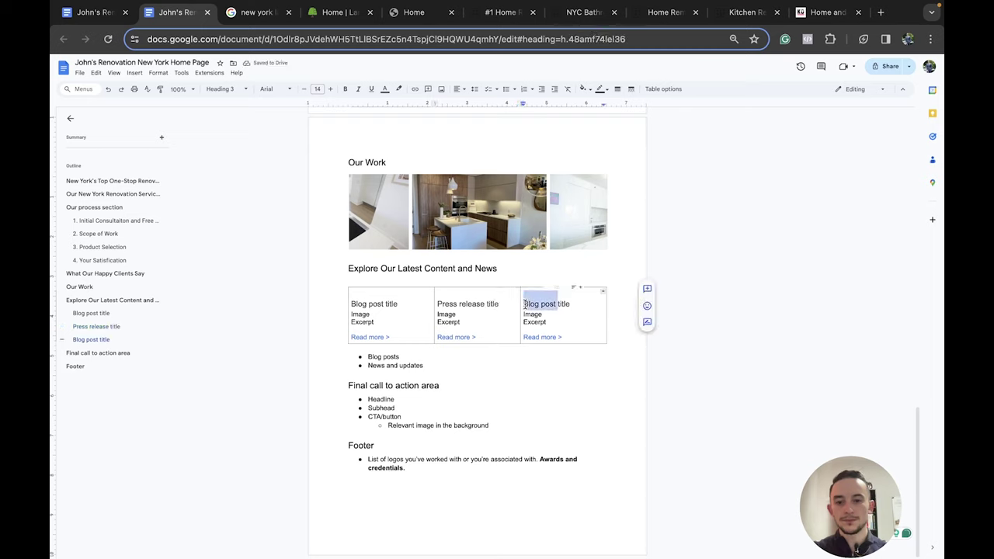
{"action": "type", "text": "News article"}
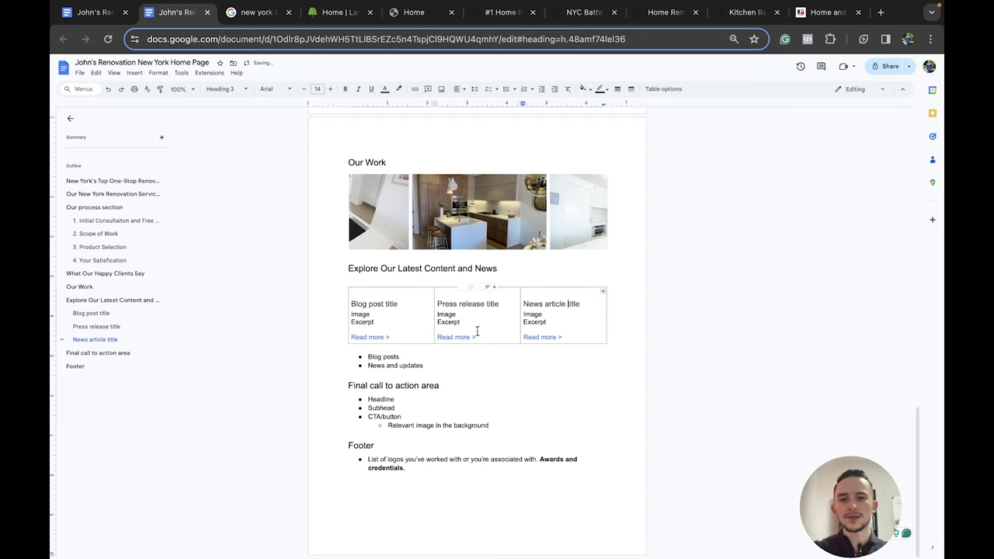
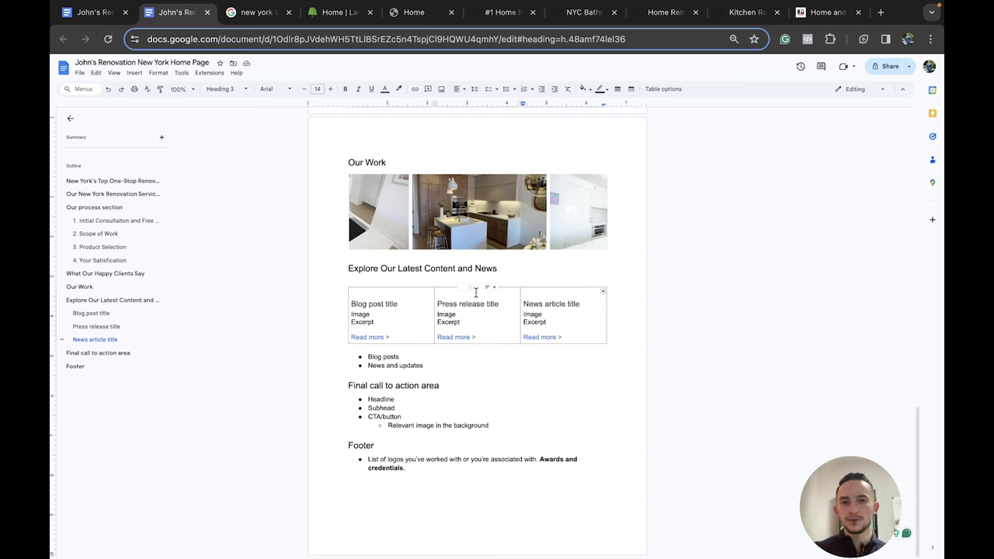
Delete the "Blog posts" and "News and updates" bullets below the table, along with the surplus empty line
{"action": "left_click_drag", "start_coordinate": [424, 365], "coordinate": [362, 356]}
{"action": "key", "text": "BackSpace"}
{"action": "key", "text": "BackSpace"}
{"action": "key", "text": "BackSpace"}
{"action": "key", "text": "BackSpace"}
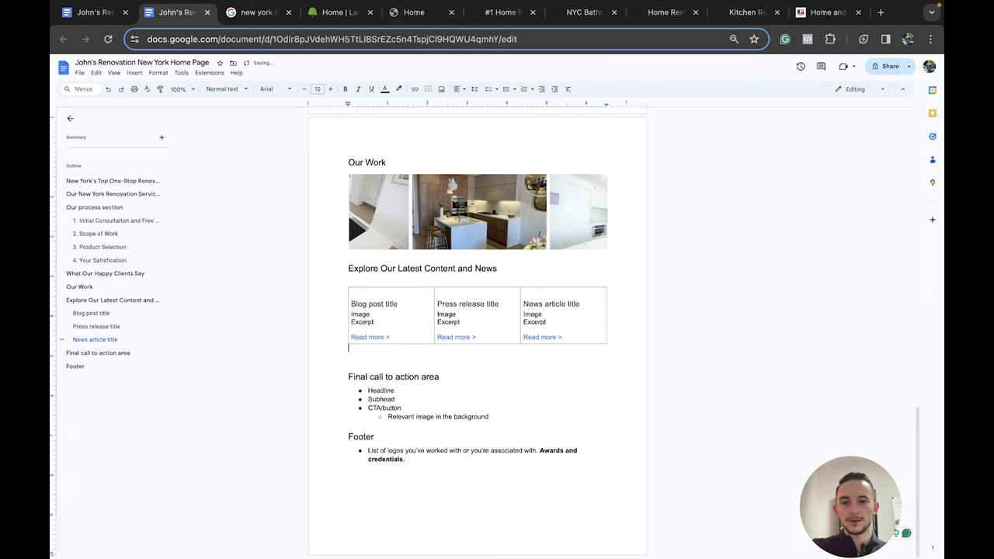
{"action": "key", "text": "Down"}
{"action": "key", "text": "BackSpace"}
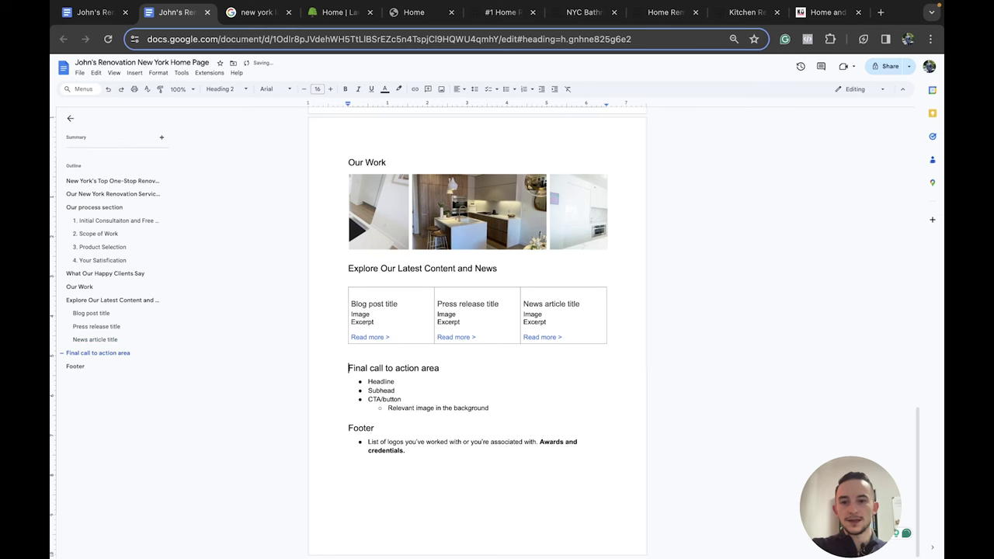
Add an empty, unbulleted line directly under the "Final call to action area" heading
{"action": "scroll", "coordinate": [381, 360], "scroll_direction": "up", "scroll_amount": 8}
{"action": "scroll", "coordinate": [365, 295], "scroll_direction": "up", "scroll_amount": 4}
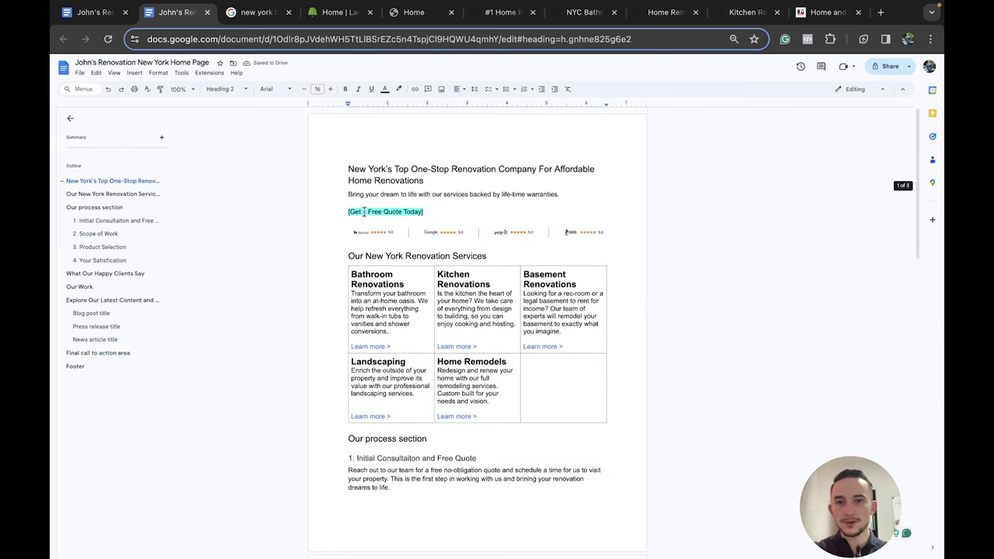
{"action": "scroll", "coordinate": [411, 280], "scroll_direction": "down", "scroll_amount": 12}
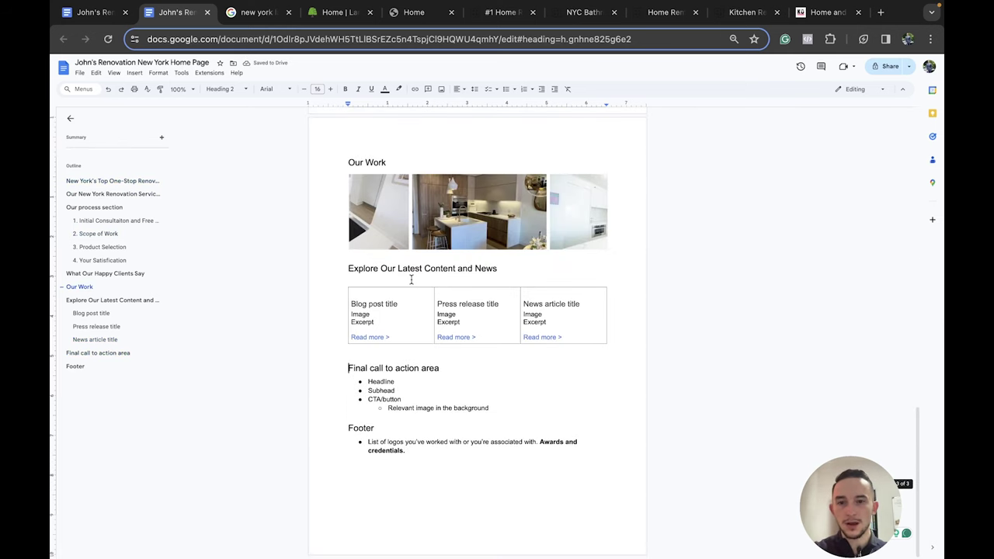
{"action": "left_click", "coordinate": [448, 368]}
{"action": "key", "text": "Return"}
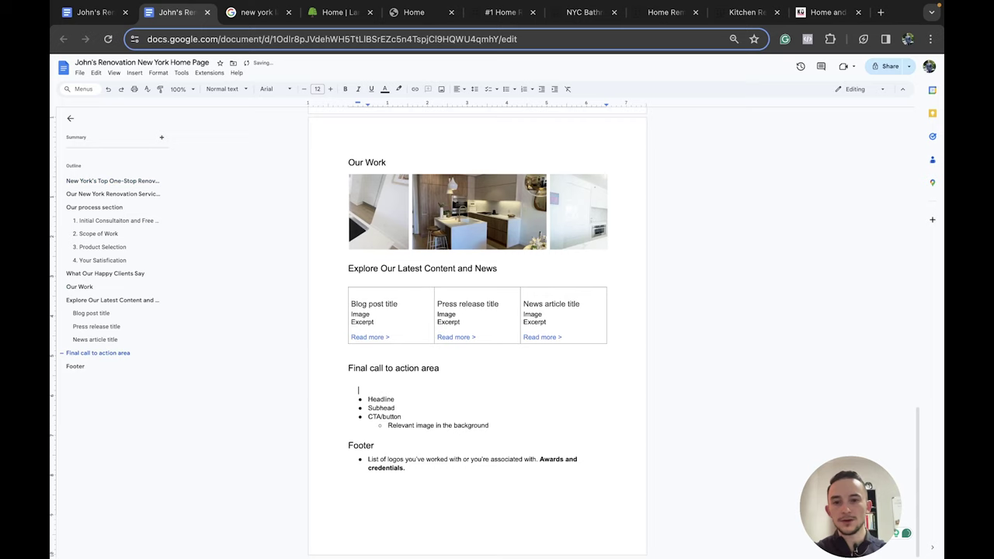
{"action": "key", "text": "BackSpace"}
{"action": "type", "text": "Bring Your"}
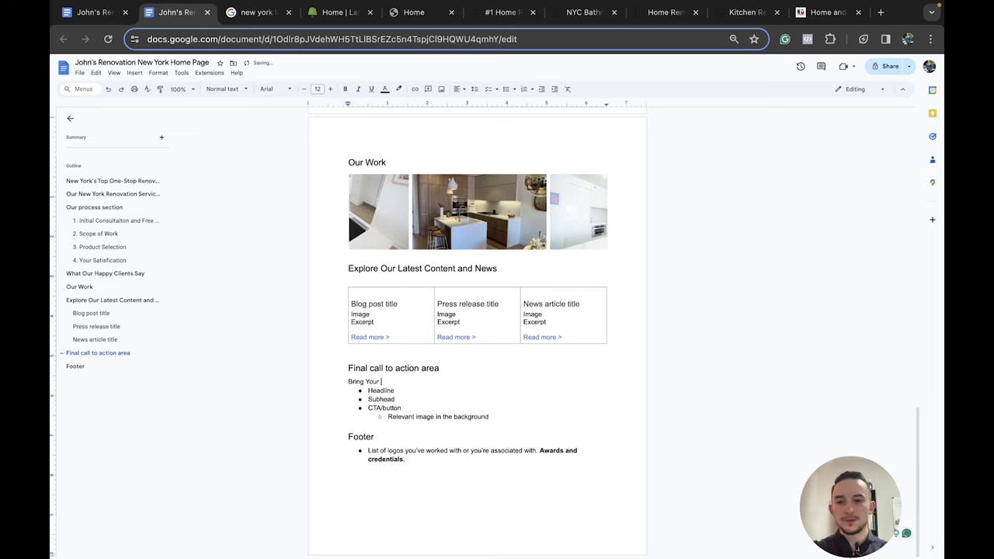
{"action": "key", "text": "BackSpace"}
{"action": "key", "text": "BackSpace"}
{"action": "key", "text": "BackSpace"}
{"action": "key", "text": "BackSpace"}
{"action": "key", "text": "BackSpace"}
{"action": "key", "text": "BackSpace"}
{"action": "key", "text": "BackSpace"}
{"action": "key", "text": "BackSpace"}
{"action": "key", "text": "BackSpace"}
{"action": "key", "text": "BackSpace"}
{"action": "key", "text": "BackSpace"}
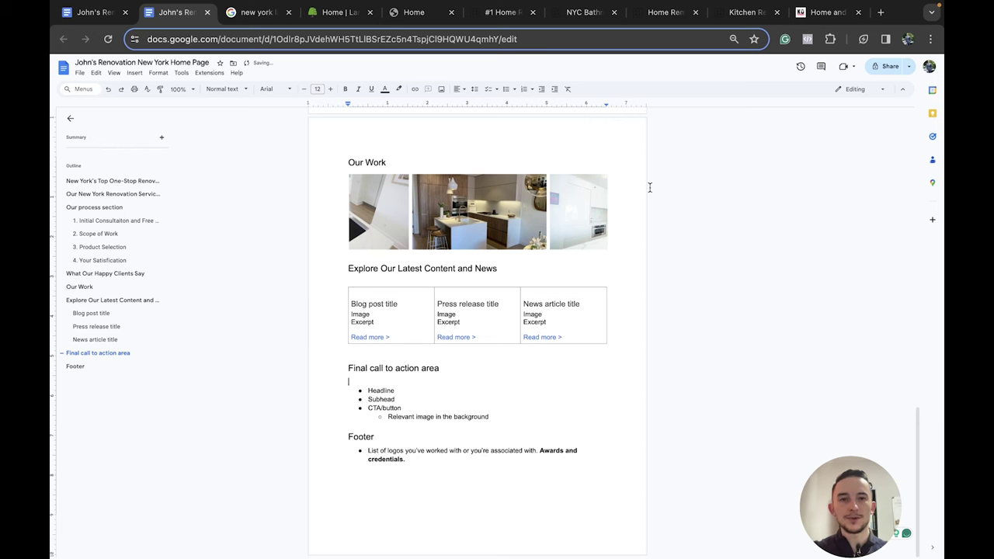
Examine the hero headlines and subheads on ATOZ Renovations' bathroom and home remodeling pages for call-to-action wording
{"action": "key", "text": "super+7"}
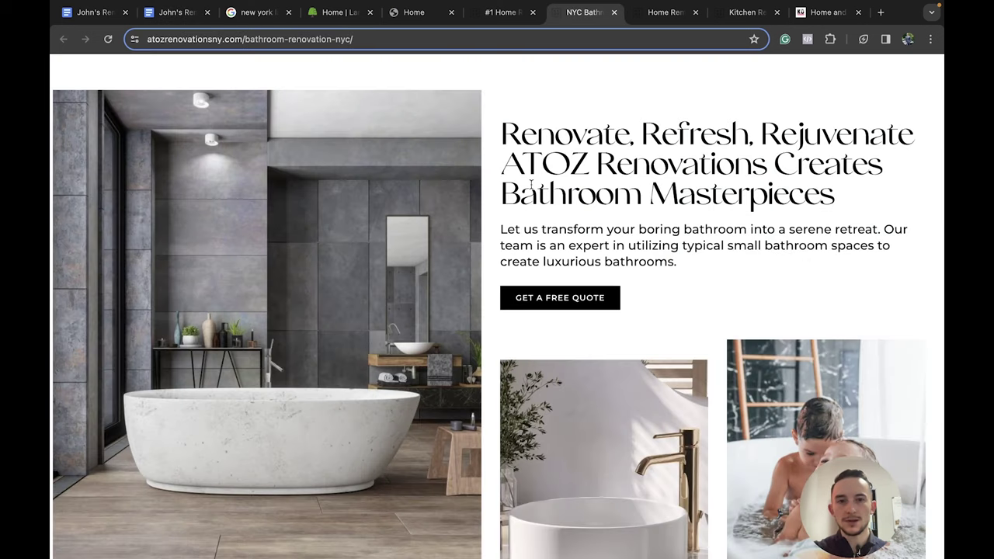
{"action": "scroll", "coordinate": [536, 186], "scroll_direction": "up", "scroll_amount": 2}
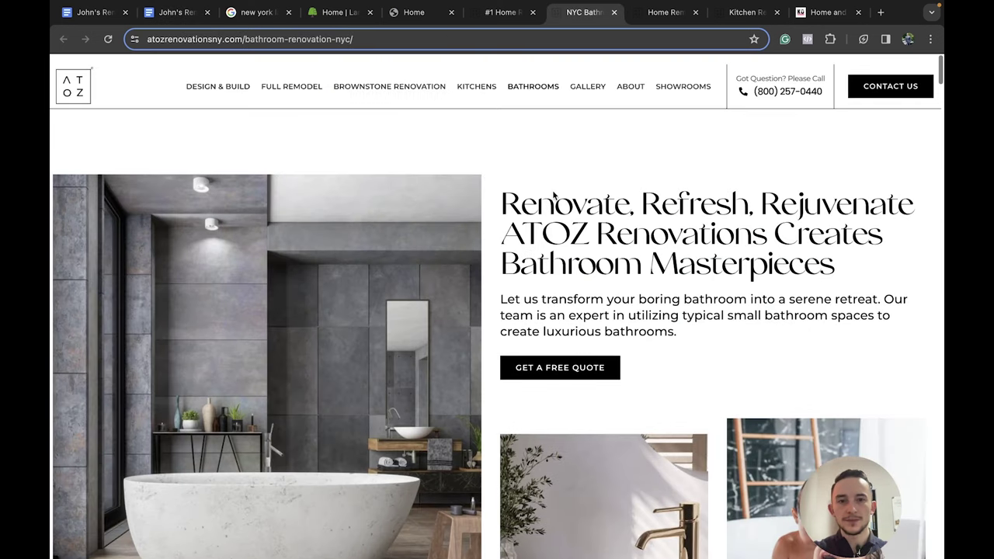
{"action": "scroll", "coordinate": [388, 148], "scroll_direction": "down", "scroll_amount": 1}
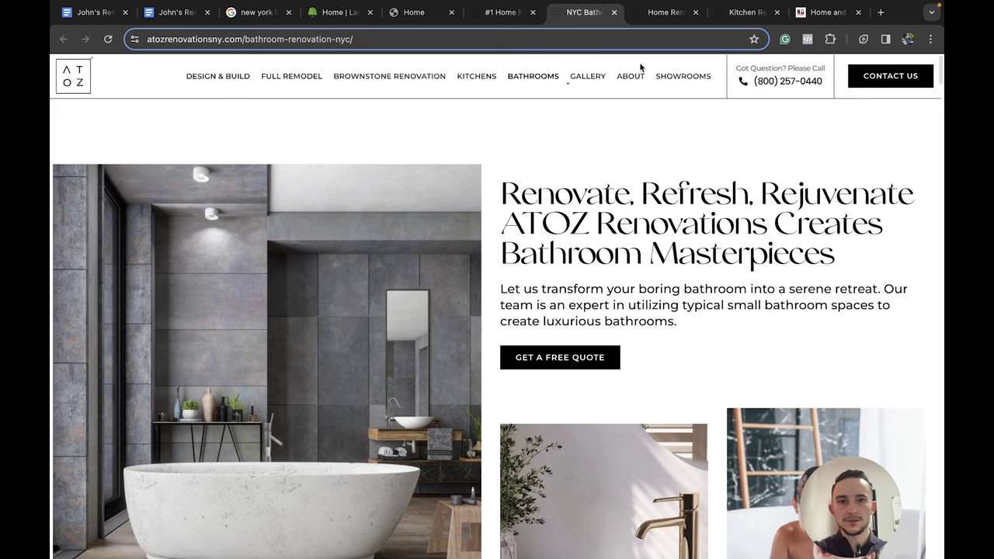
{"action": "key", "text": "ctrl+Tab"}
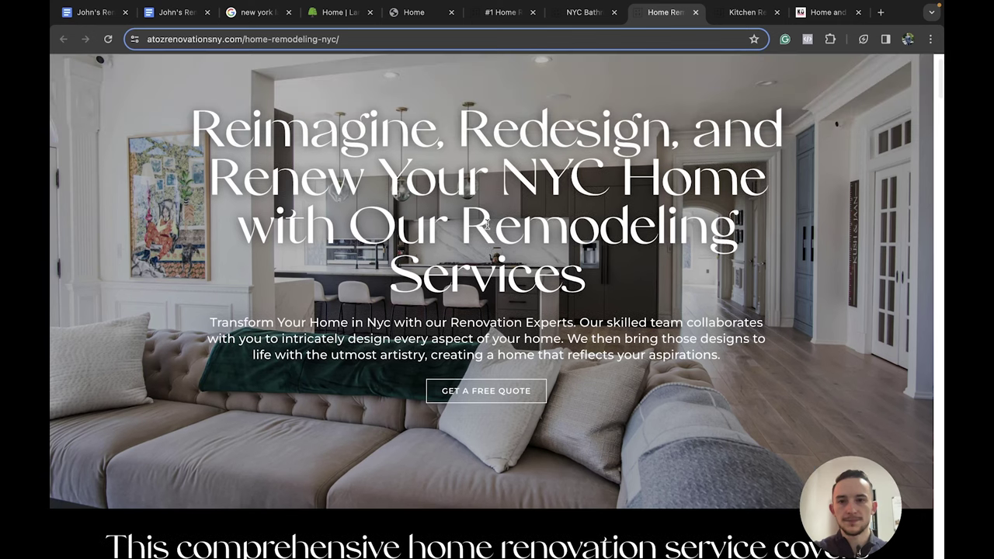
{"action": "scroll", "coordinate": [487, 225], "scroll_direction": "down", "scroll_amount": 1}
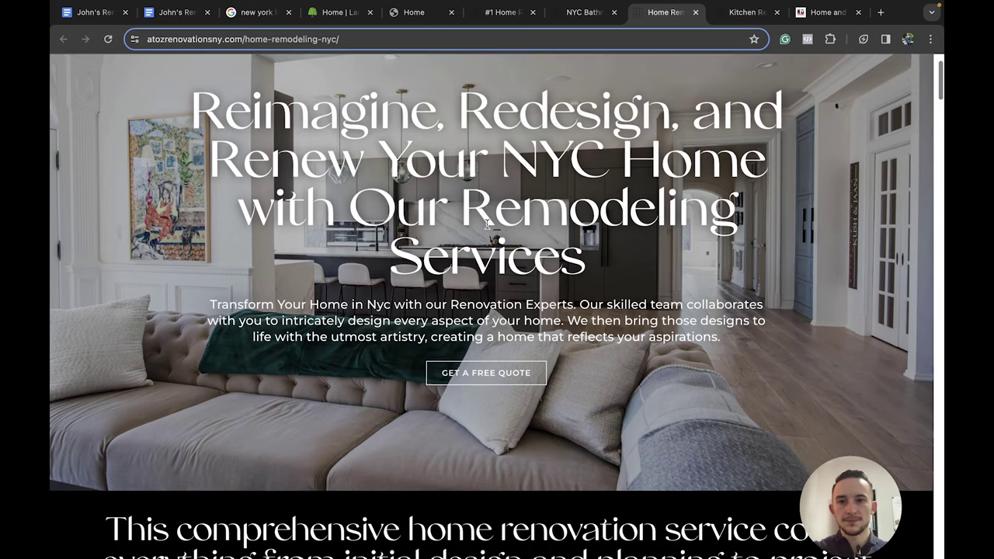
{"action": "scroll", "coordinate": [487, 225], "scroll_direction": "down", "scroll_amount": 3}
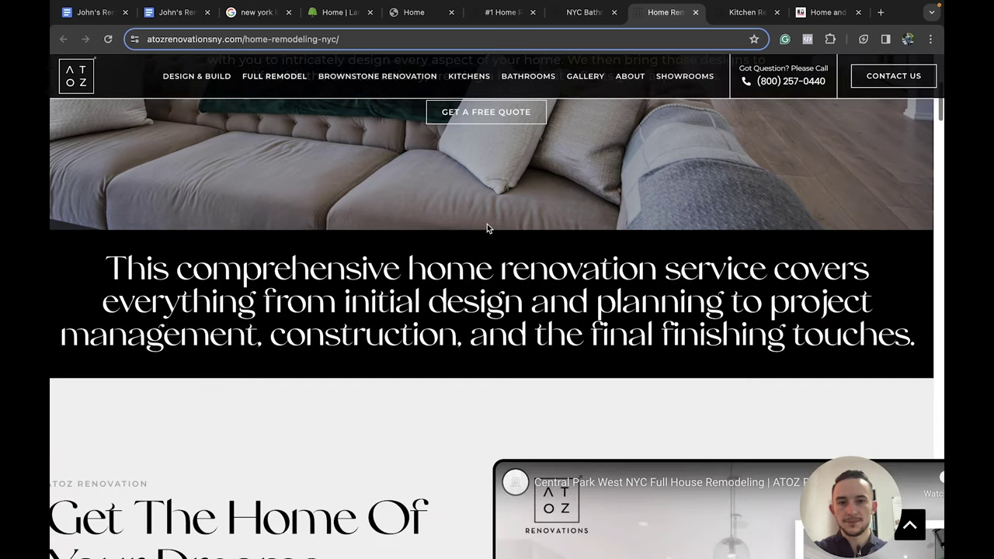
Back in the home page document, write "Redesign Your Home With New York's Most-Trusted Renovation Company." under the "Final call to action area" heading
{"action": "left_click", "coordinate": [176, 21]}
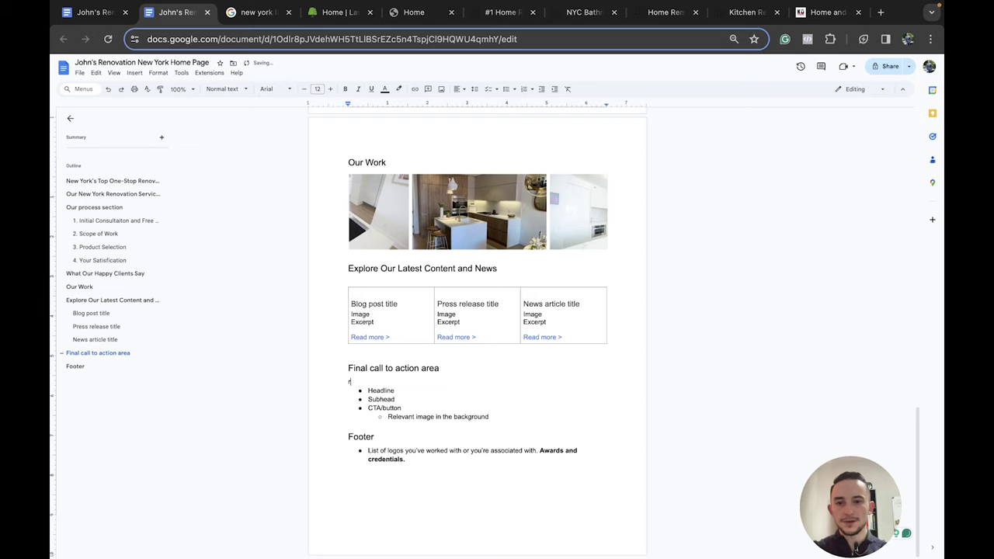
{"action": "type", "text": "edesign Y"}
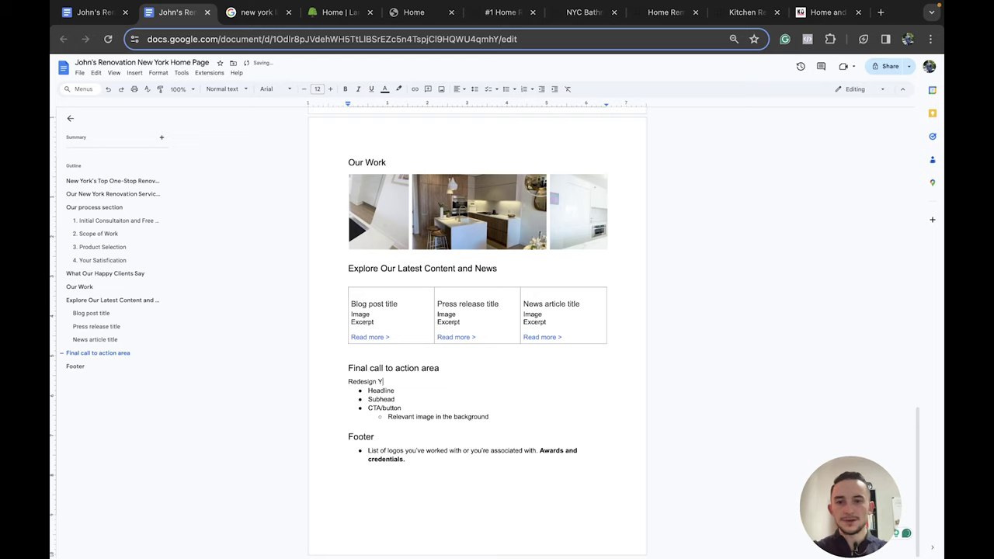
{"action": "type", "text": "our Home With N"}
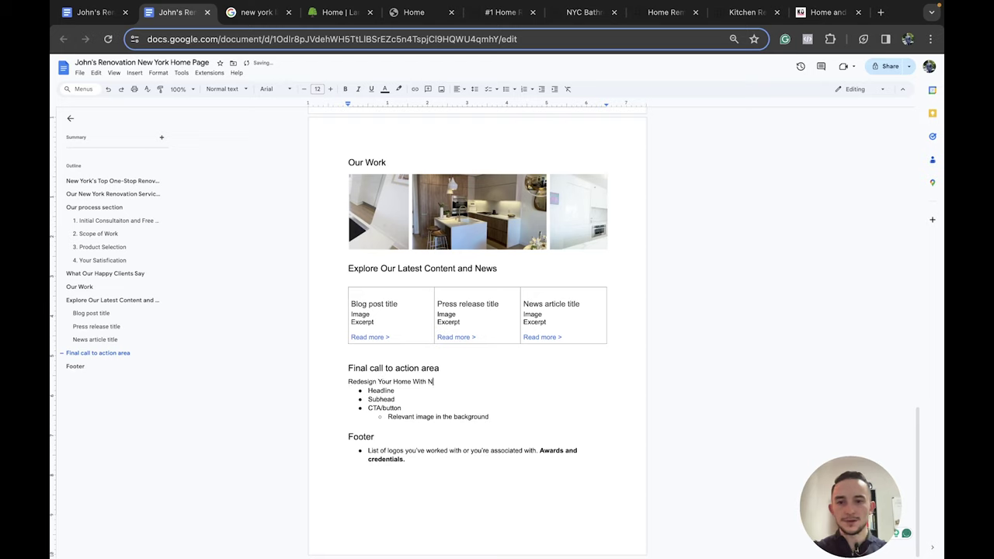
{"action": "type", "text": "ew York's "}
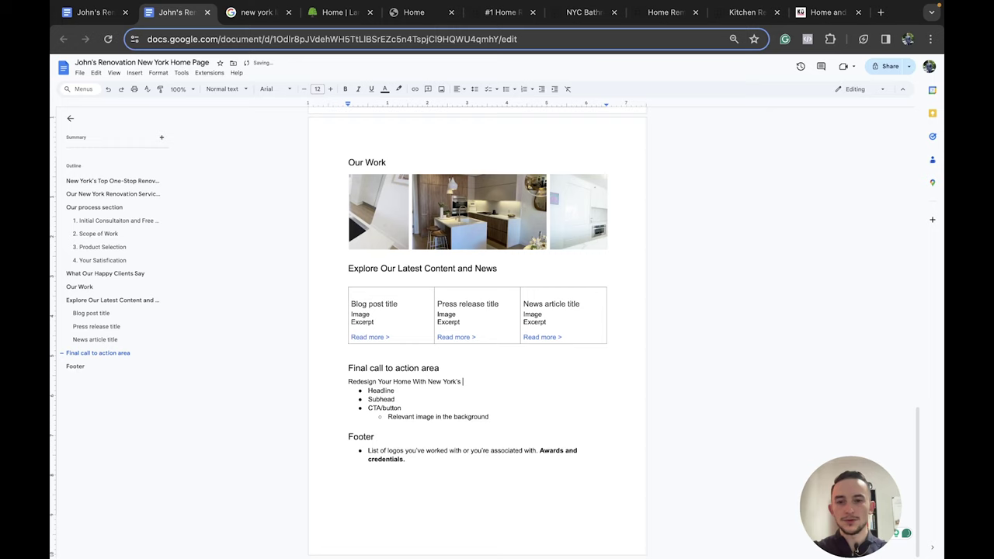
{"action": "type", "text": "Trusted"}
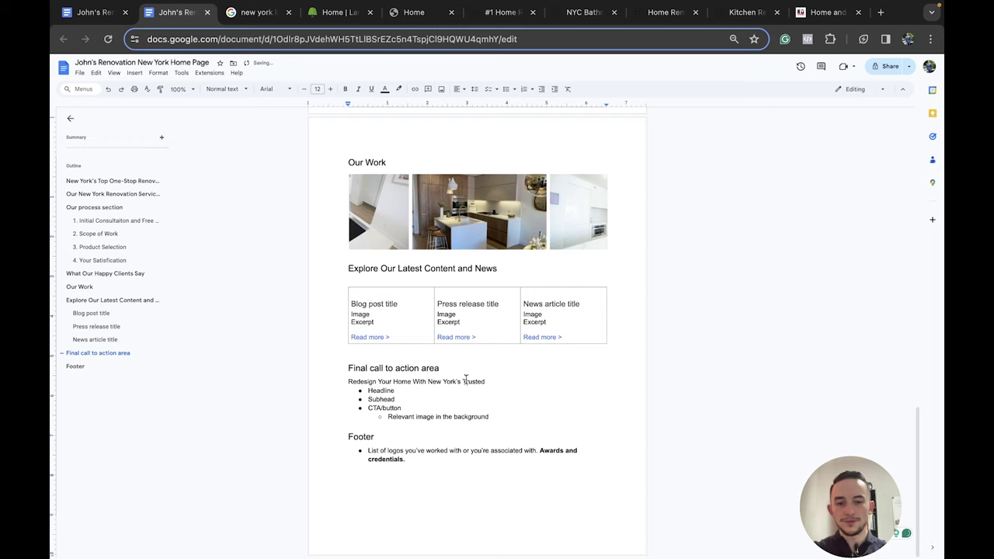
{"action": "left_click", "coordinate": [465, 381]}
{"action": "type", "text": "Most-"}
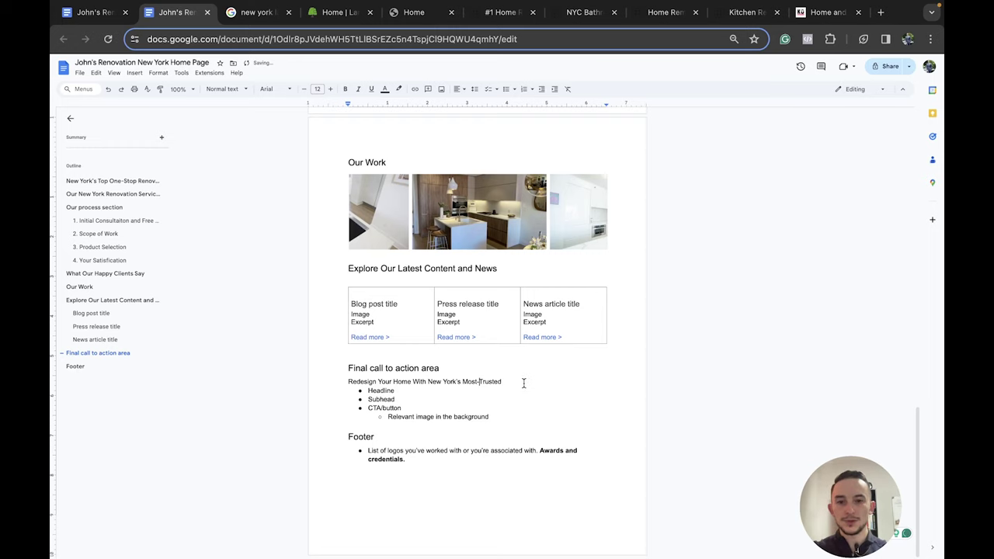
{"action": "left_click", "coordinate": [524, 384]}
{"action": "type", "text": "Renovati"}
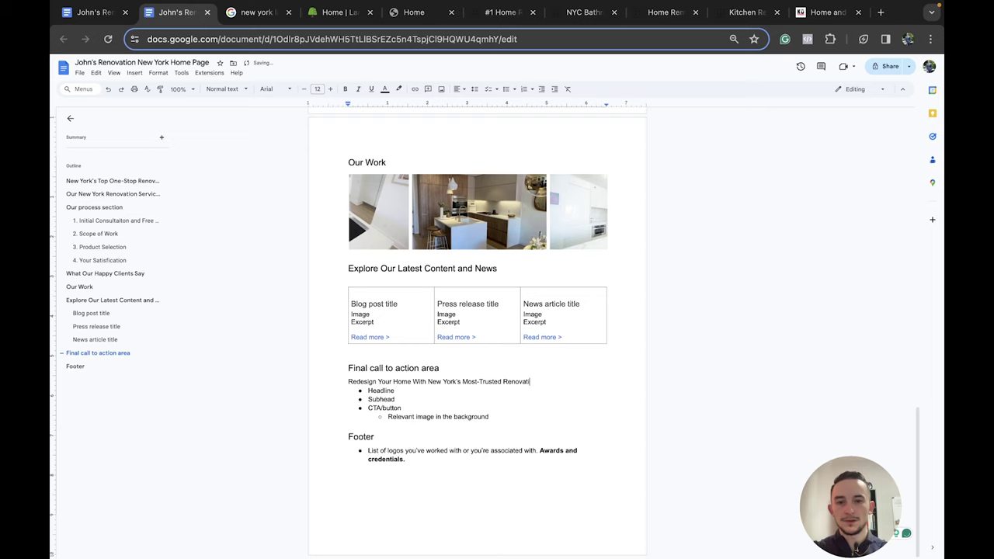
{"action": "type", "text": "on Compan"}
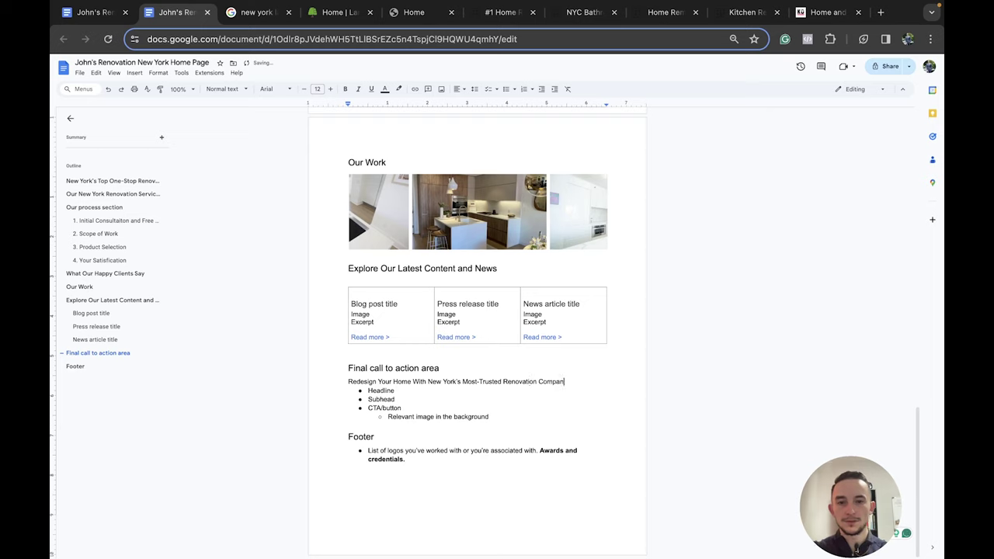
{"action": "type", "text": "y."}
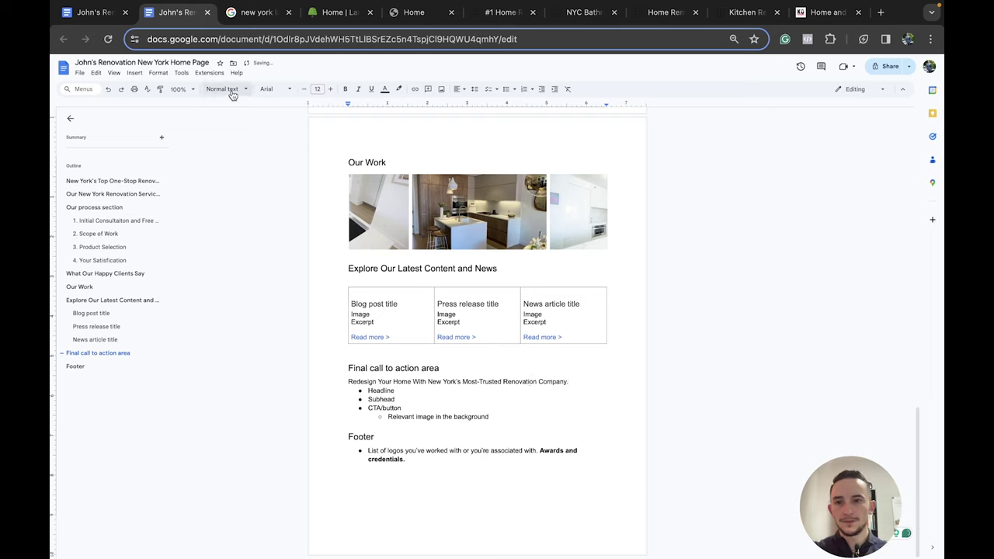
Format the "Redesign Your Home" line as a centered Heading 2 and add an empty line below it
{"action": "key", "text": "ctrl+alt+2"}
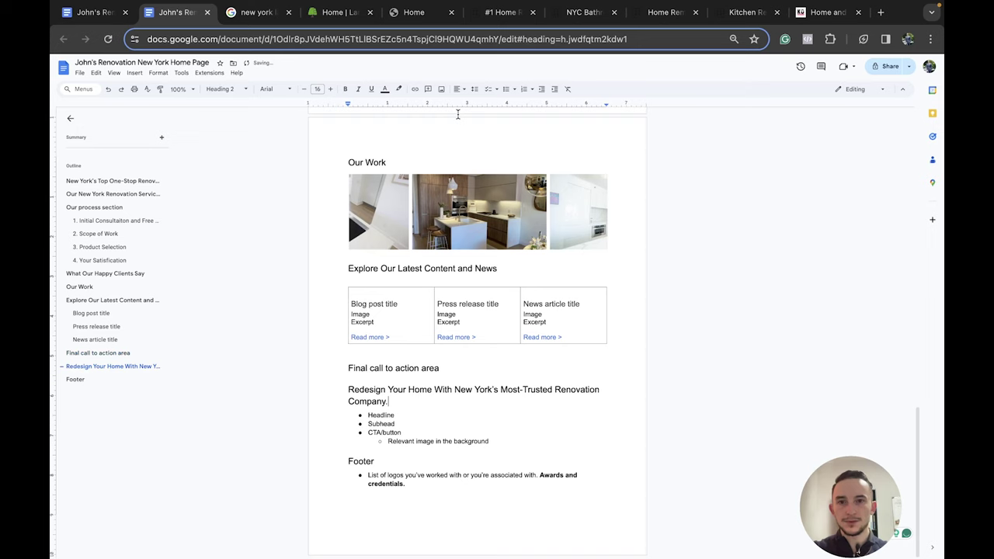
{"action": "key", "text": "ctrl+shift+e"}
{"action": "key", "text": "Return"}
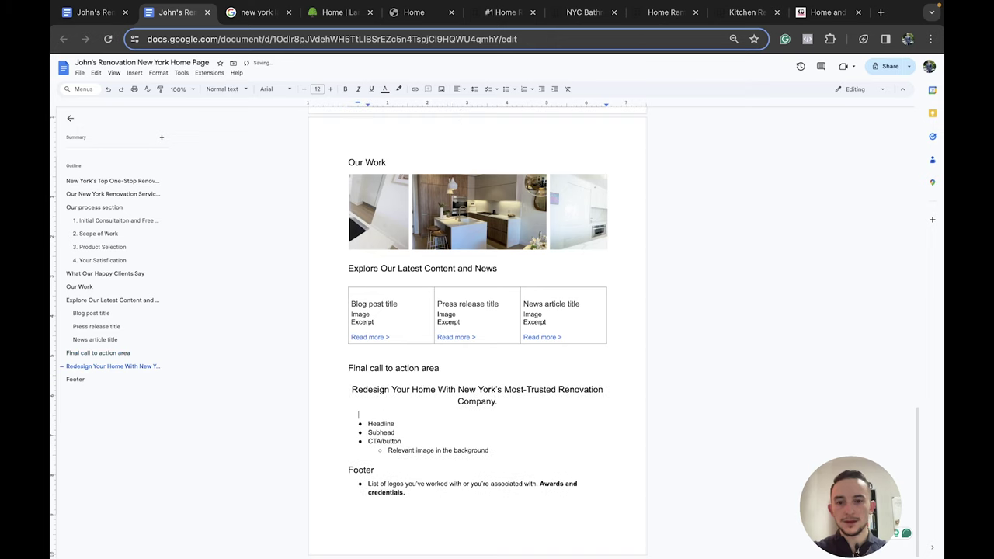
Write "Get a free no-obligation quote and start towards your new home!" as a centered line under the "Redesign Your Home" headline
{"action": "type", "text": "G"}
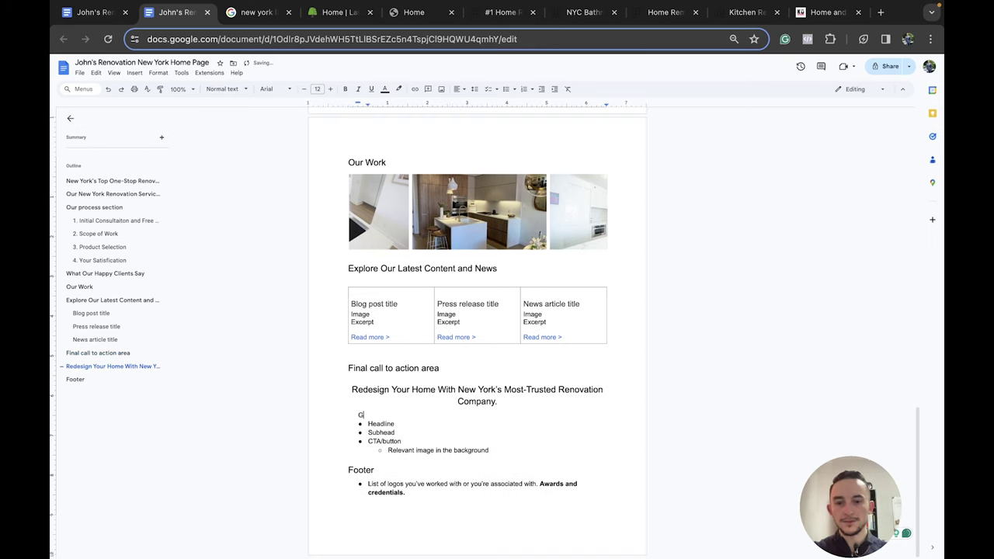
{"action": "type", "text": "et a free n"}
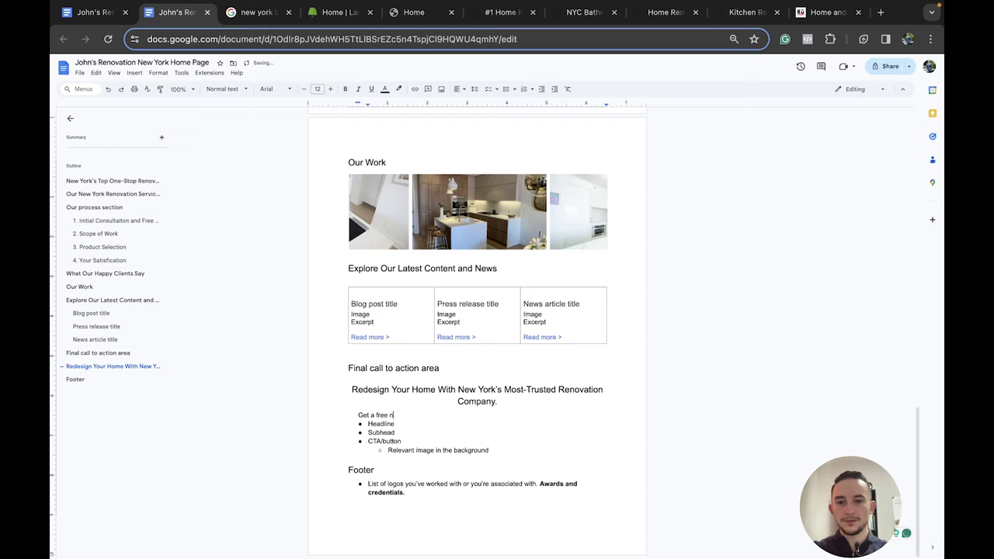
{"action": "type", "text": "o-obligation quote and st"}
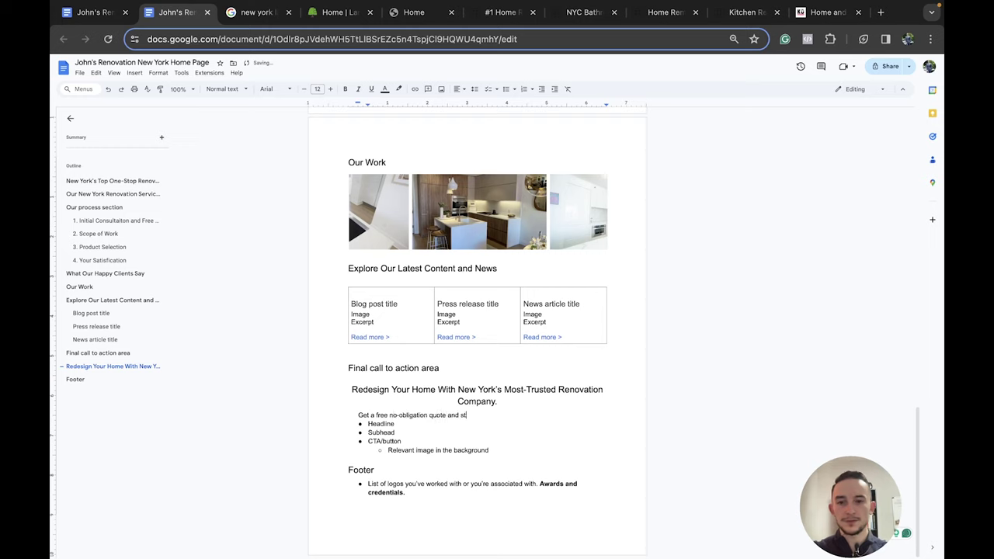
{"action": "type", "text": "art towards your new home!"}
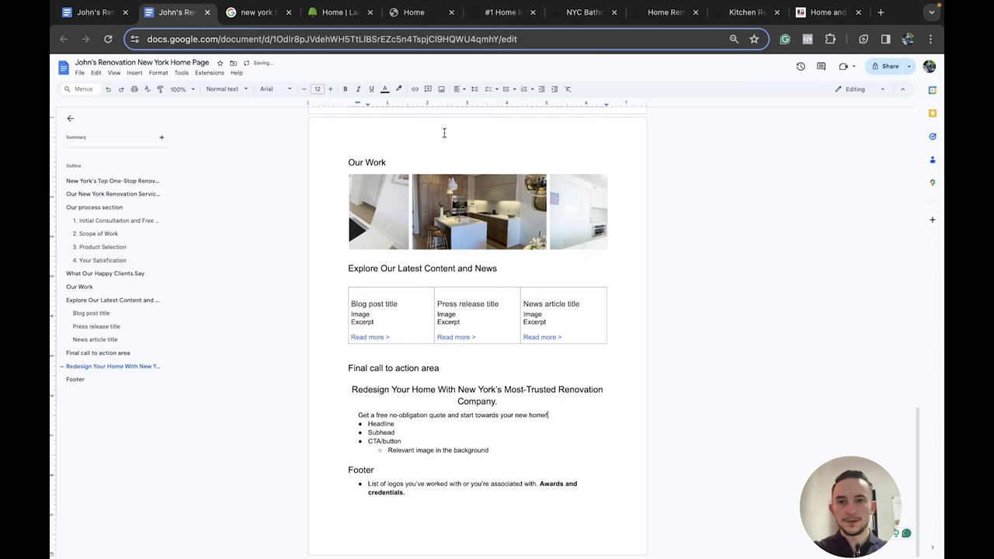
{"action": "key", "text": "ctrl+shift+e"}
Copy the highlighted "[Get a Free Quote Today]" placeholder from the hero section and place it below the new subhead, separated by an empty line
{"action": "scroll", "coordinate": [470, 247], "scroll_direction": "up", "scroll_amount": 3}
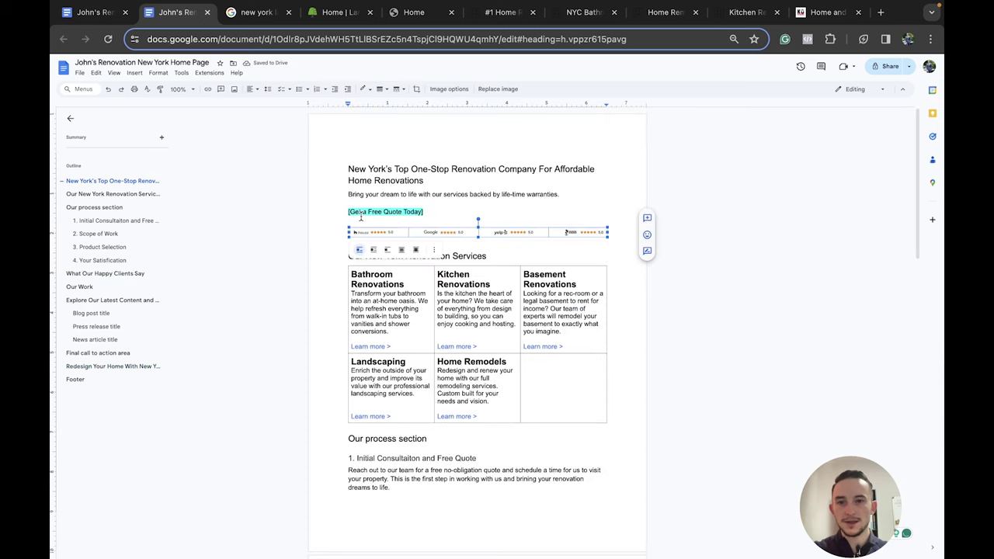
{"action": "left_click", "coordinate": [360, 218]}
{"action": "scroll", "coordinate": [439, 214], "scroll_direction": "down", "scroll_amount": 15}
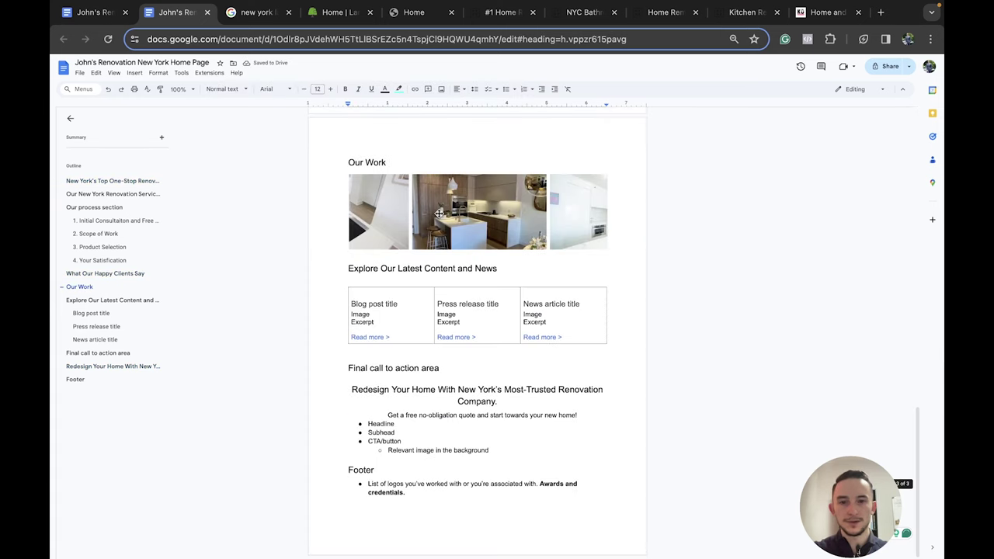
{"action": "left_click", "coordinate": [578, 415]}
{"action": "key", "text": "Return"}
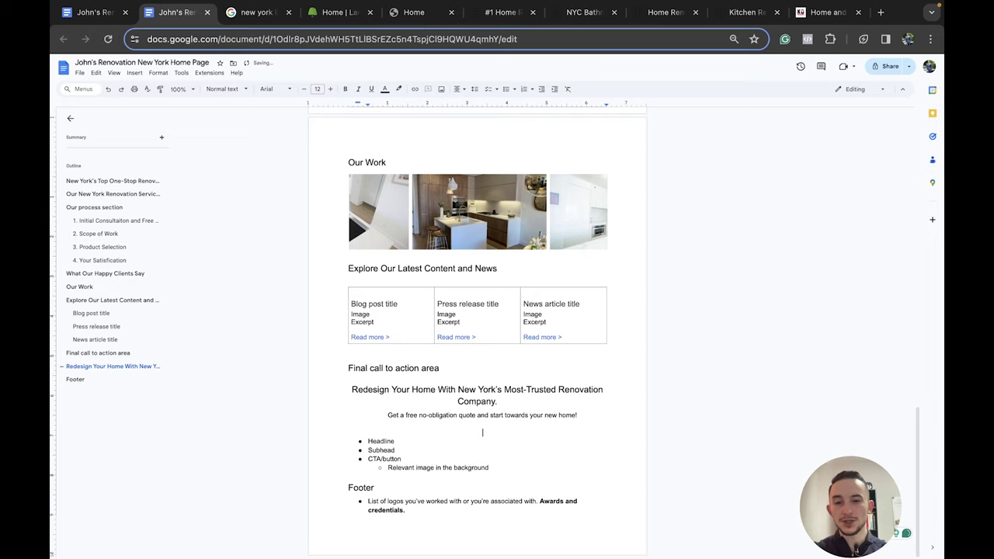
{"action": "type", "text": "[Get a Free Quote Today]"}
Replace the text inside the copied placeholder's brackets with "Call us Now" and the company's phone number, and center the line
{"action": "left_click_drag", "start_coordinate": [424, 432], "coordinate": [350, 431]}
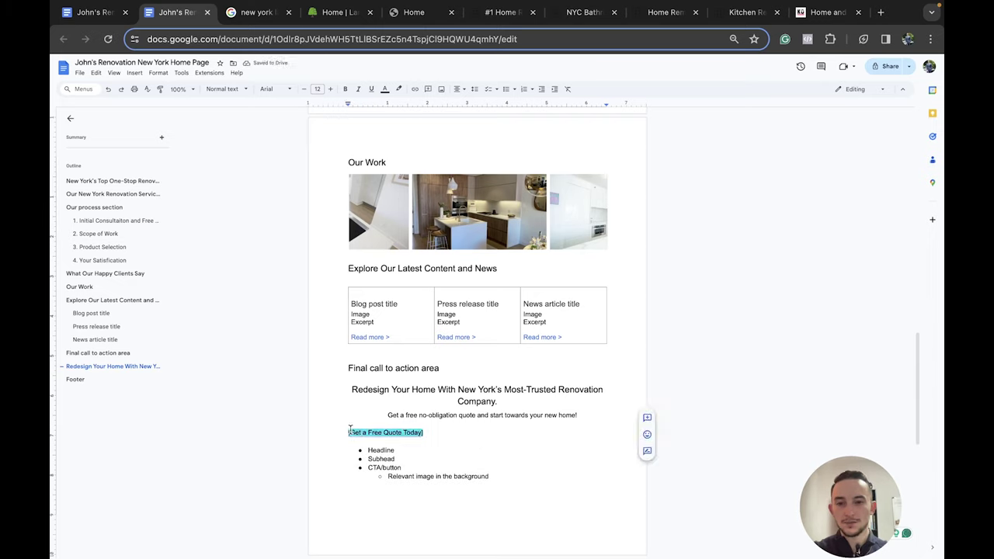
{"action": "type", "text": "Call us "}
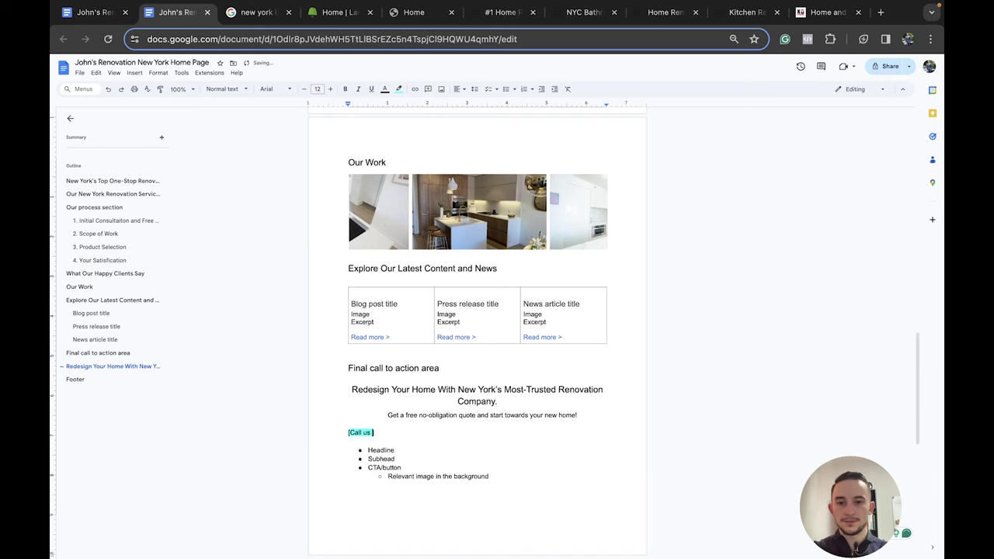
{"action": "type", "text": "Now"}
{"action": "left_click", "coordinate": [459, 89]}
{"action": "left_click", "coordinate": [469, 102]}
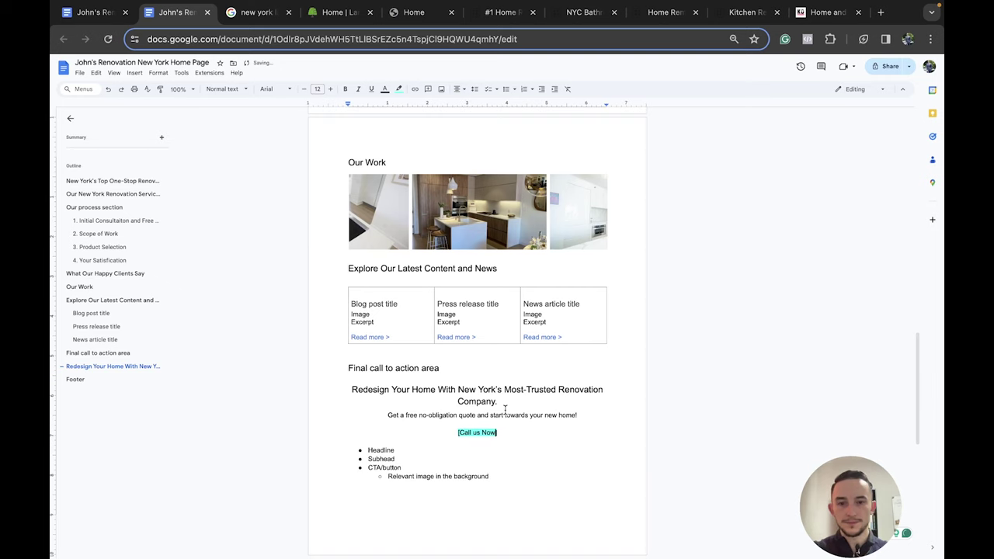
{"action": "scroll", "coordinate": [505, 410], "scroll_direction": "down", "scroll_amount": 1}
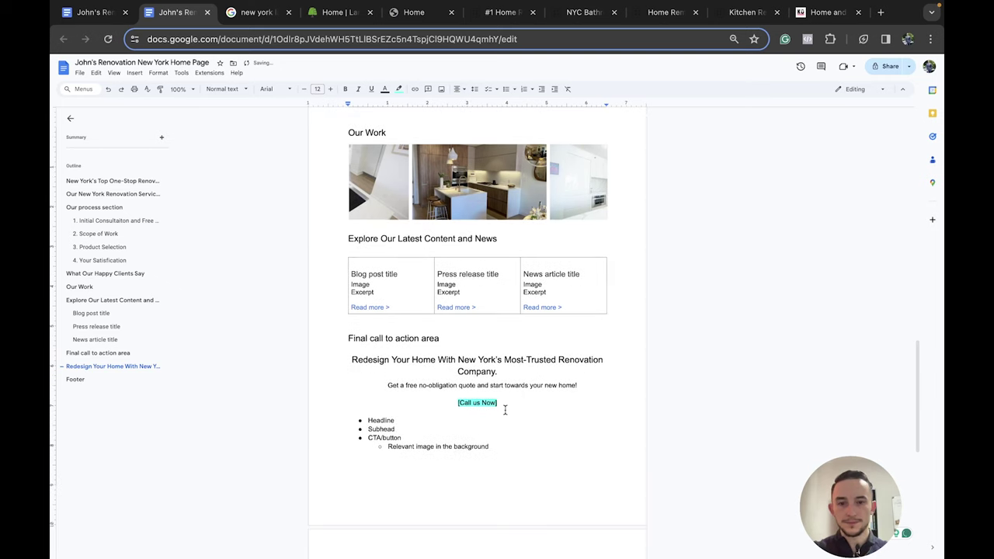
{"action": "type", "text": "+1"}
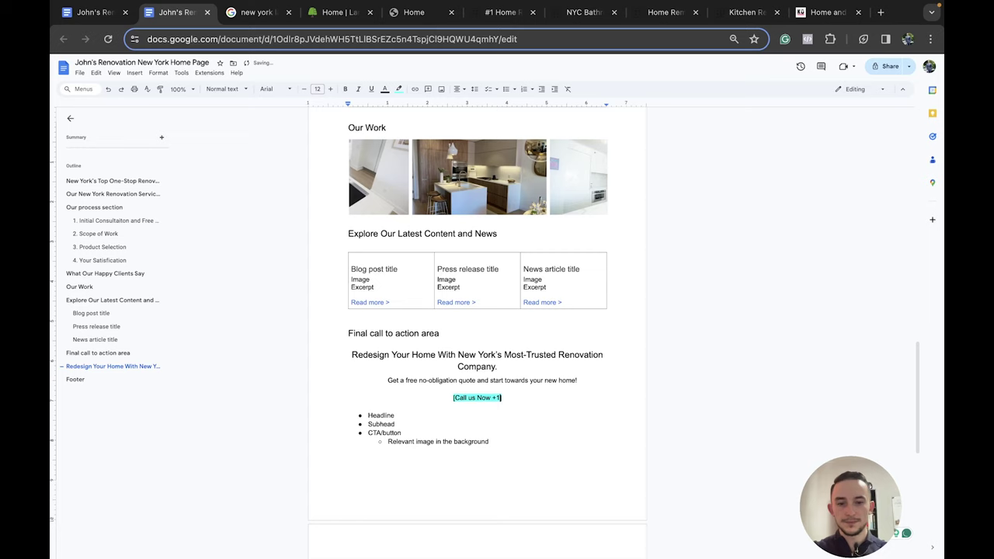
{"action": "type", "text": " 123 456 088"}
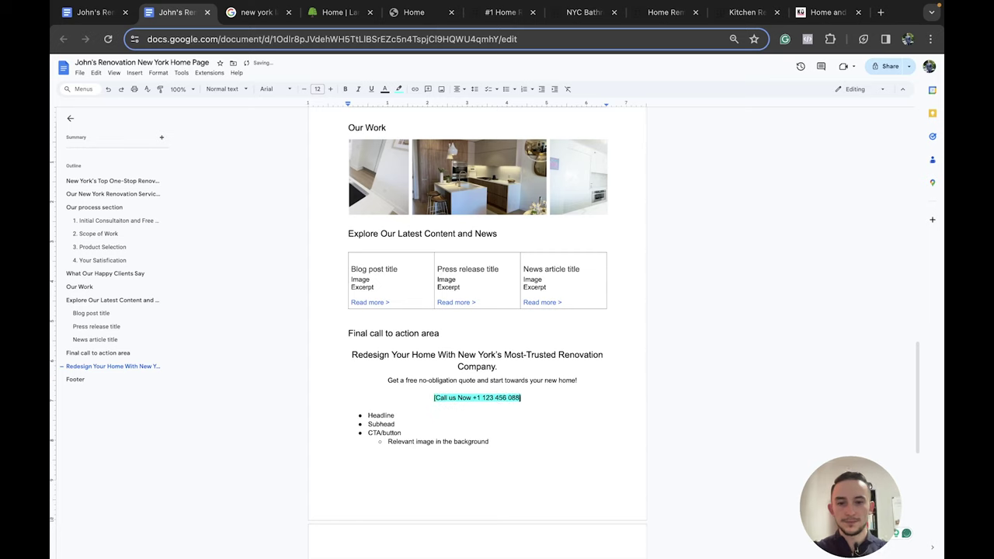
{"action": "type", "text": "8"}
Delete the leftover Headline, Subhead, CTA/button and background image bullets below the call-to-action line, including the empty line they leave
{"action": "left_click_drag", "start_coordinate": [489, 442], "coordinate": [368, 415]}
{"action": "key", "text": "BackSpace"}
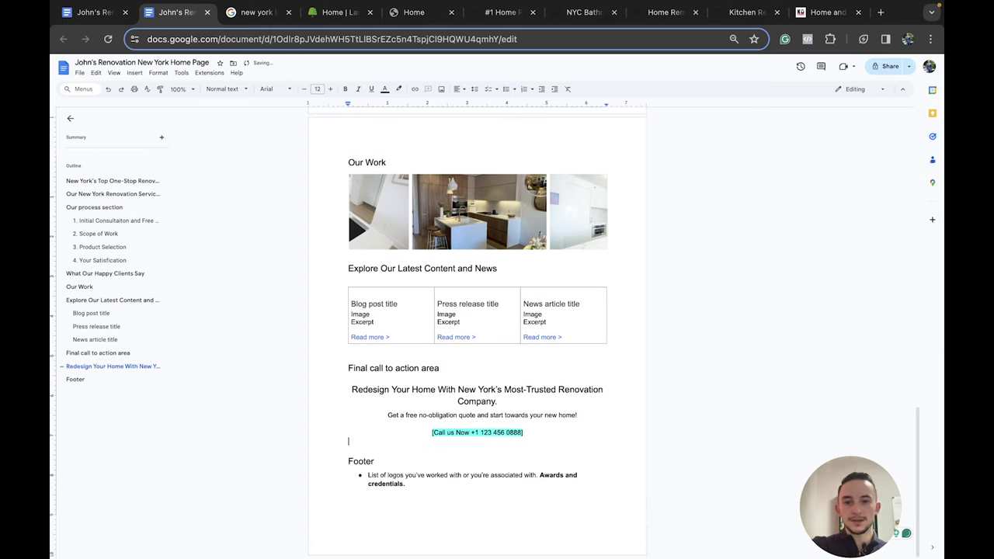
{"action": "key", "text": "BackSpace"}
Delete the whole Footer section, including its heading, the logos and credentials bullet and the remaining empty bullet
{"action": "left_click_drag", "start_coordinate": [406, 475], "coordinate": [370, 469]}
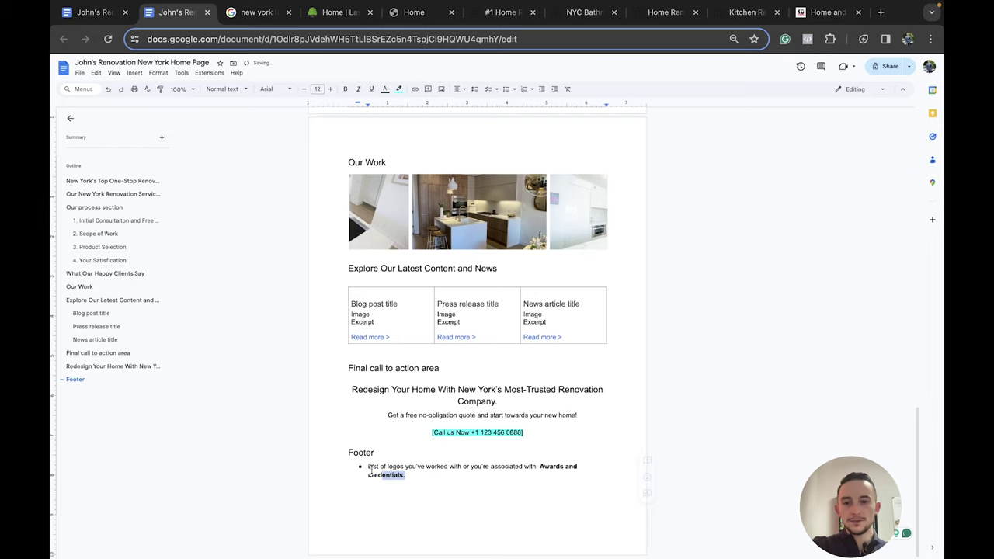
{"action": "key", "text": "BackSpace"}
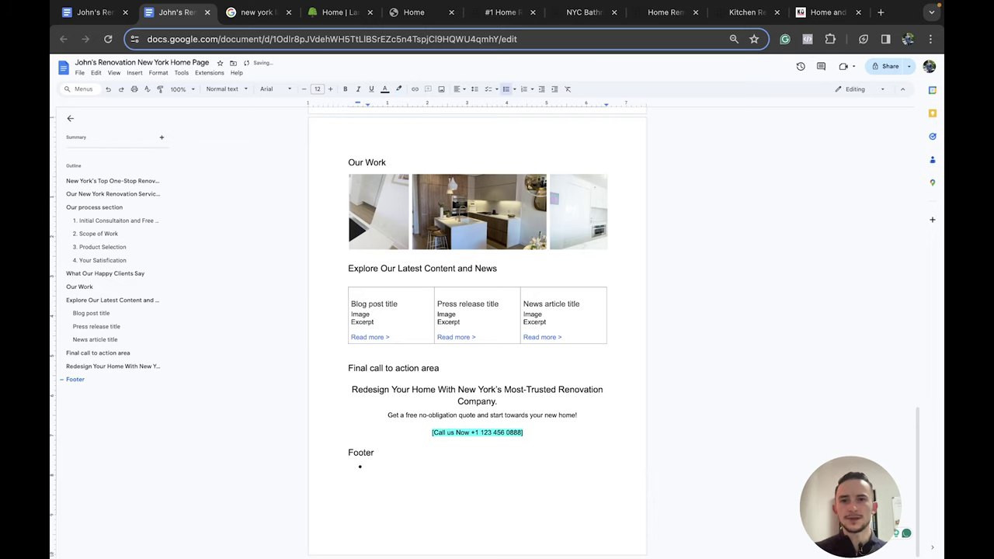
{"action": "key", "text": "BackSpace"}
{"action": "key", "text": "BackSpace"}
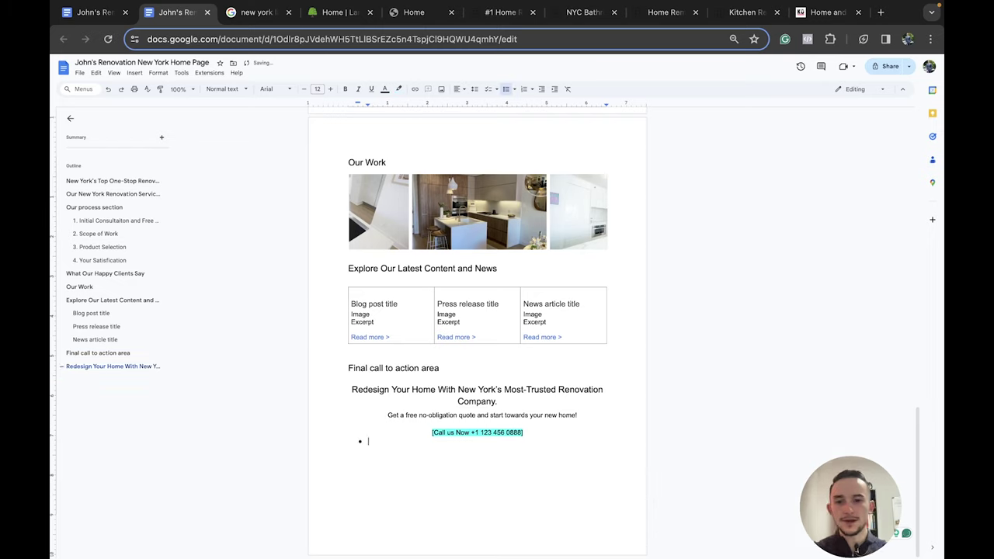
{"action": "key", "text": "BackSpace"}
{"action": "key", "text": "BackSpace"}
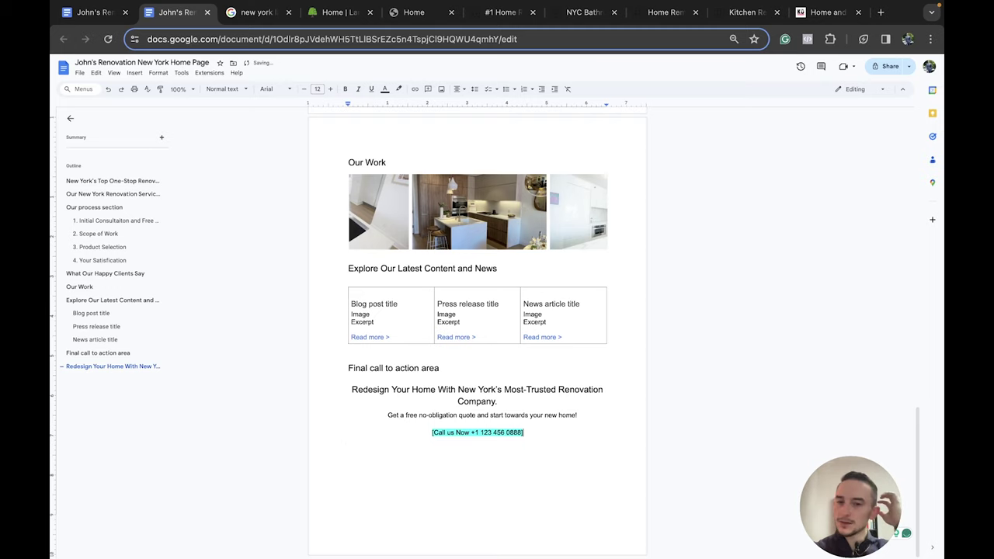
Change the "Our process section" heading to "Our Process"
{"action": "scroll", "coordinate": [565, 330], "scroll_direction": "up", "scroll_amount": 5}
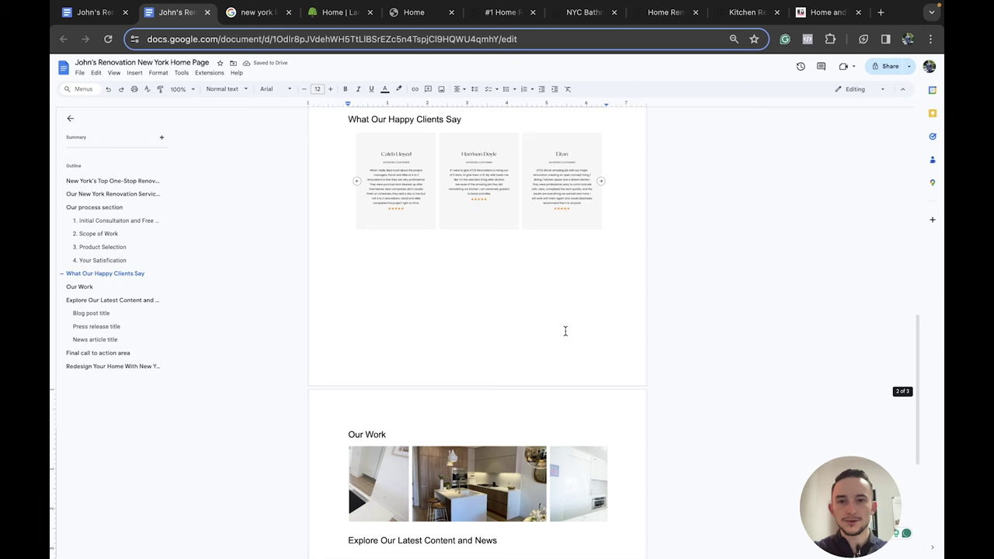
{"action": "scroll", "coordinate": [658, 271], "scroll_direction": "up", "scroll_amount": 15}
{"action": "scroll", "coordinate": [659, 271], "scroll_direction": "down", "scroll_amount": 5}
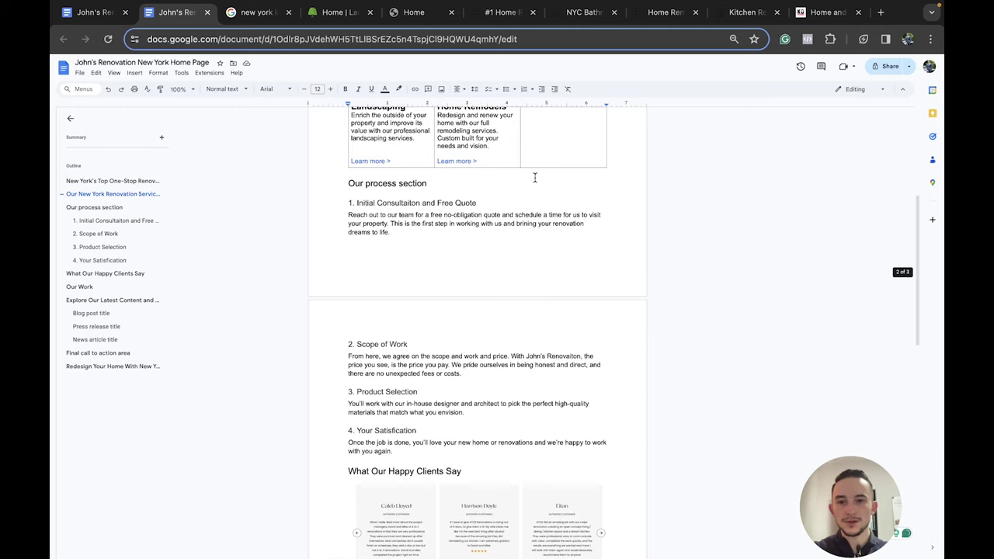
{"action": "double_click", "coordinate": [411, 183]}
{"action": "key", "text": "BackSpace"}
{"action": "key", "text": "BackSpace"}
{"action": "scroll", "coordinate": [367, 136], "scroll_direction": "down", "scroll_amount": 1}
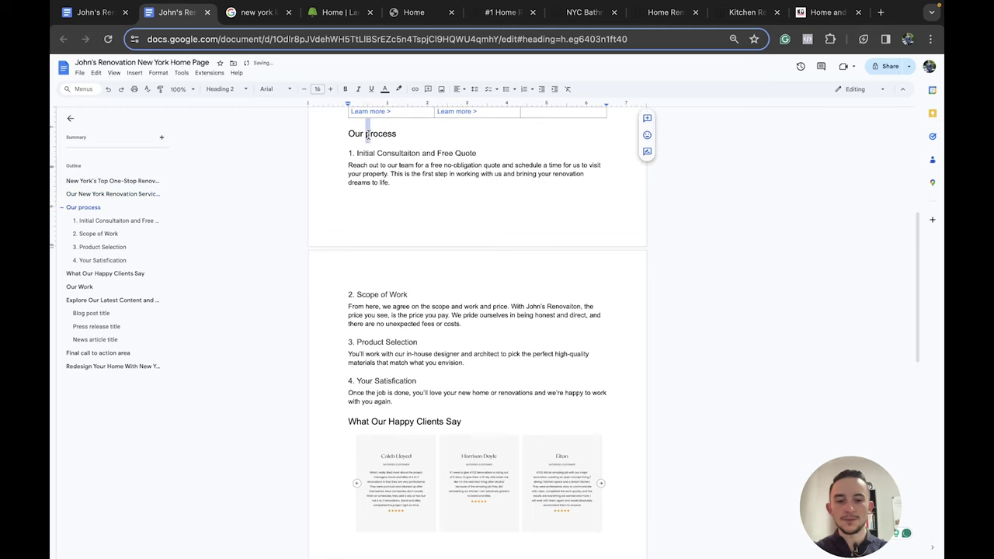
{"action": "type", "text": "P"}
{"action": "scroll", "coordinate": [464, 249], "scroll_direction": "down", "scroll_amount": 8}
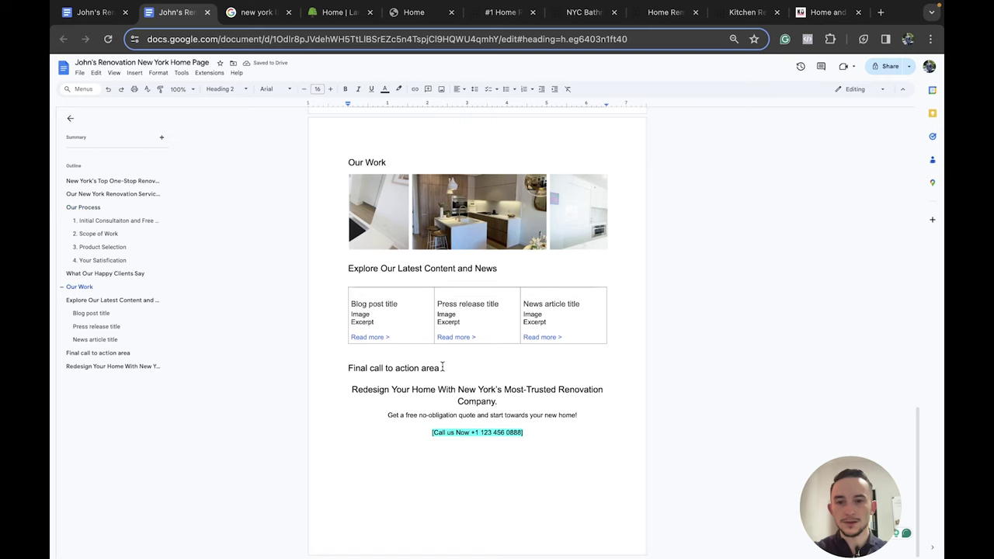
Remove the "Final call to action area" heading and open the alignment options for the "Redesign Your Home" headline
{"action": "left_click_drag", "start_coordinate": [442, 368], "coordinate": [343, 365]}
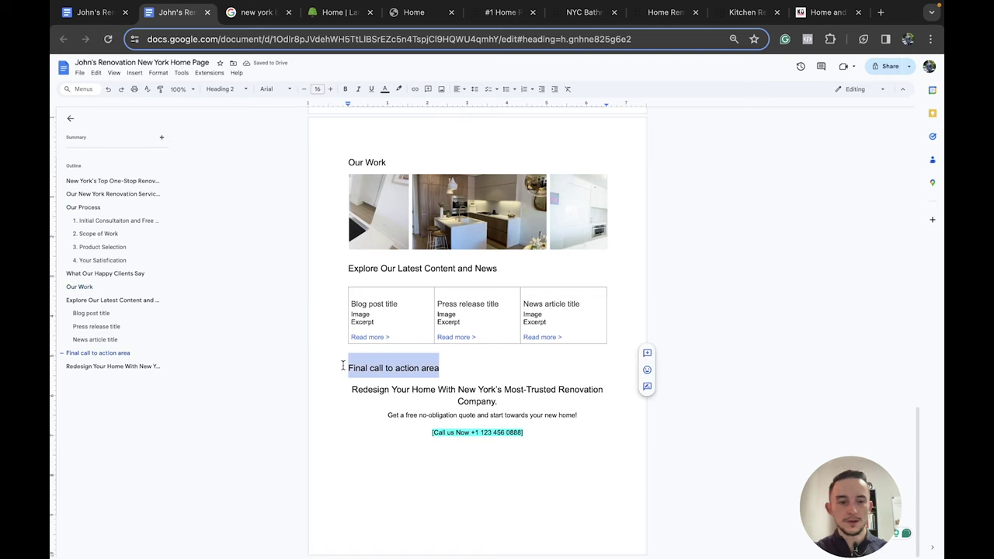
{"action": "key", "text": "Delete"}
{"action": "key", "text": "Delete"}
{"action": "left_click", "coordinate": [458, 89]}
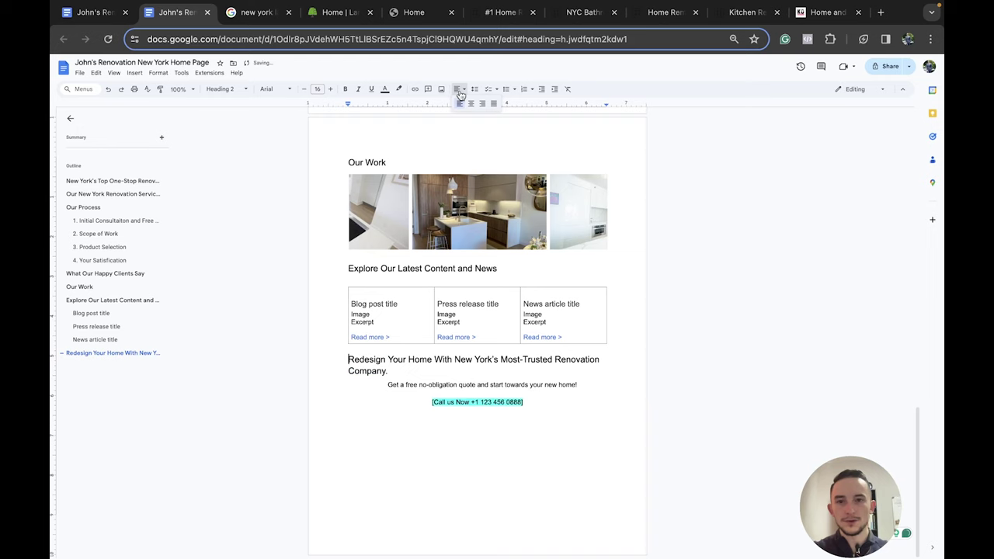
Review the home page draft, and in the John's Renovations New York document examine the collected resources, reviews, website notes, buyers persona and product questions
{"action": "scroll", "coordinate": [517, 305], "scroll_direction": "up", "scroll_amount": 5}
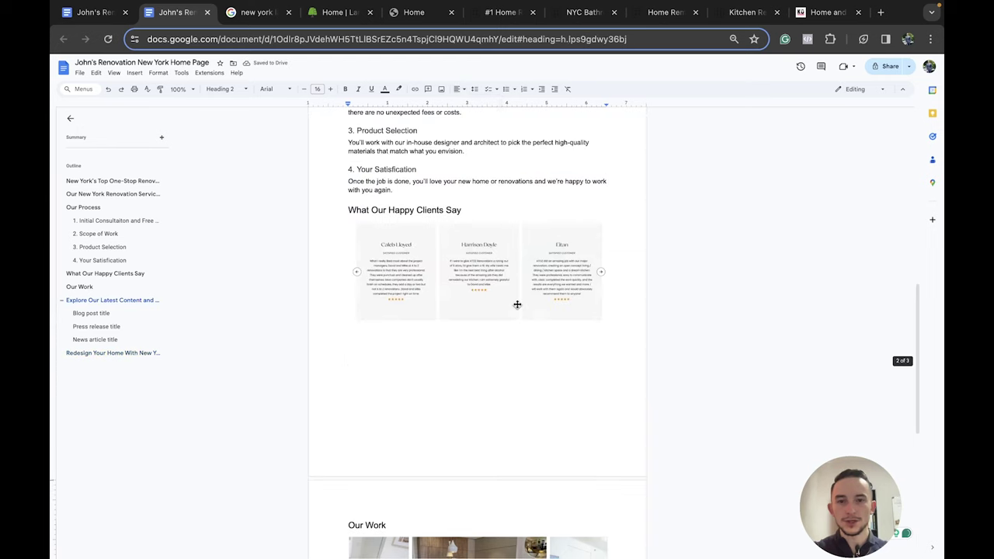
{"action": "scroll", "coordinate": [517, 305], "scroll_direction": "up", "scroll_amount": 10}
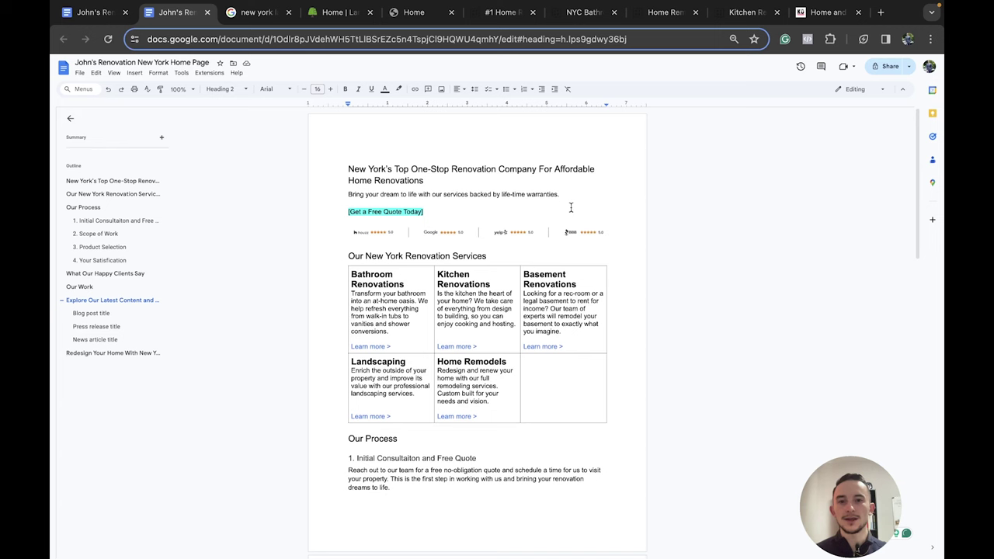
{"action": "key", "text": "ctrl+shift+Tab"}
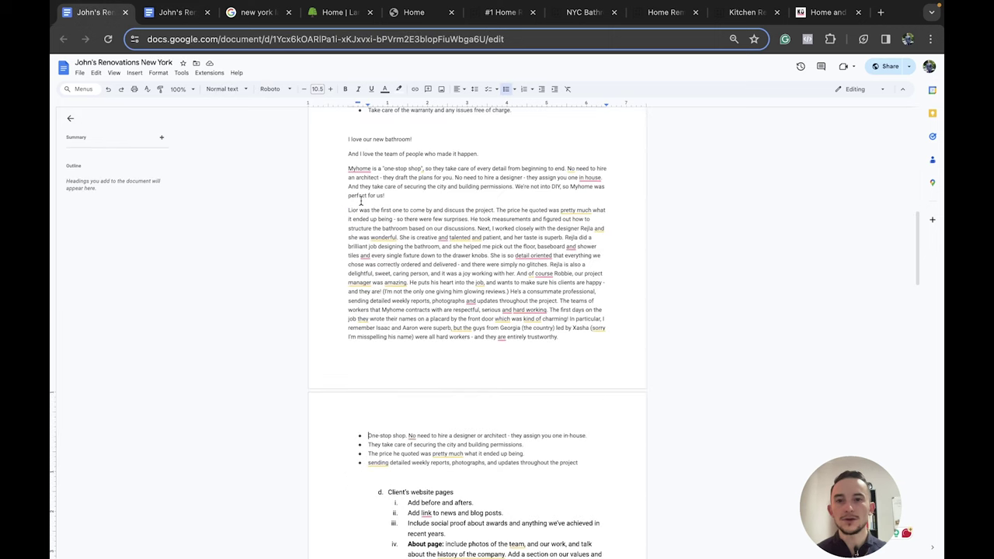
{"action": "scroll", "coordinate": [354, 211], "scroll_direction": "up", "scroll_amount": 10}
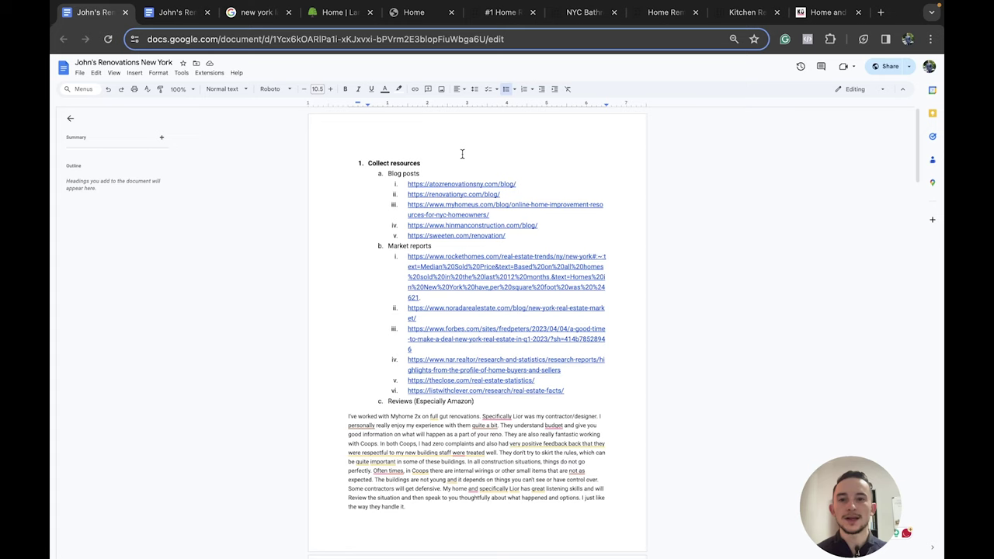
{"action": "scroll", "coordinate": [343, 226], "scroll_direction": "down", "scroll_amount": 5}
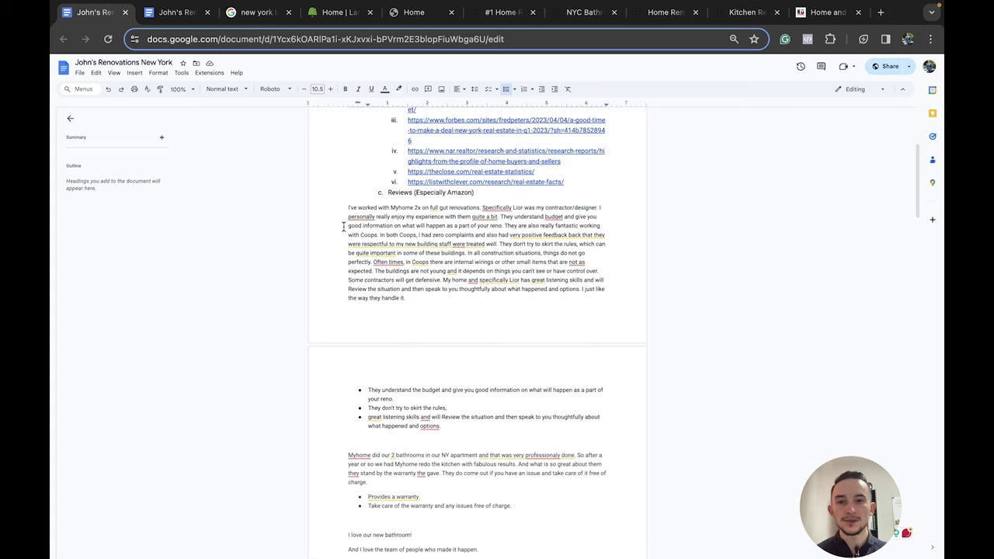
{"action": "scroll", "coordinate": [342, 226], "scroll_direction": "down", "scroll_amount": 1}
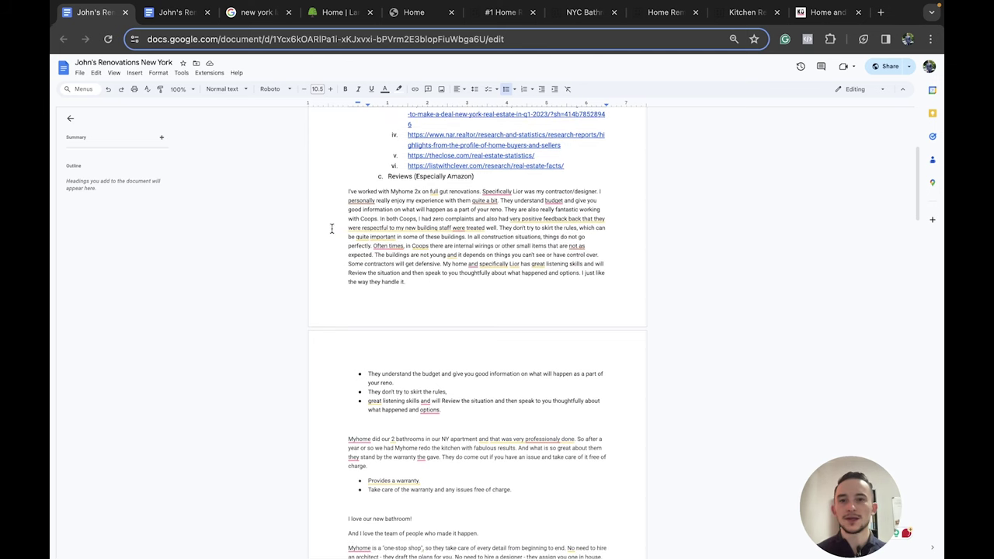
{"action": "scroll", "coordinate": [332, 228], "scroll_direction": "down", "scroll_amount": 2}
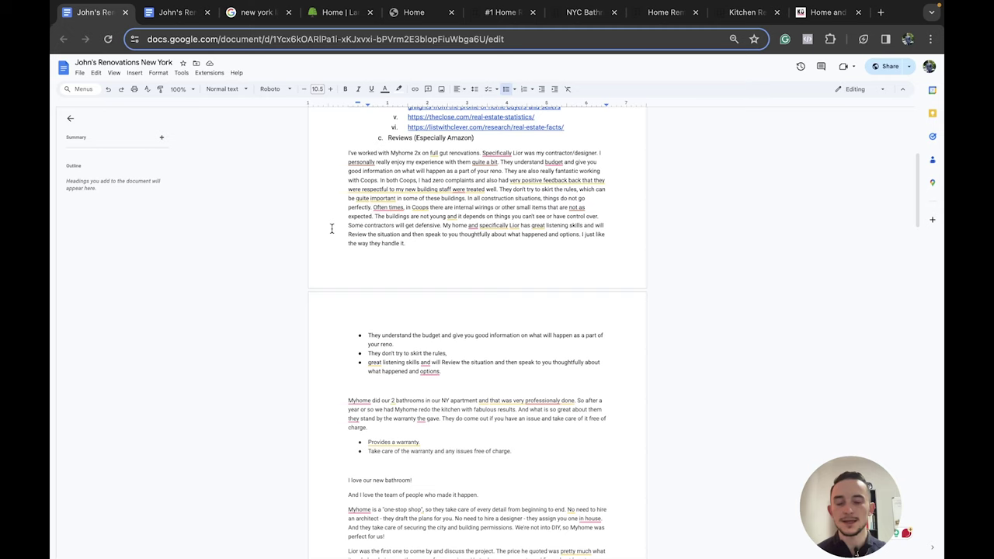
{"action": "scroll", "coordinate": [349, 256], "scroll_direction": "down", "scroll_amount": 10}
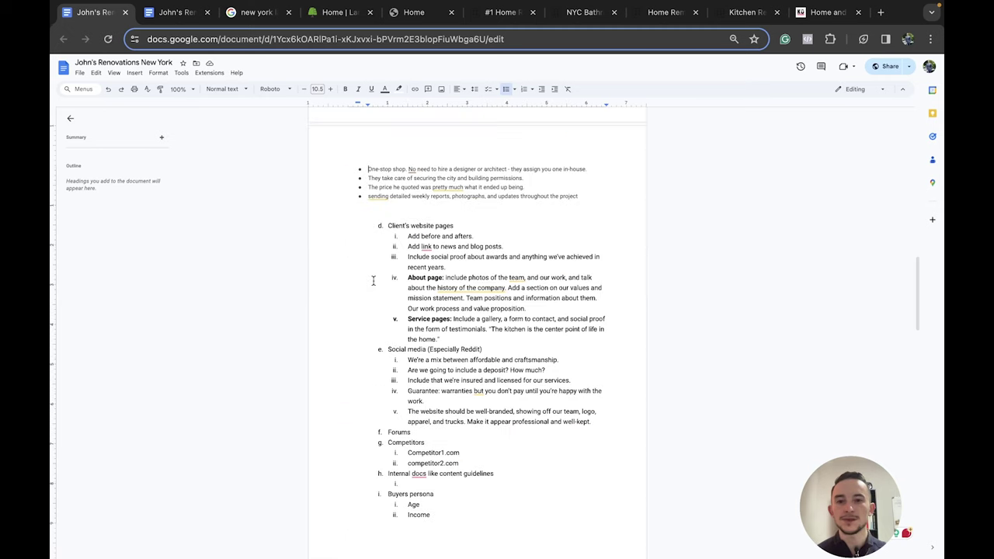
{"action": "scroll", "coordinate": [373, 280], "scroll_direction": "down", "scroll_amount": 1}
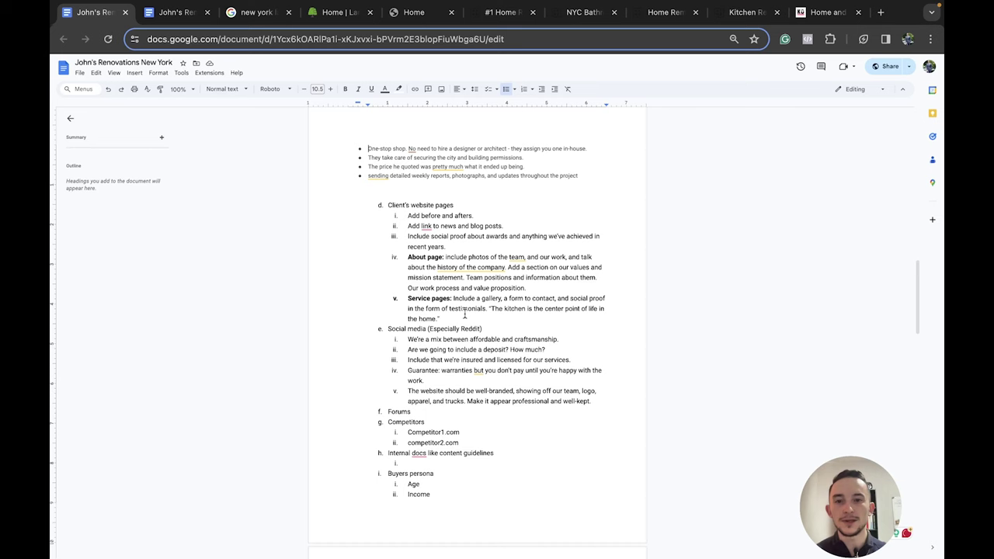
{"action": "scroll", "coordinate": [464, 314], "scroll_direction": "down", "scroll_amount": 4}
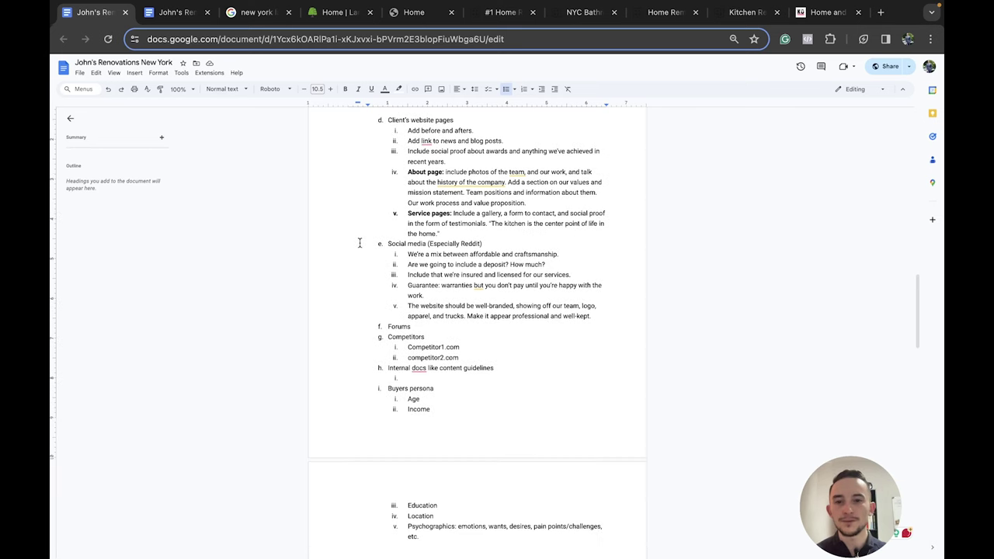
{"action": "scroll", "coordinate": [365, 225], "scroll_direction": "down", "scroll_amount": 6}
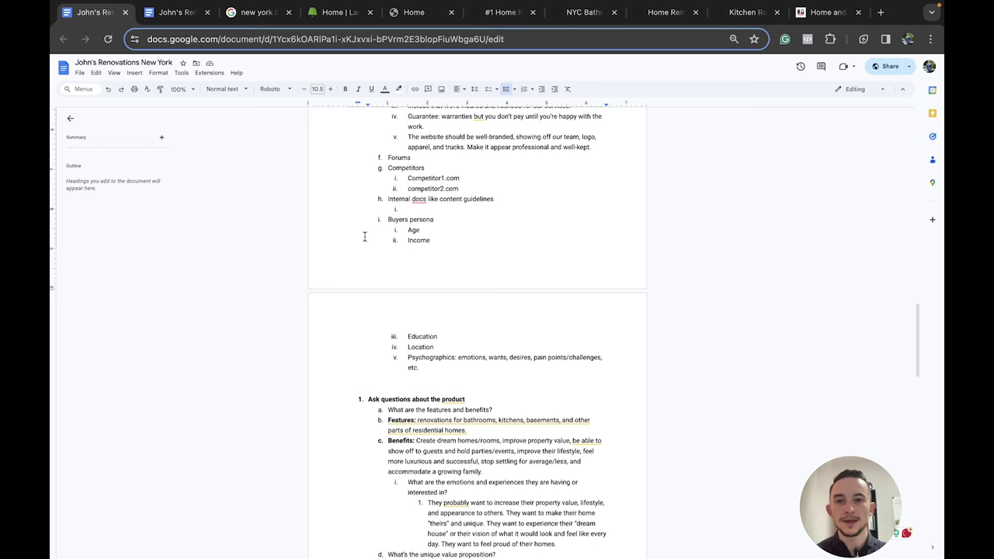
Examine the research notes on the buyers persona, product features, benefits, value proposition and costs, and the audience's questions and objections, then return to the collected resources
{"action": "scroll", "coordinate": [364, 237], "scroll_direction": "down", "scroll_amount": 1}
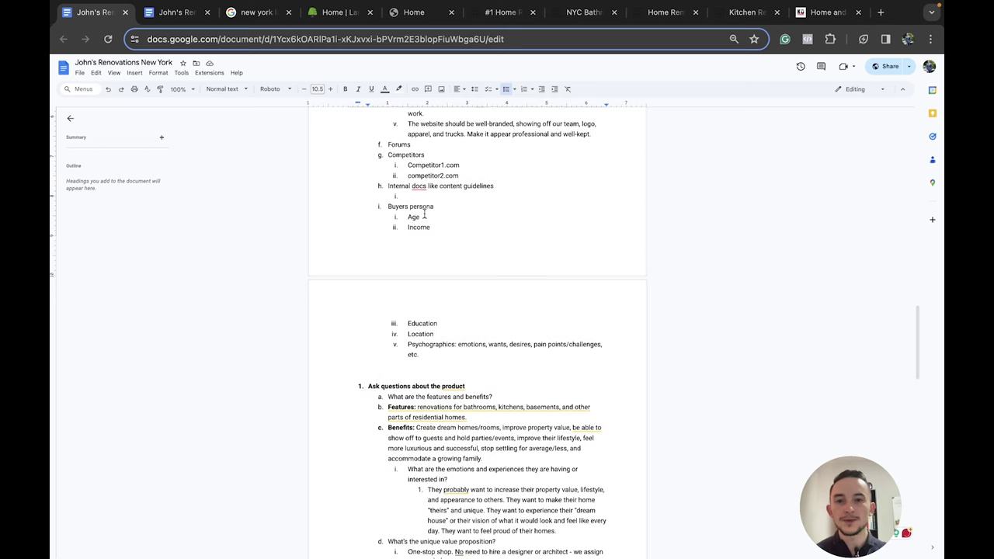
{"action": "scroll", "coordinate": [346, 245], "scroll_direction": "down", "scroll_amount": 5}
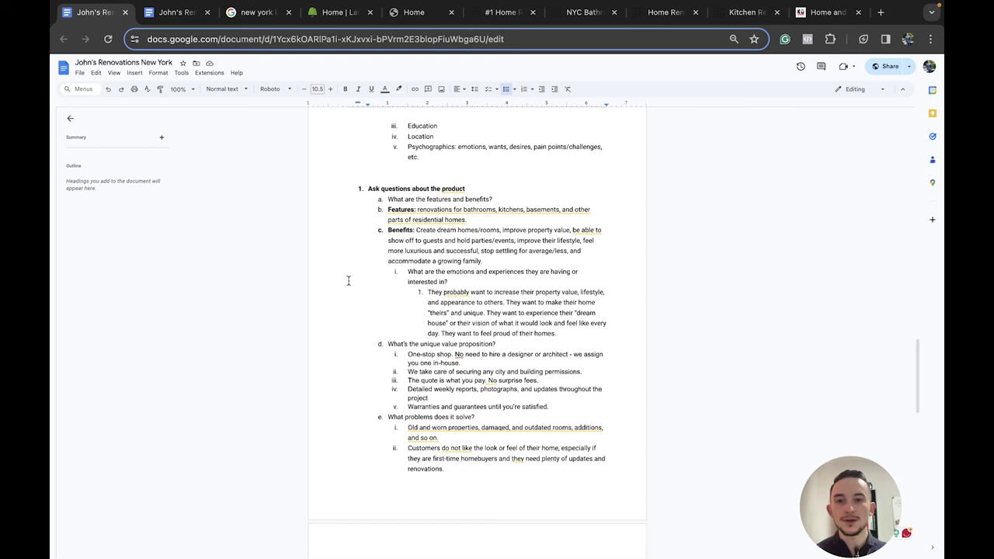
{"action": "scroll", "coordinate": [348, 280], "scroll_direction": "down", "scroll_amount": 1}
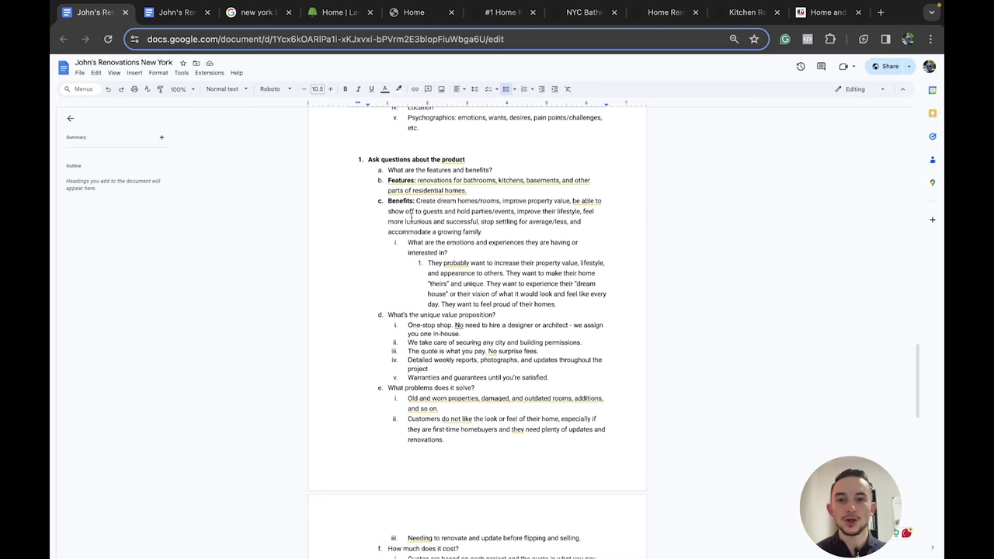
{"action": "scroll", "coordinate": [410, 220], "scroll_direction": "down", "scroll_amount": 4}
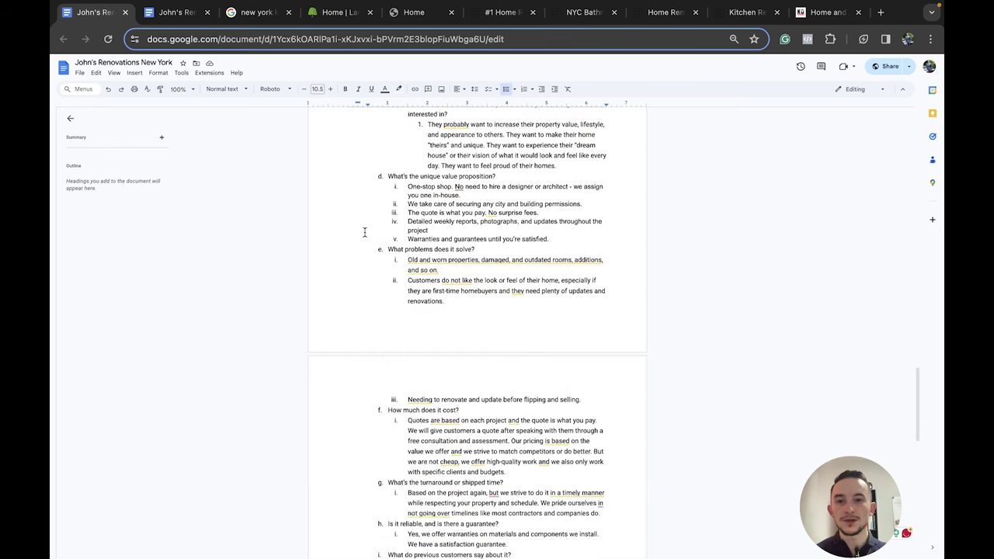
{"action": "scroll", "coordinate": [359, 233], "scroll_direction": "down", "scroll_amount": 3}
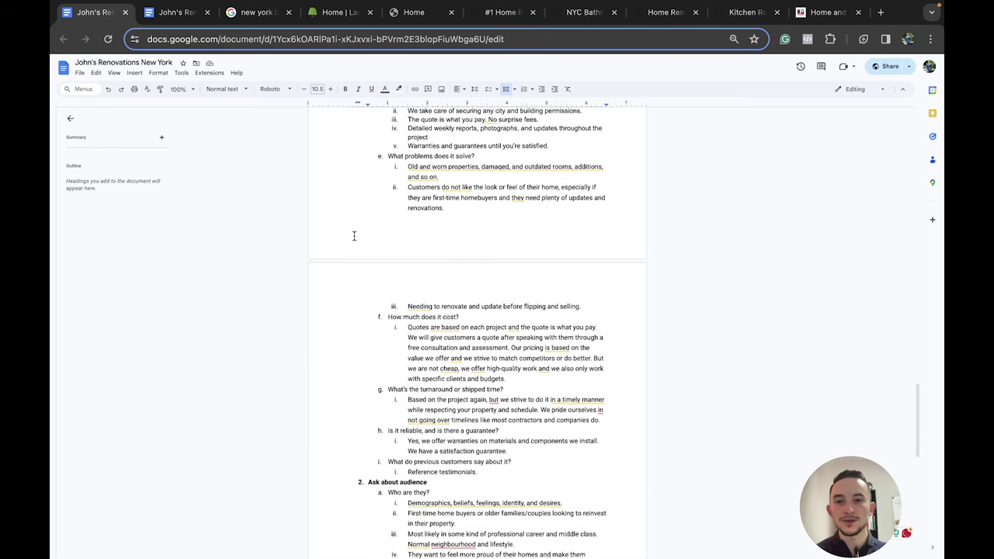
{"action": "scroll", "coordinate": [353, 236], "scroll_direction": "down", "scroll_amount": 14}
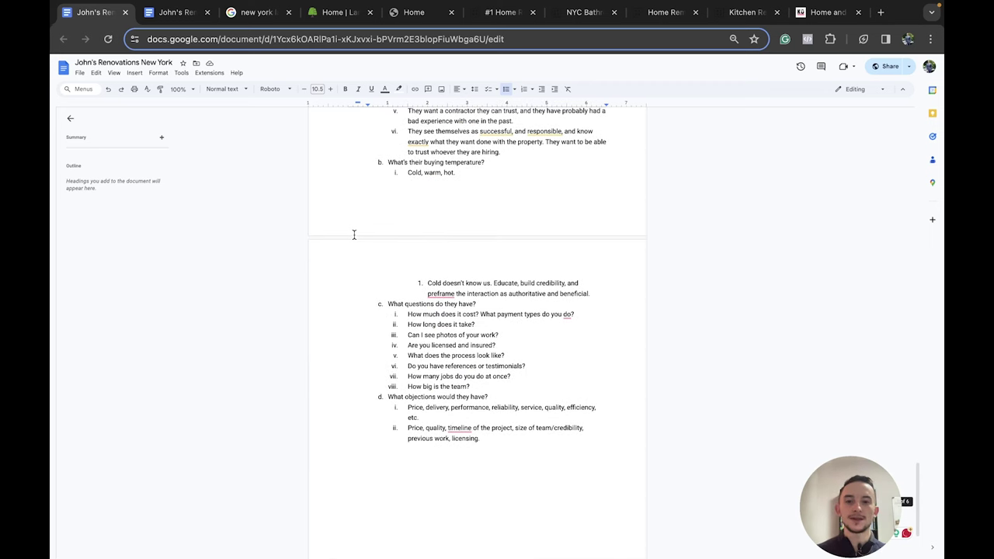
{"action": "scroll", "coordinate": [353, 235], "scroll_direction": "up", "scroll_amount": 15}
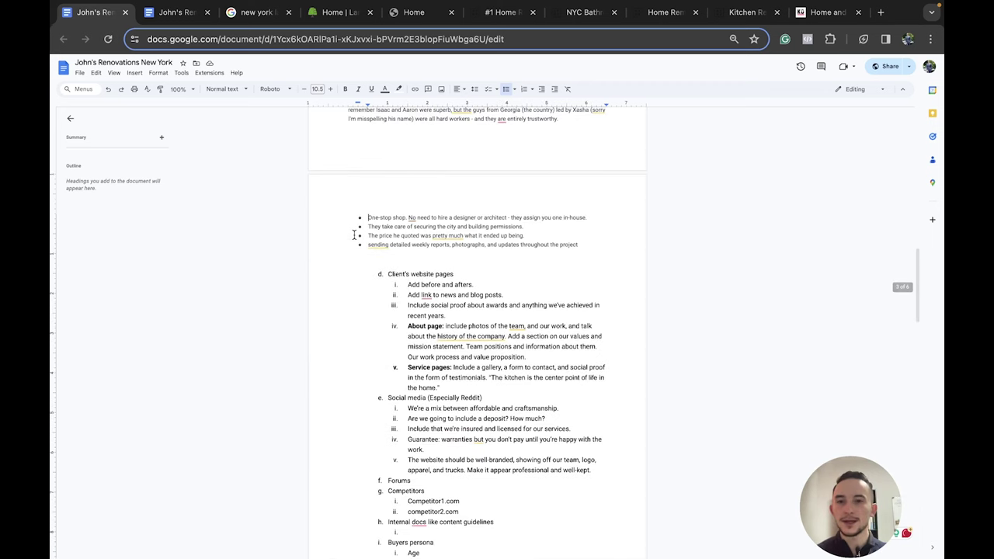
{"action": "scroll", "coordinate": [353, 234], "scroll_direction": "up", "scroll_amount": 15}
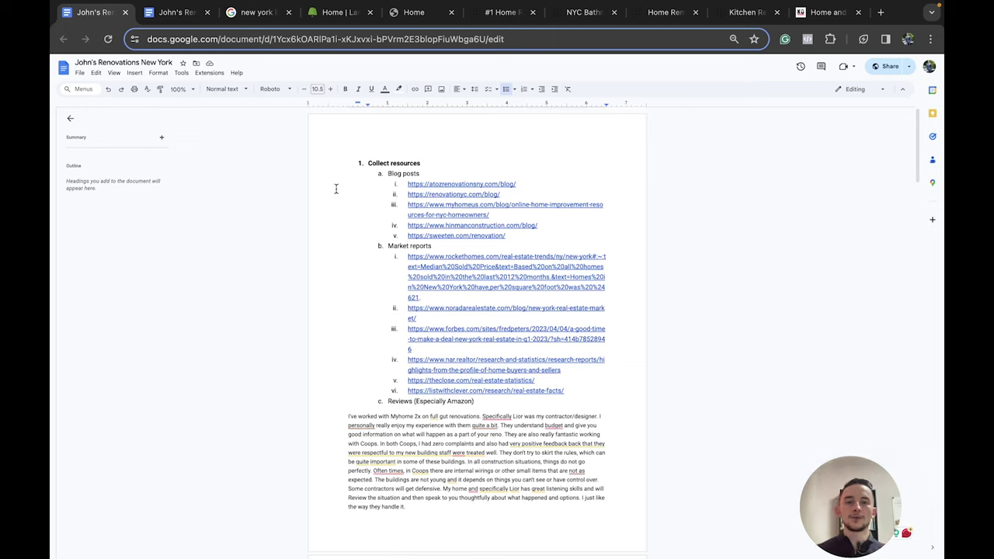